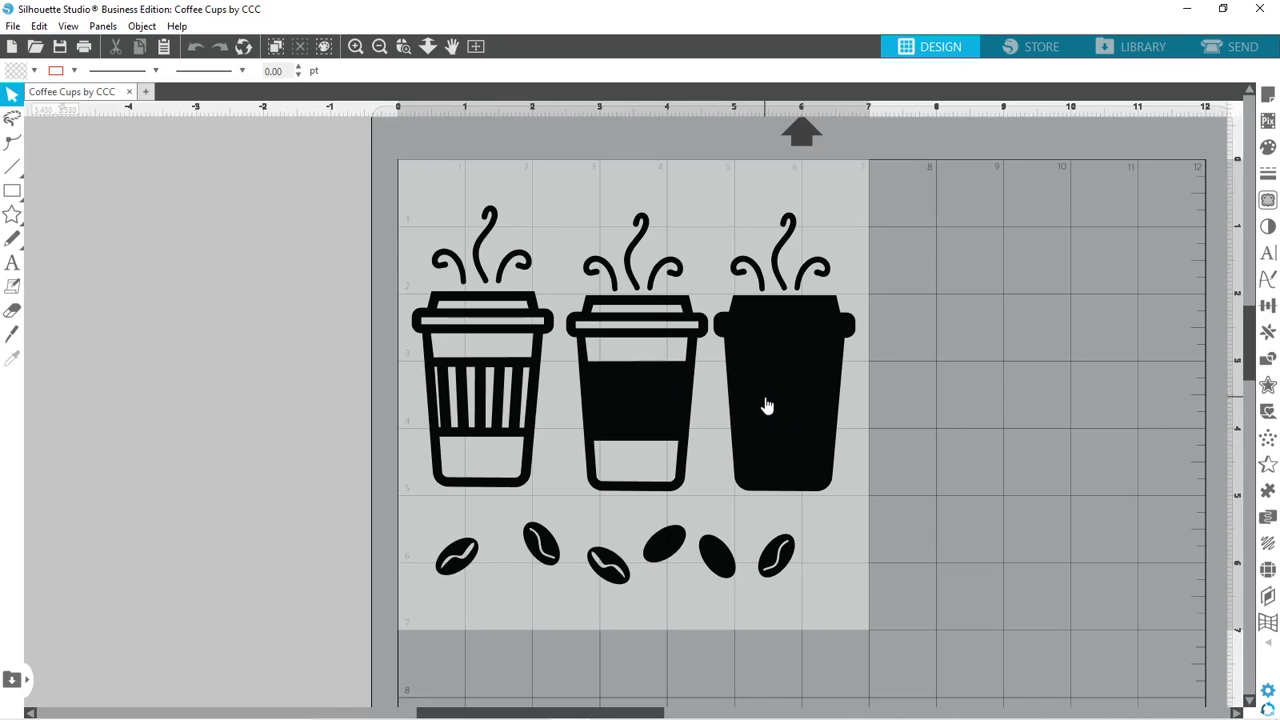
# Move the solid black cup off the page onto the empty mat area and duplicate it directly above.
pyautogui.moveTo(766, 406); pyautogui.dragTo(986, 366)
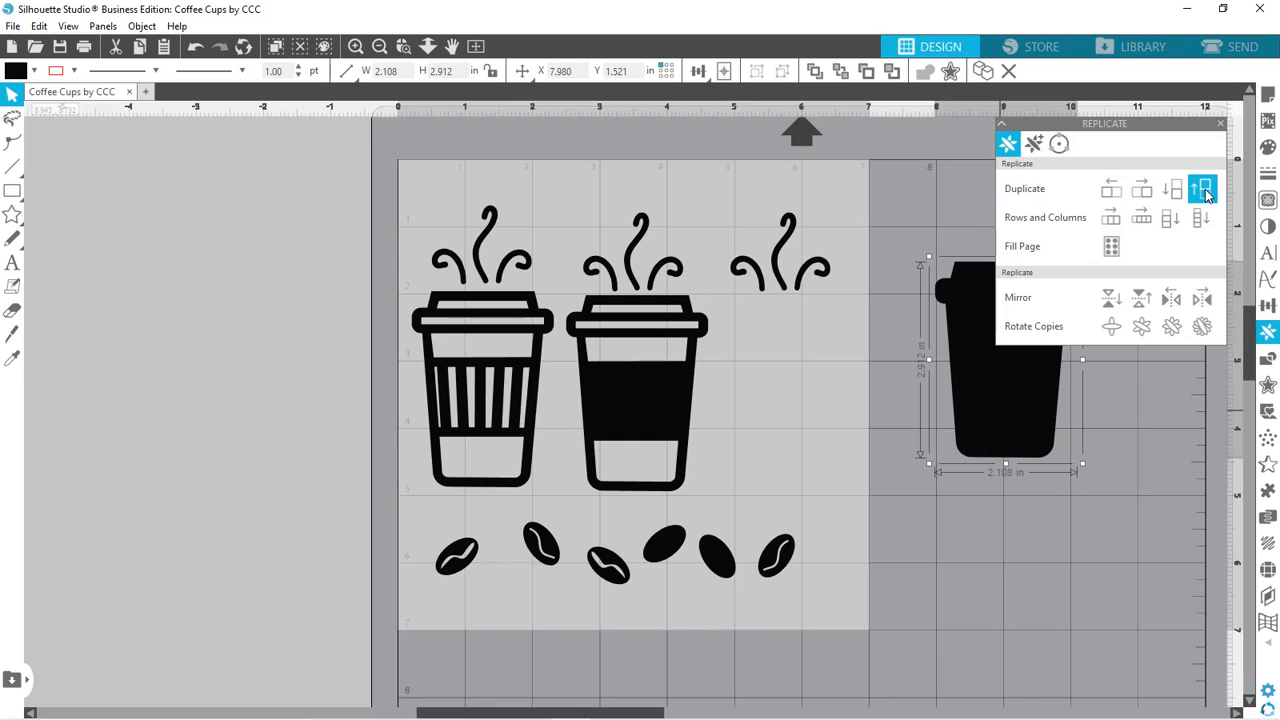
pyautogui.click(1204, 190)
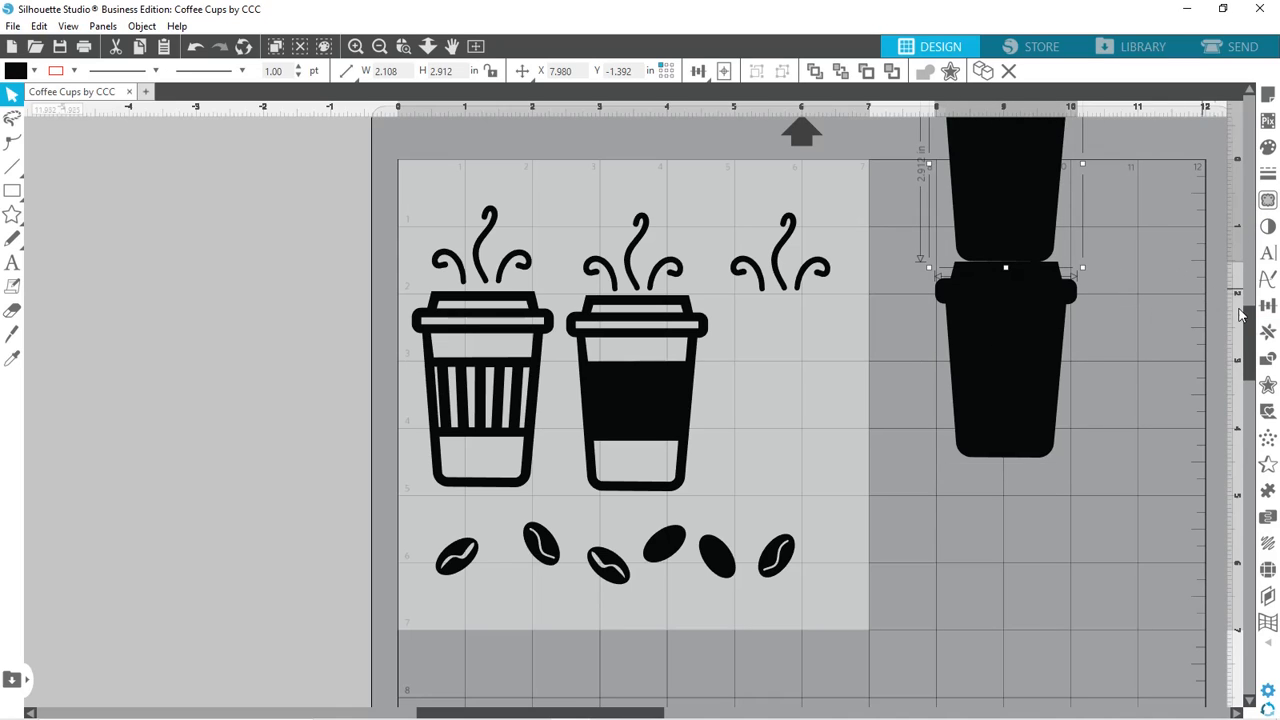
pyautogui.moveTo(1247, 333); pyautogui.dragTo(1243, 298)
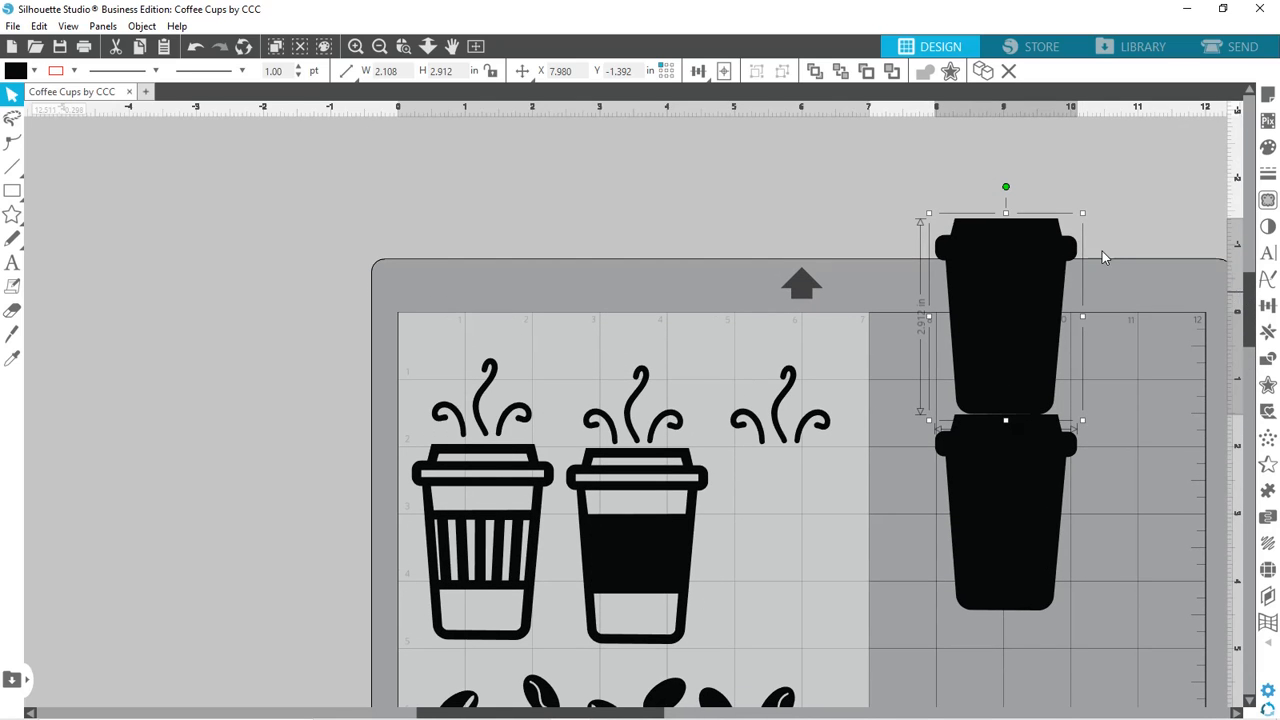
pyautogui.click(1266, 333)
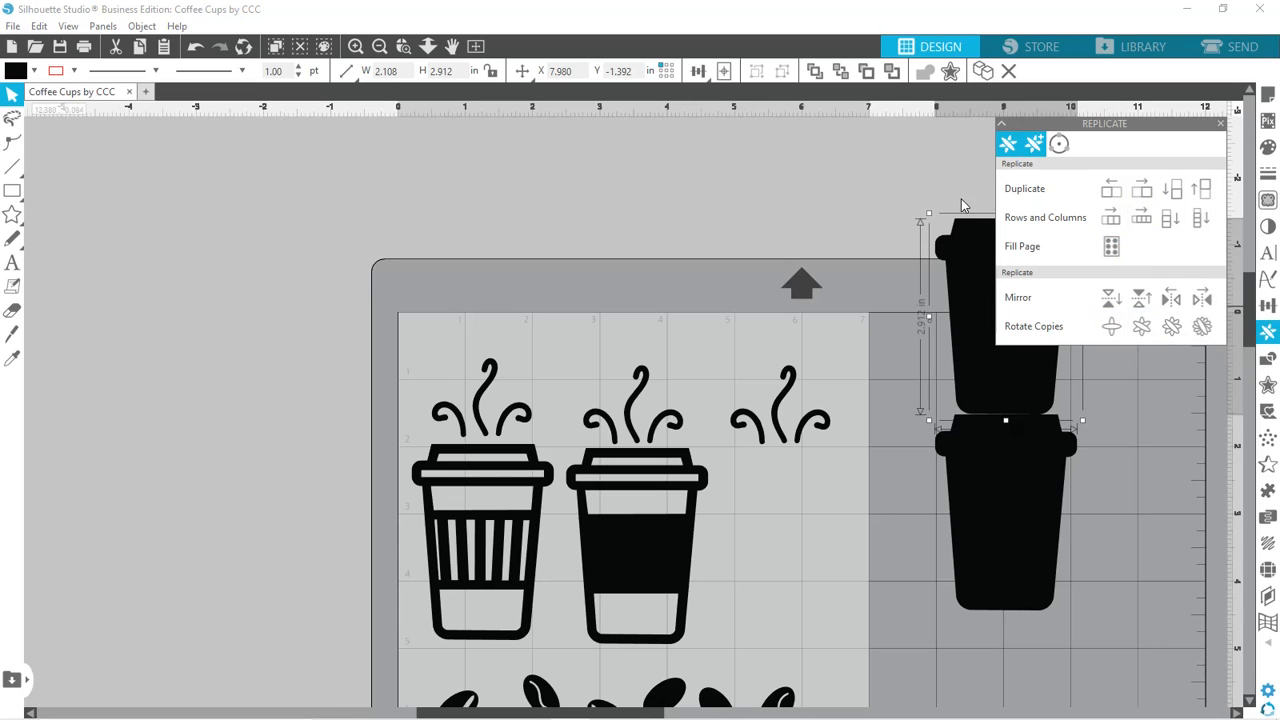
pyautogui.click(869, 228)
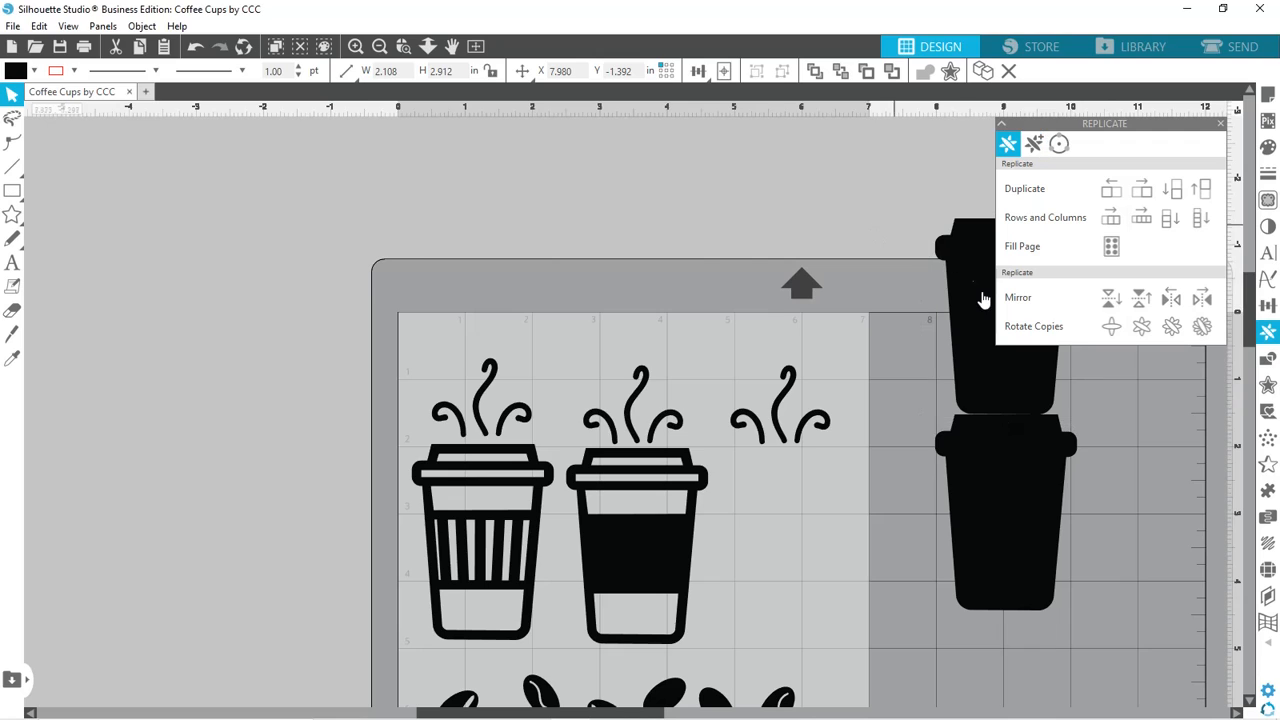
pyautogui.click(1222, 126)
# Rotate the upper cup copy by 180° so that it sits upside down above the upright cup.
pyautogui.click(1023, 297)
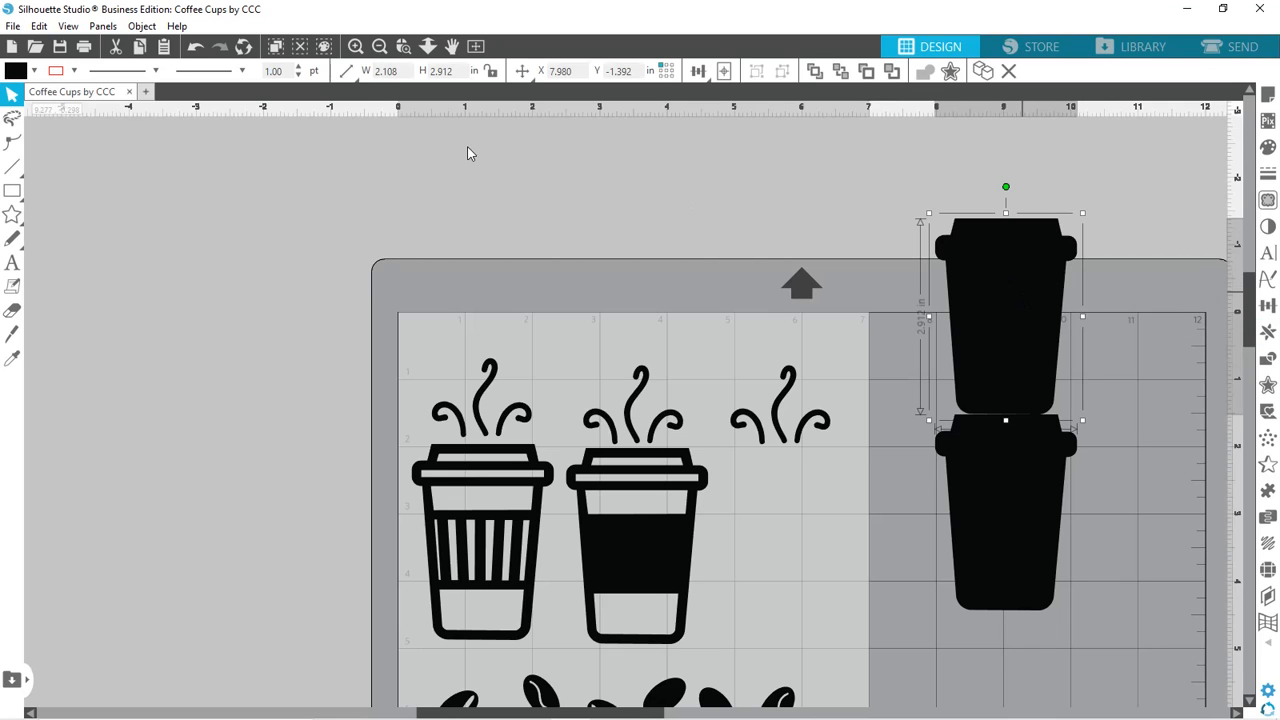
pyautogui.click(141, 27)
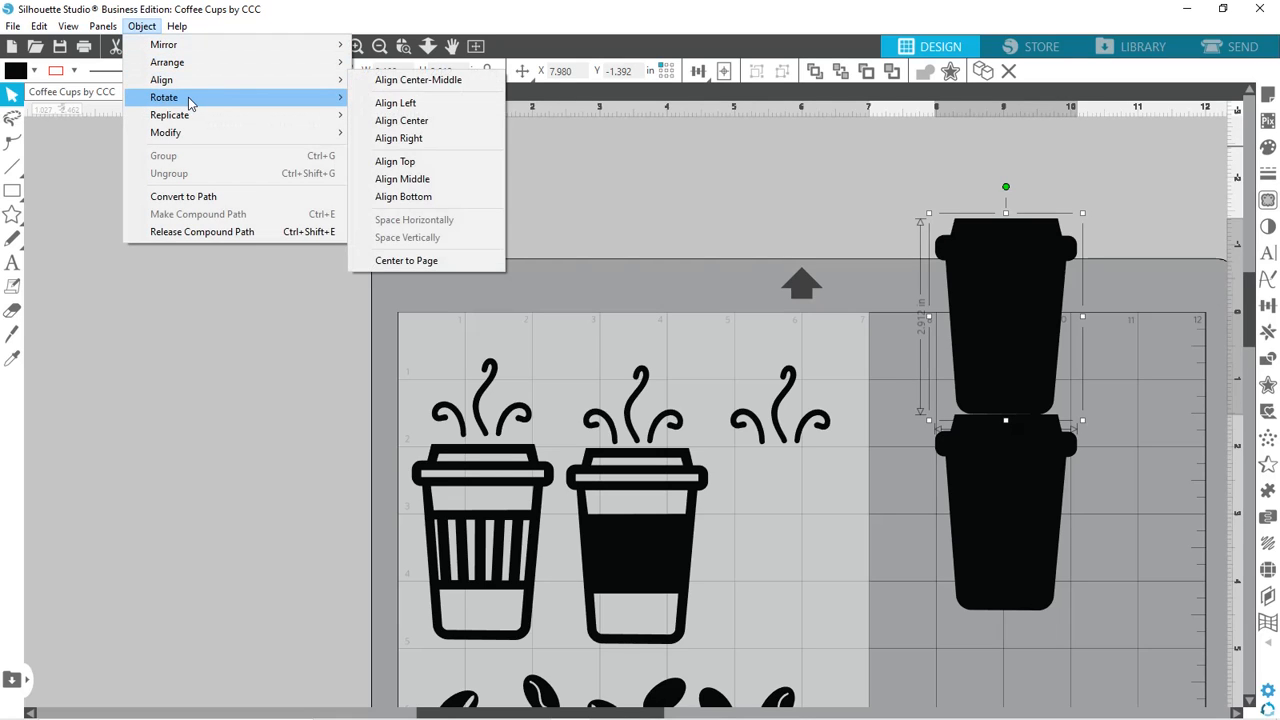
pyautogui.moveTo(190, 100)
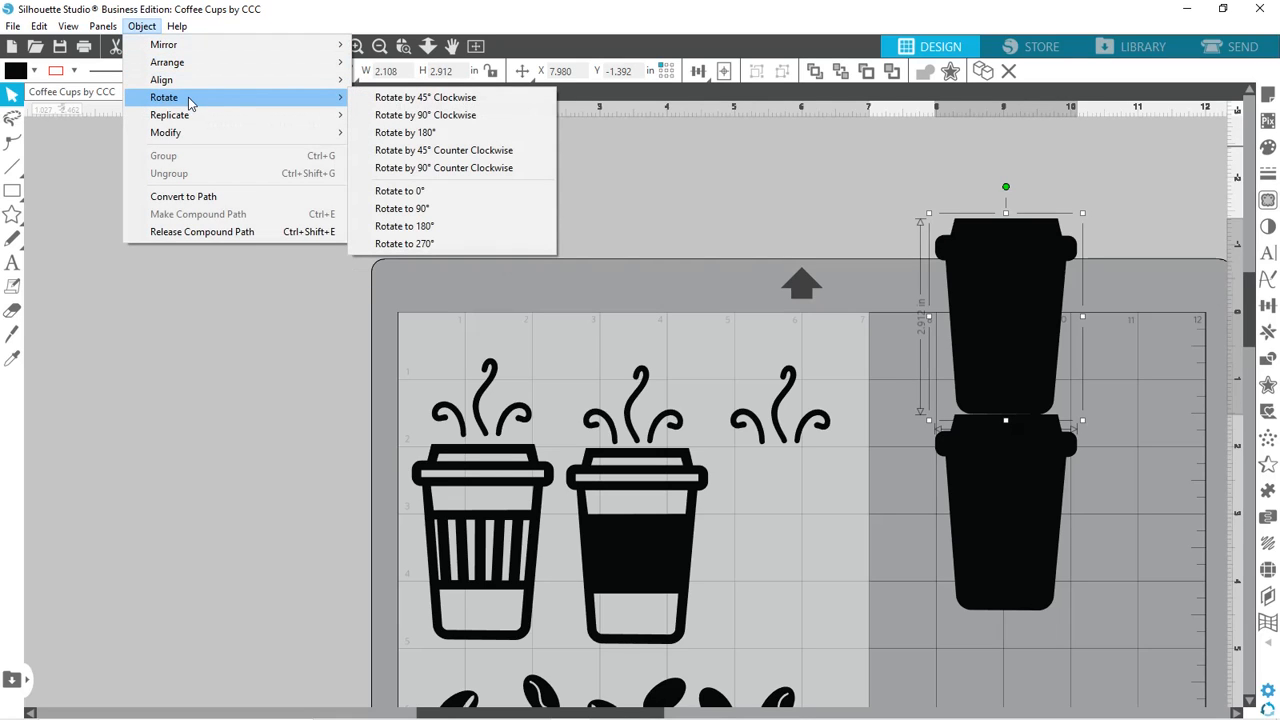
pyautogui.click(414, 133)
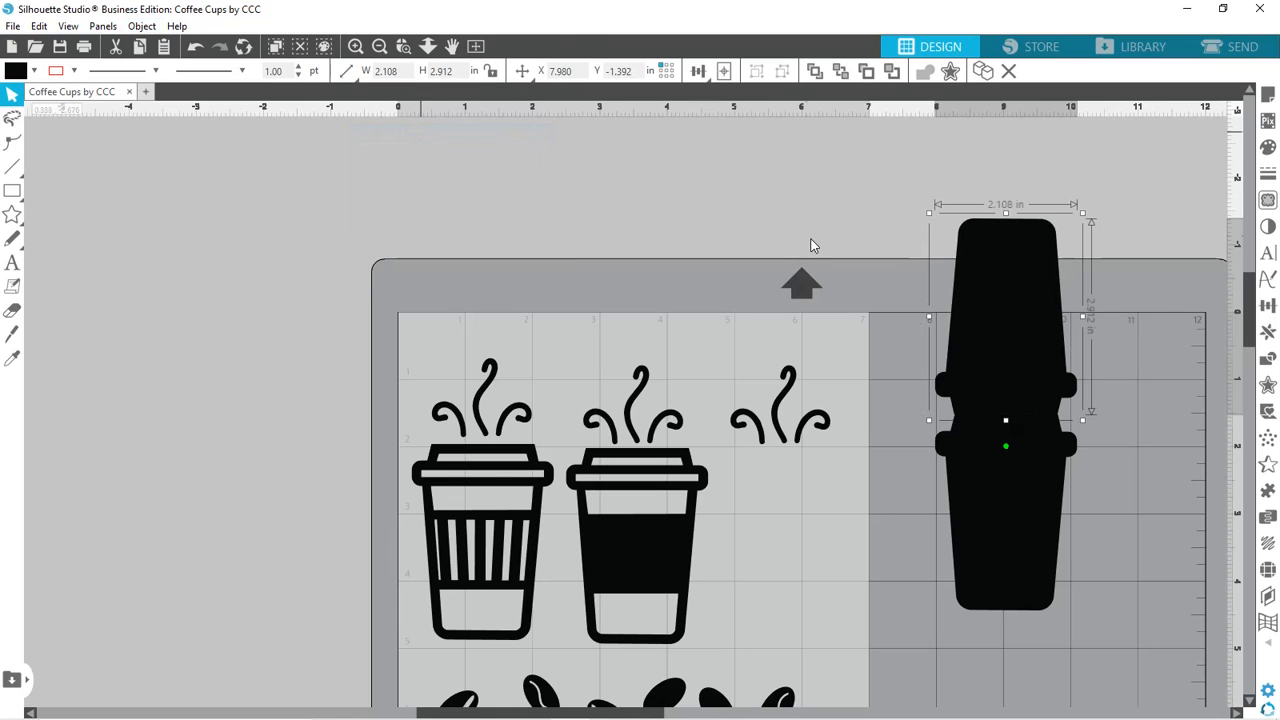
pyautogui.click(1158, 522)
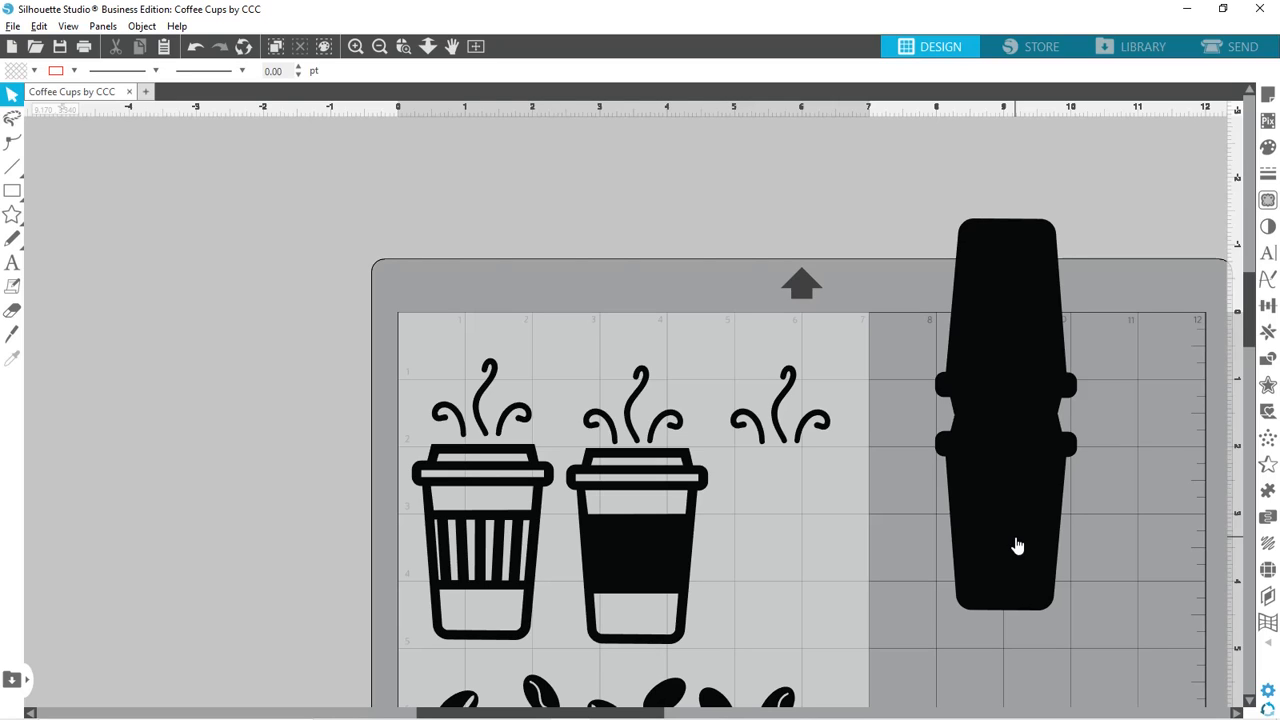
# Duplicate the upright solid cup to its right, and move all three solid cups off the mat into the empty workspace.
pyautogui.moveTo(983, 540); pyautogui.dragTo(1166, 543)
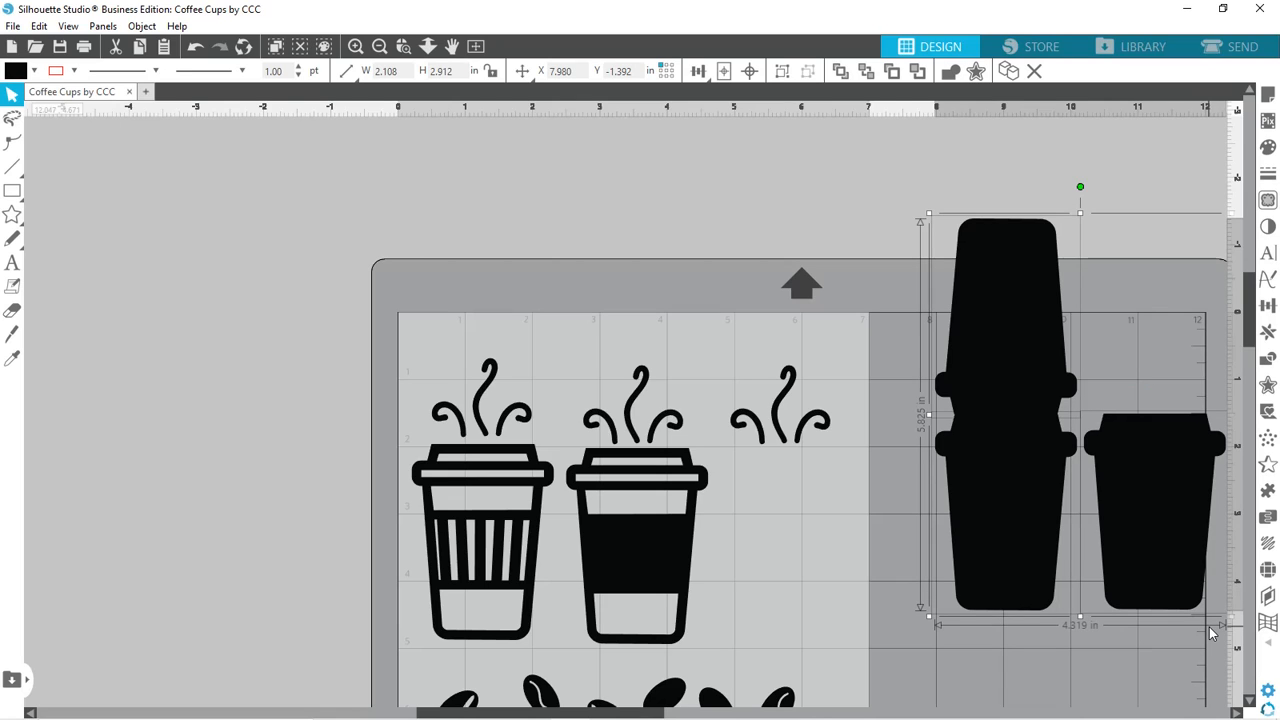
pyautogui.moveTo(1154, 520); pyautogui.dragTo(1047, 176)
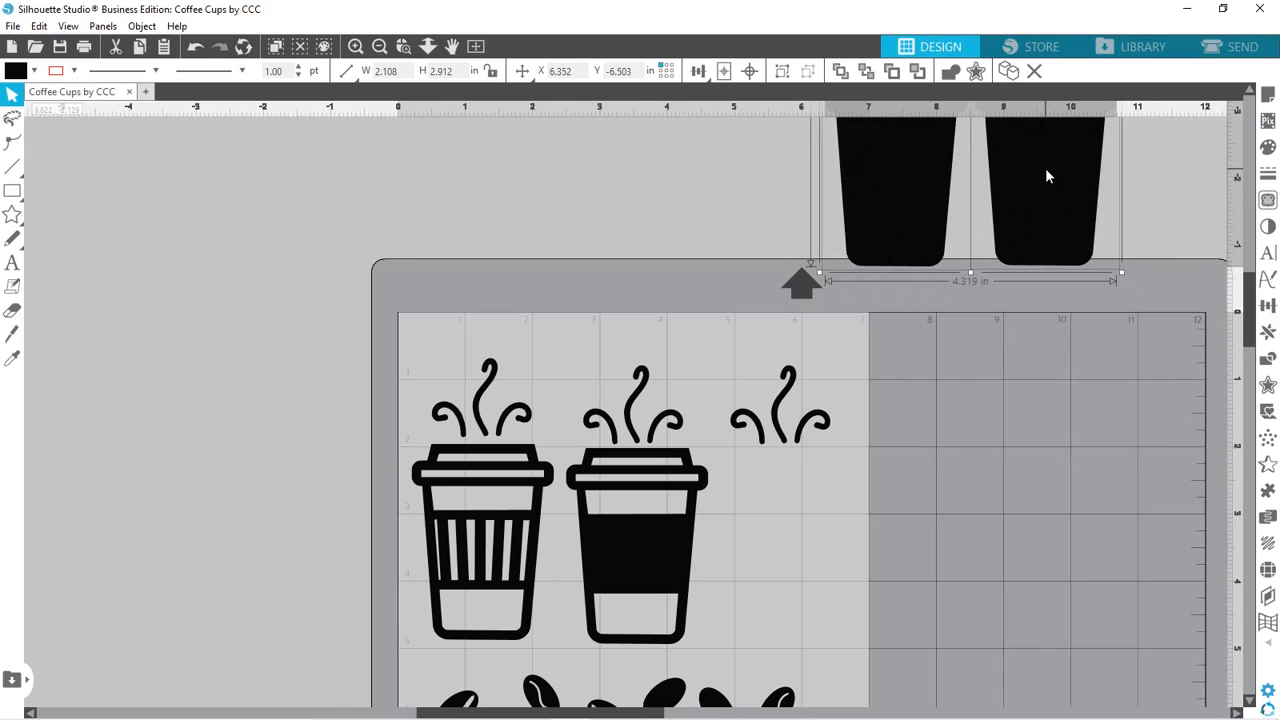
pyautogui.click(379, 47)
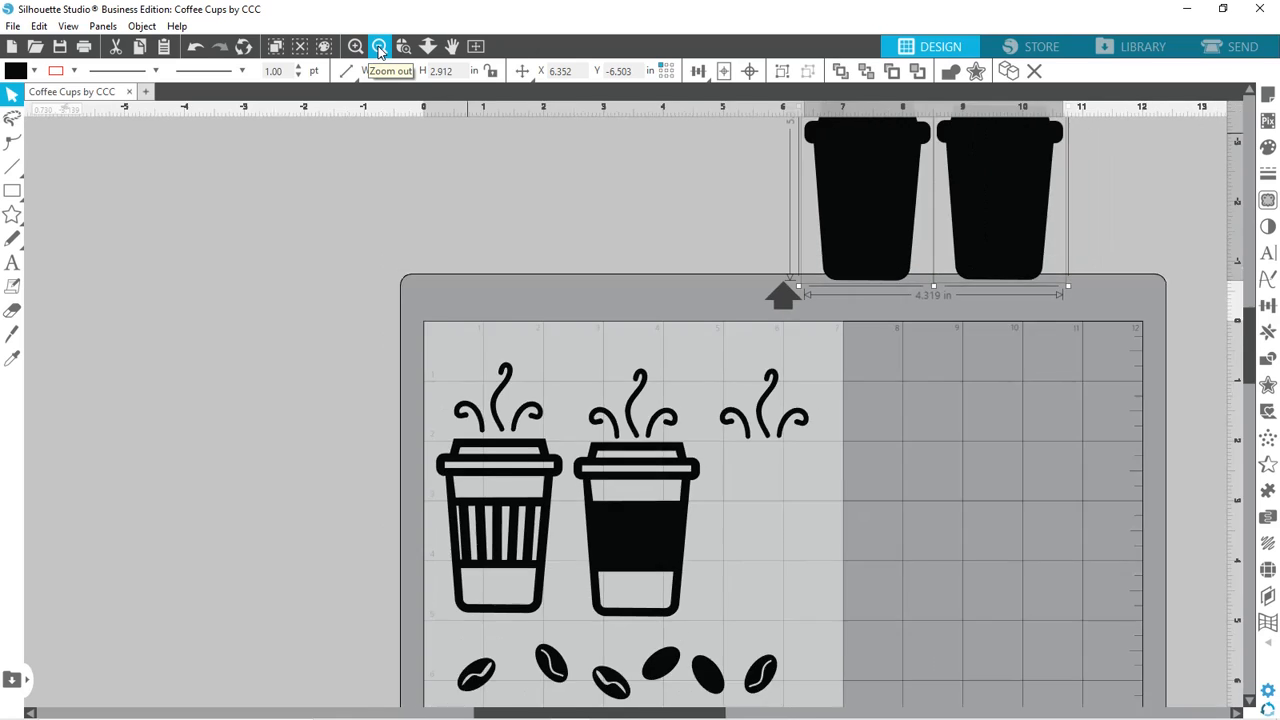
pyautogui.click(379, 47)
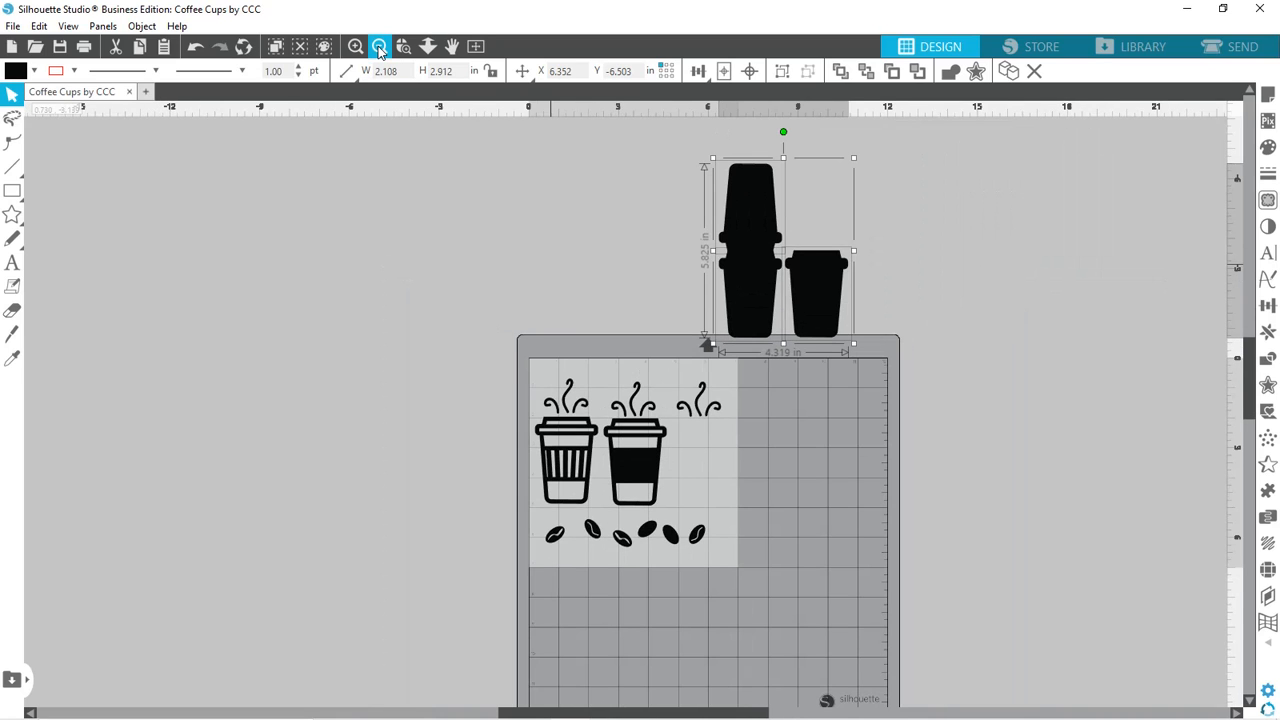
pyautogui.click(379, 47)
pyautogui.click(379, 47)
pyautogui.click(379, 47)
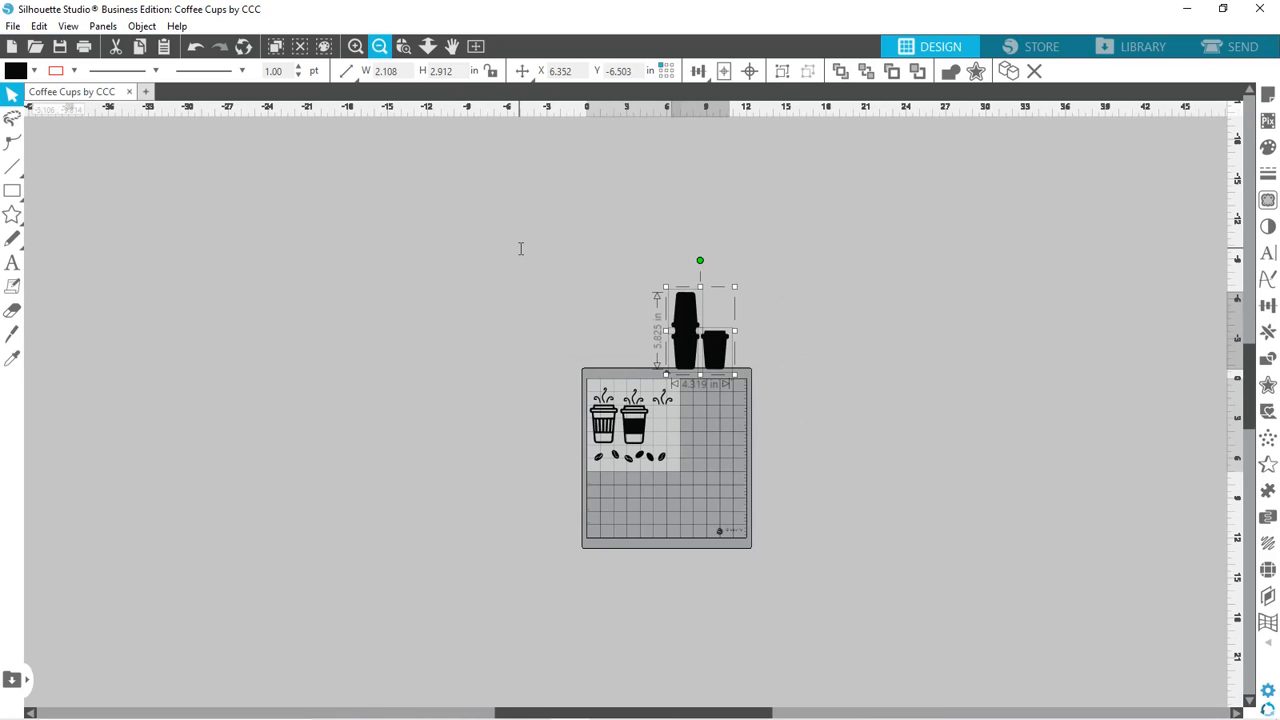
pyautogui.moveTo(704, 362); pyautogui.dragTo(858, 368)
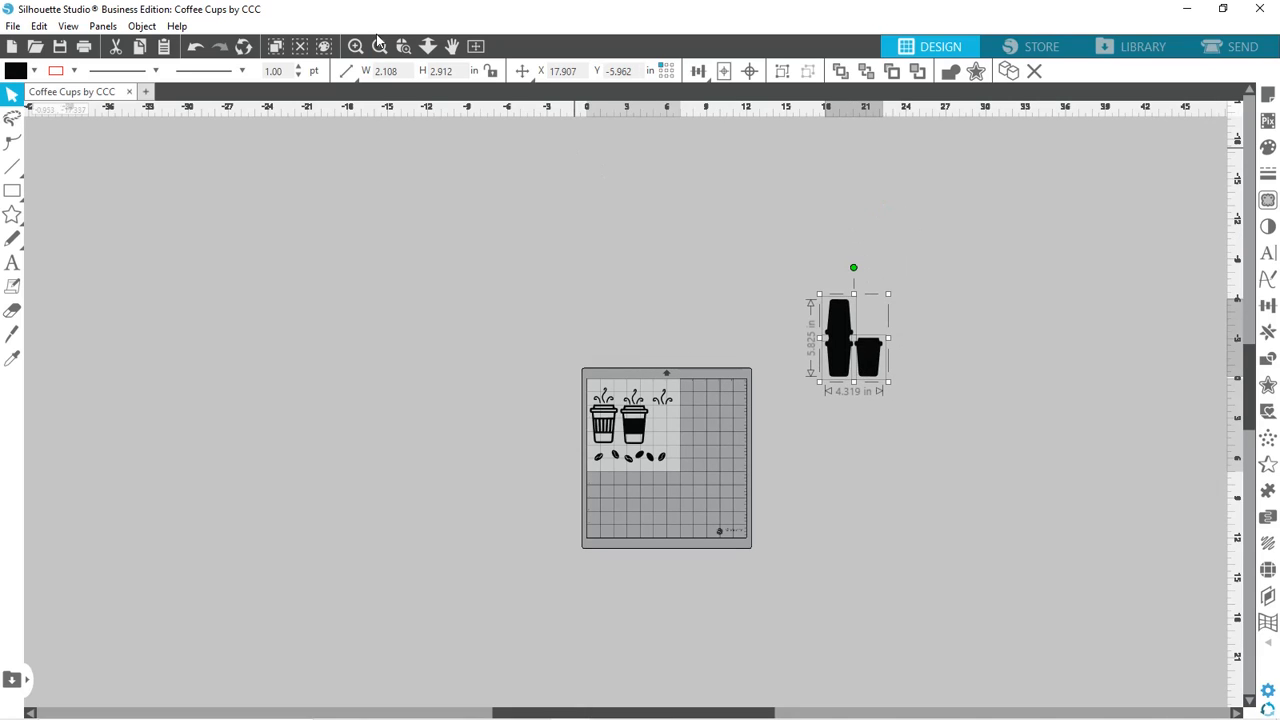
# Draw a rectangle about 1.6 in wide and 0.89 in high across the lower body of the separate upright cup.
pyautogui.click(403, 47)
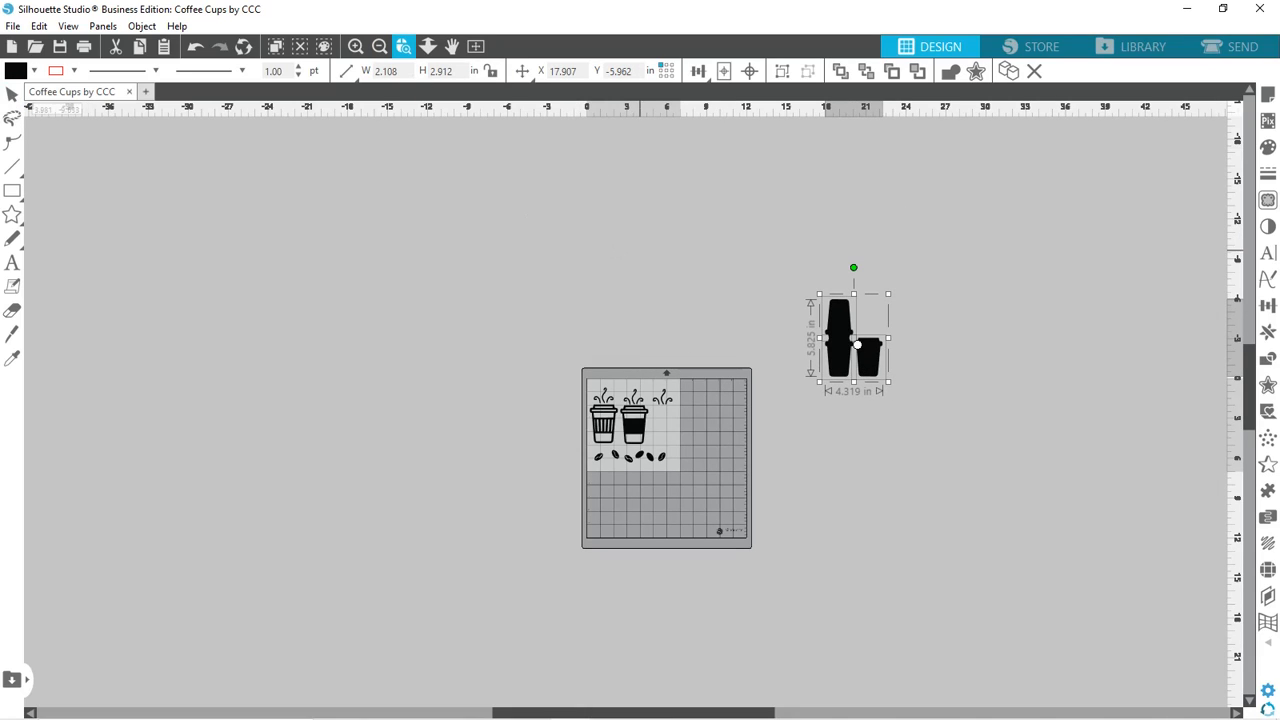
pyautogui.click(853, 359)
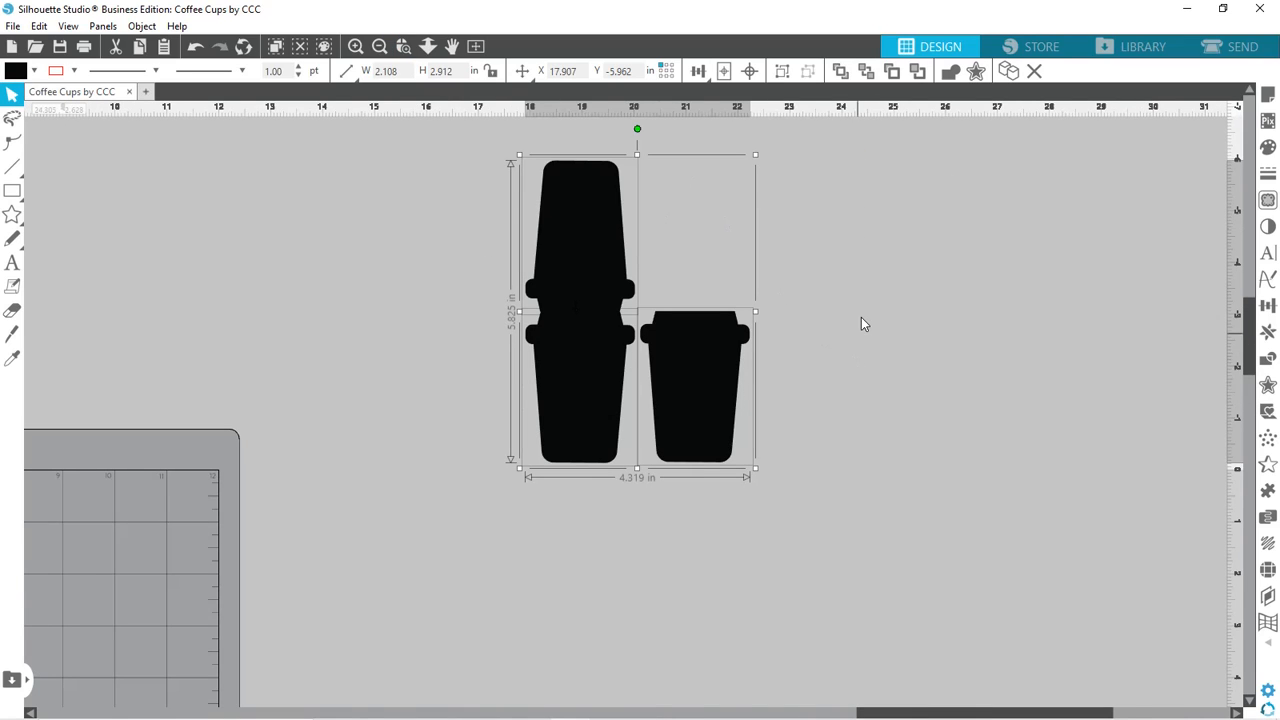
pyautogui.click(920, 372)
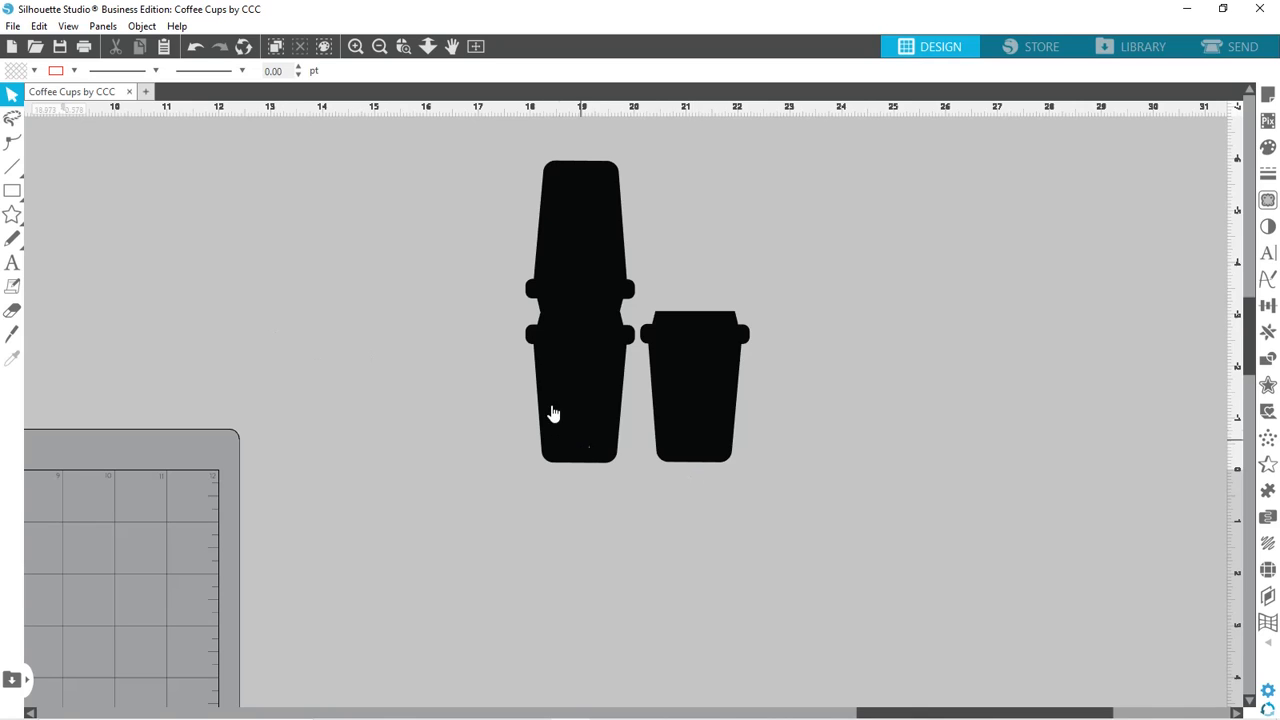
pyautogui.moveTo(12, 190)
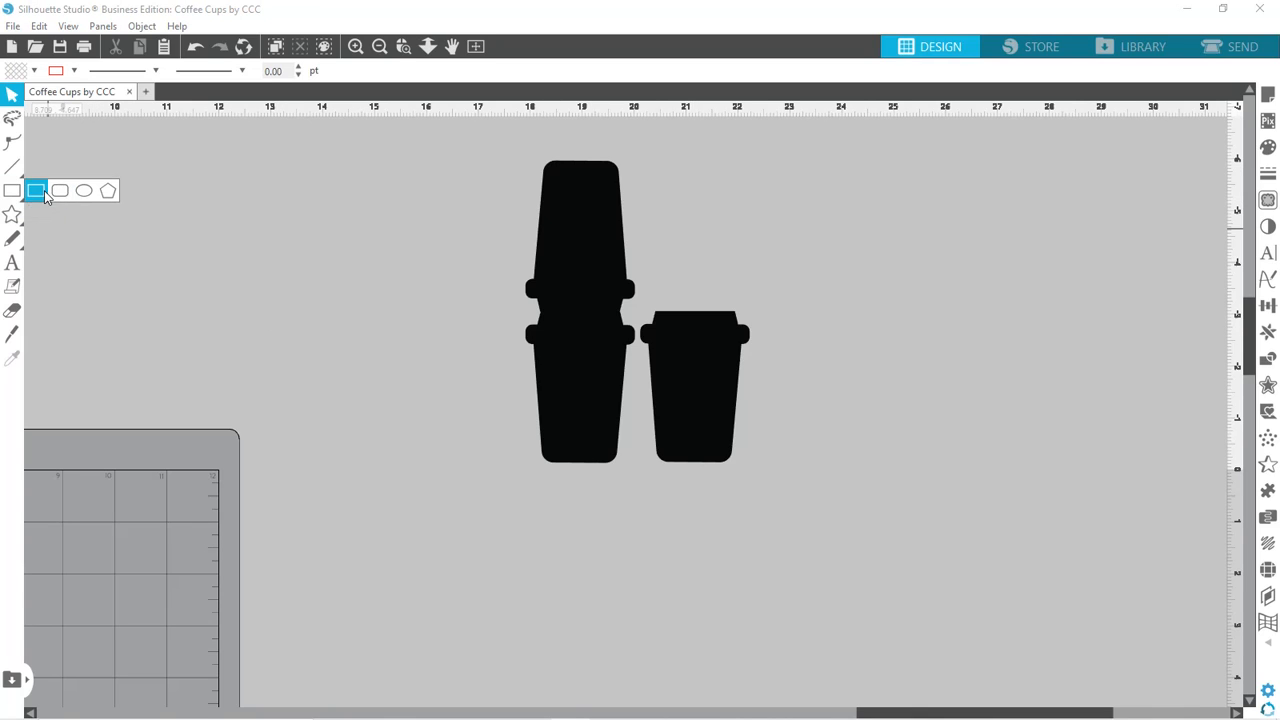
pyautogui.click(43, 192)
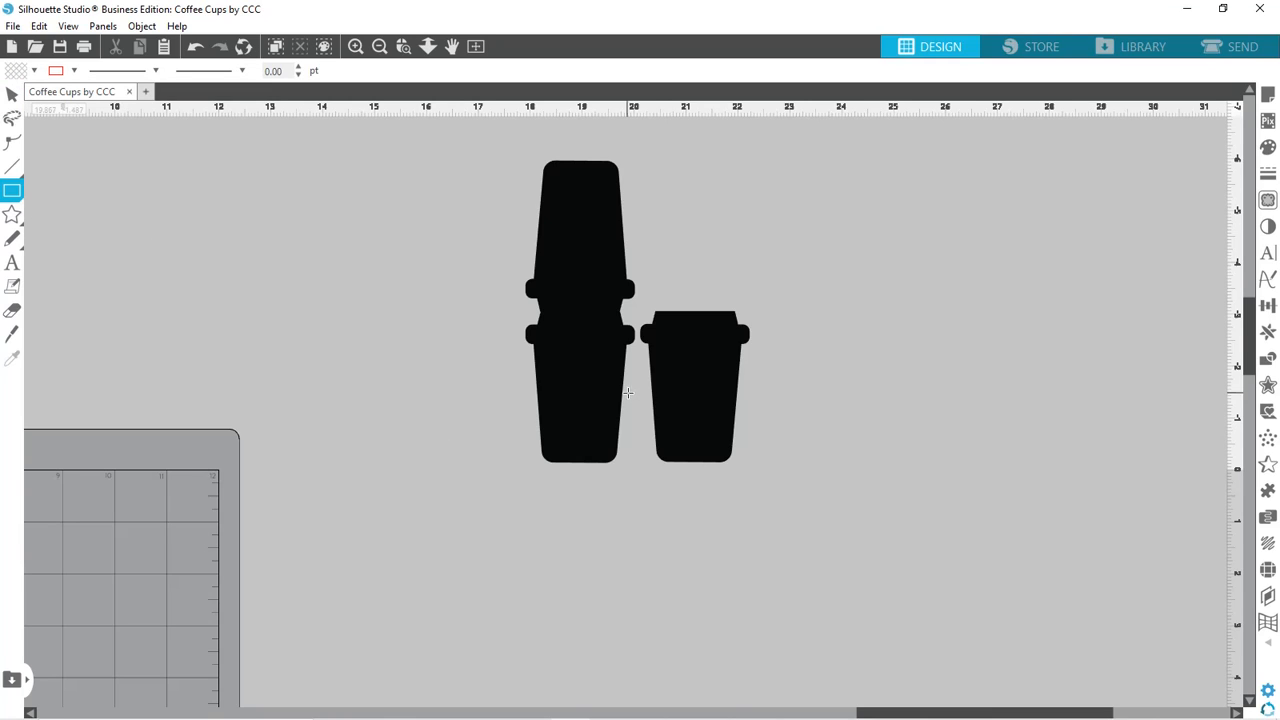
pyautogui.moveTo(651, 379)
pyautogui.mouseDown()
pyautogui.moveTo(740, 380)
pyautogui.moveTo(735, 432)
pyautogui.mouseUp()
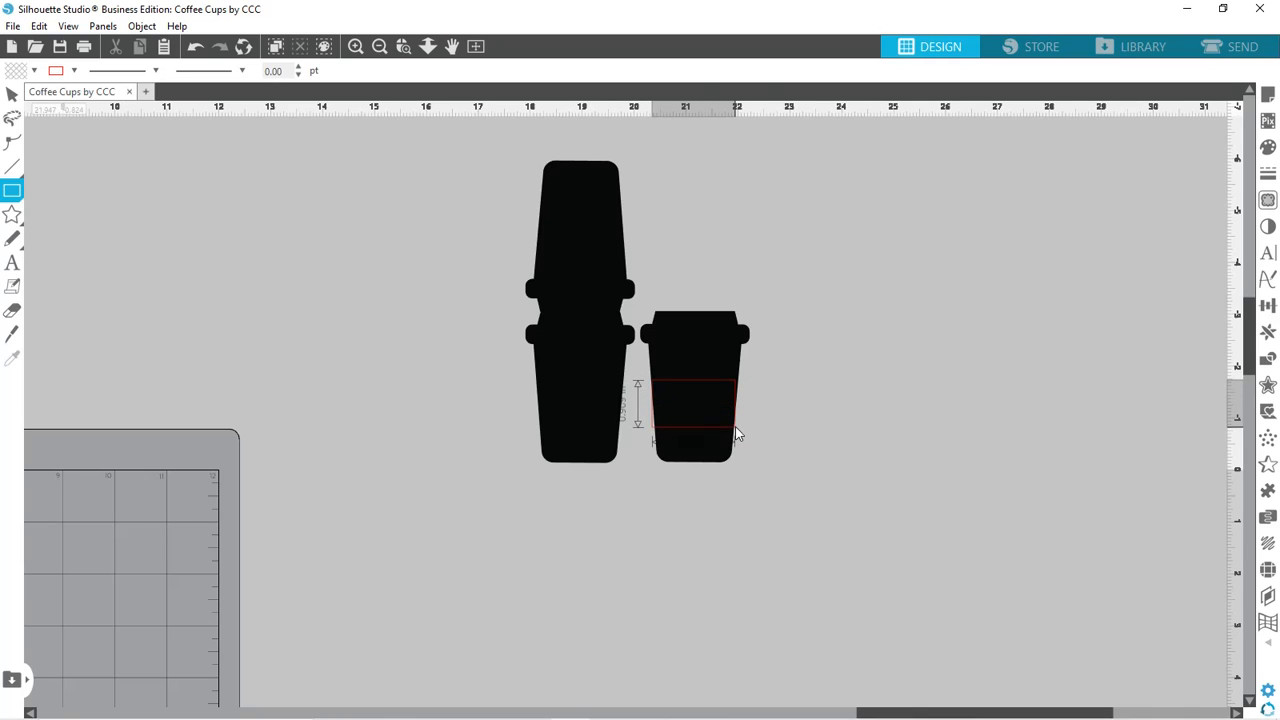
pyautogui.press('v')
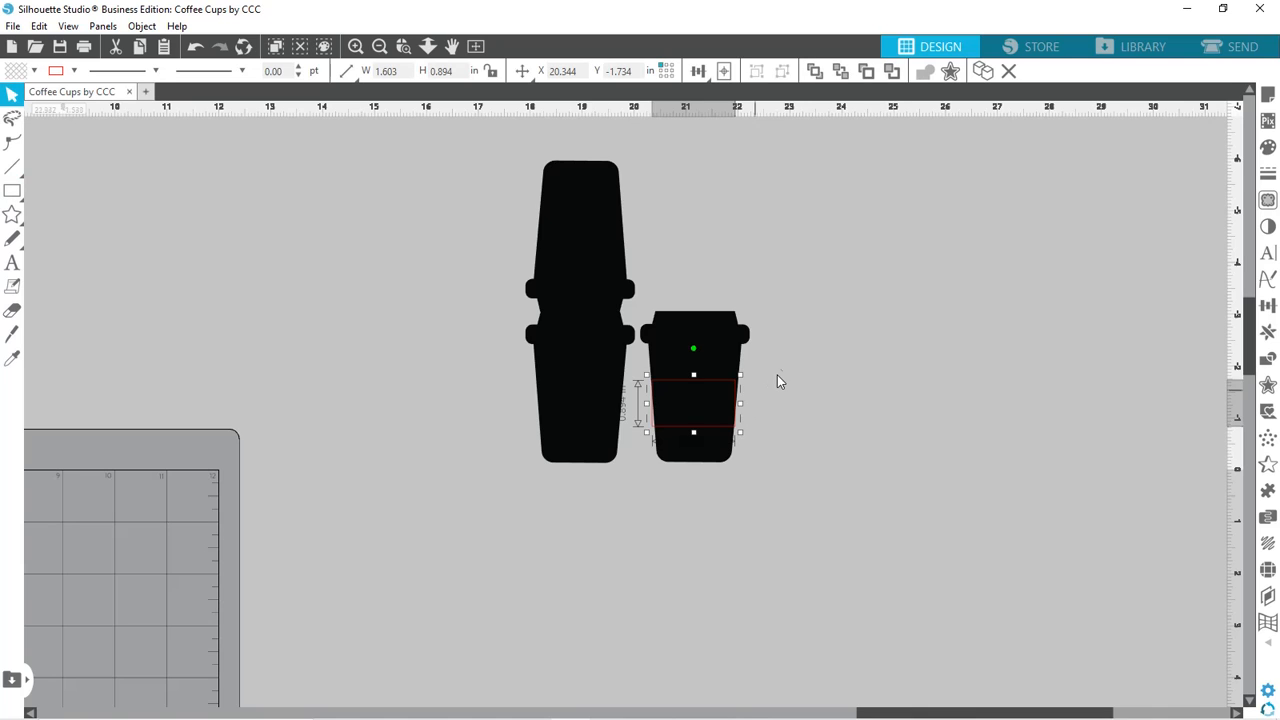
# Align the rectangle and the separate upright cup to a common vertical centre line.
pyautogui.press('i')
pyautogui.hotkey('ctrl', '+')
pyautogui.hotkey('ctrl', '+')
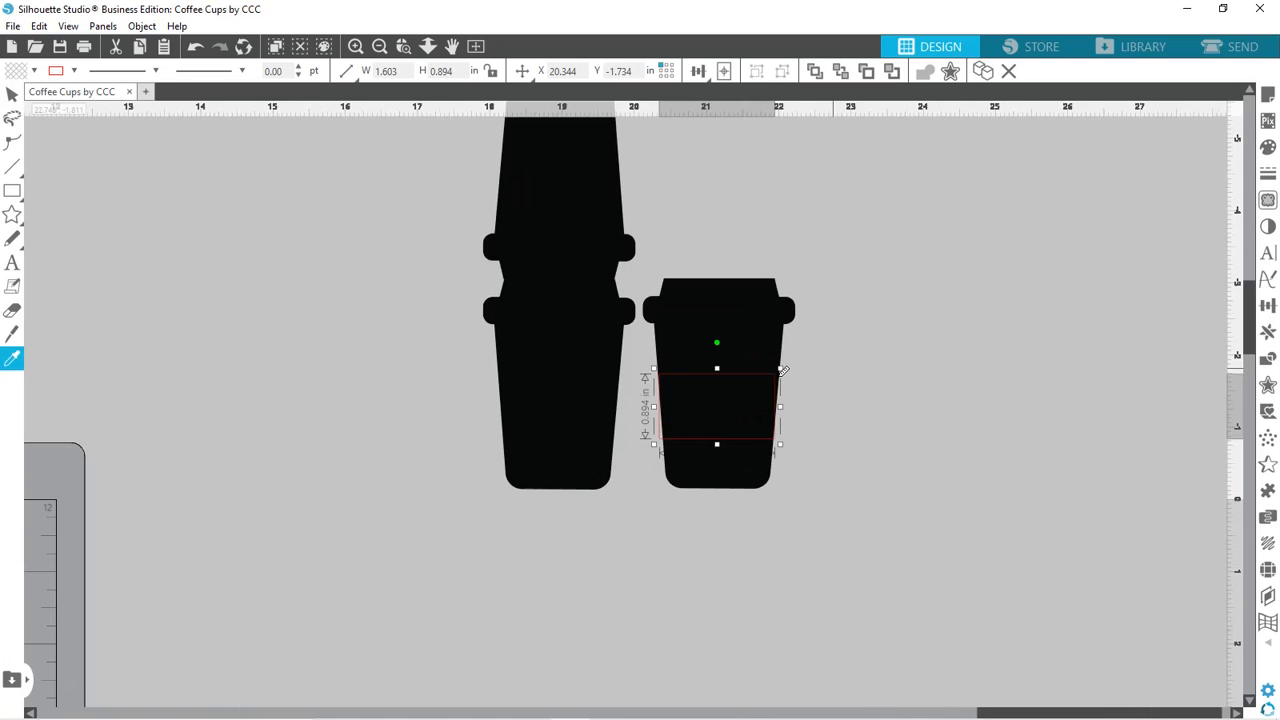
pyautogui.hotkey('ctrl', '+')
pyautogui.hotkey('ctrl', '+')
pyautogui.press('v')
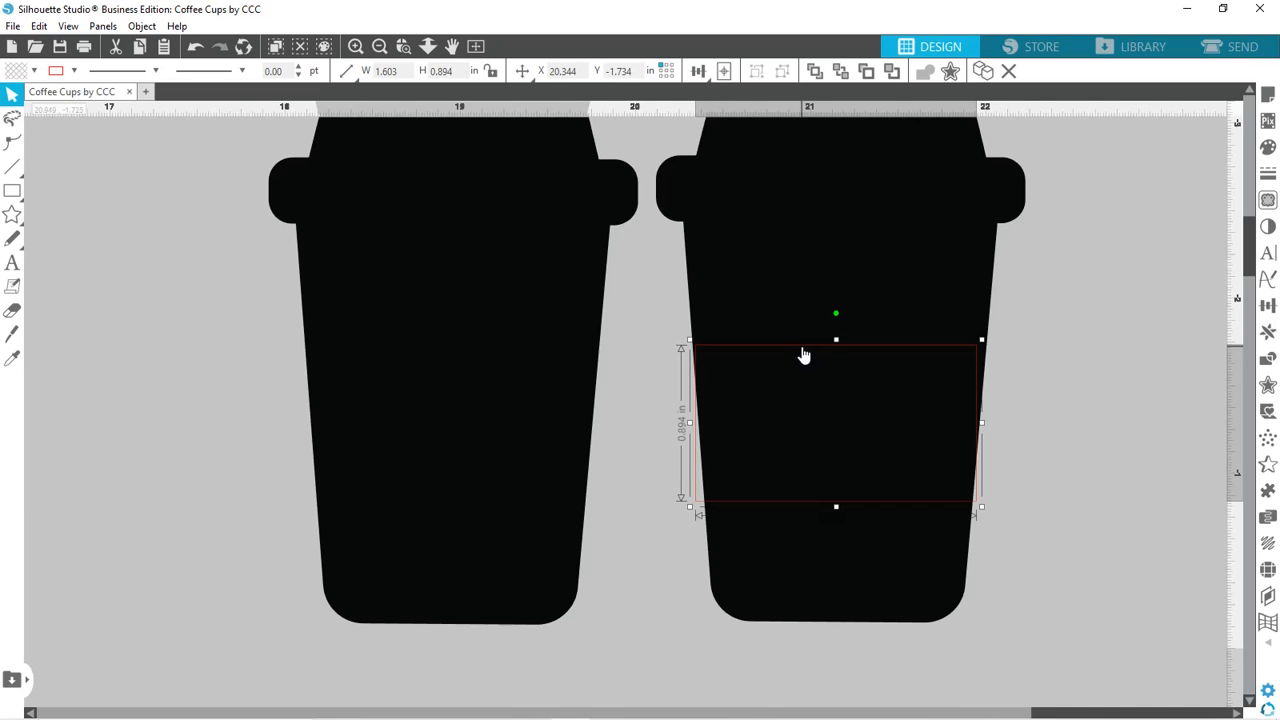
pyautogui.click(806, 352)
pyautogui.moveTo(806, 352); pyautogui.dragTo(800, 353)
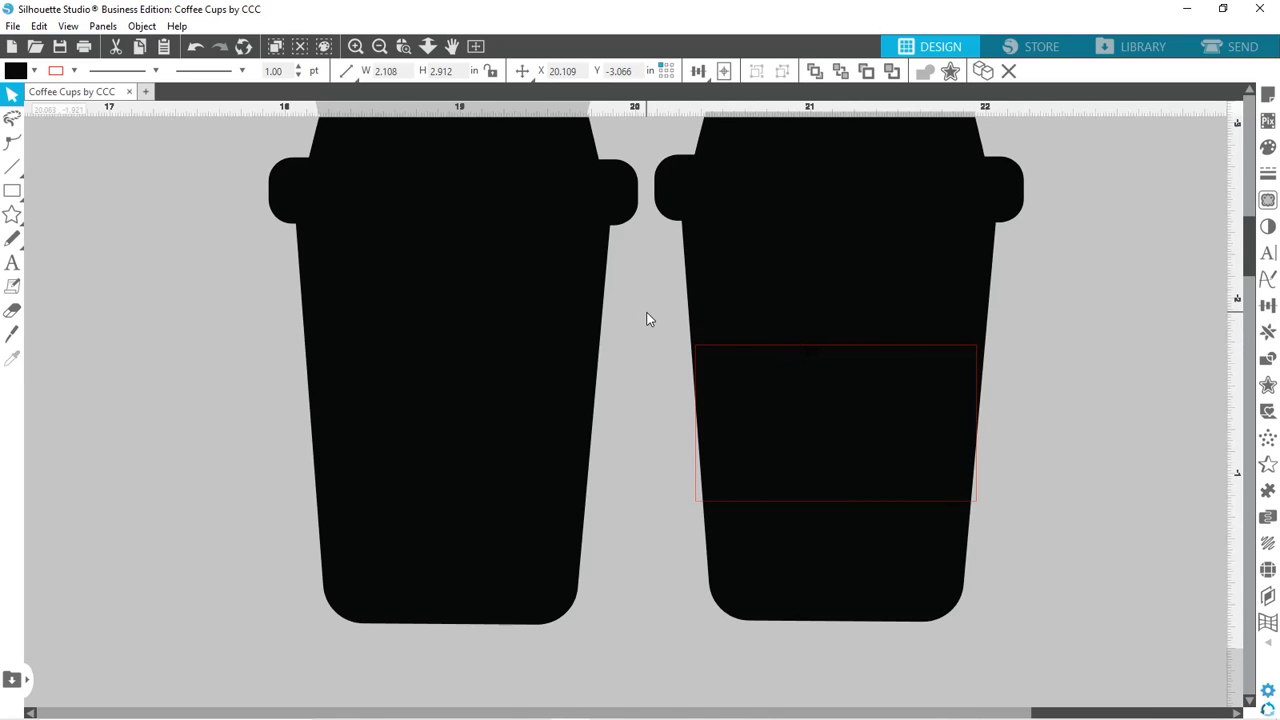
pyautogui.moveTo(647, 313); pyautogui.dragTo(1031, 523)
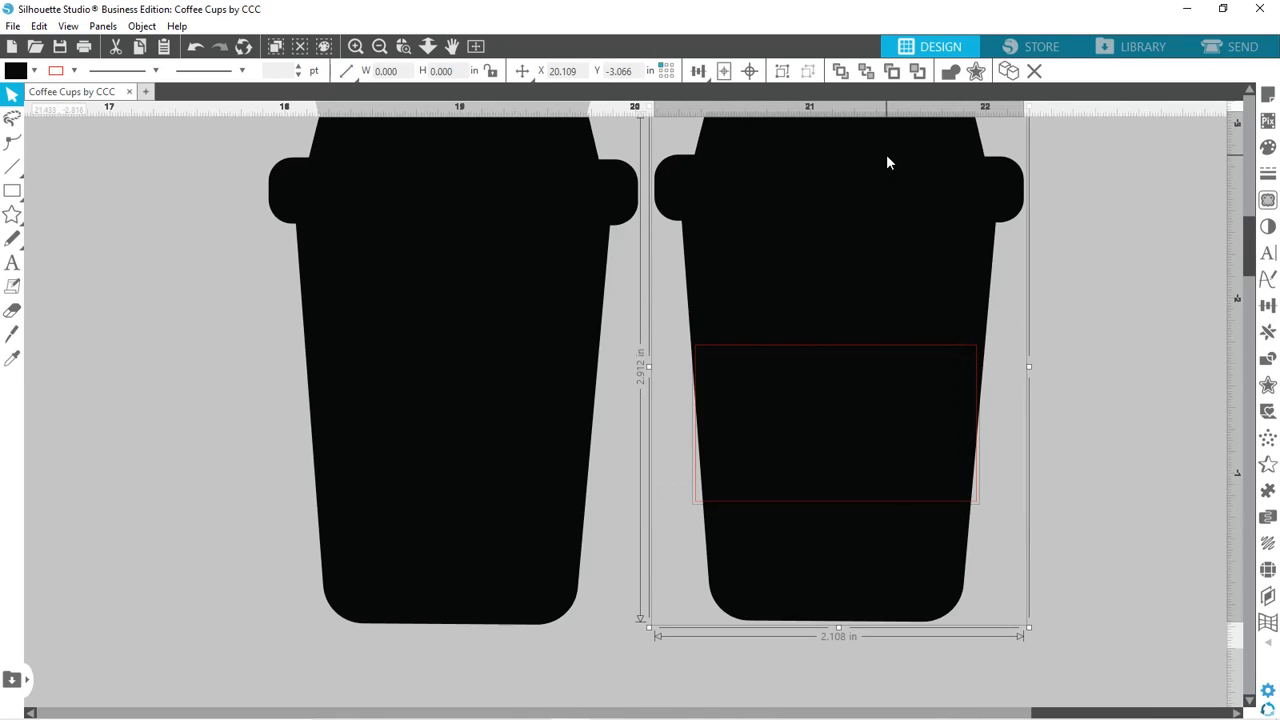
pyautogui.click(699, 73)
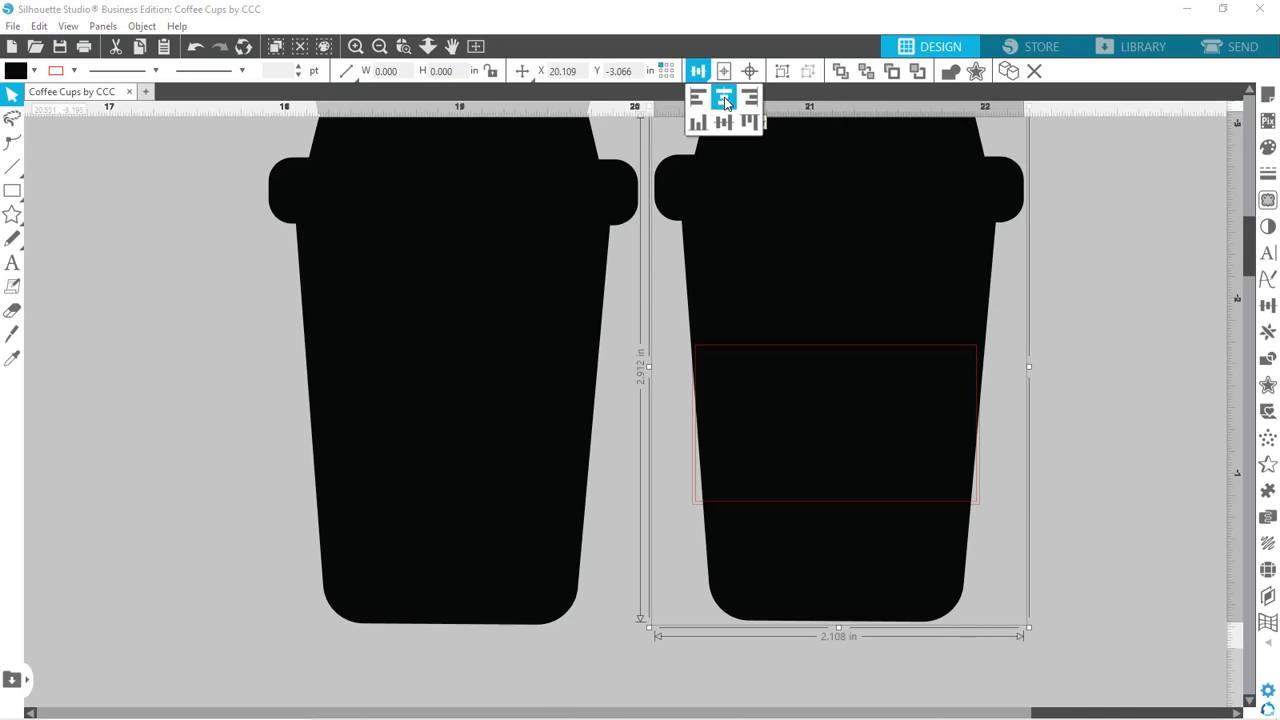
pyautogui.click(725, 99)
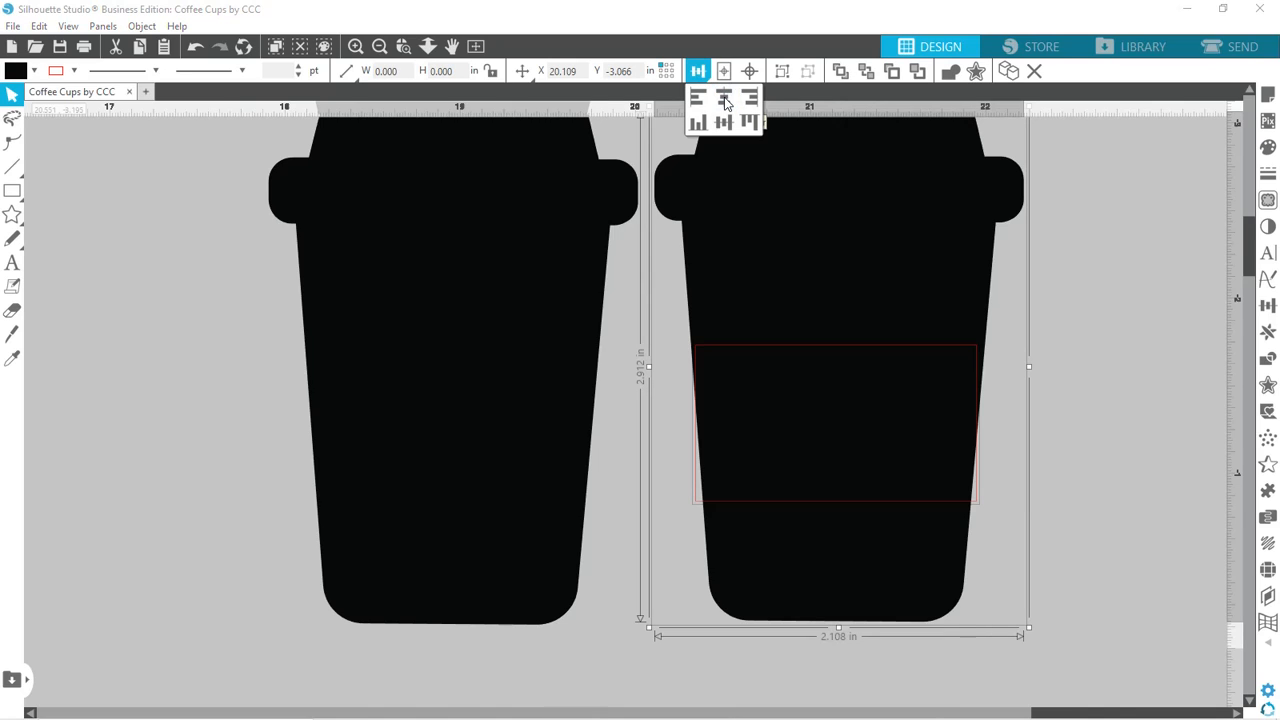
pyautogui.click(1104, 430)
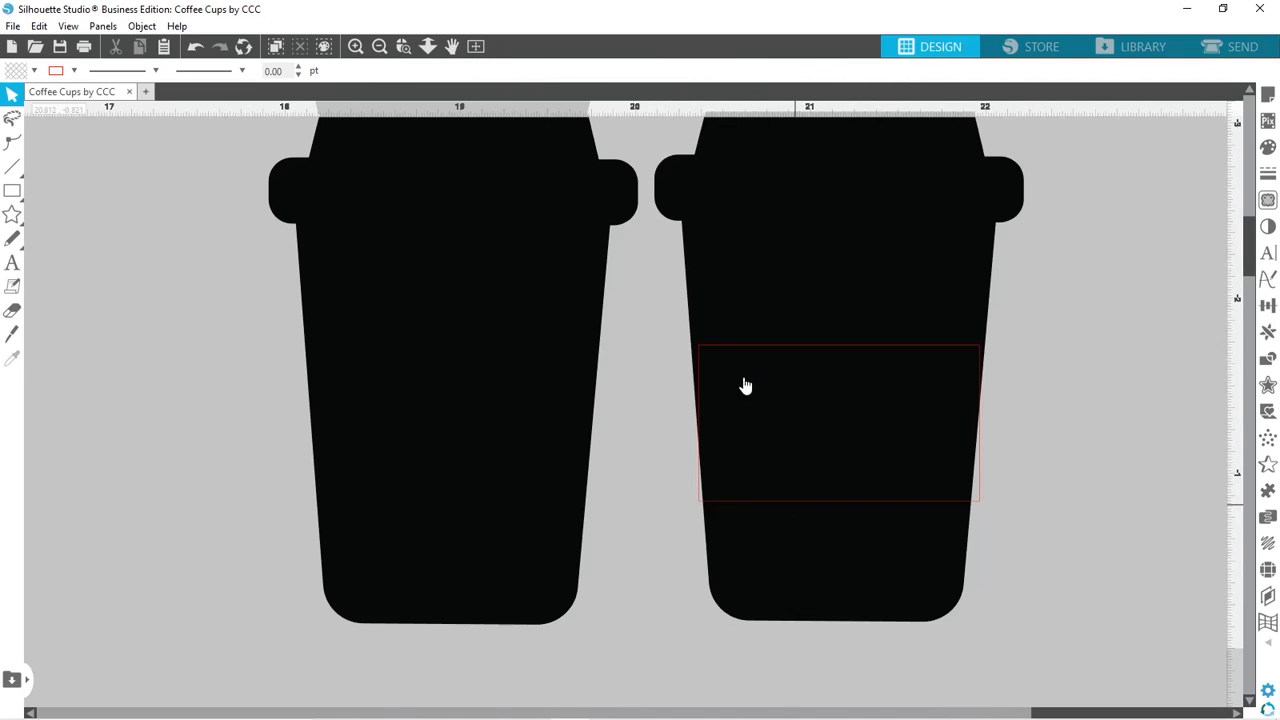
# Edit the rectangle's points, moving its two top corners outward to meet the cup's tapered sides.
pyautogui.click(731, 354)
pyautogui.doubleClick(731, 354)
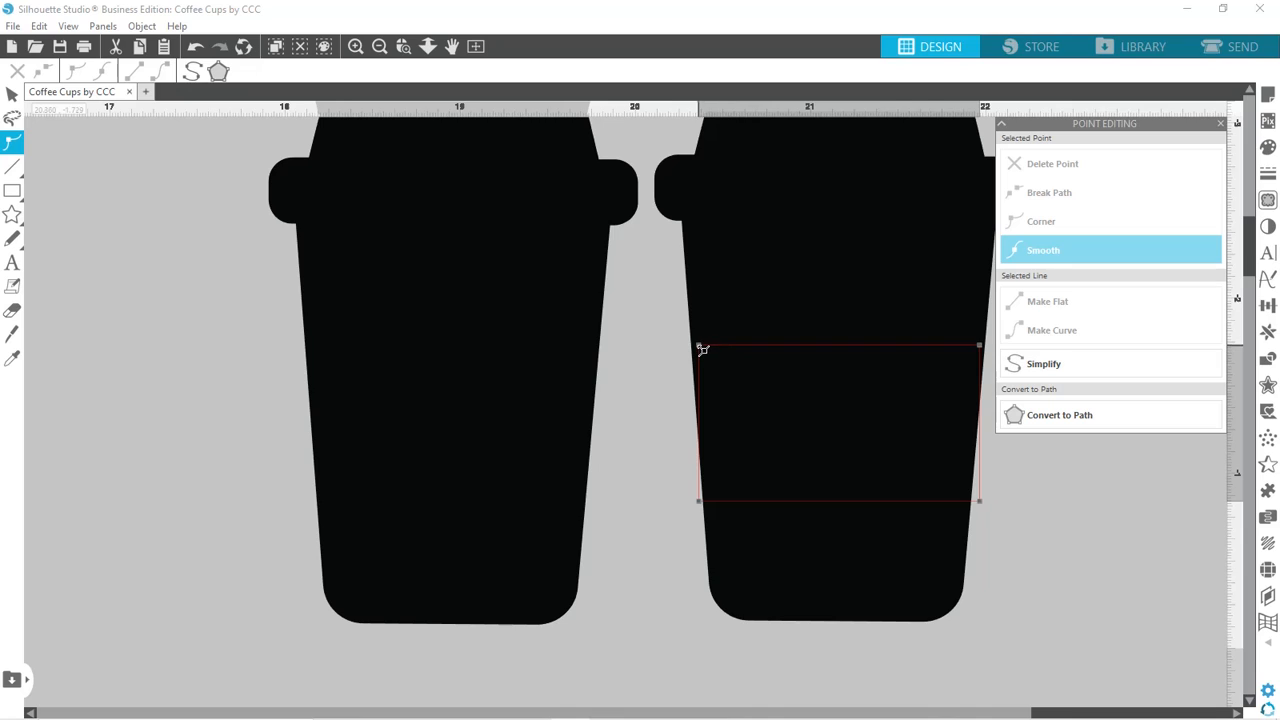
pyautogui.click(700, 347)
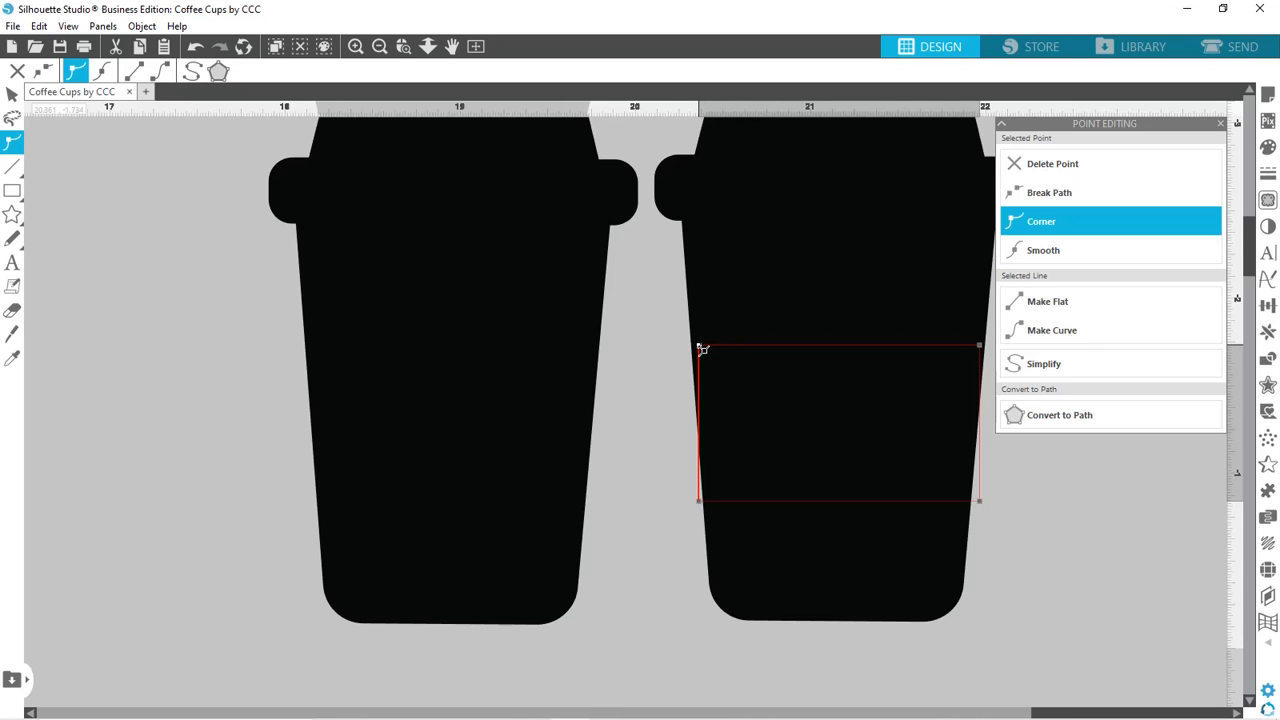
pyautogui.moveTo(697, 345); pyautogui.dragTo(690, 345)
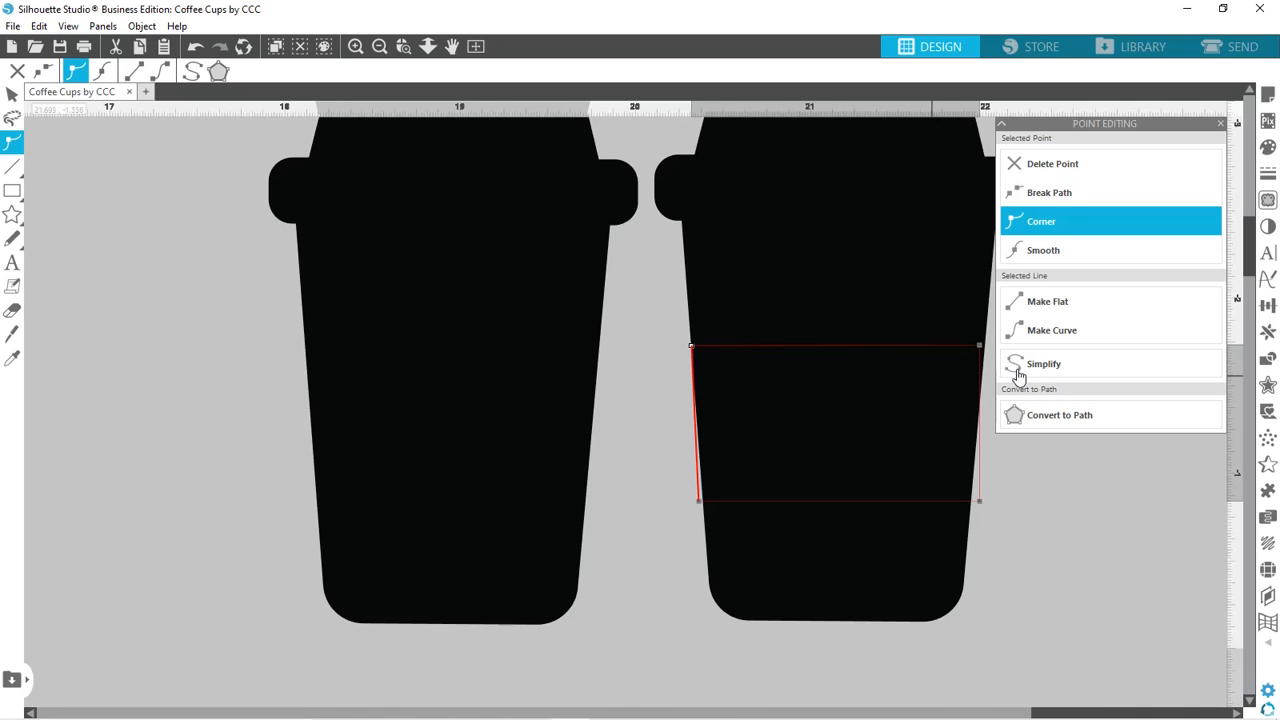
pyautogui.click(980, 347)
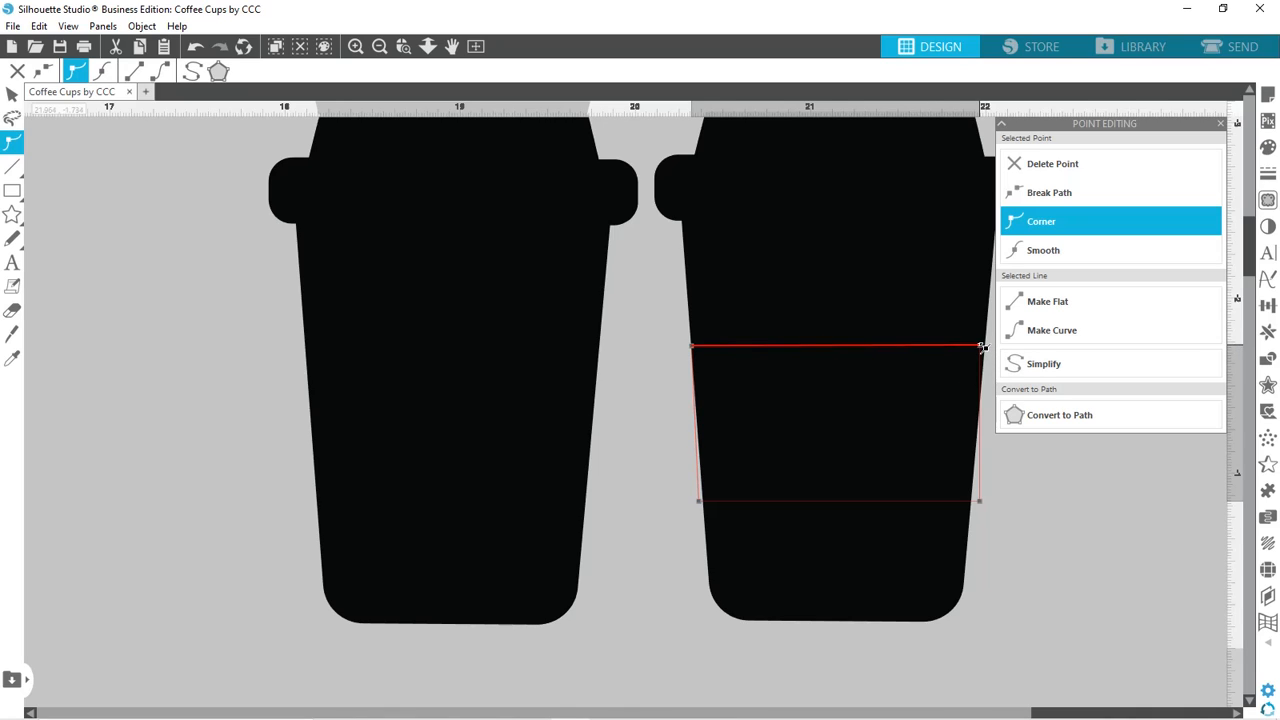
pyautogui.moveTo(980, 347); pyautogui.dragTo(985, 348)
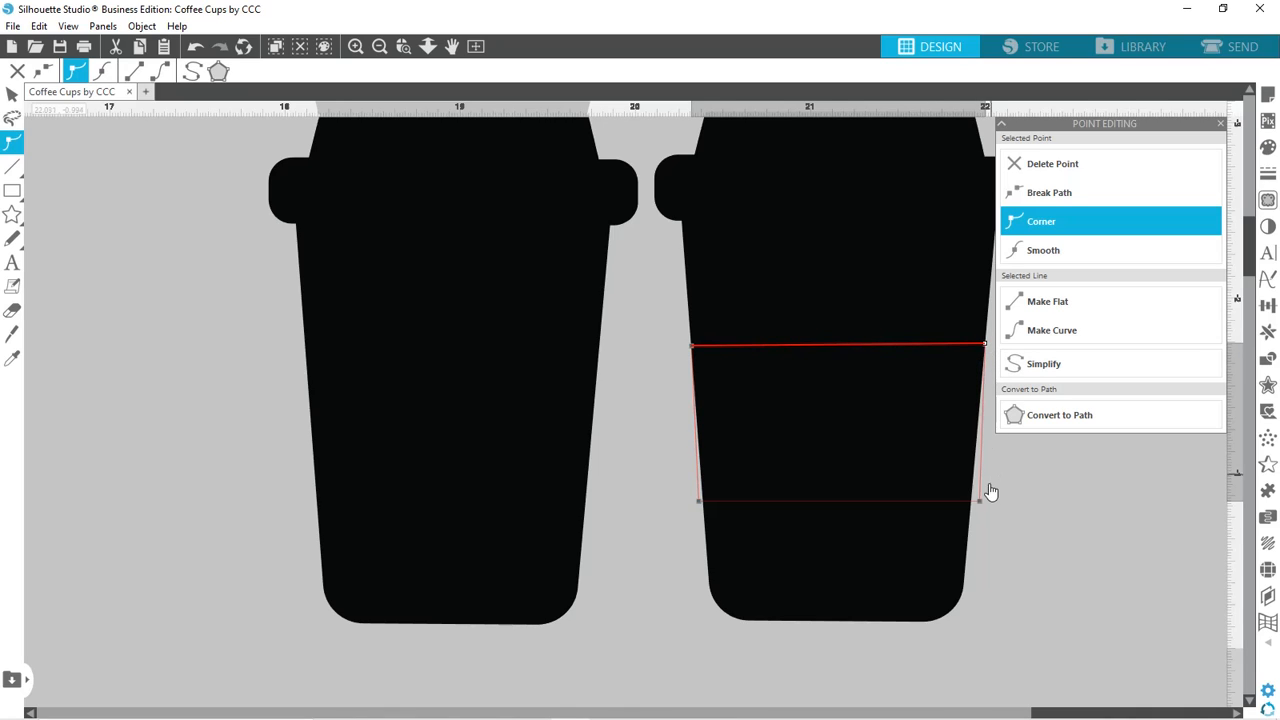
# Move the rectangle's two bottom corner points inward to meet the cup's tapered sides, and finish point editing.
pyautogui.moveTo(981, 503); pyautogui.dragTo(970, 503)
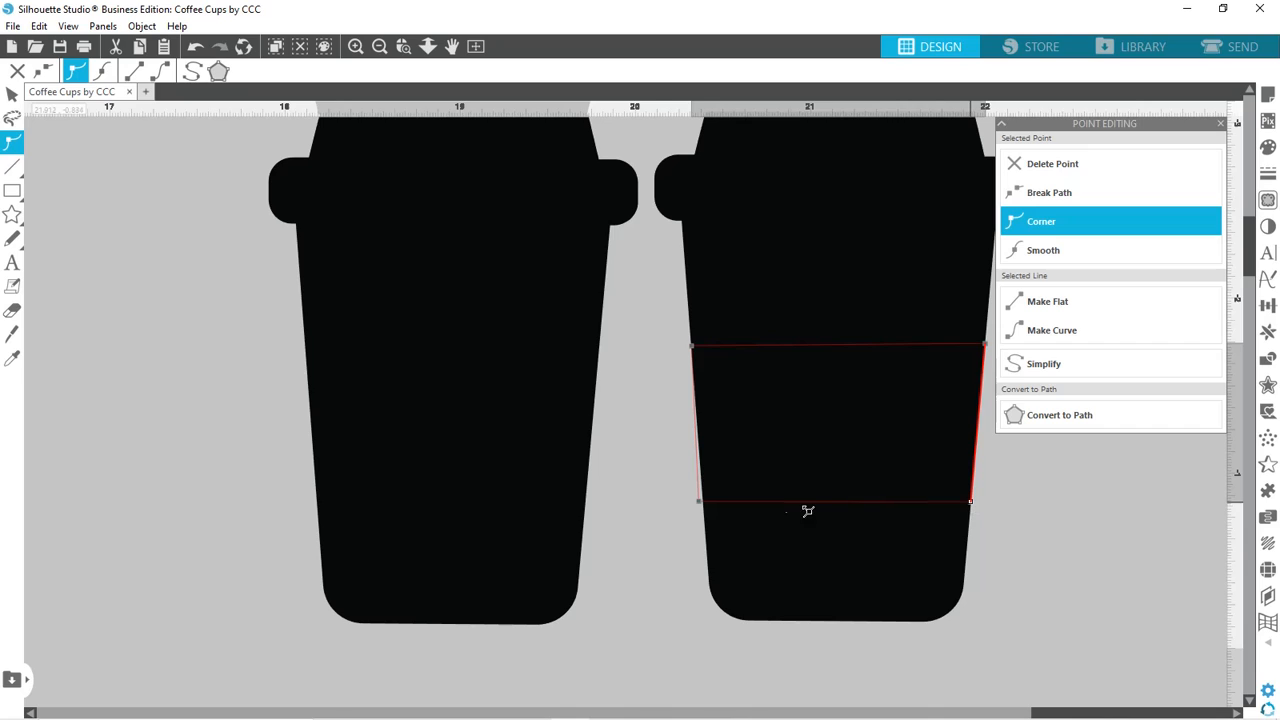
pyautogui.click(703, 503)
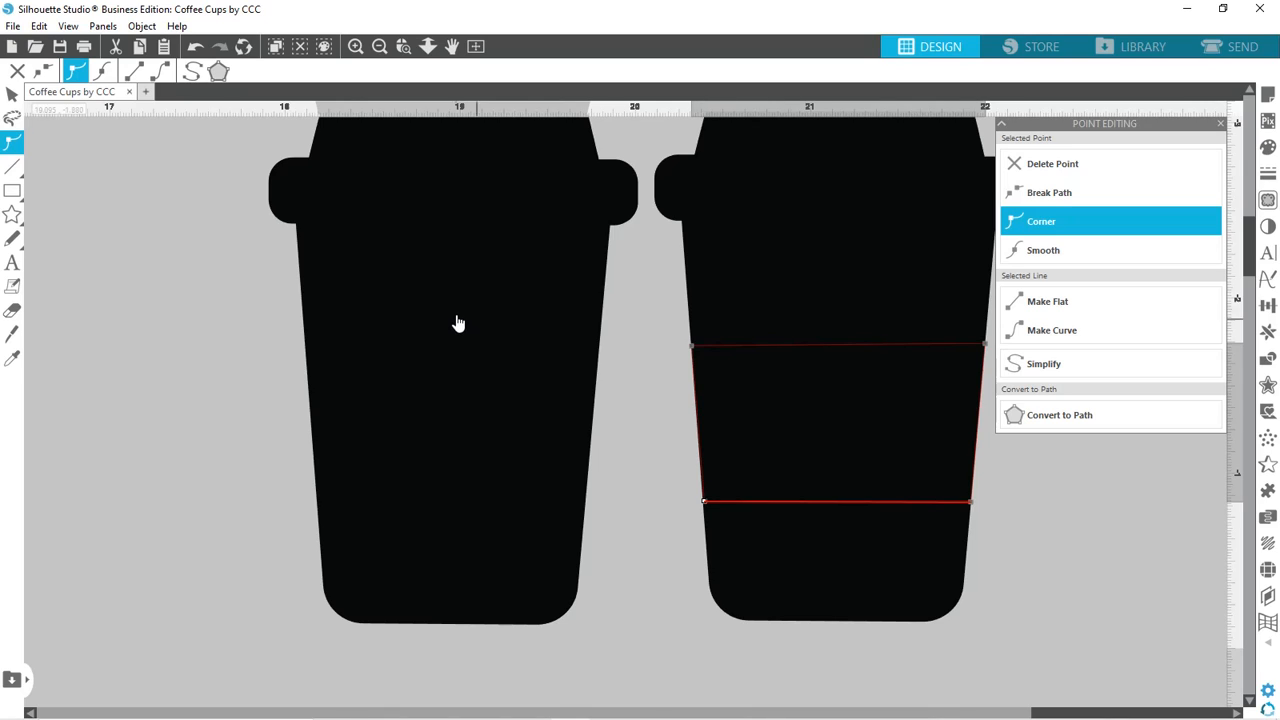
pyautogui.press('Escape')
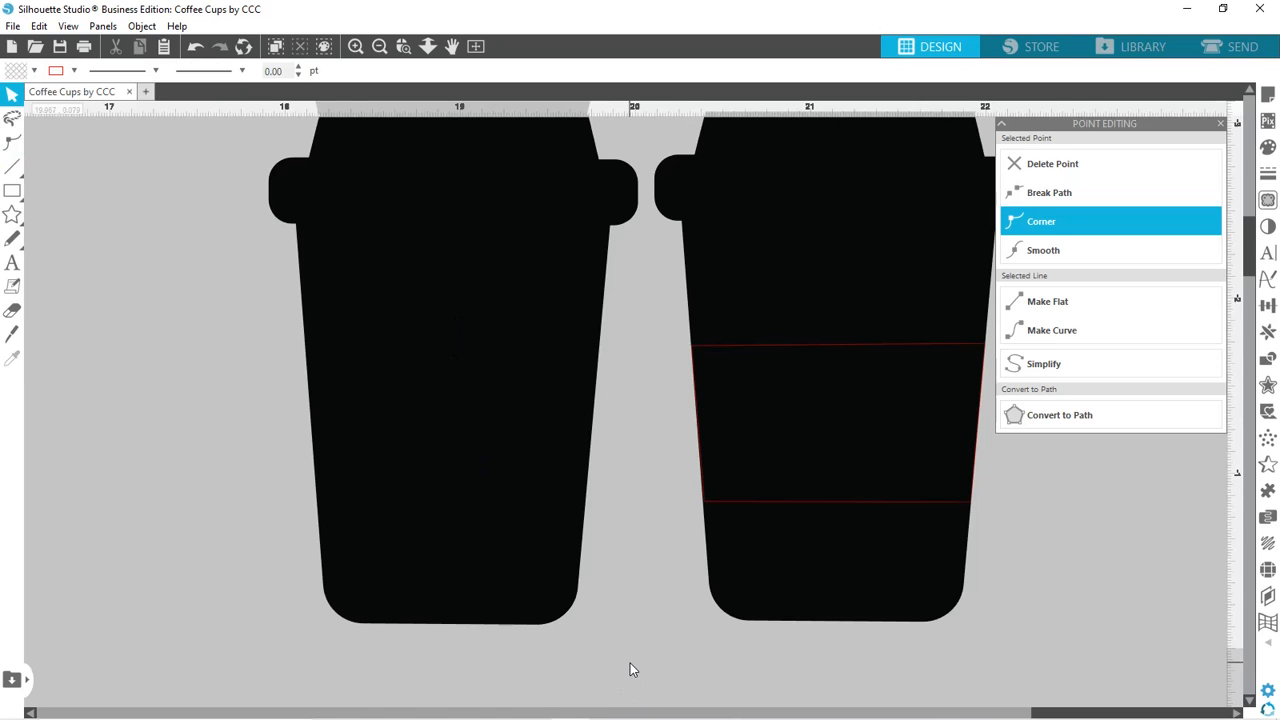
# Fill the tapered sleeve shape on the separate cup with brown, and close the point editing settings.
pyautogui.click(790, 512)
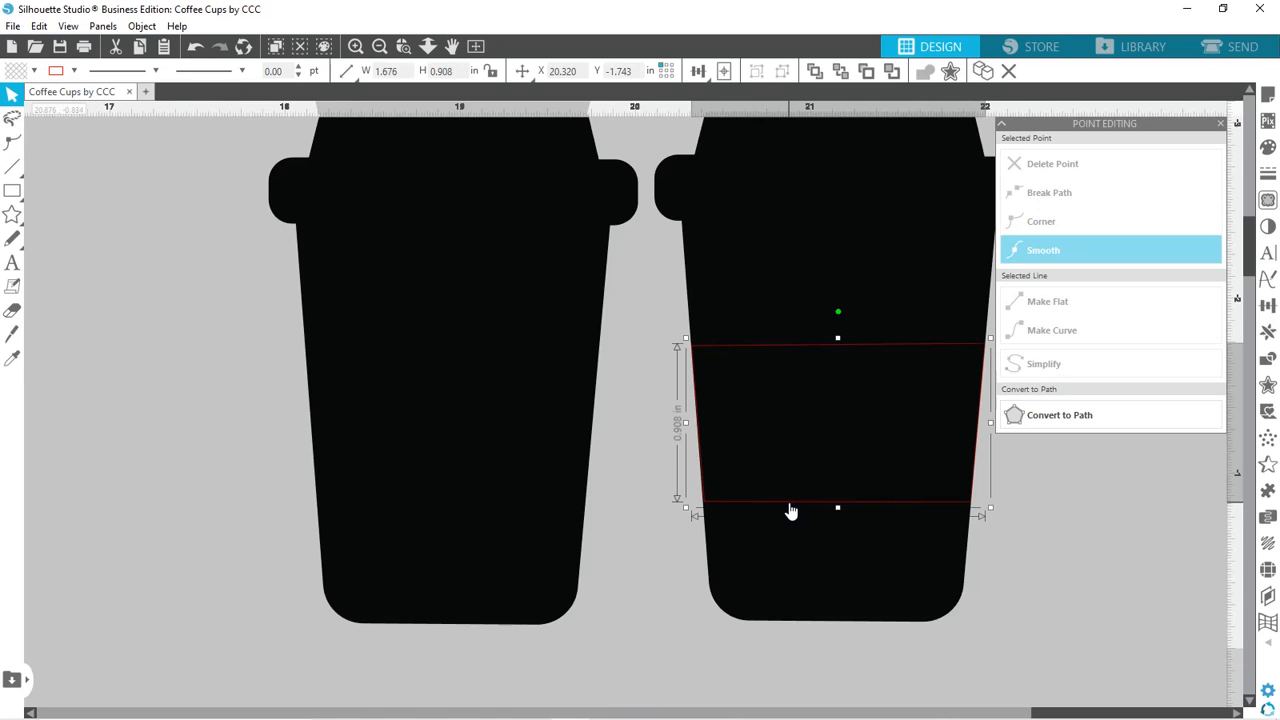
pyautogui.click(34, 72)
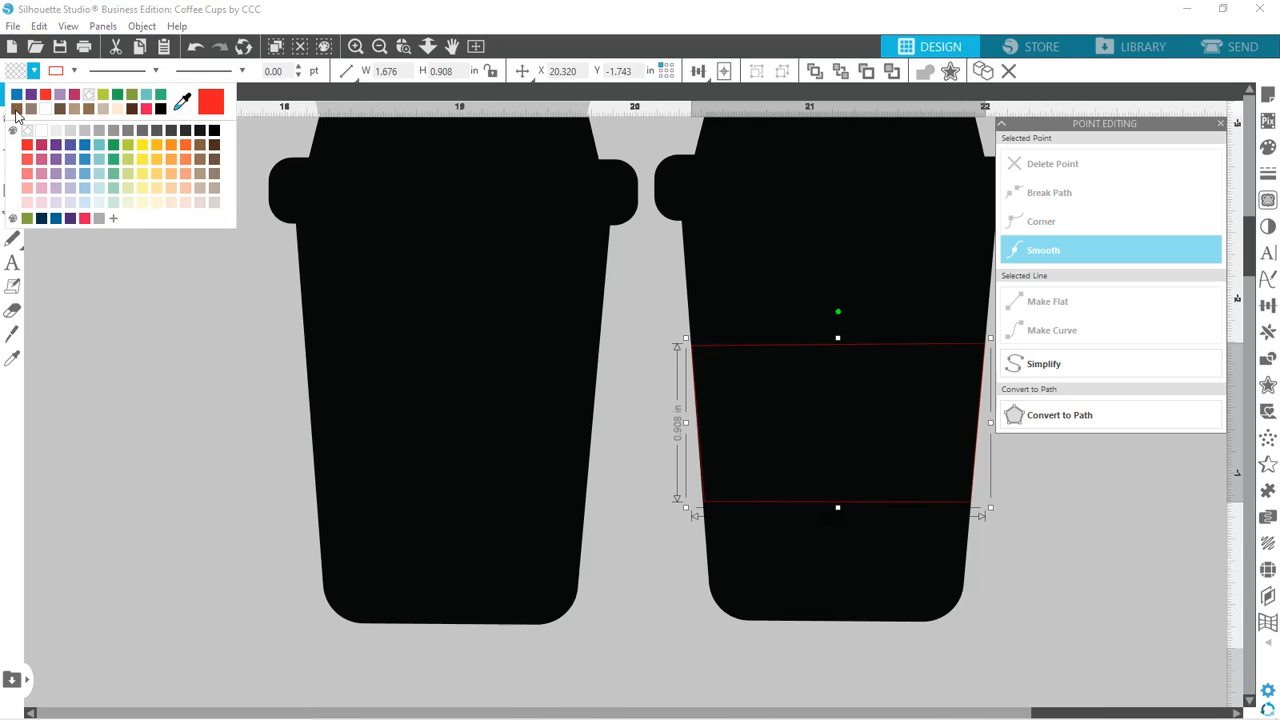
pyautogui.click(16, 108)
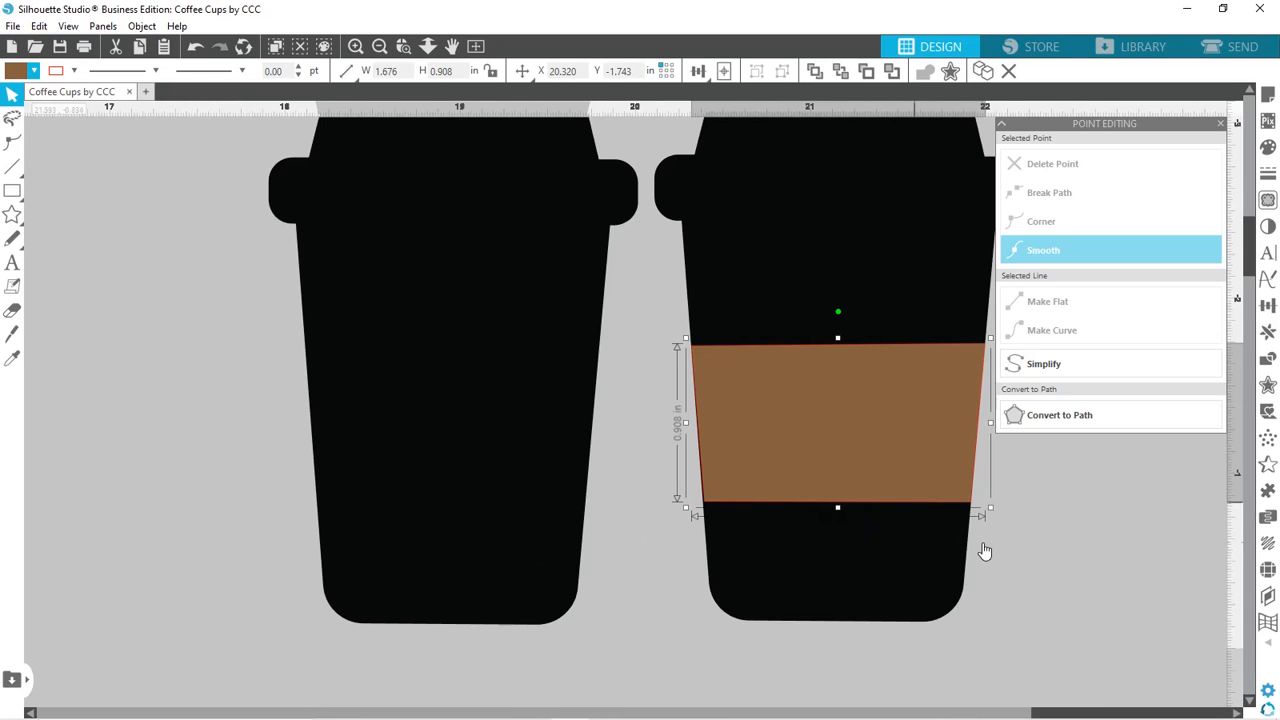
pyautogui.click(1061, 537)
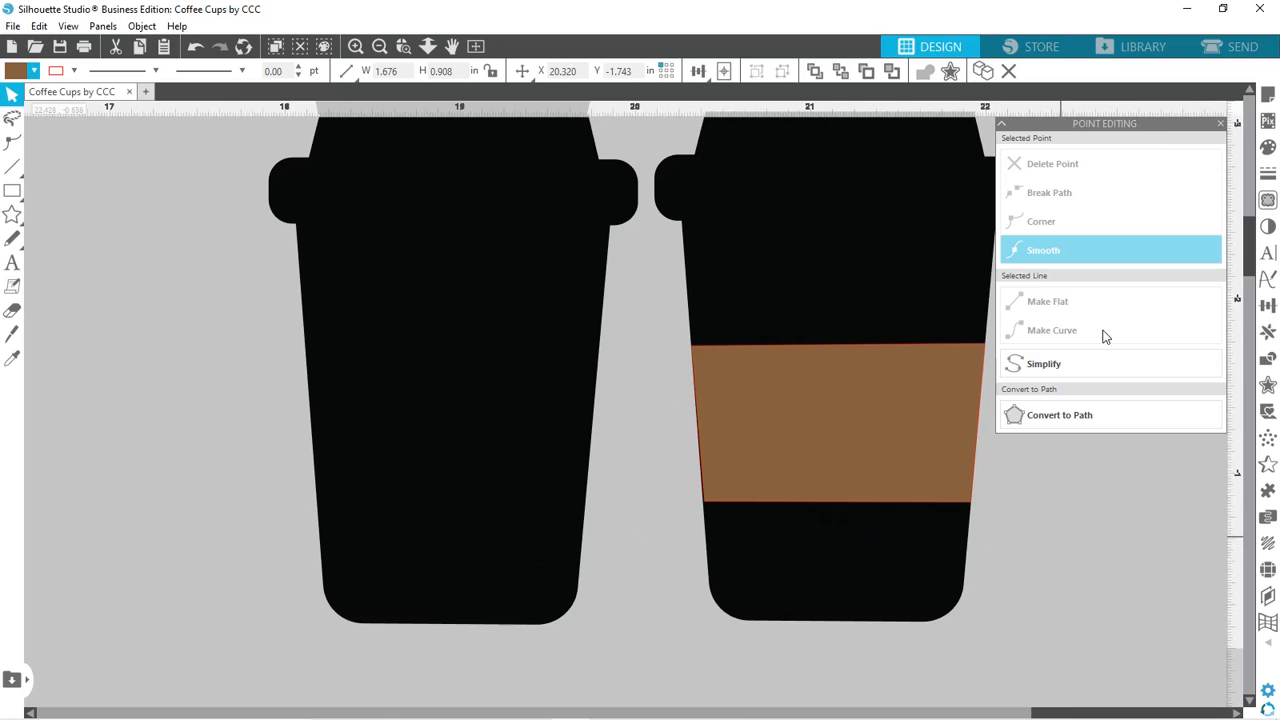
pyautogui.click(1220, 123)
# Draw a rectangle about 2.12 in wide and 1.16 in high over the lid of the separate upright cup.
pyautogui.scroll(-3, 936, 343)
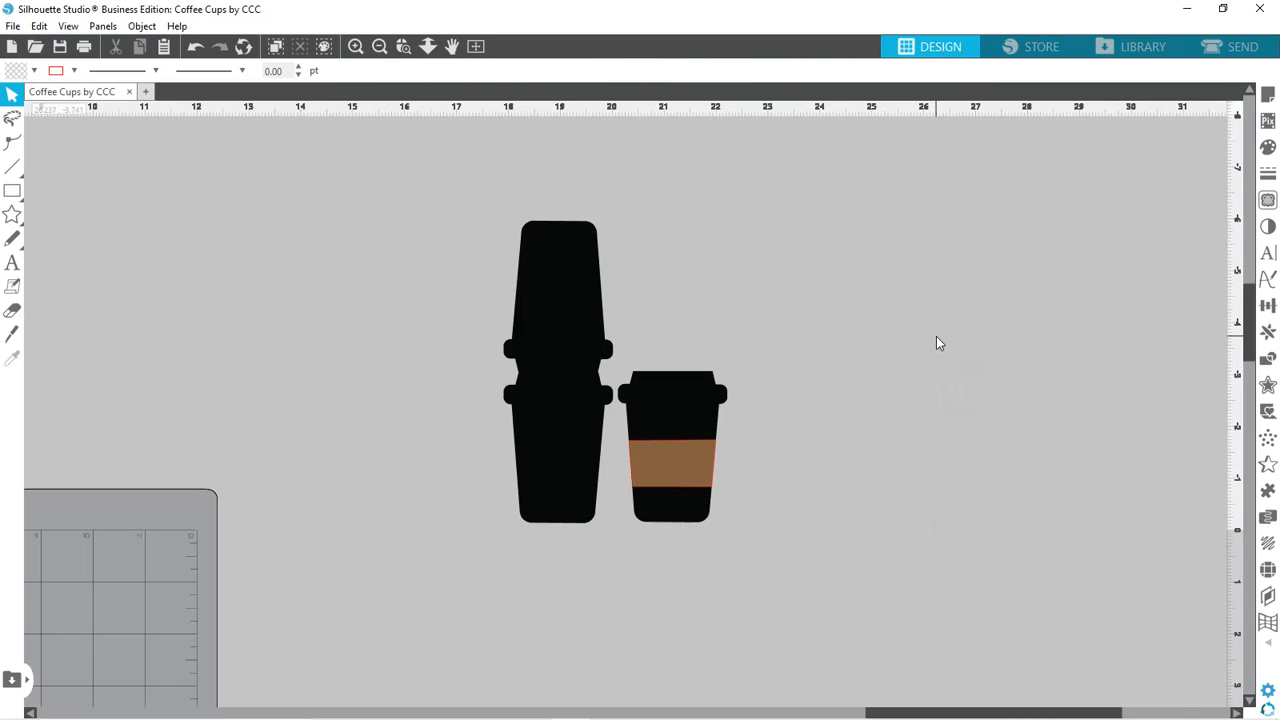
pyautogui.click(678, 420)
pyautogui.press('i')
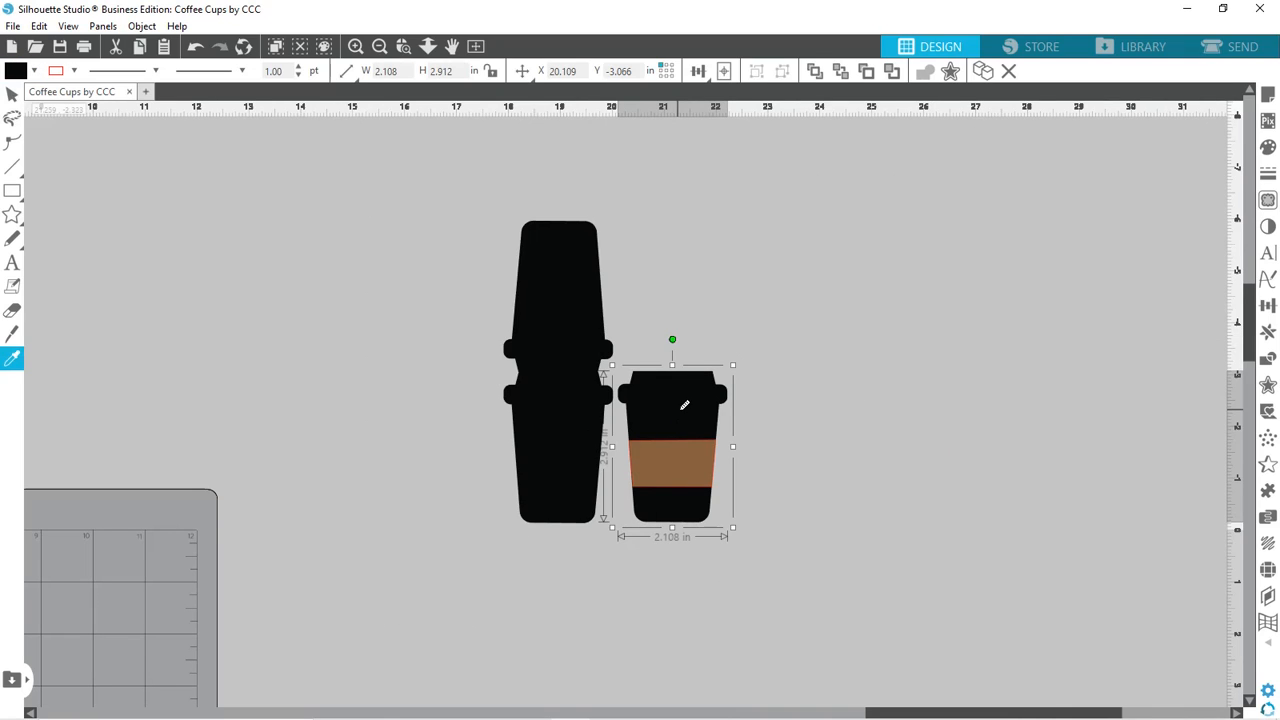
pyautogui.scroll(5, 684, 404)
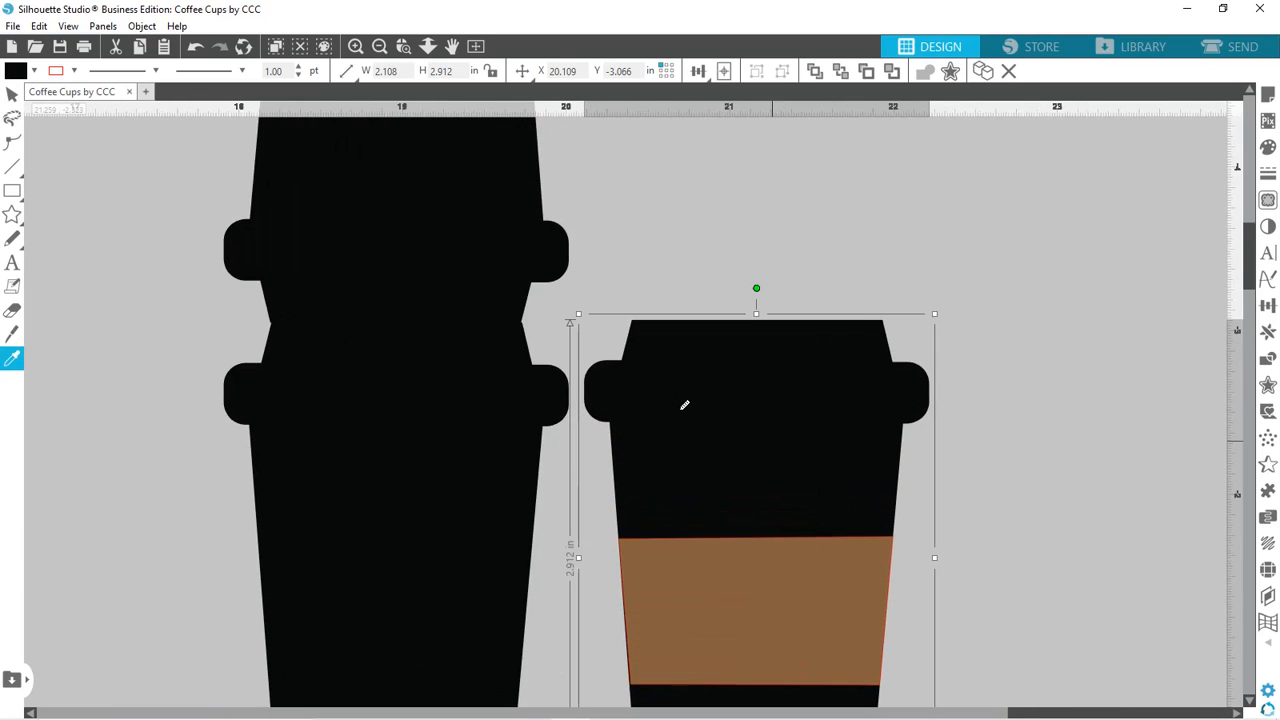
pyautogui.scroll(1, 684, 404)
pyautogui.scroll(1, 684, 404)
pyautogui.press('v')
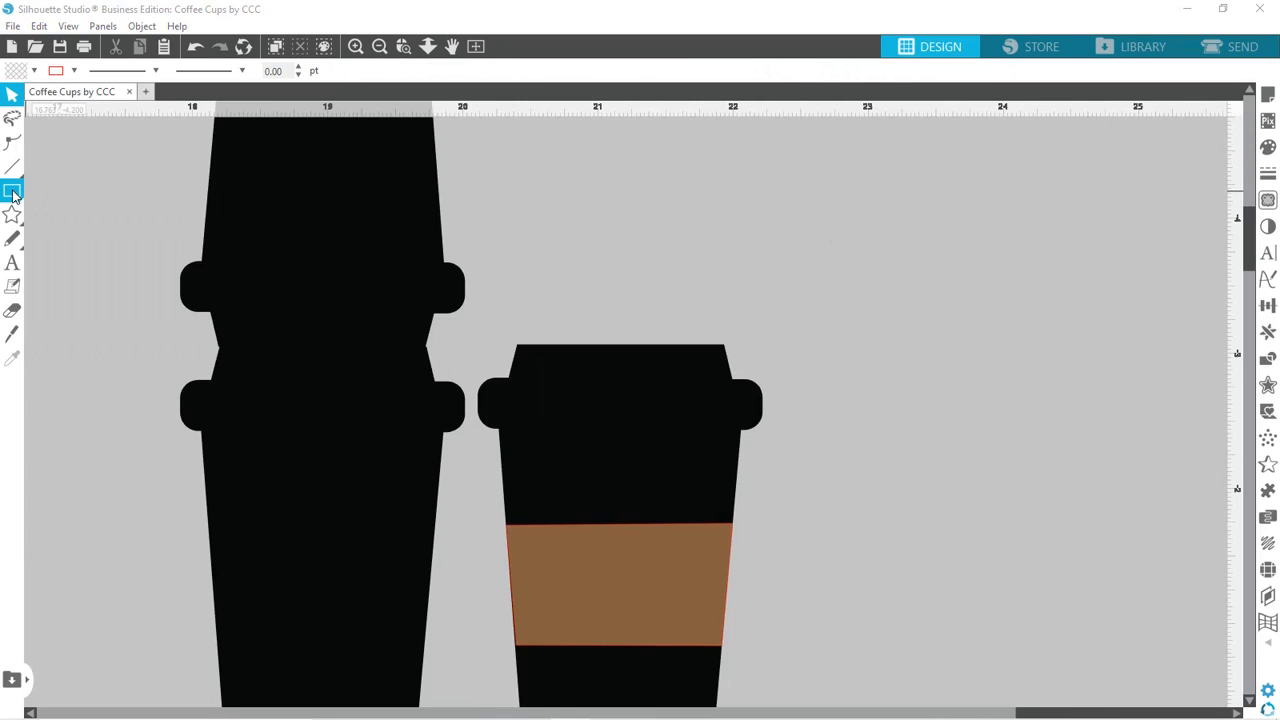
pyautogui.click(38, 194)
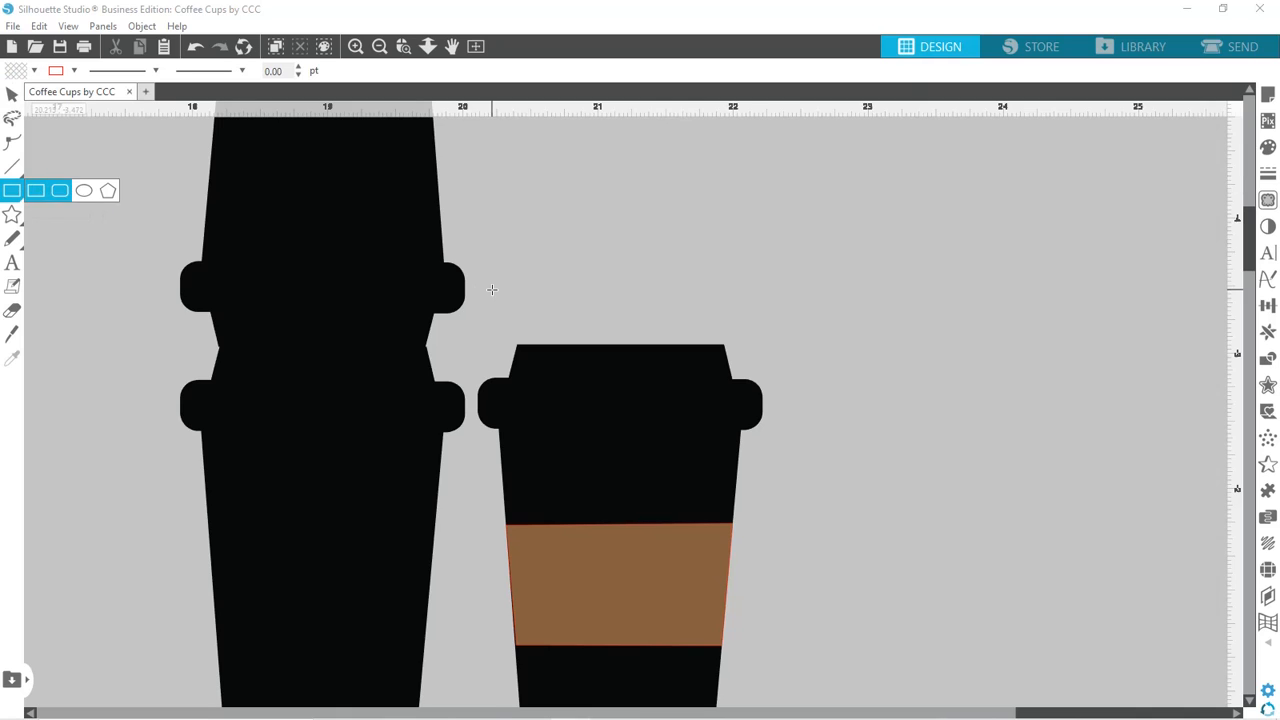
pyautogui.moveTo(485, 271); pyautogui.dragTo(772, 429)
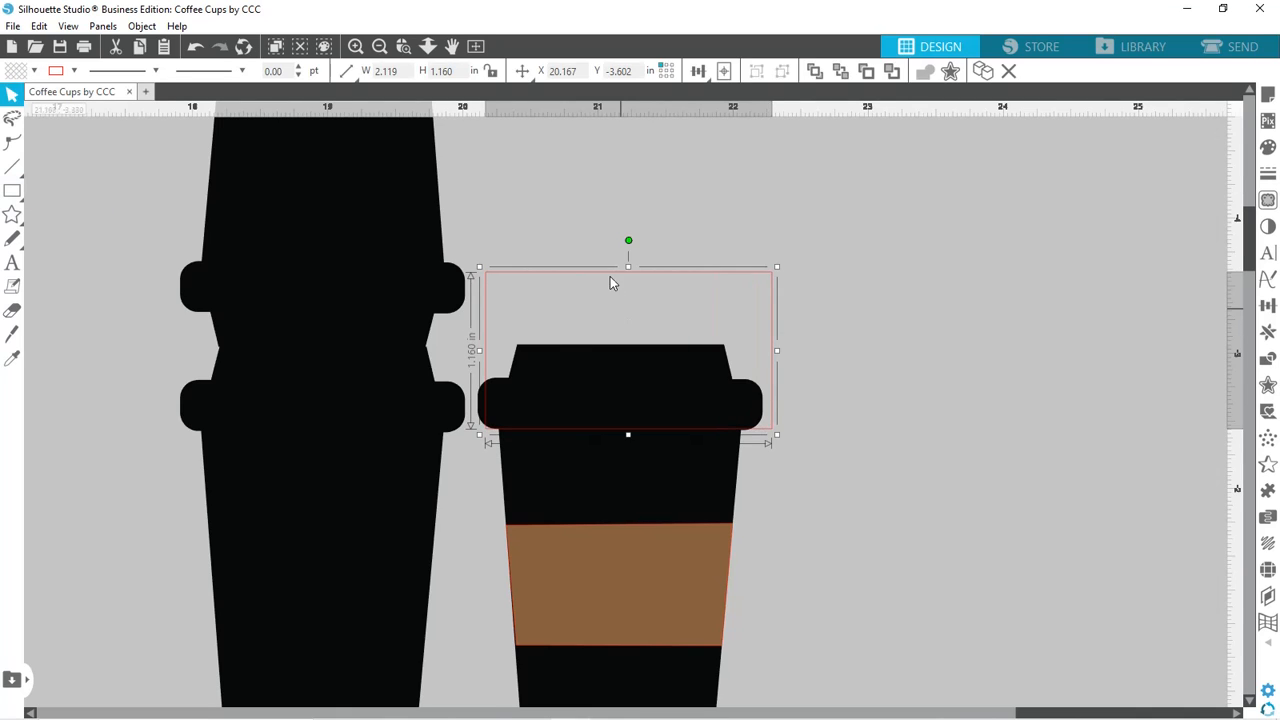
# Widen the lid rectangle to about 2.21 in and reposition it so it covers the whole lid down to the rim's lower edge.
pyautogui.moveTo(613, 278); pyautogui.dragTo(603, 281)
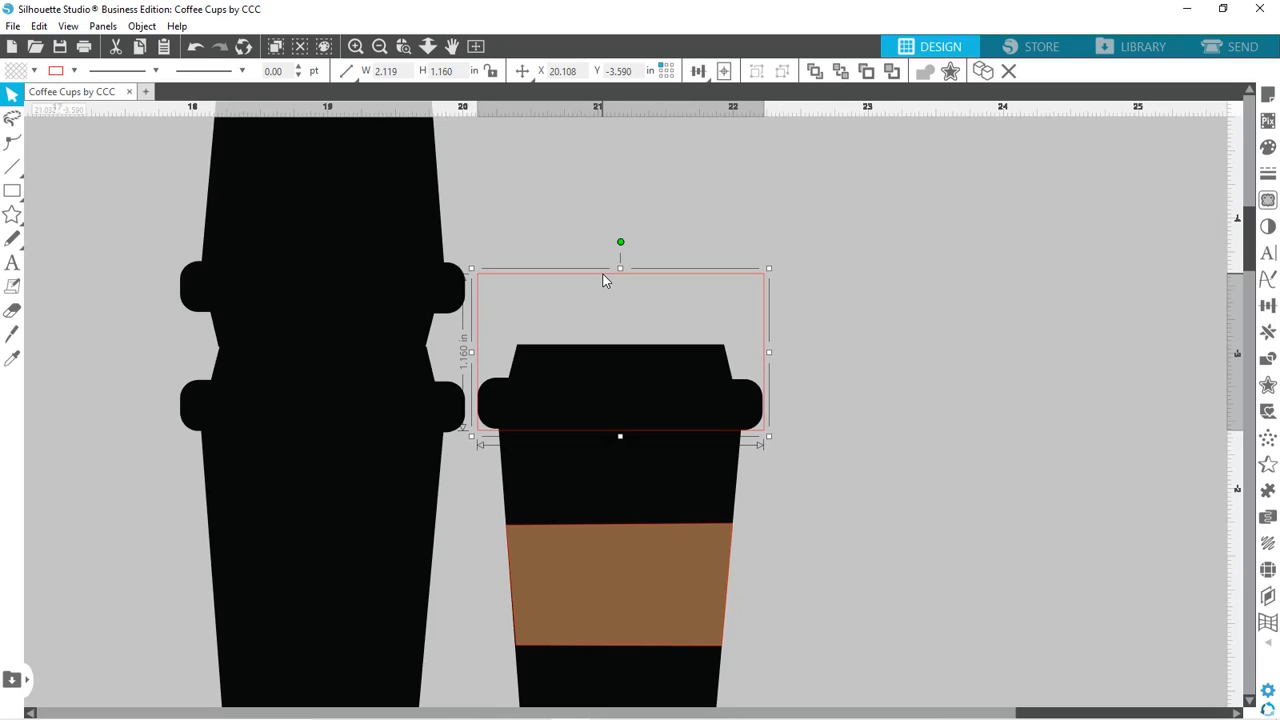
pyautogui.moveTo(770, 352); pyautogui.dragTo(783, 352)
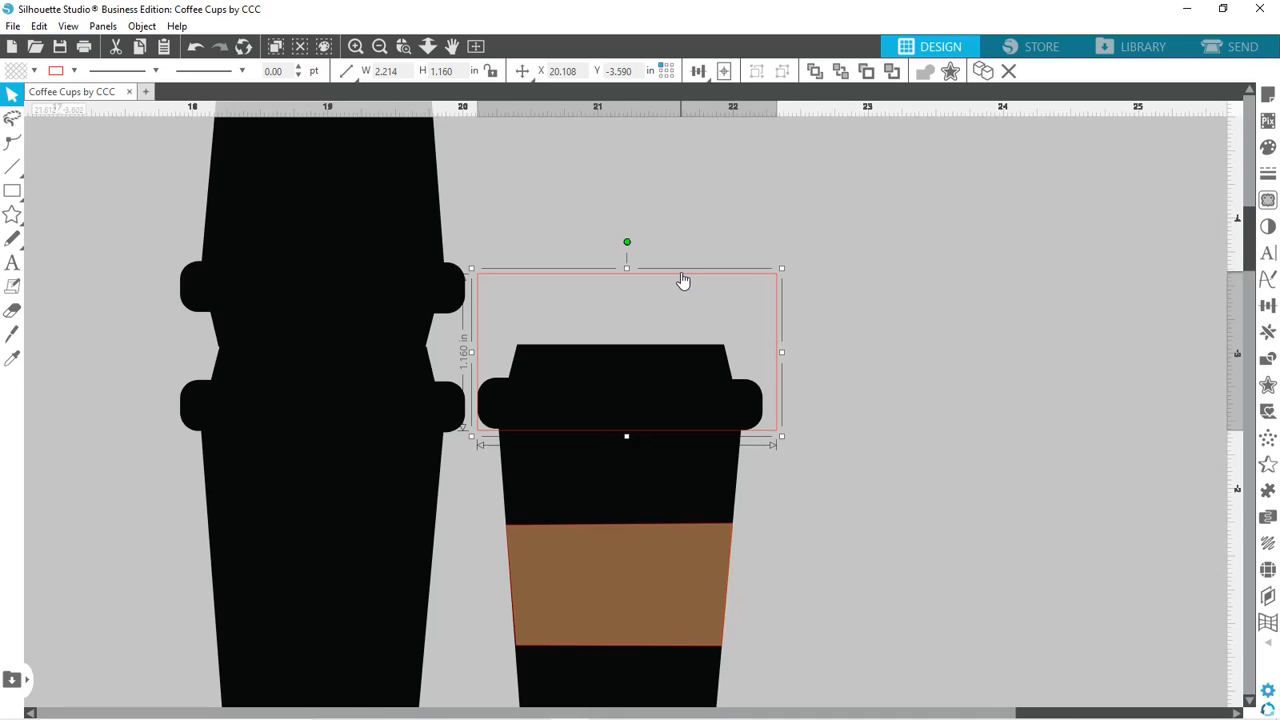
pyautogui.moveTo(683, 281); pyautogui.dragTo(679, 280)
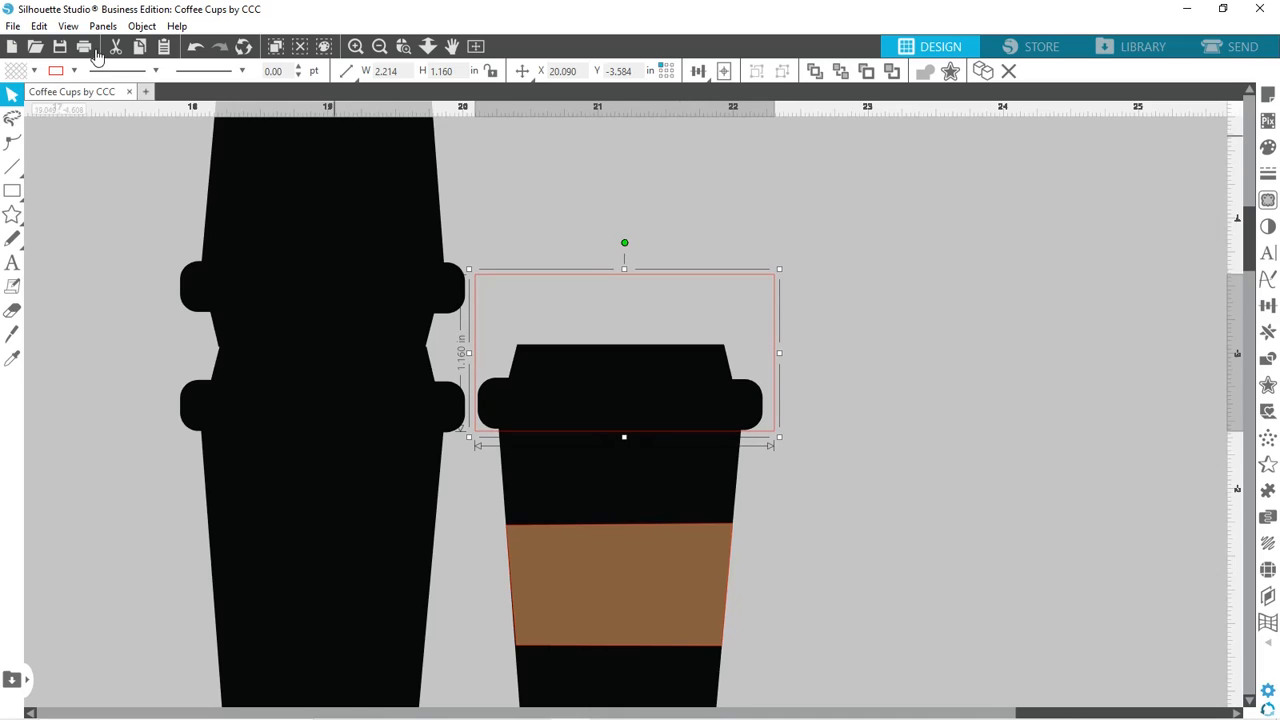
# Fill the rectangle over the lid with purple.
pyautogui.click(34, 71)
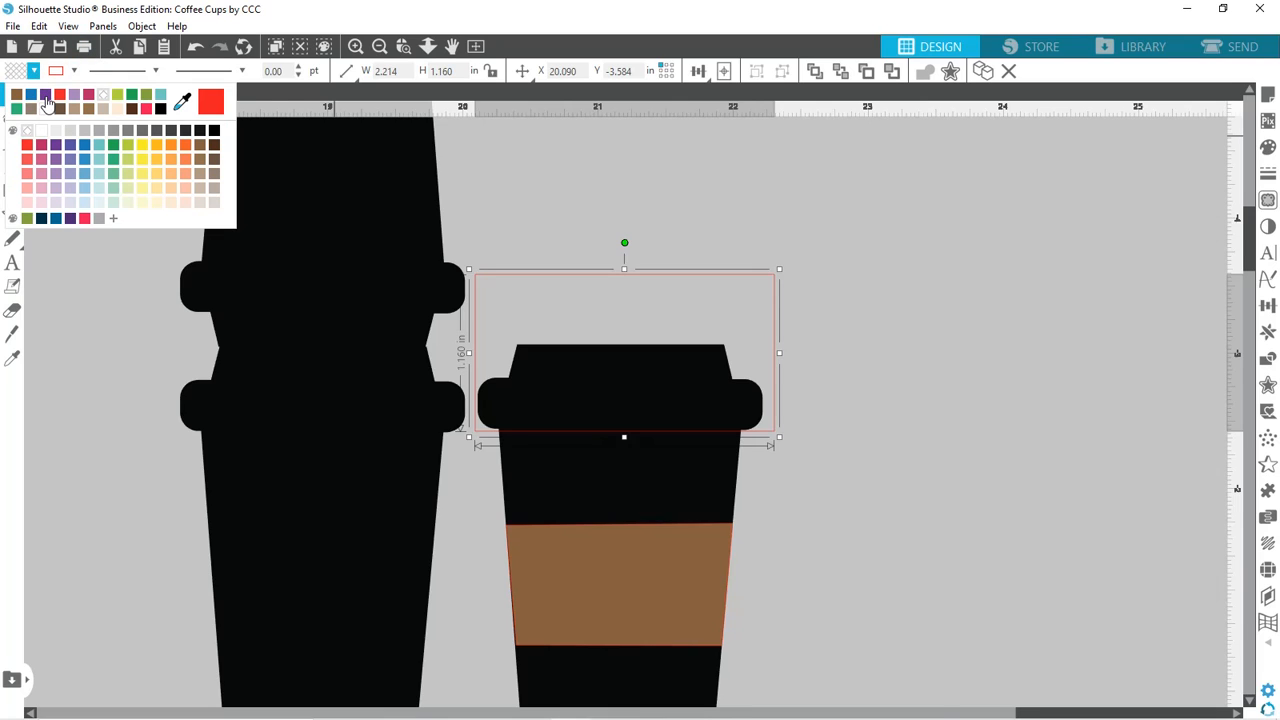
pyautogui.click(46, 96)
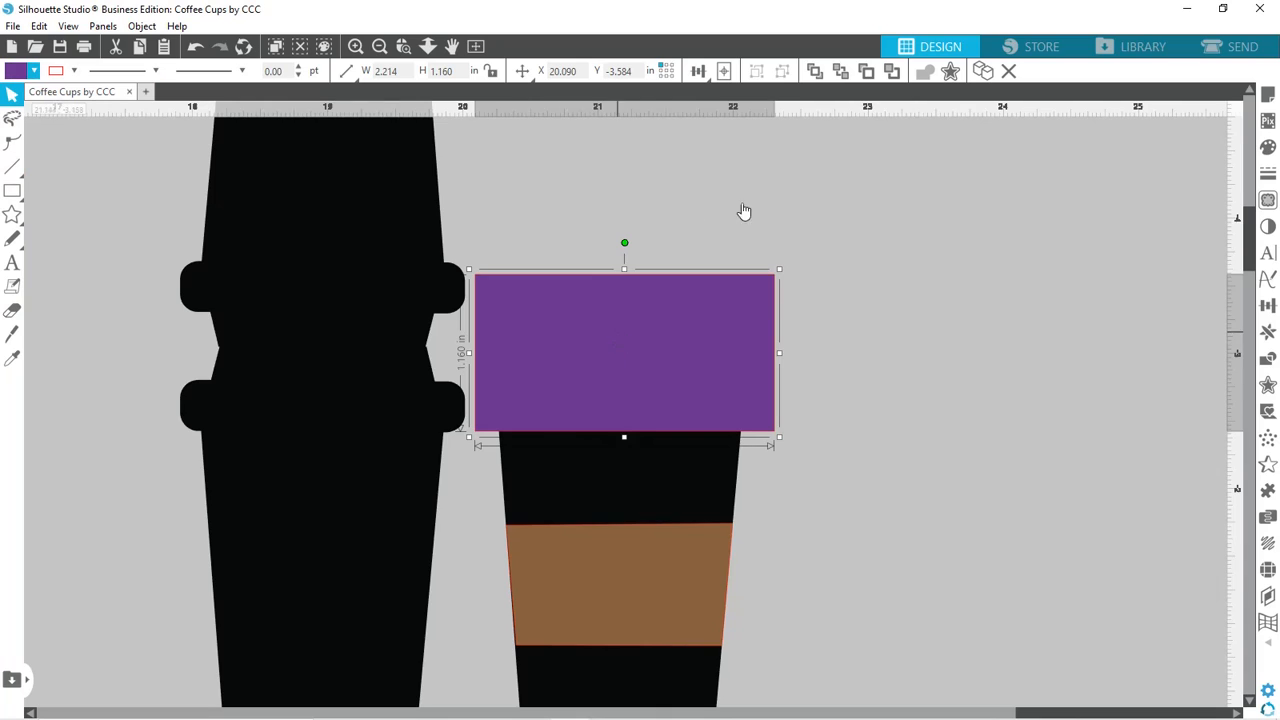
pyautogui.click(770, 233)
# Divide the separate cup and the purple rectangle where they overlap, and delete the surplus purple piece around the lid.
pyautogui.click(606, 477)
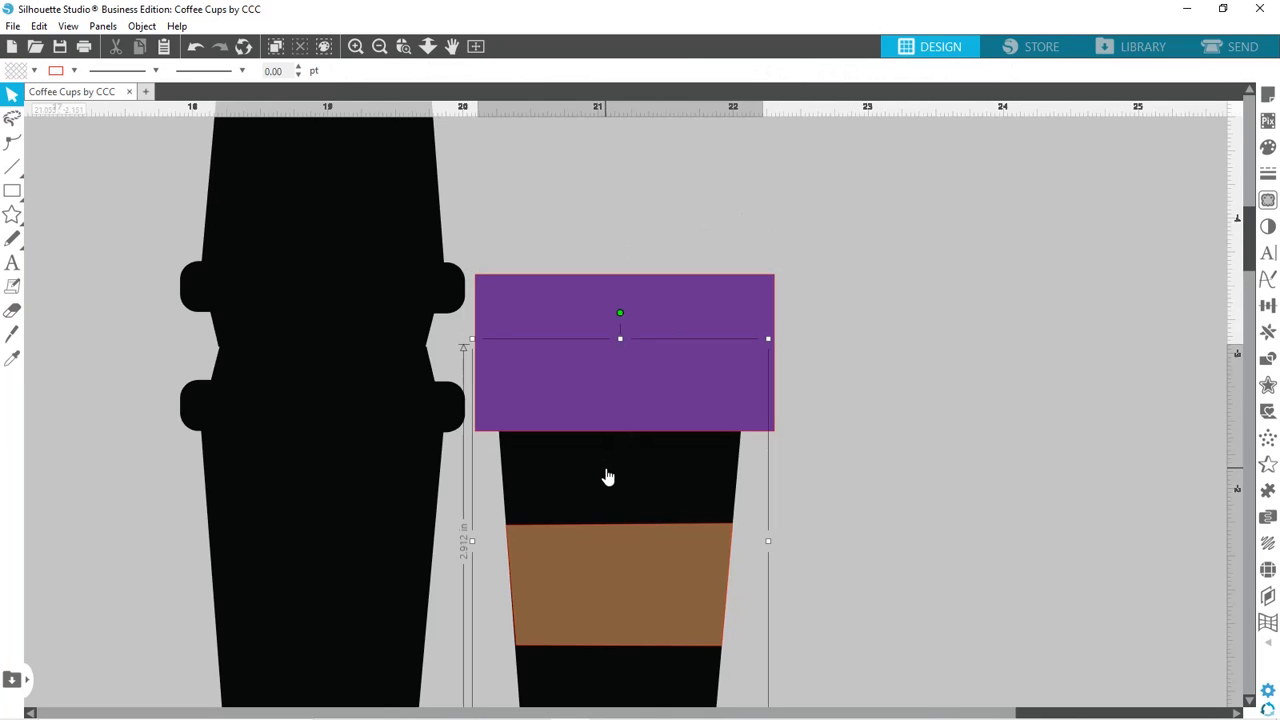
pyautogui.keyDown('shift'); pyautogui.click(700, 297); pyautogui.keyUp('shift')
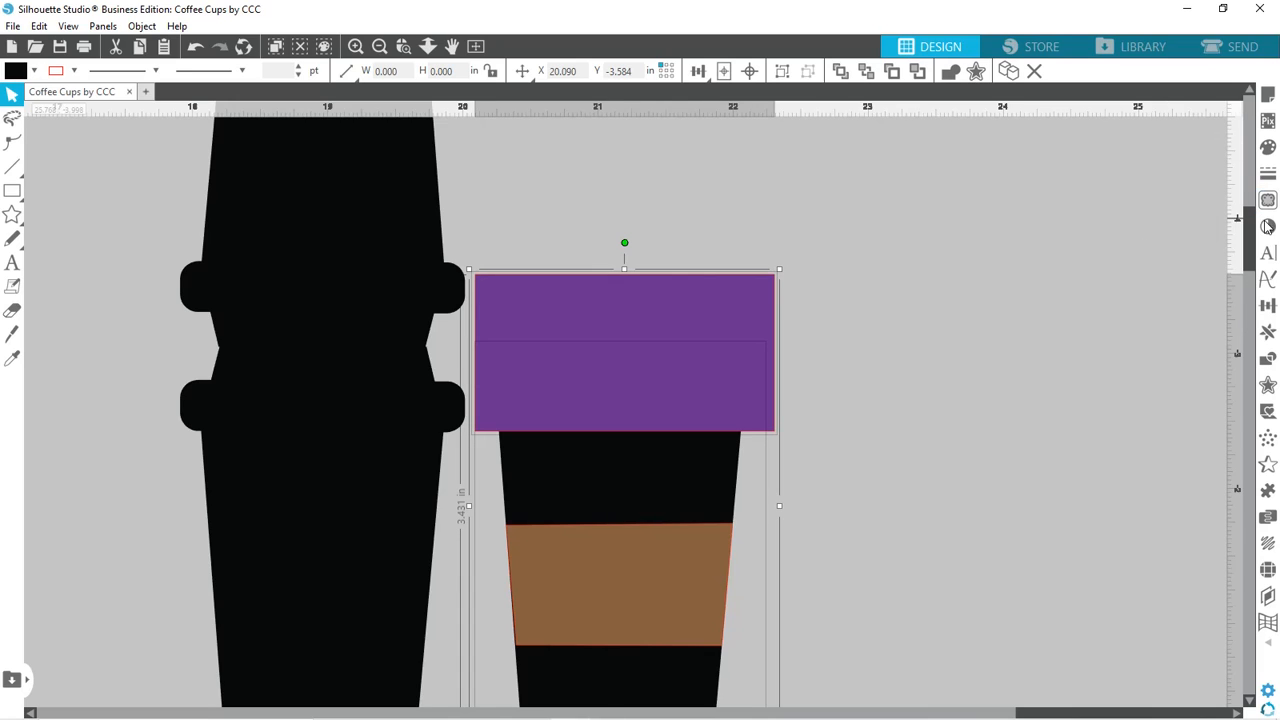
pyautogui.click(1268, 362)
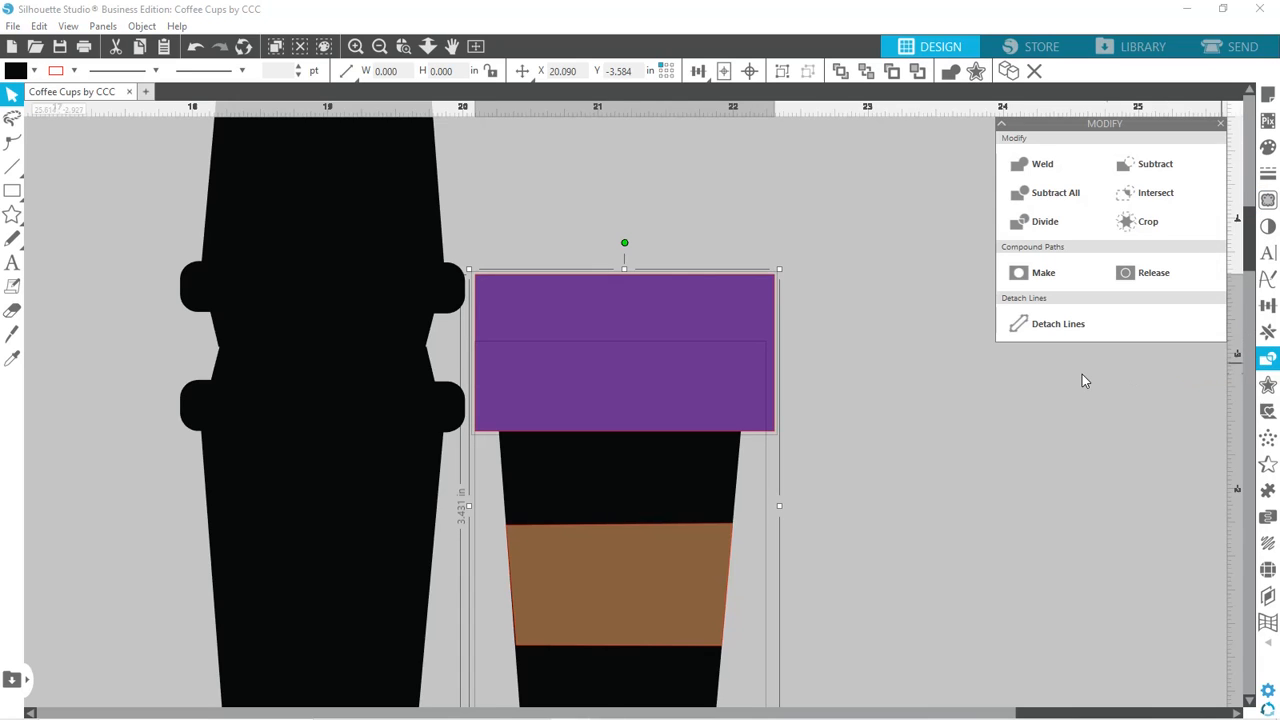
pyautogui.click(1034, 222)
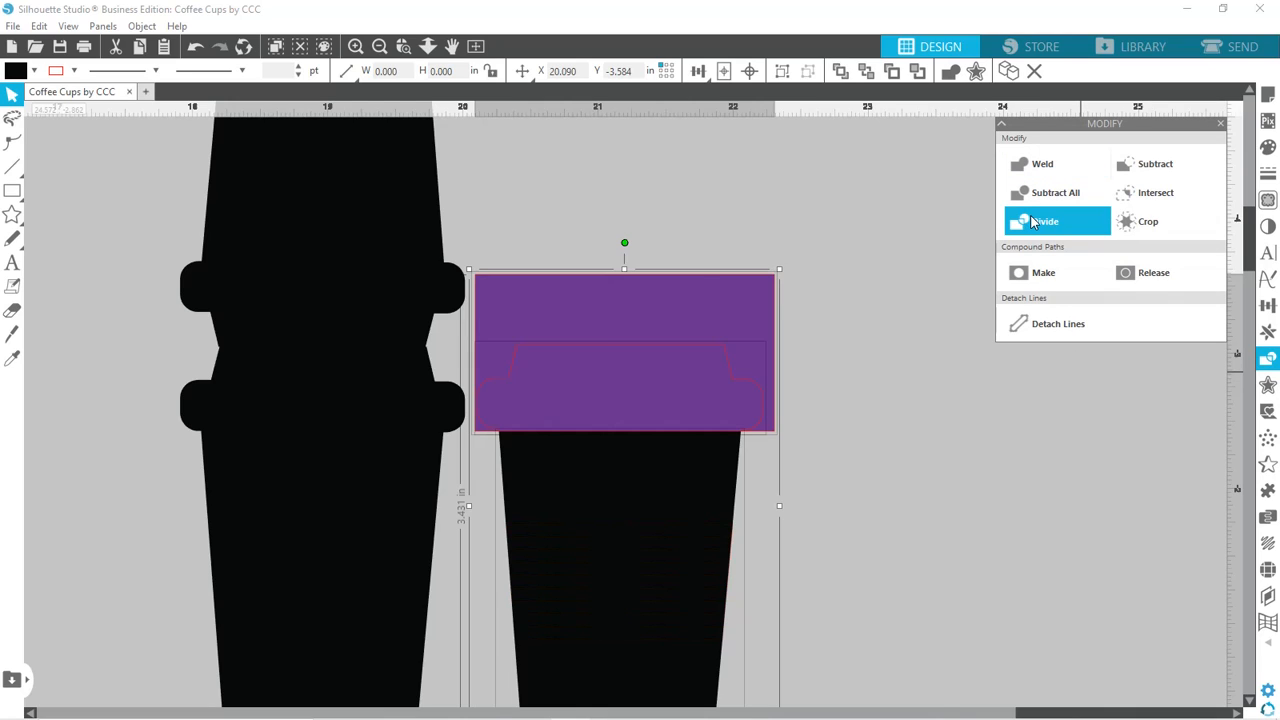
pyautogui.click(878, 334)
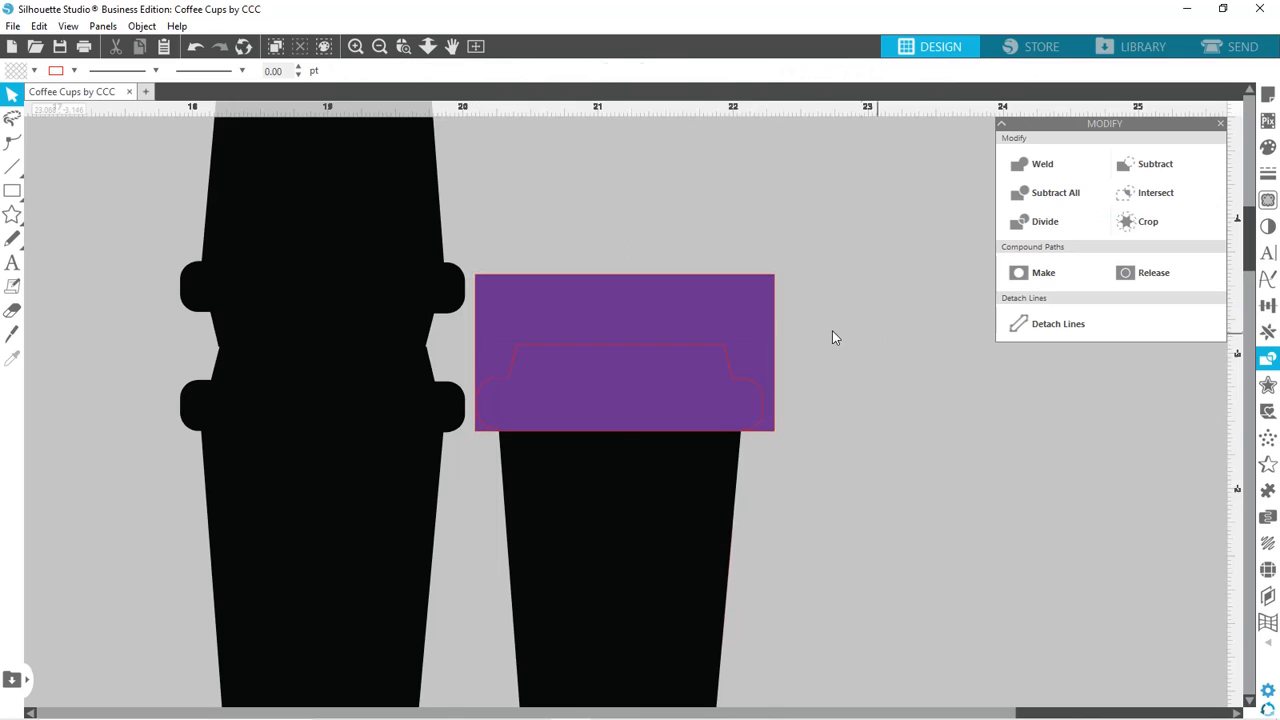
pyautogui.click(743, 318)
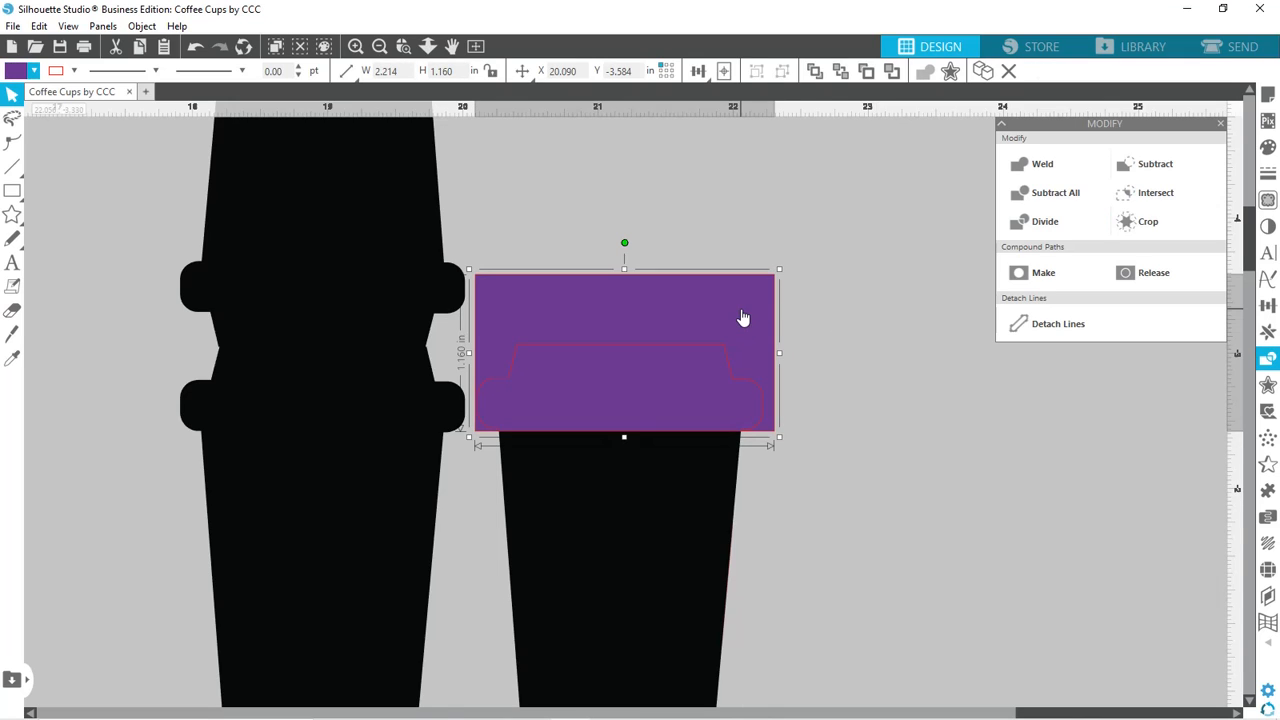
pyautogui.press('Delete')
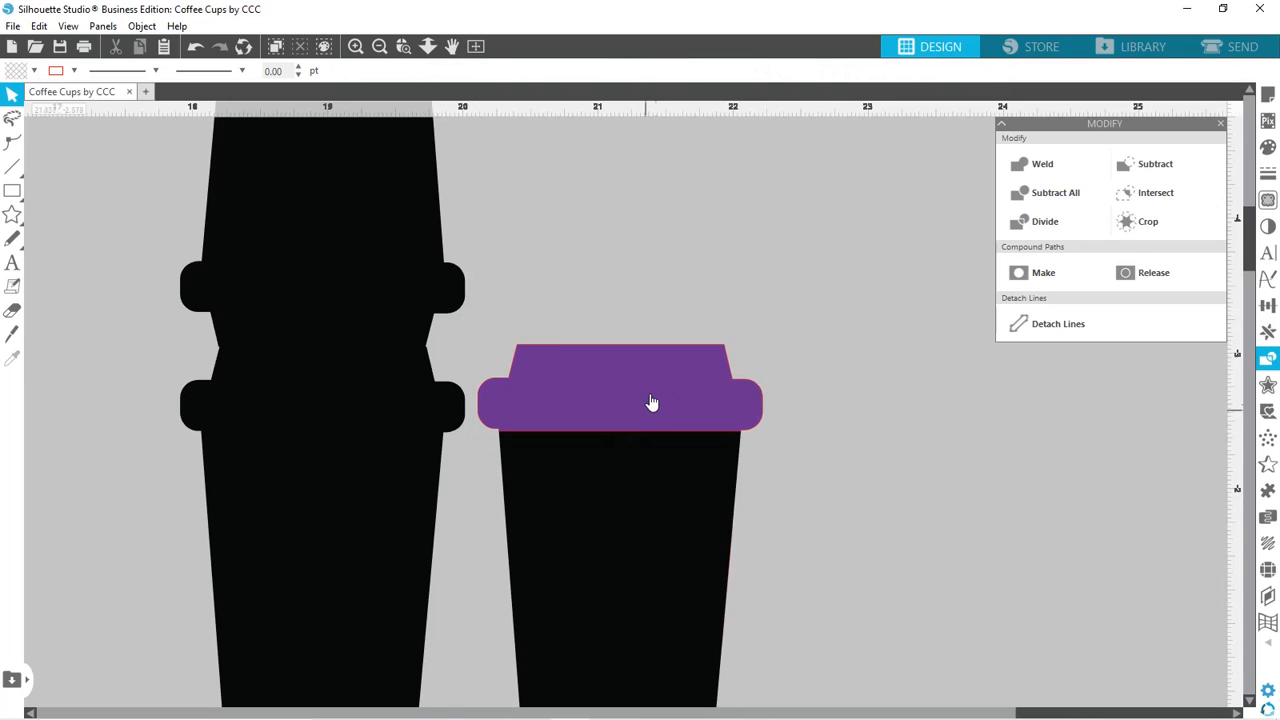
# Move the purple lid up off the cup body, and undo the move.
pyautogui.click(640, 403)
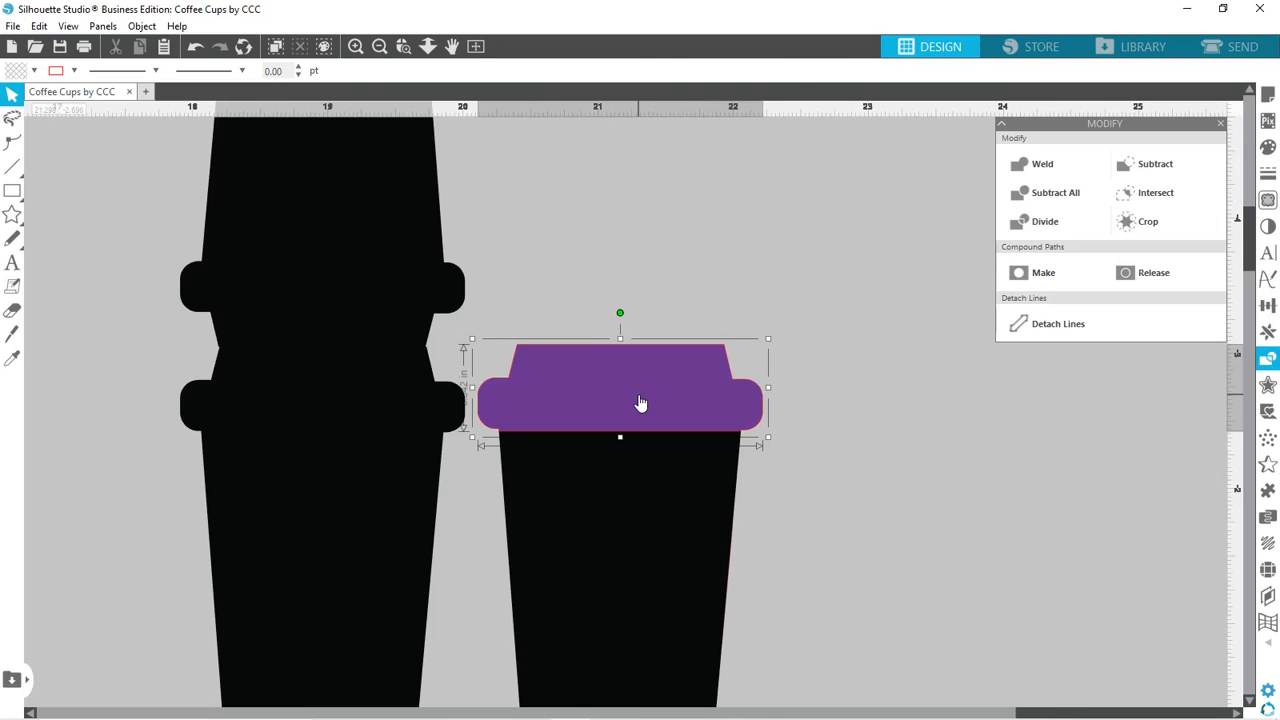
pyautogui.moveTo(640, 403); pyautogui.dragTo(643, 306)
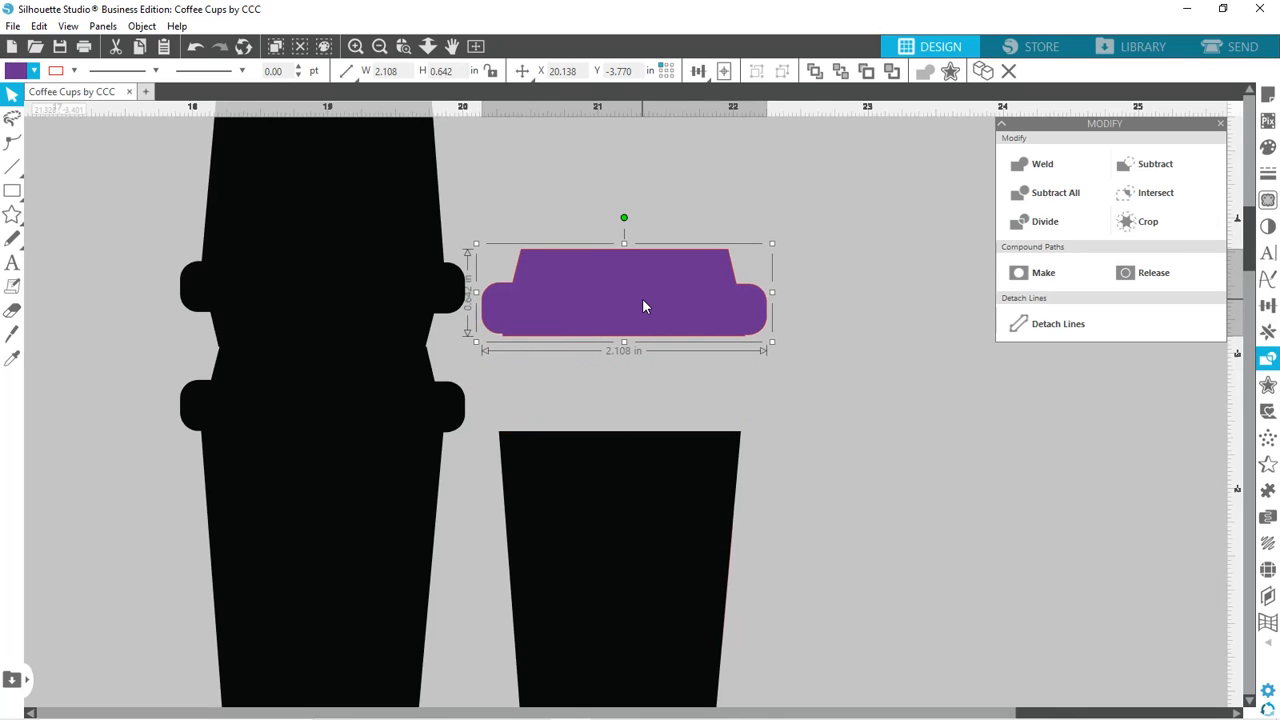
pyautogui.hotkey('ctrl', 'z')
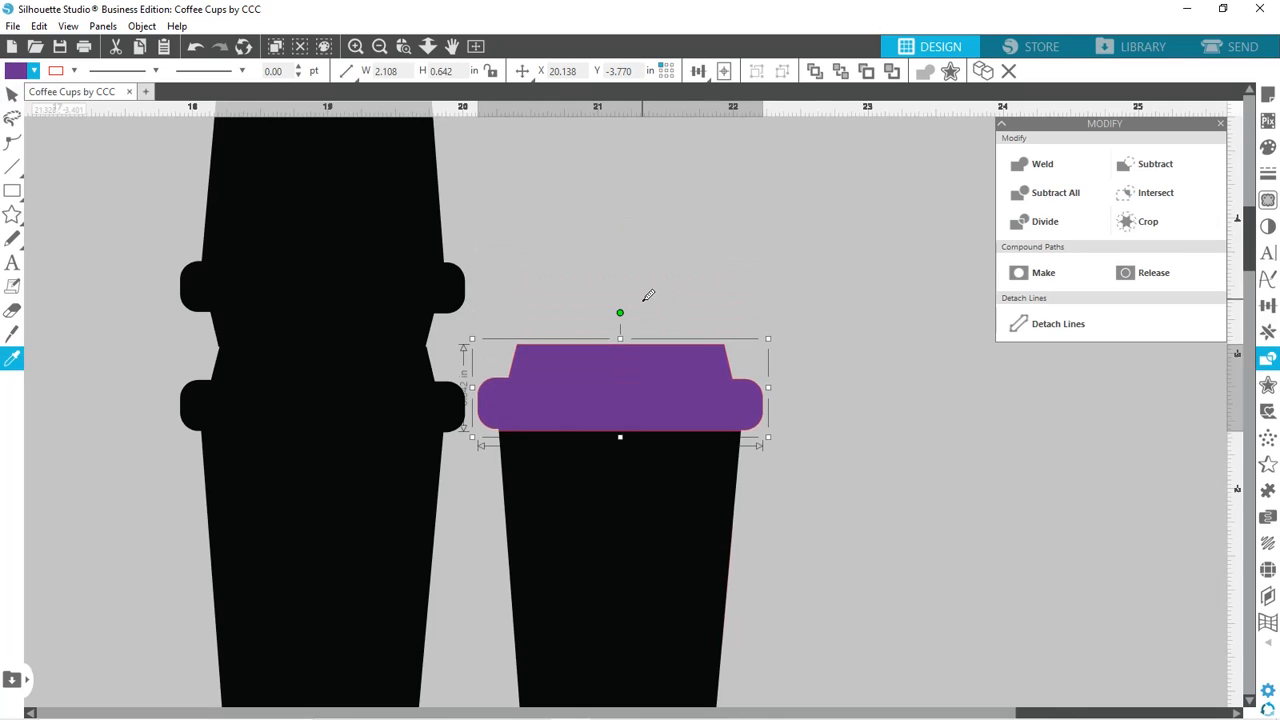
# Copy the purple lid and paste the copy in front, directly over the original.
pyautogui.rightClick(615, 400)
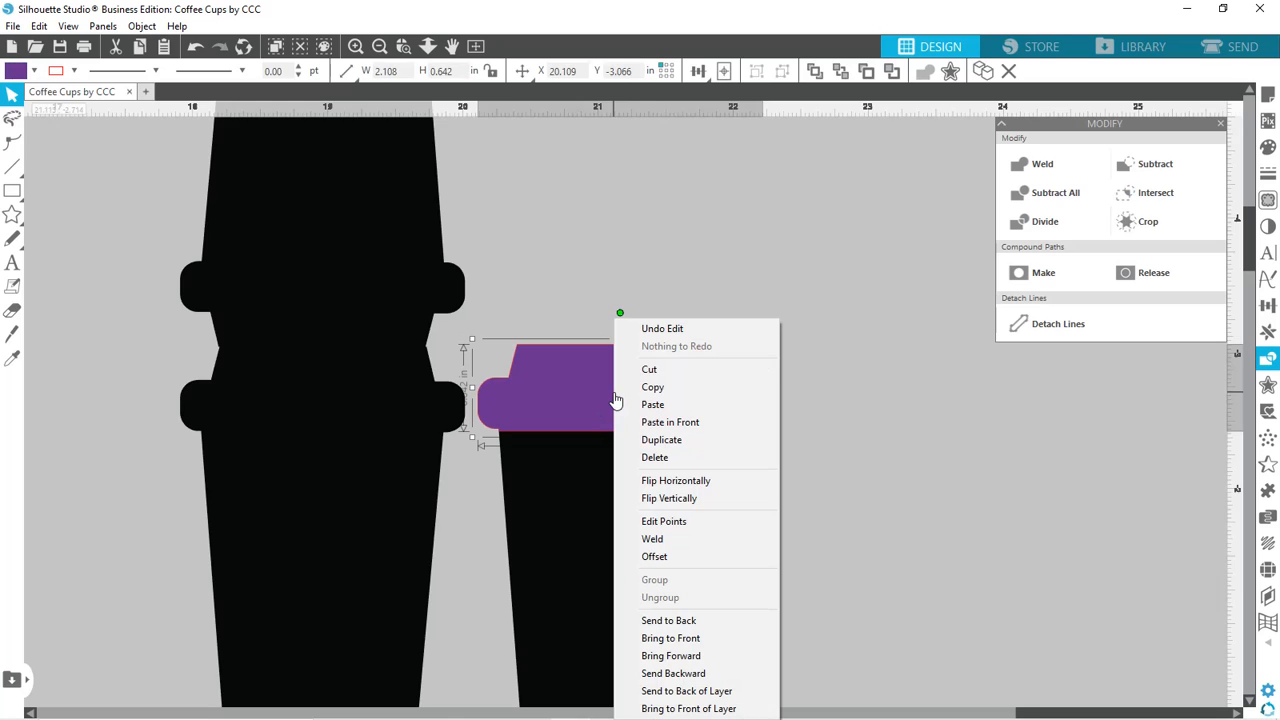
pyautogui.click(647, 389)
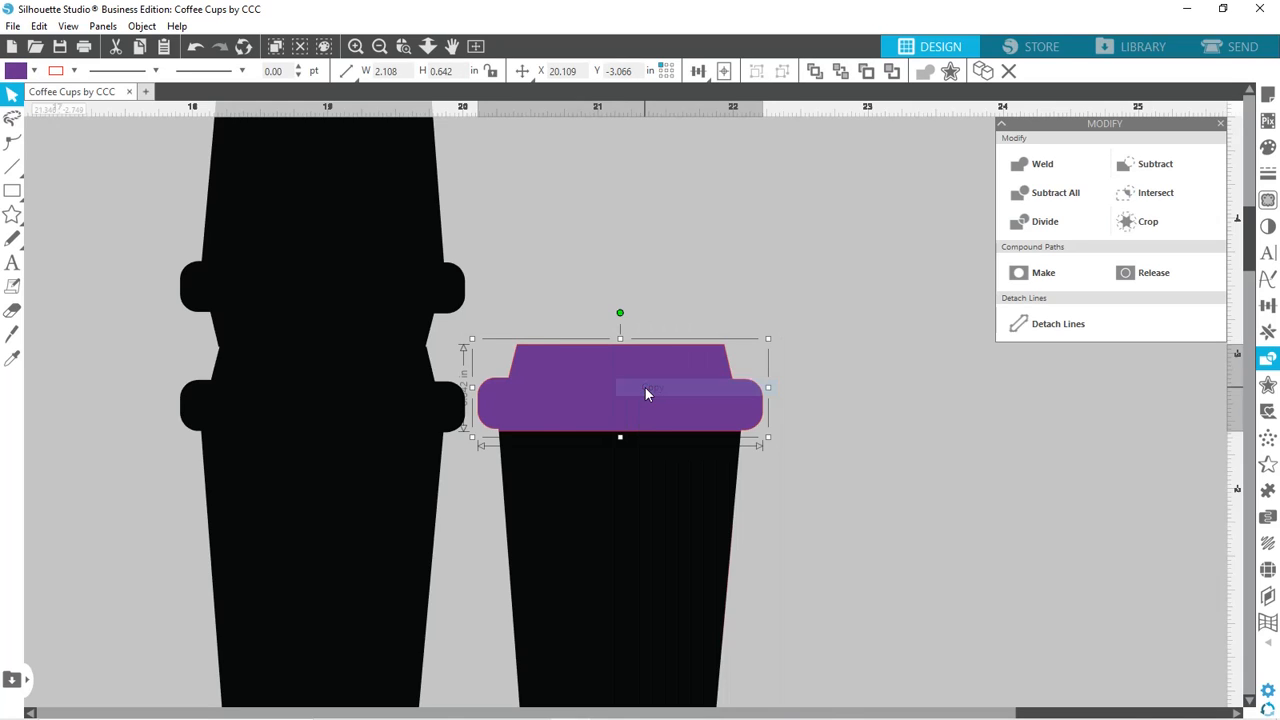
pyautogui.rightClick(620, 389)
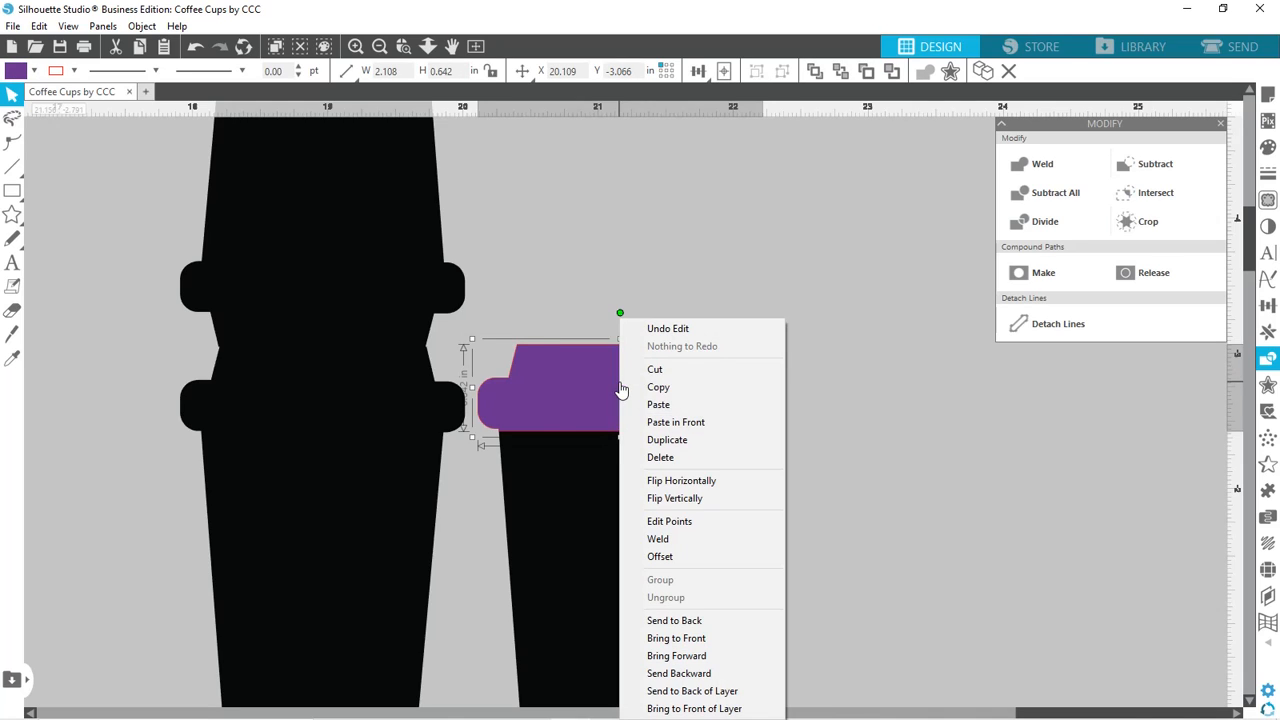
pyautogui.click(668, 422)
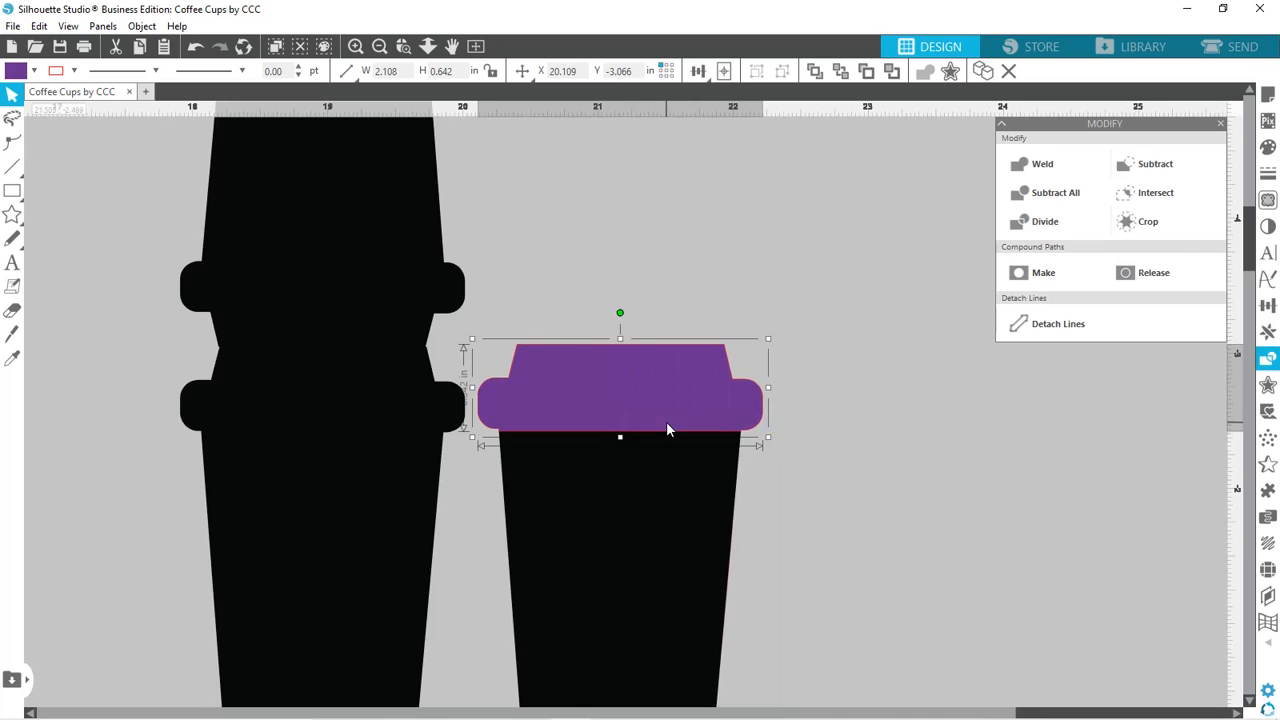
pyautogui.click(861, 446)
# Move the pasted lid copy up above the original lid, and undo that move.
pyautogui.moveTo(614, 375); pyautogui.dragTo(611, 271)
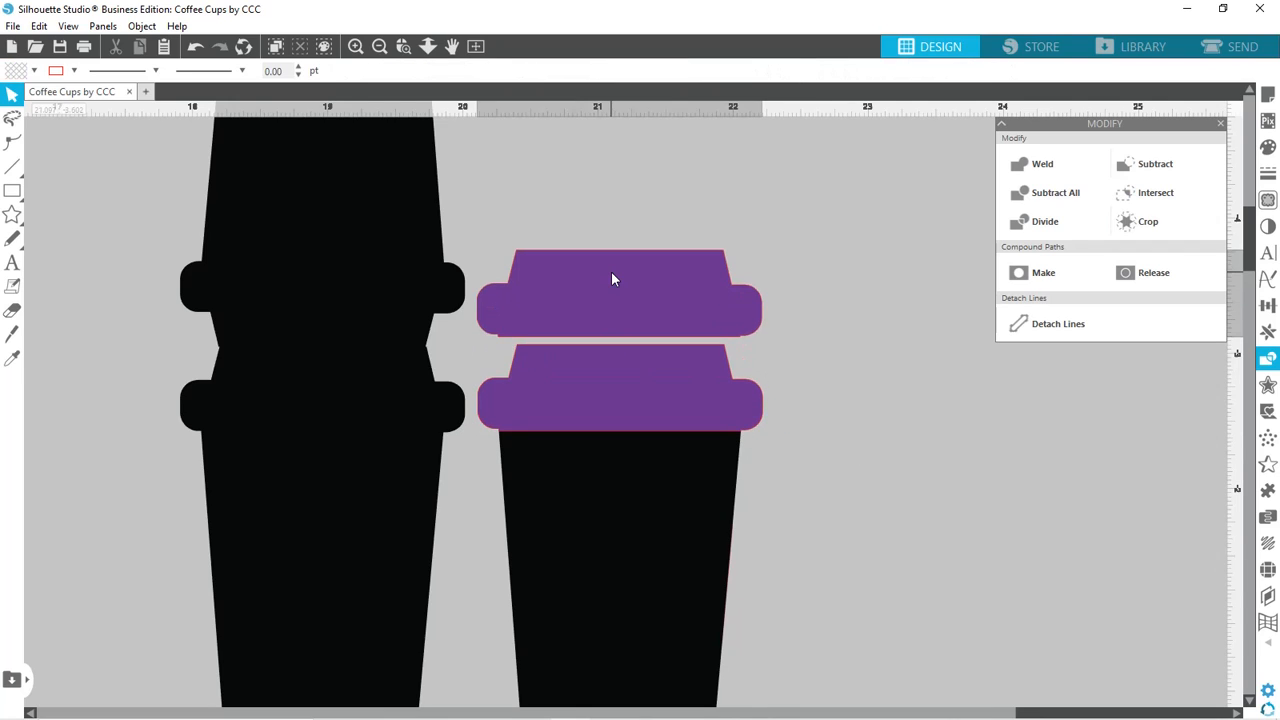
pyautogui.press('Escape')
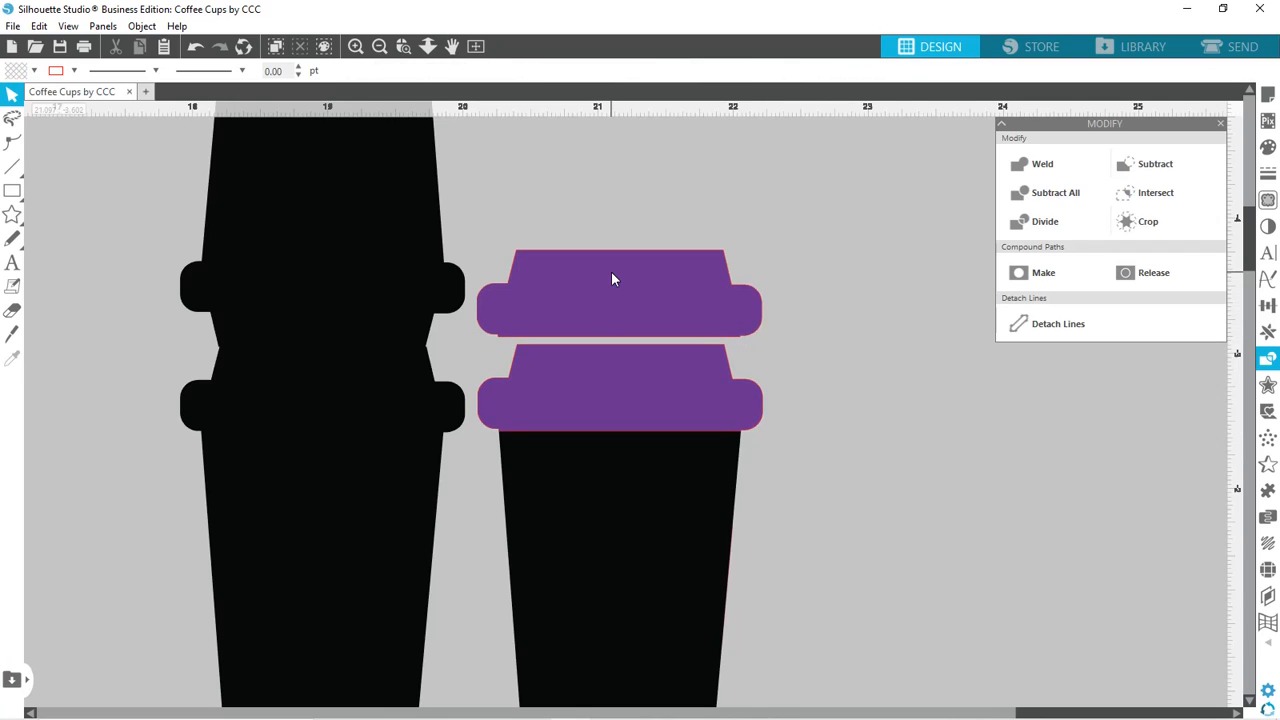
pyautogui.hotkey('ctrl', 'z')
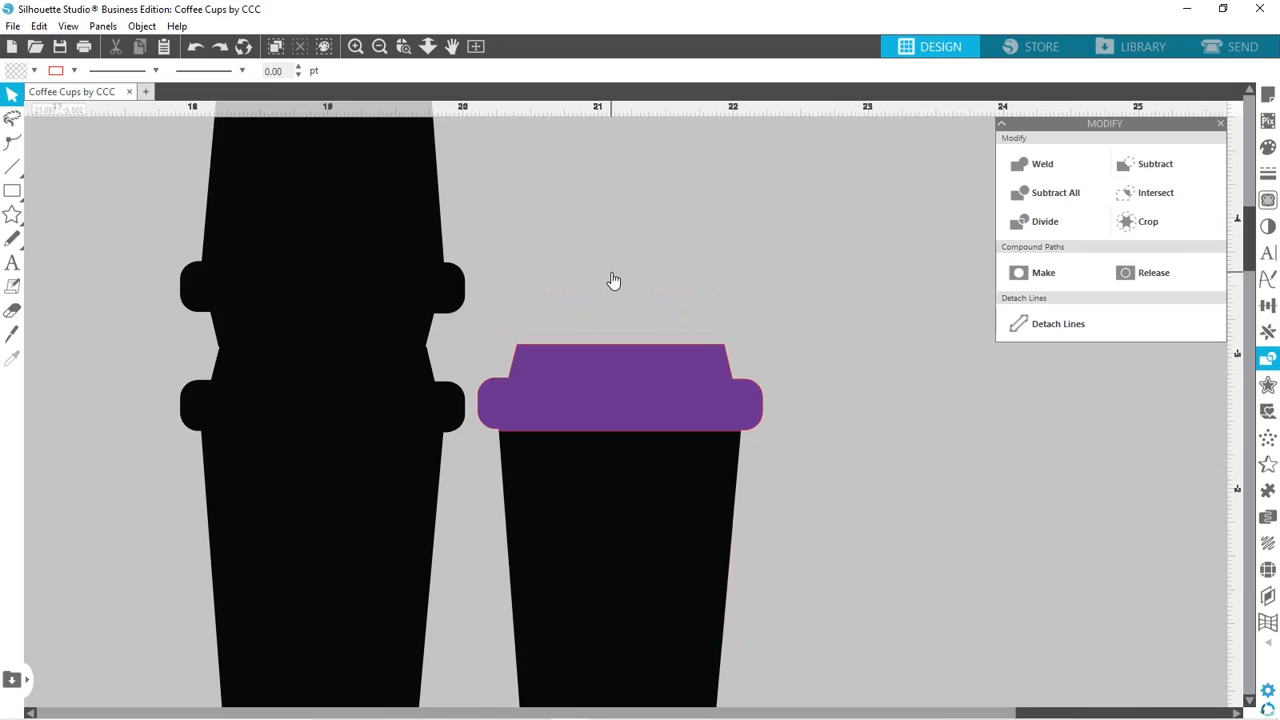
# Weld the original purple lid to the black cup body, and send the welded cup behind the lid copy and brown sleeve.
pyautogui.click(586, 397)
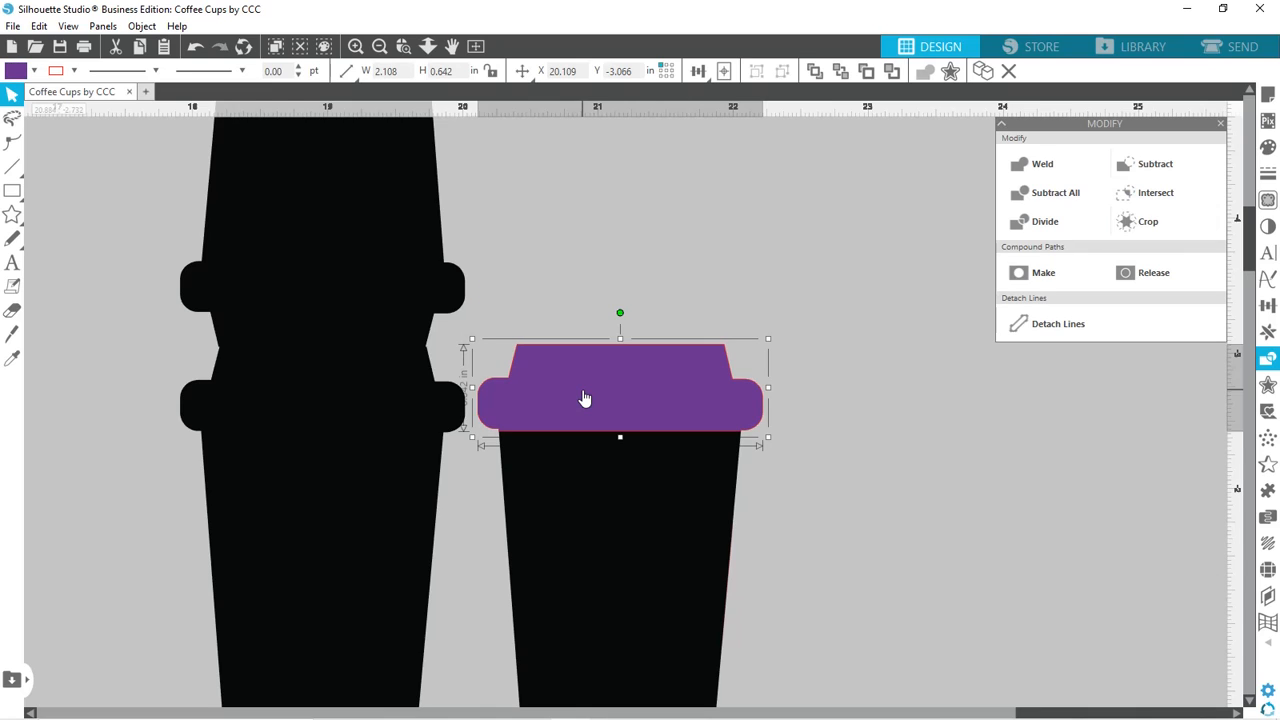
pyautogui.keyDown('shift'); pyautogui.click(597, 534); pyautogui.keyUp('shift')
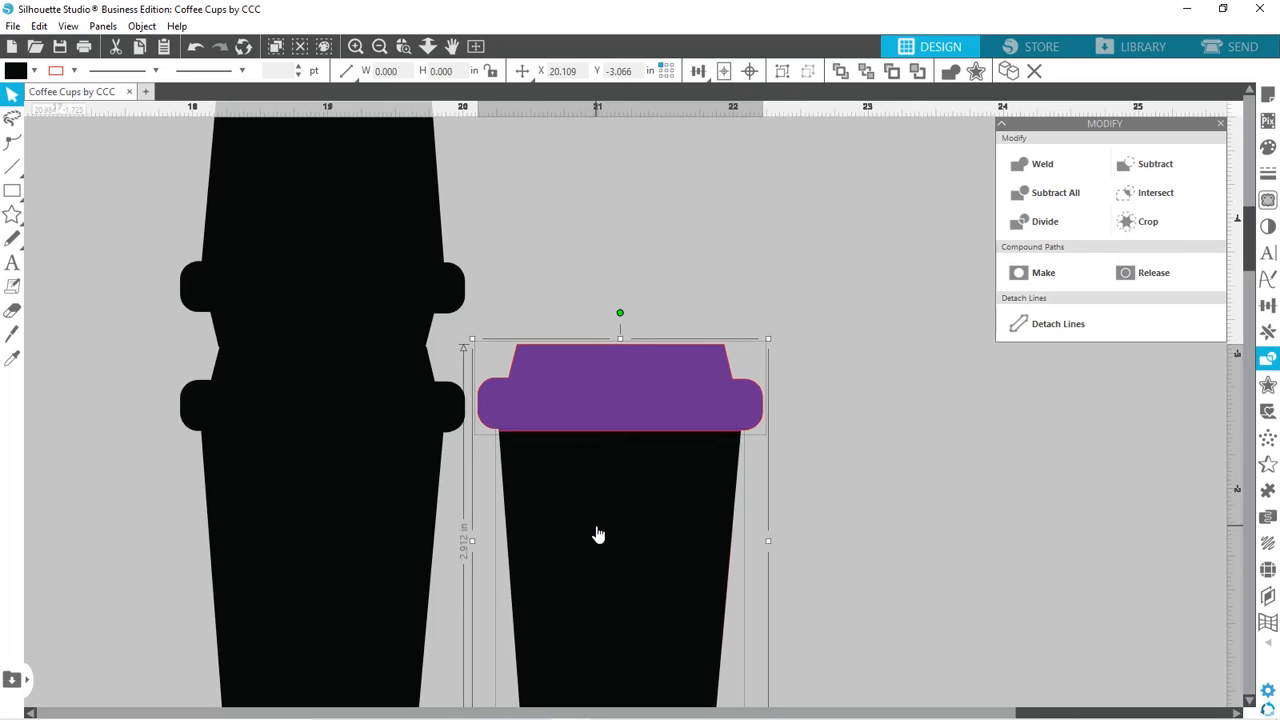
pyautogui.click(1024, 167)
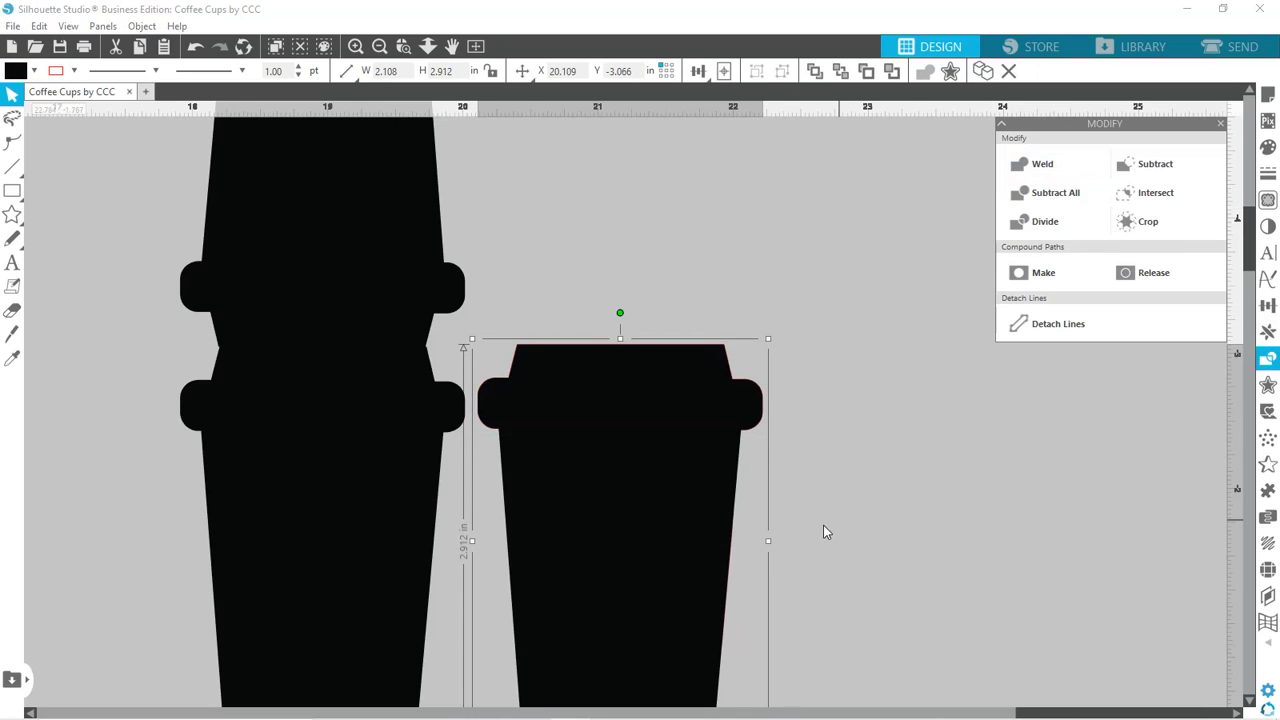
pyautogui.click(840, 71)
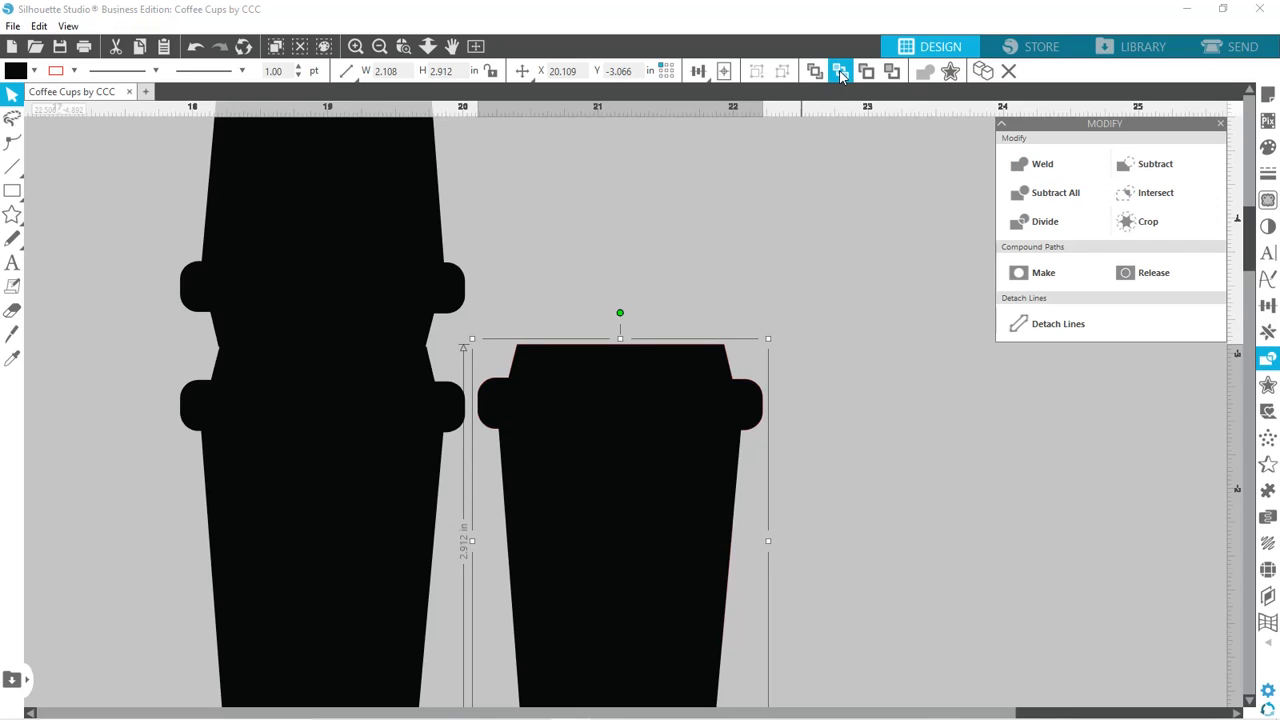
pyautogui.click(869, 502)
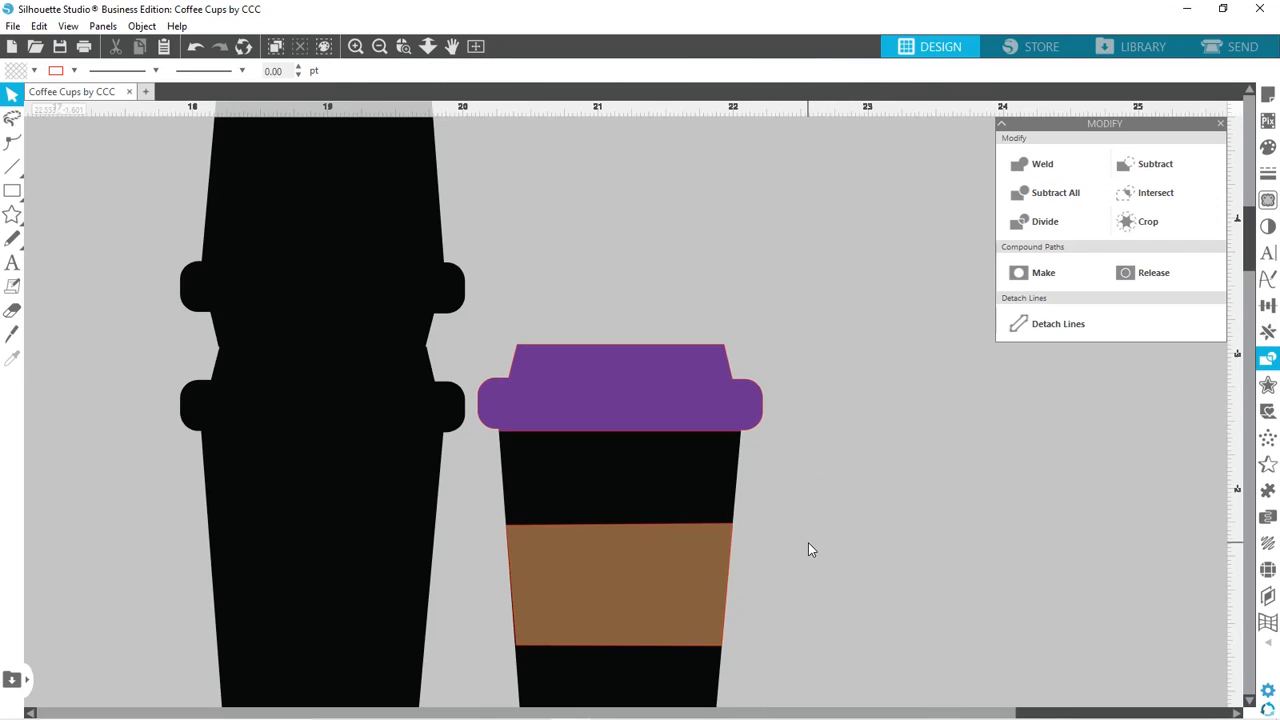
# Edit the points of the remaining purple lid to remove the surplus ones at its two lower corners.
pyautogui.click(687, 425)
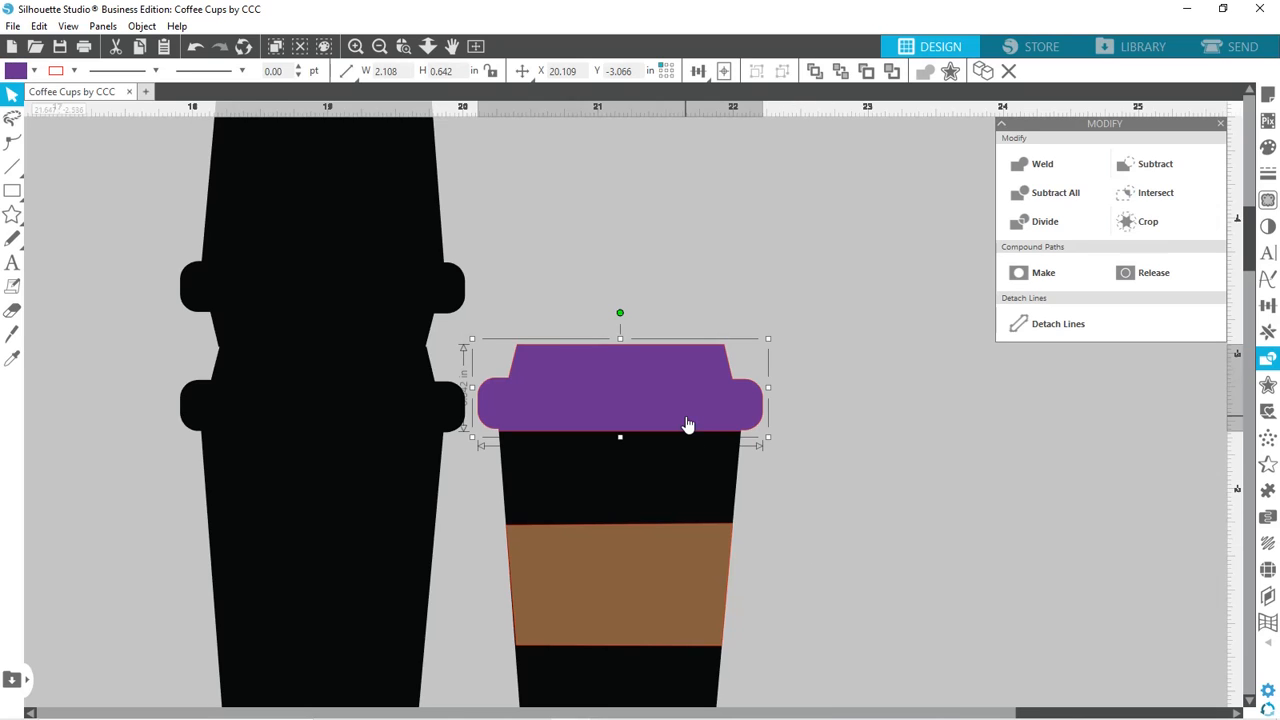
pyautogui.doubleClick(687, 425)
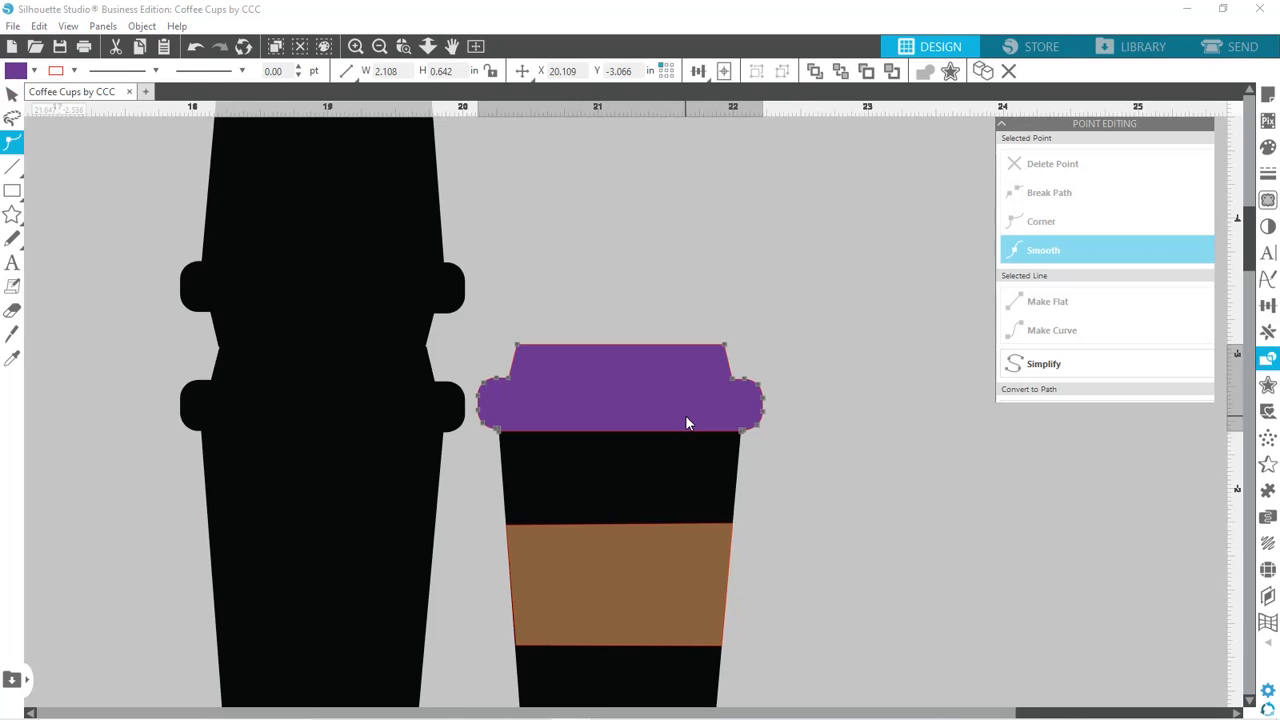
pyautogui.click(742, 434)
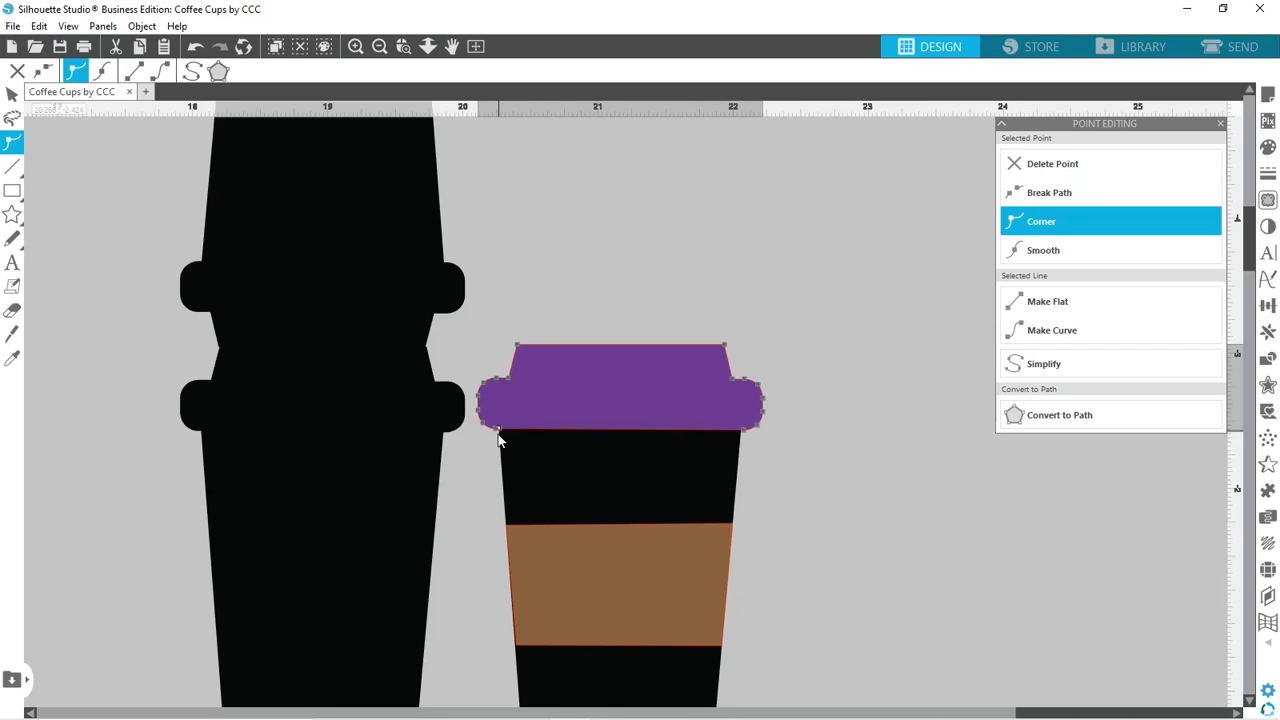
pyautogui.click(766, 495)
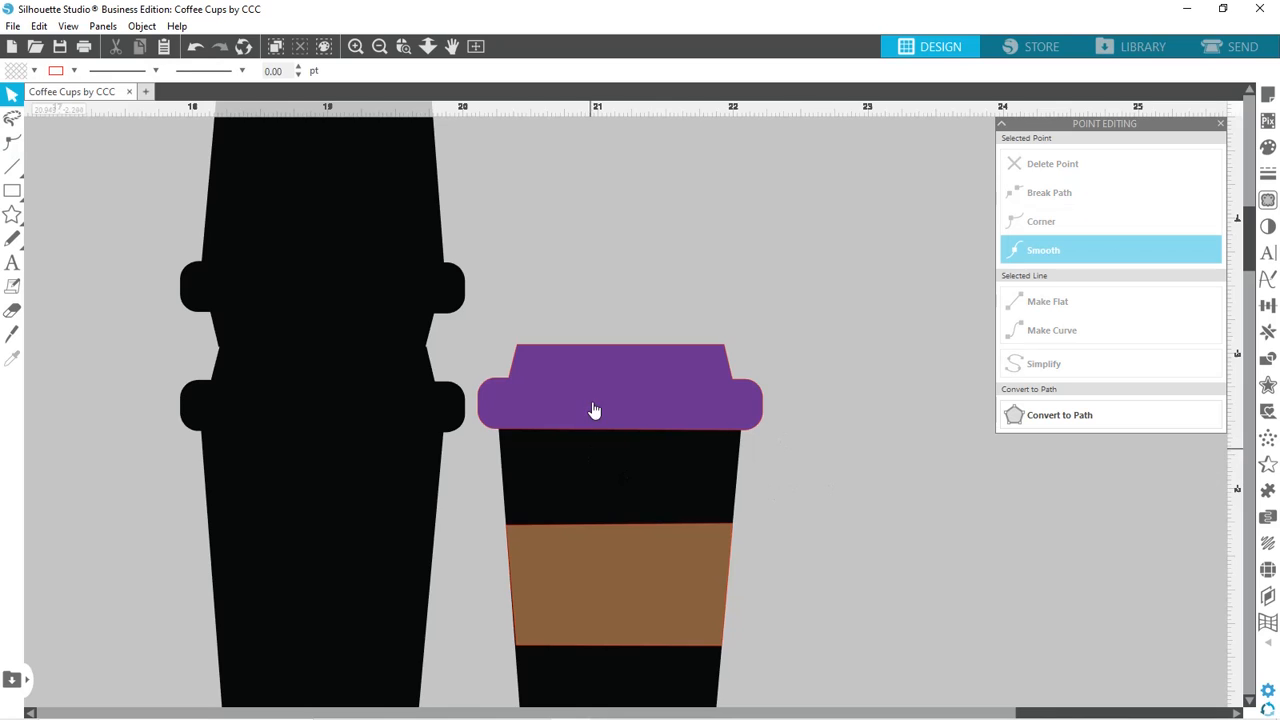
# Try deleting the point at the purple lid's lower-right corner, undo the deletion, and leave point editing.
pyautogui.click(501, 436)
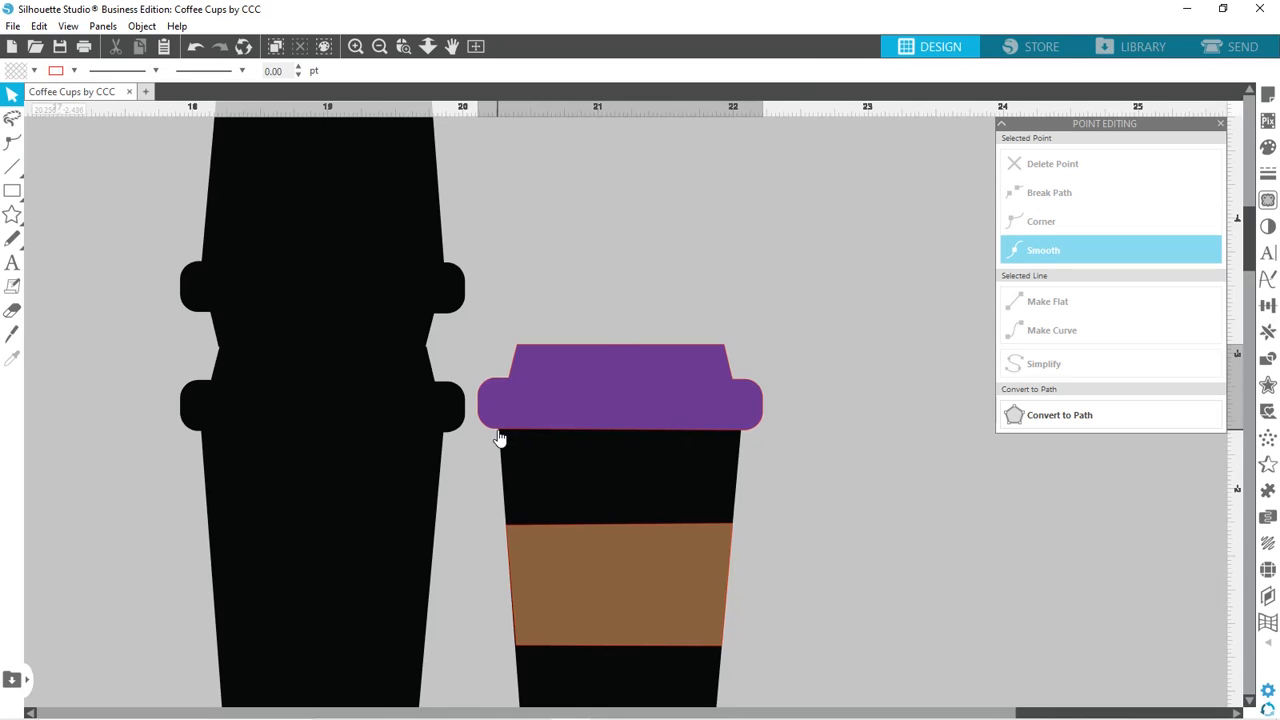
pyautogui.doubleClick(501, 436)
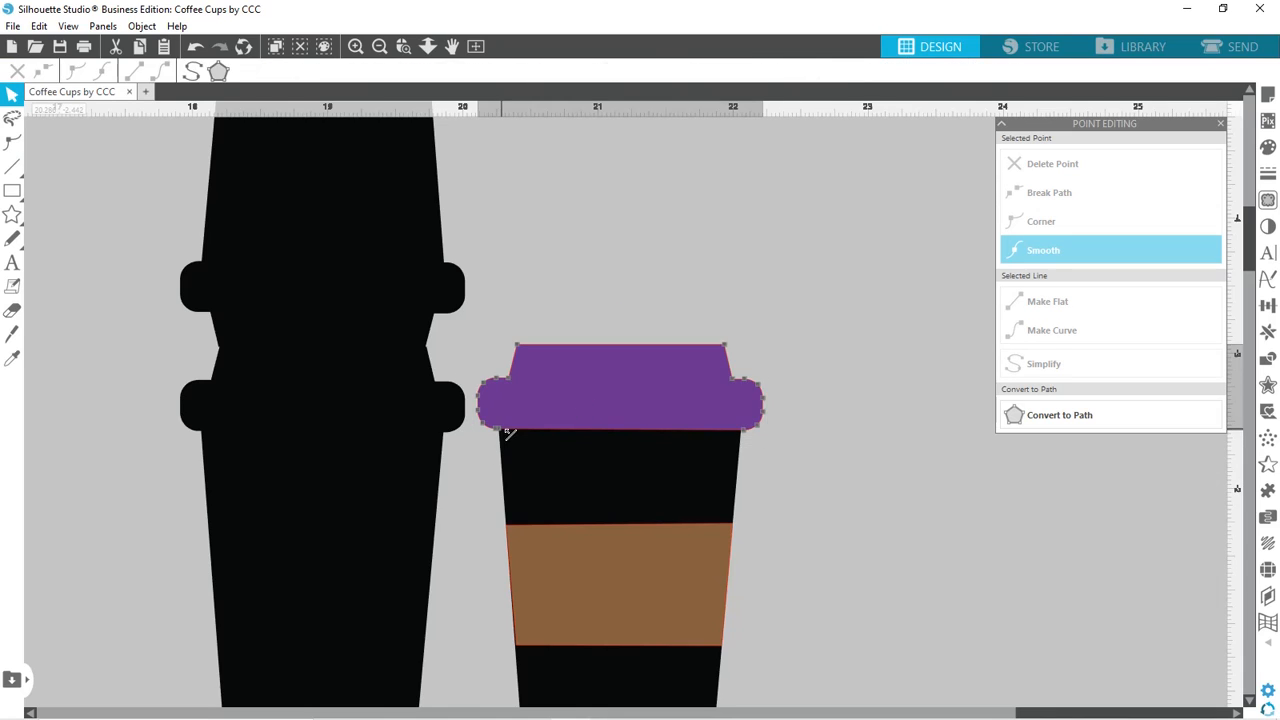
pyautogui.click(503, 433)
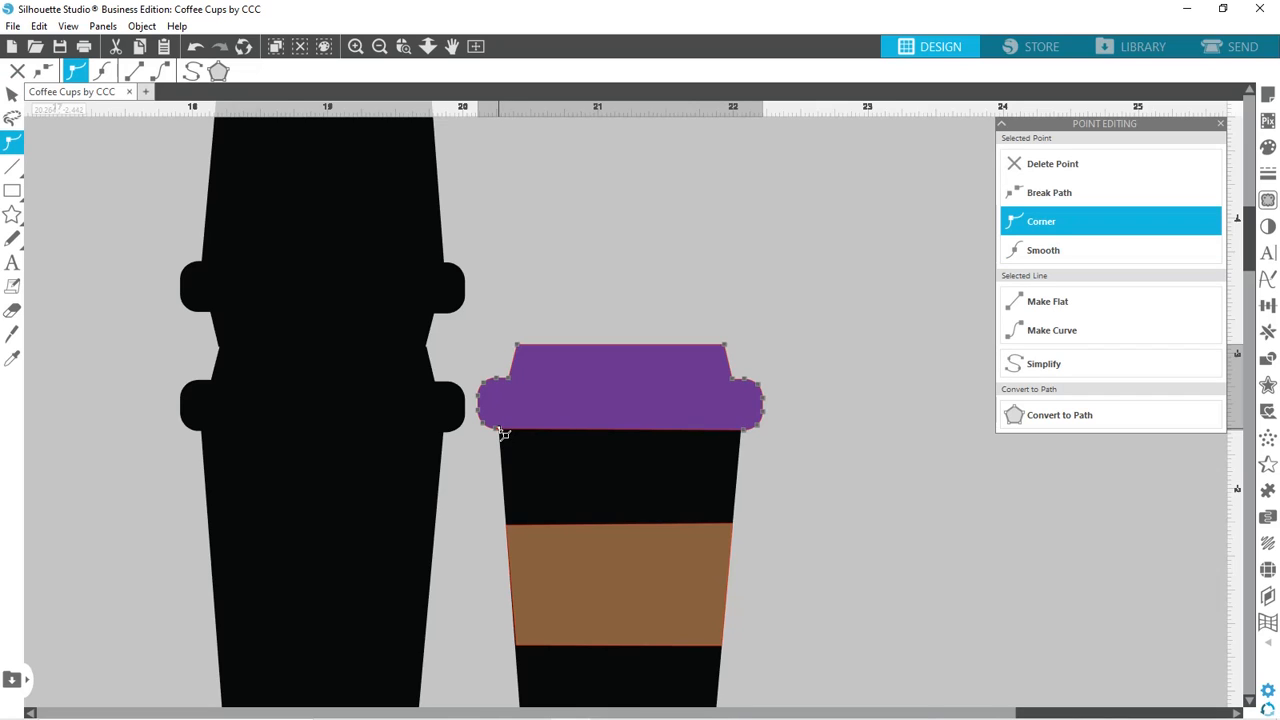
pyautogui.click(749, 434)
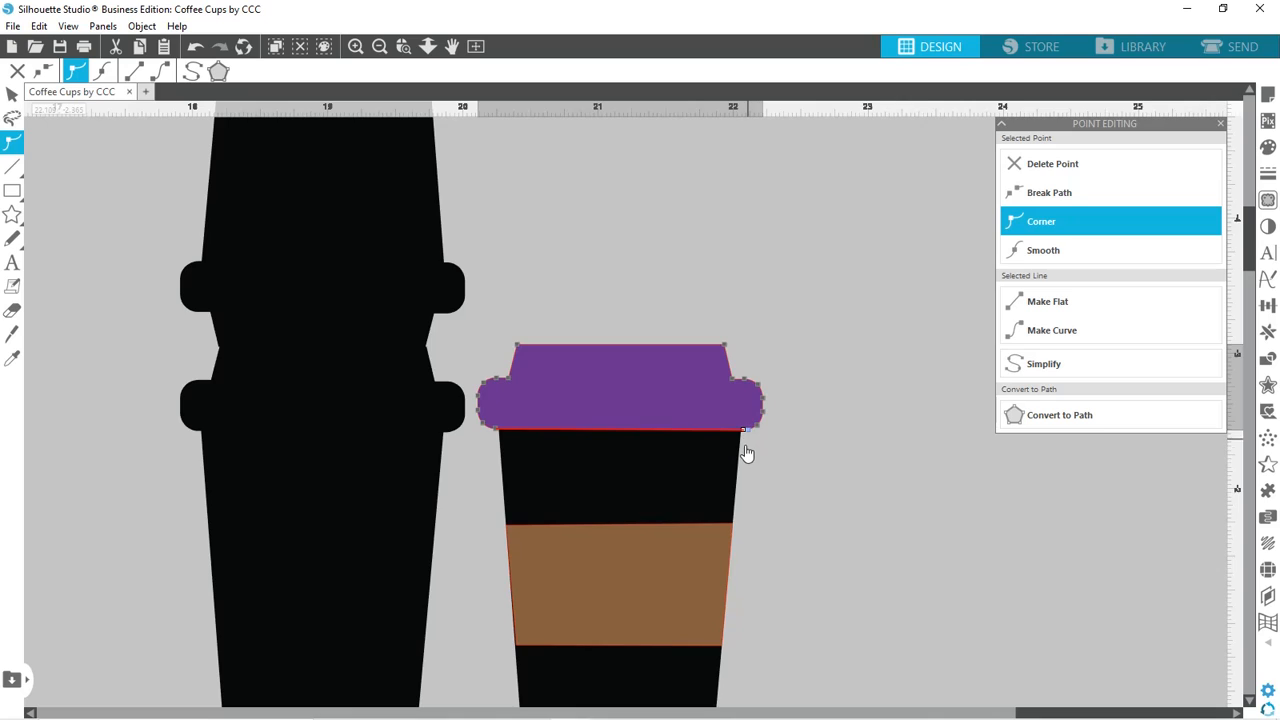
pyautogui.press('Delete')
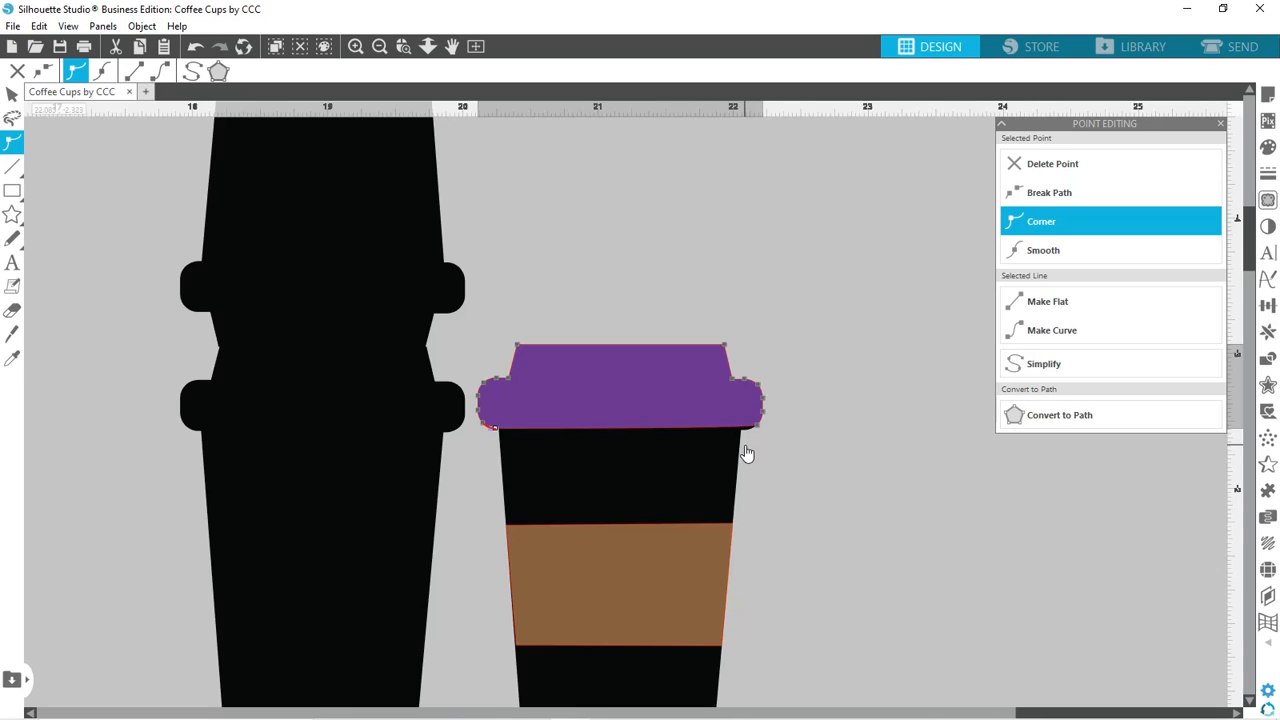
pyautogui.press('i')
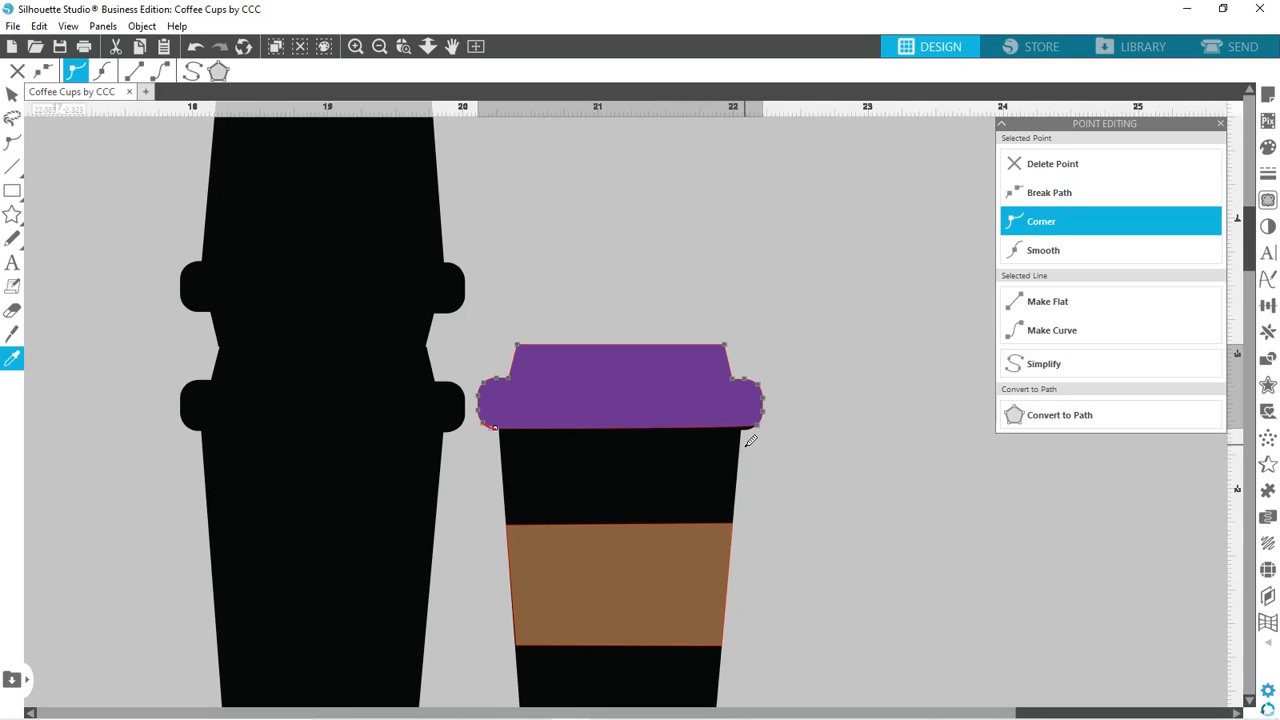
pyautogui.click(748, 438)
pyautogui.press('Escape')
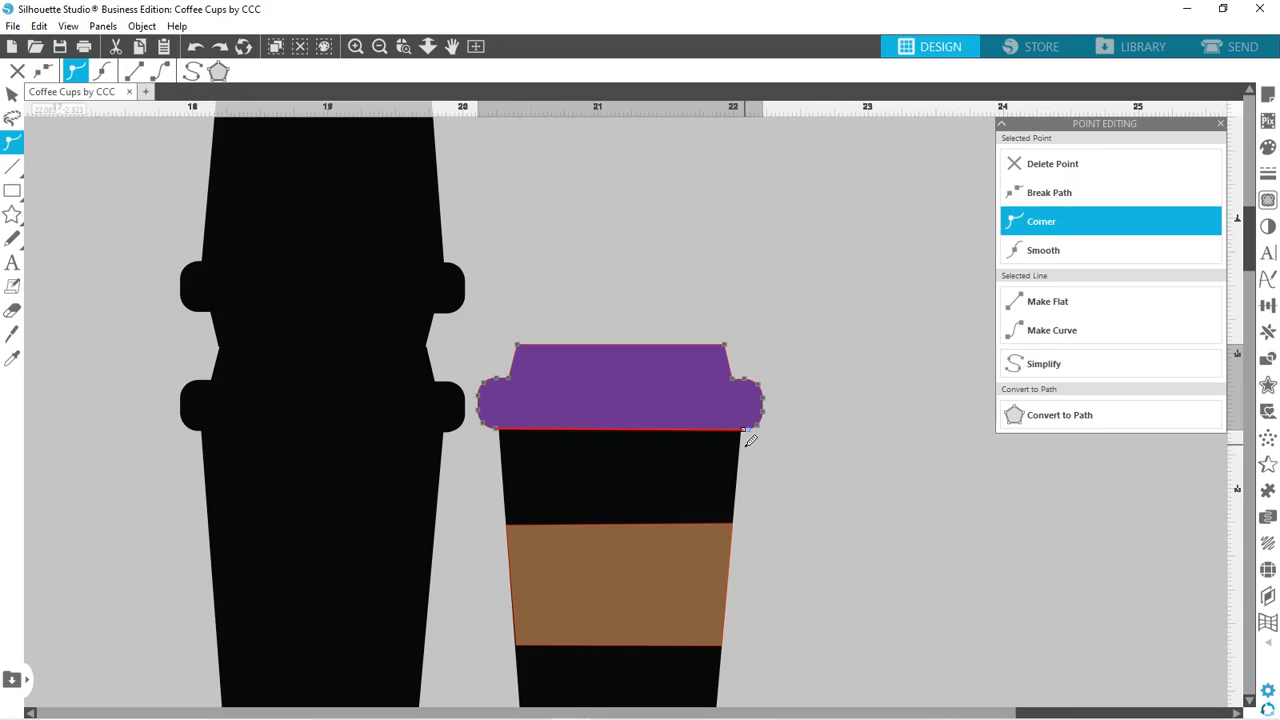
pyautogui.click(780, 453)
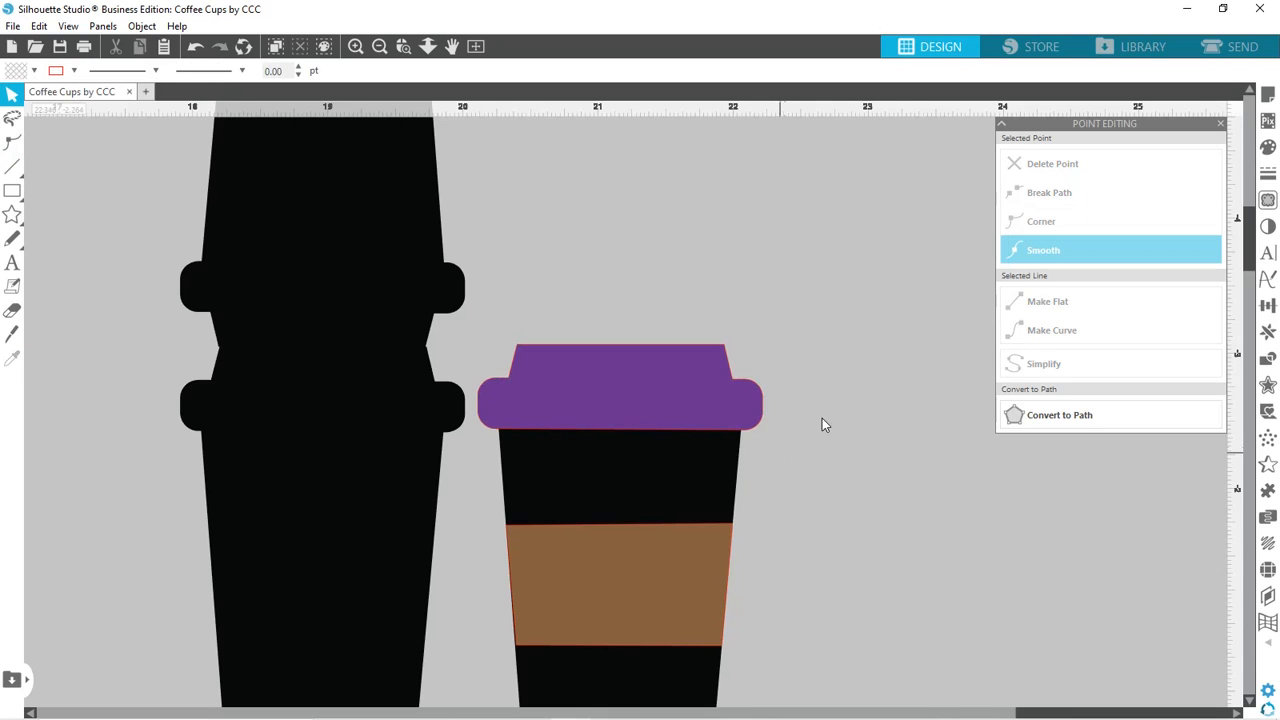
# Move the purple lid up above the welded cup, undo that move, and close the point editing options.
pyautogui.moveTo(643, 401); pyautogui.dragTo(655, 308)
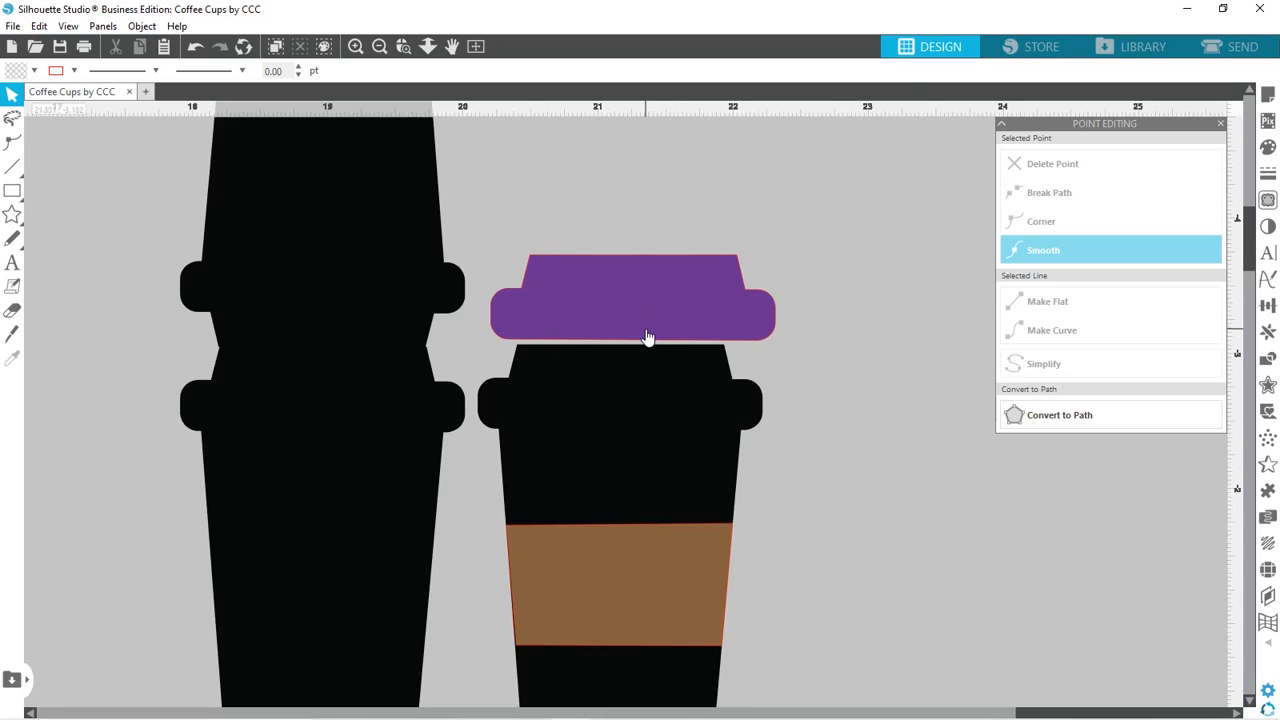
pyautogui.hotkey('ctrl', 'z')
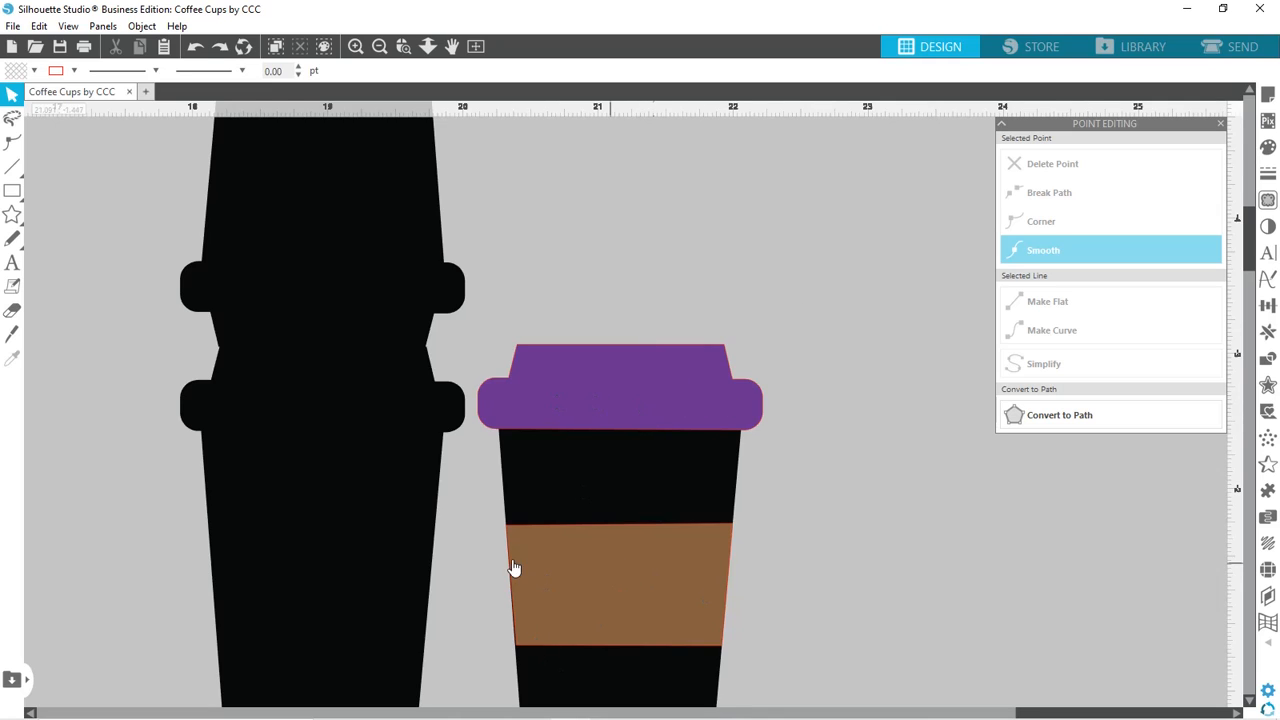
pyautogui.click(1219, 123)
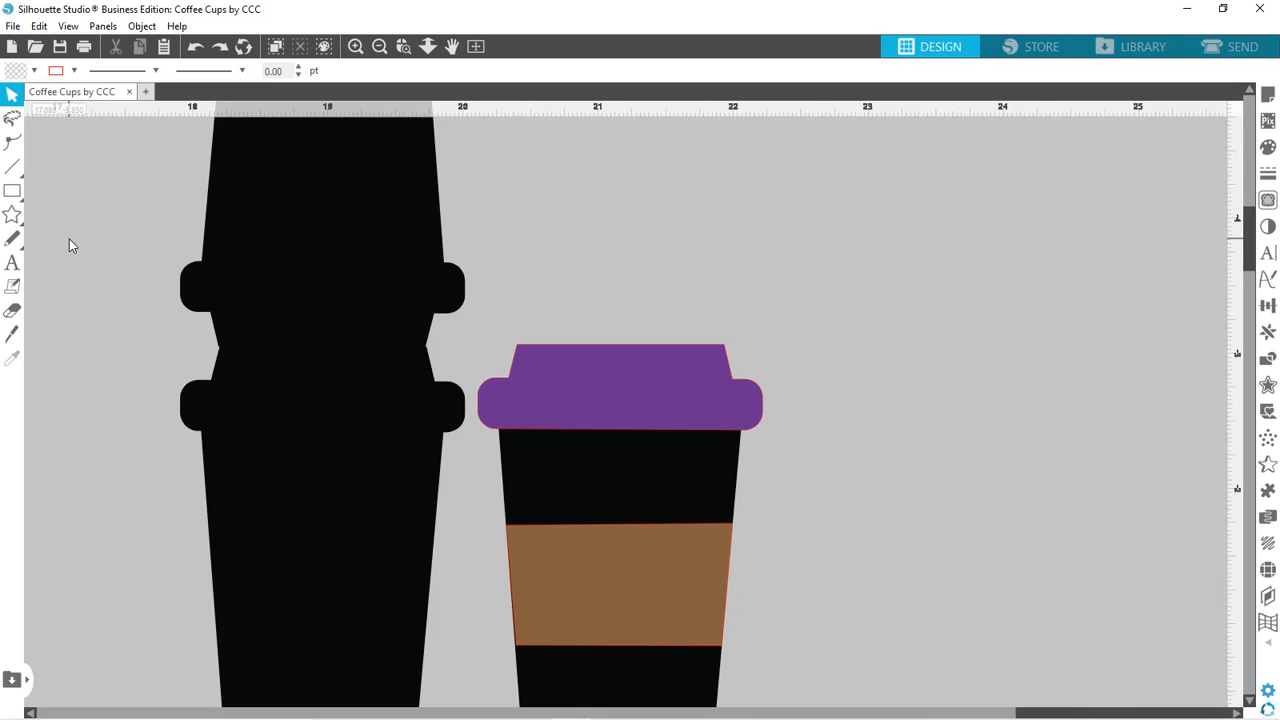
# Add the two-line text "Thanks" / "a Latte" above the purple-lidded cup.
pyautogui.click(12, 263)
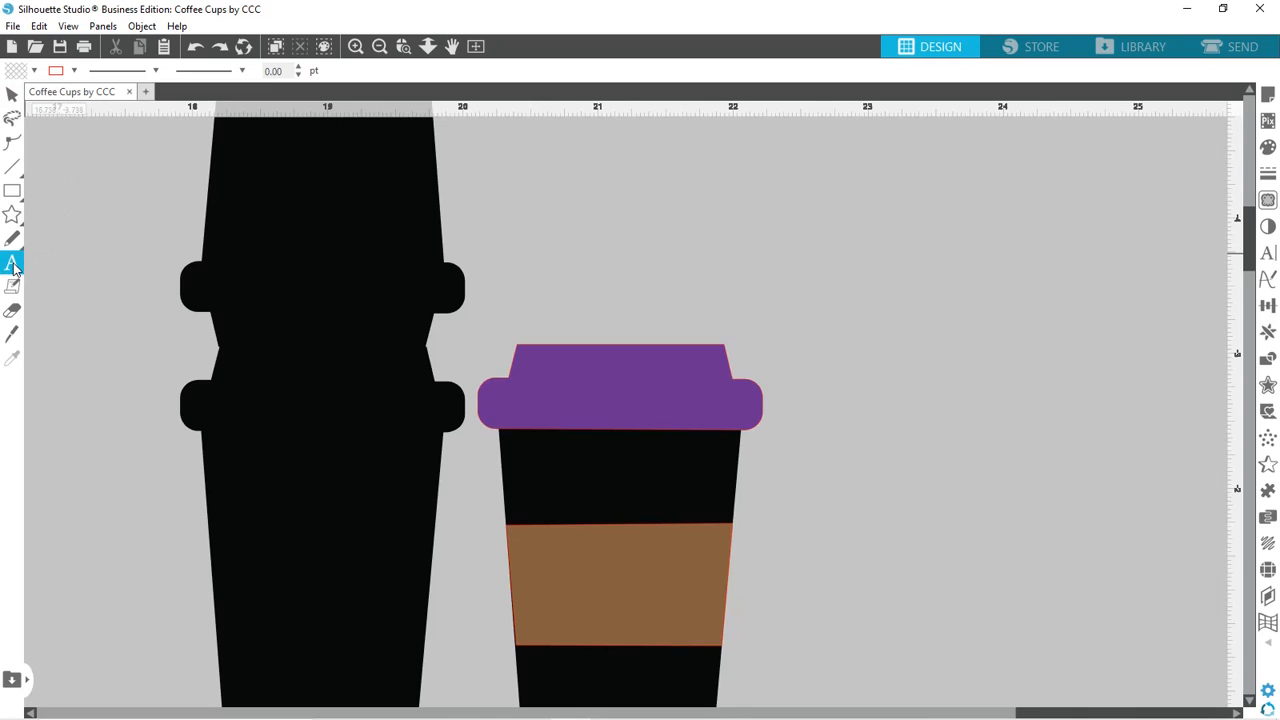
pyautogui.click(574, 241)
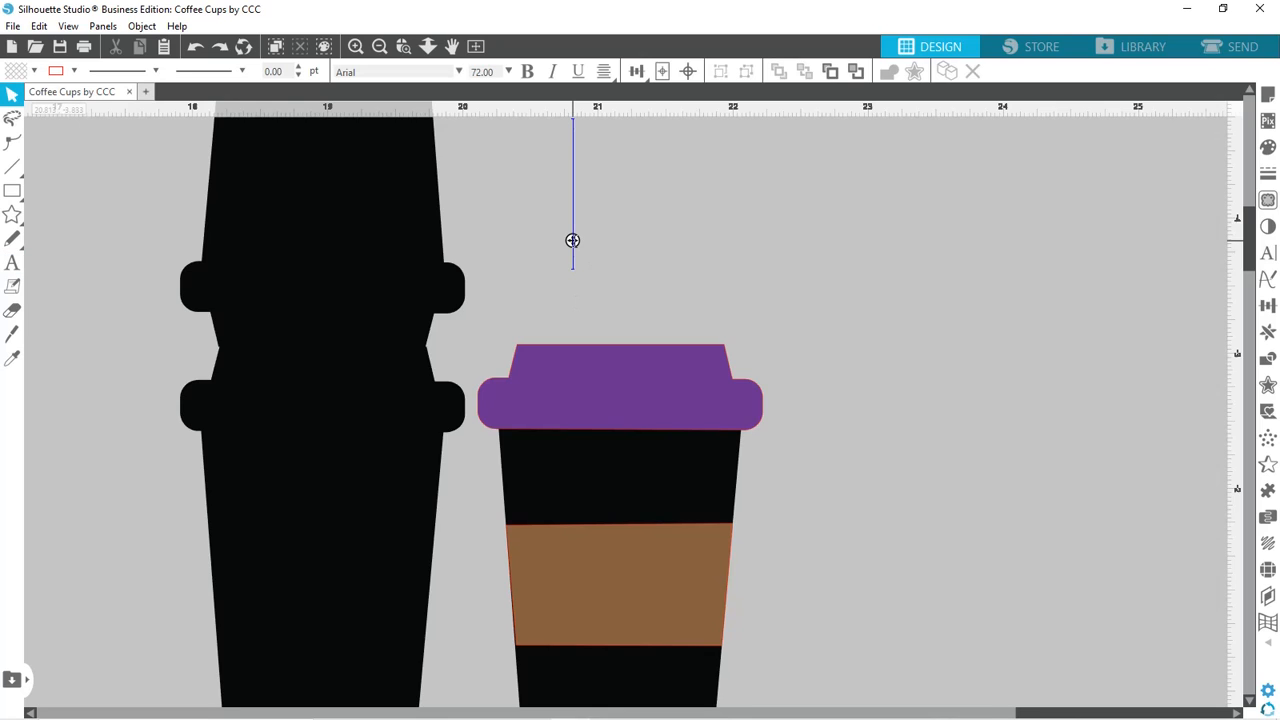
pyautogui.write('Than')
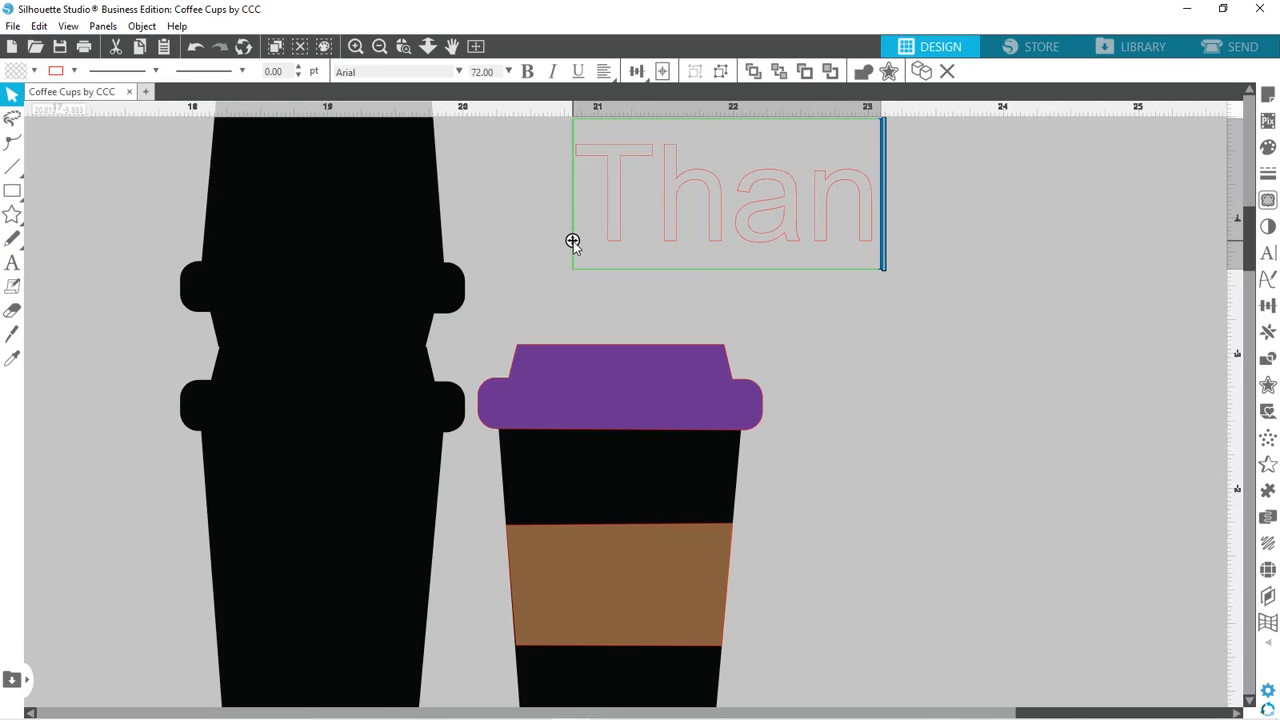
pyautogui.write('ks')
pyautogui.press('Return')
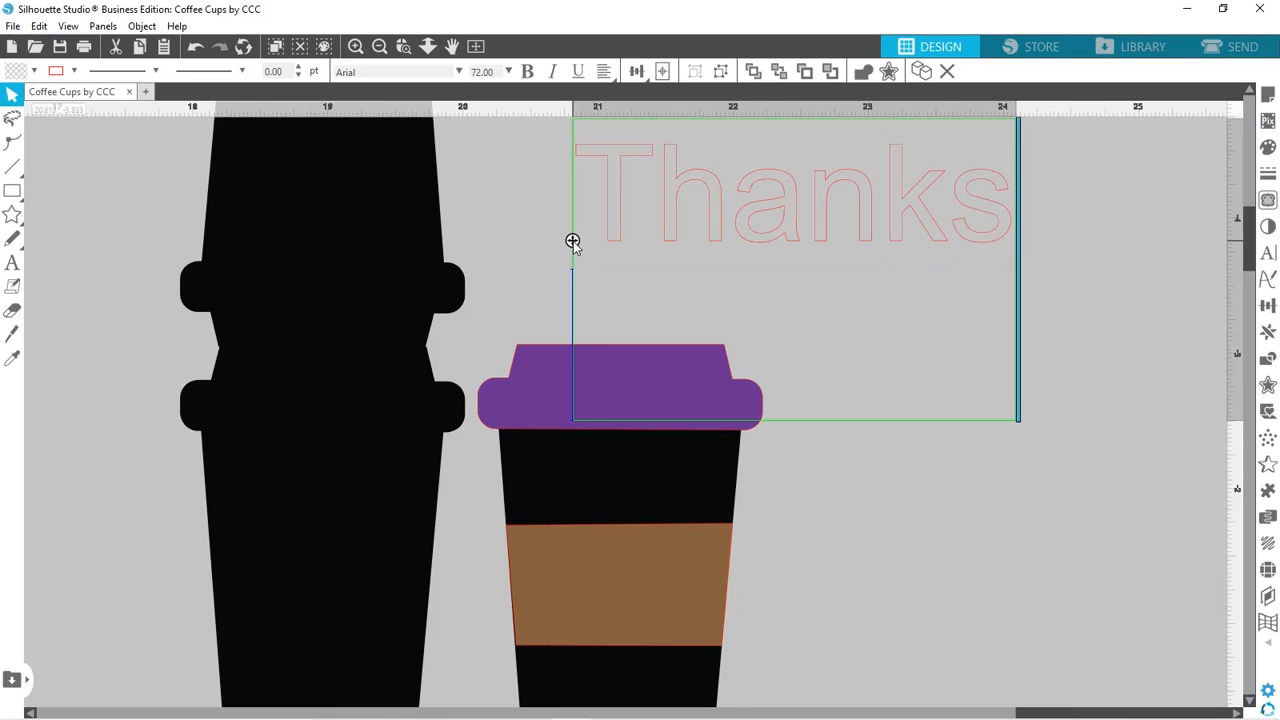
pyautogui.write('a Latte')
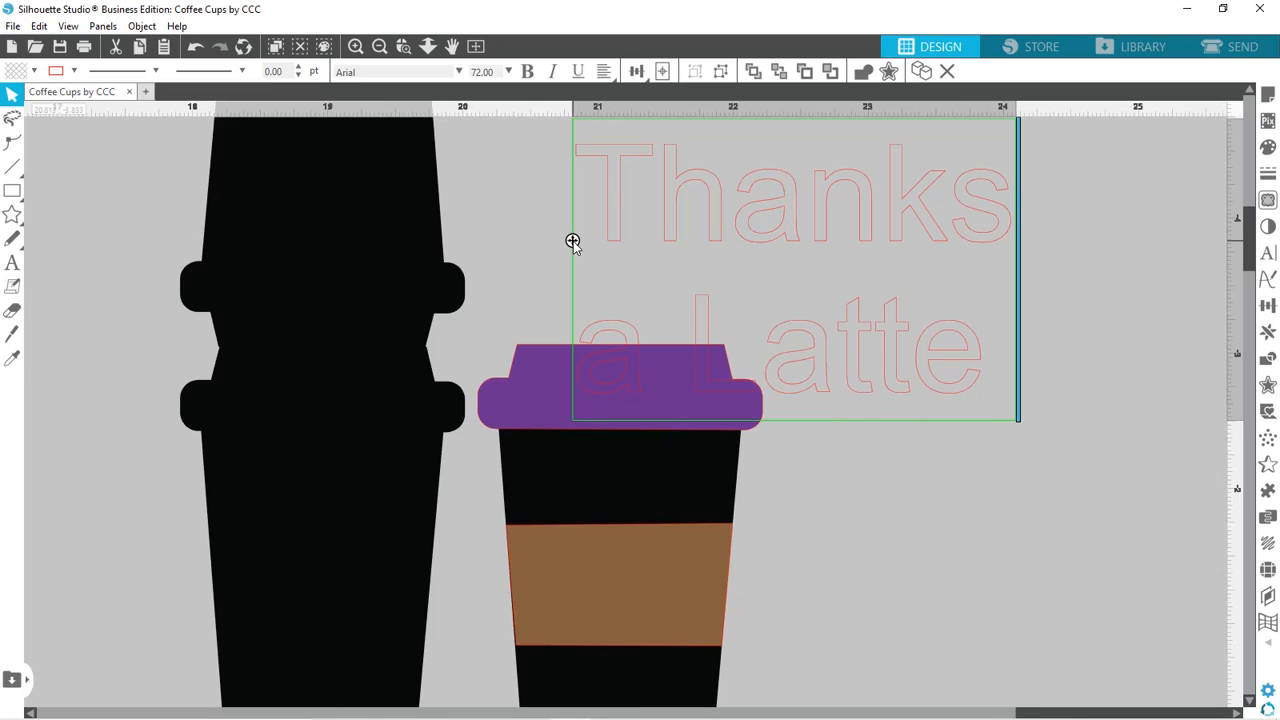
pyautogui.click(957, 474)
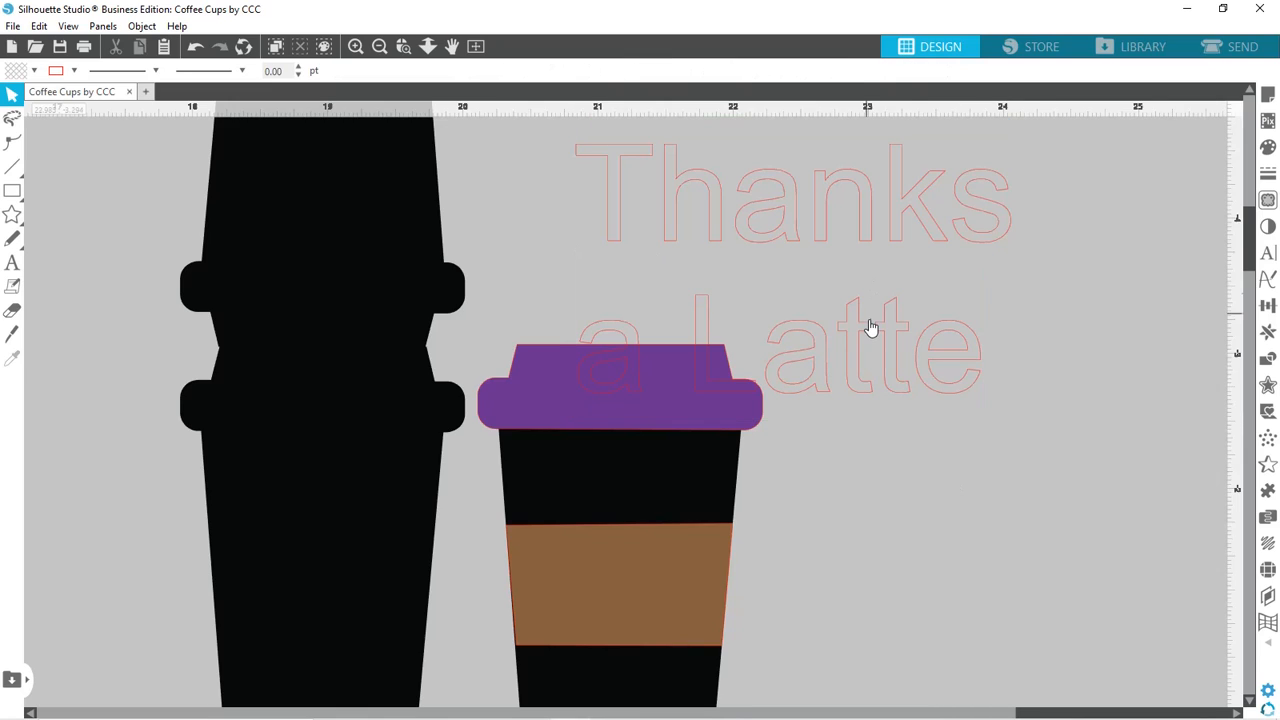
# Fill the "Thanks a Latte" text with blue and set its font to Delaney.
pyautogui.click(871, 329)
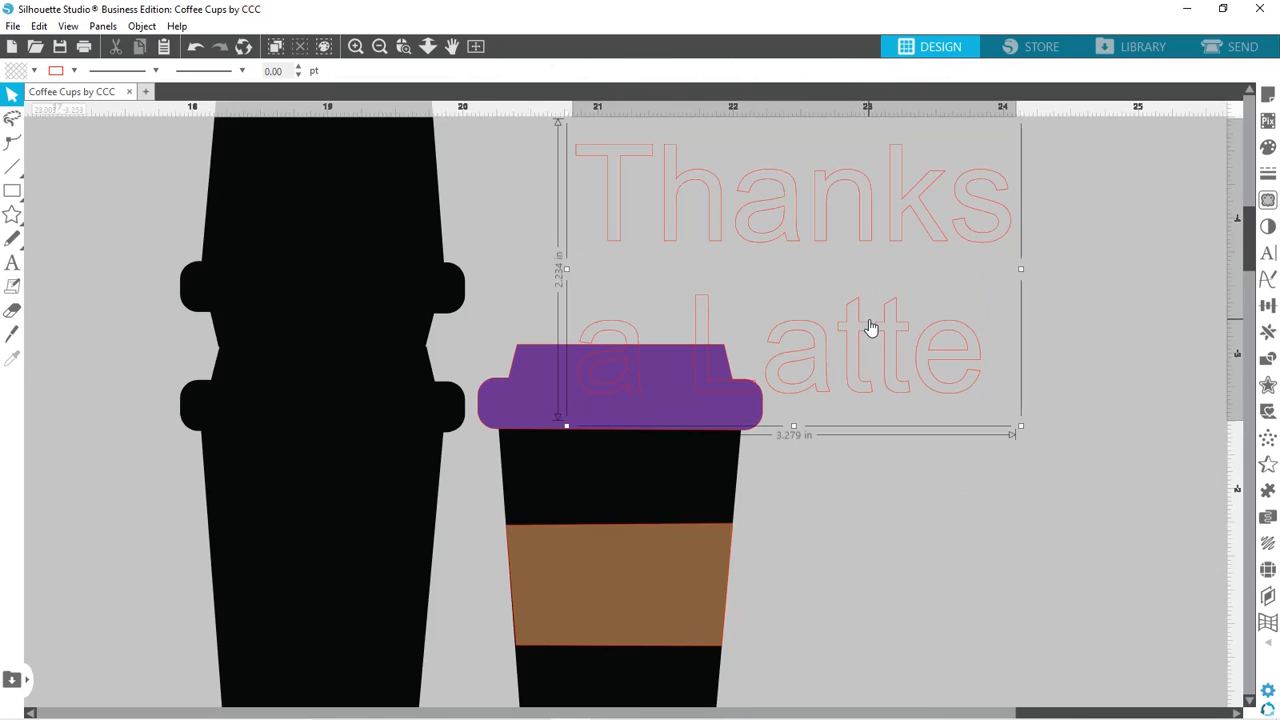
pyautogui.click(35, 72)
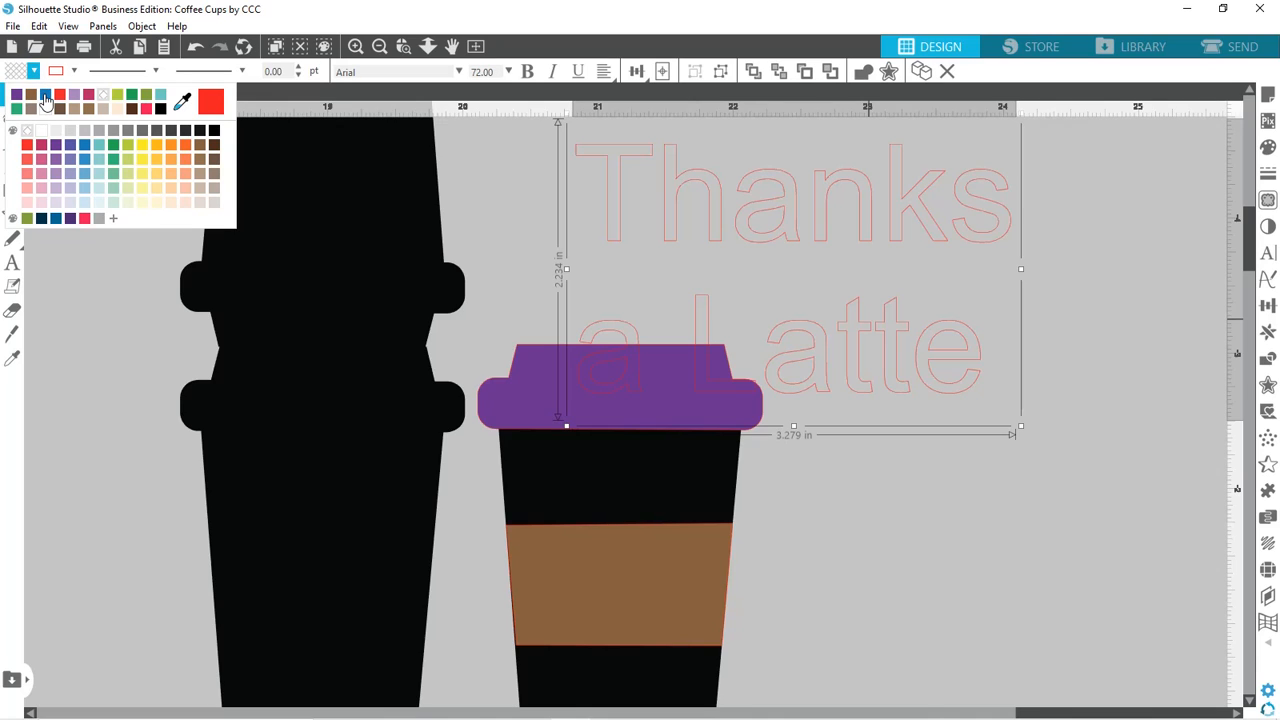
pyautogui.click(45, 98)
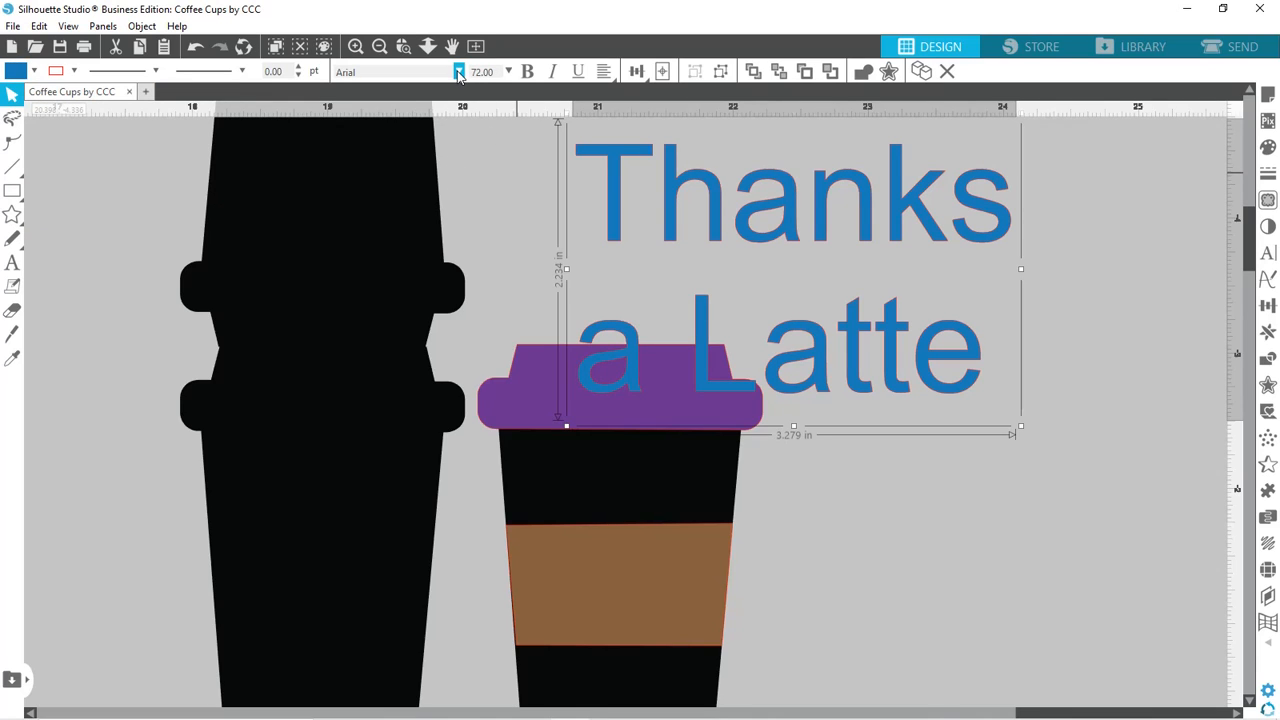
pyautogui.click(458, 72)
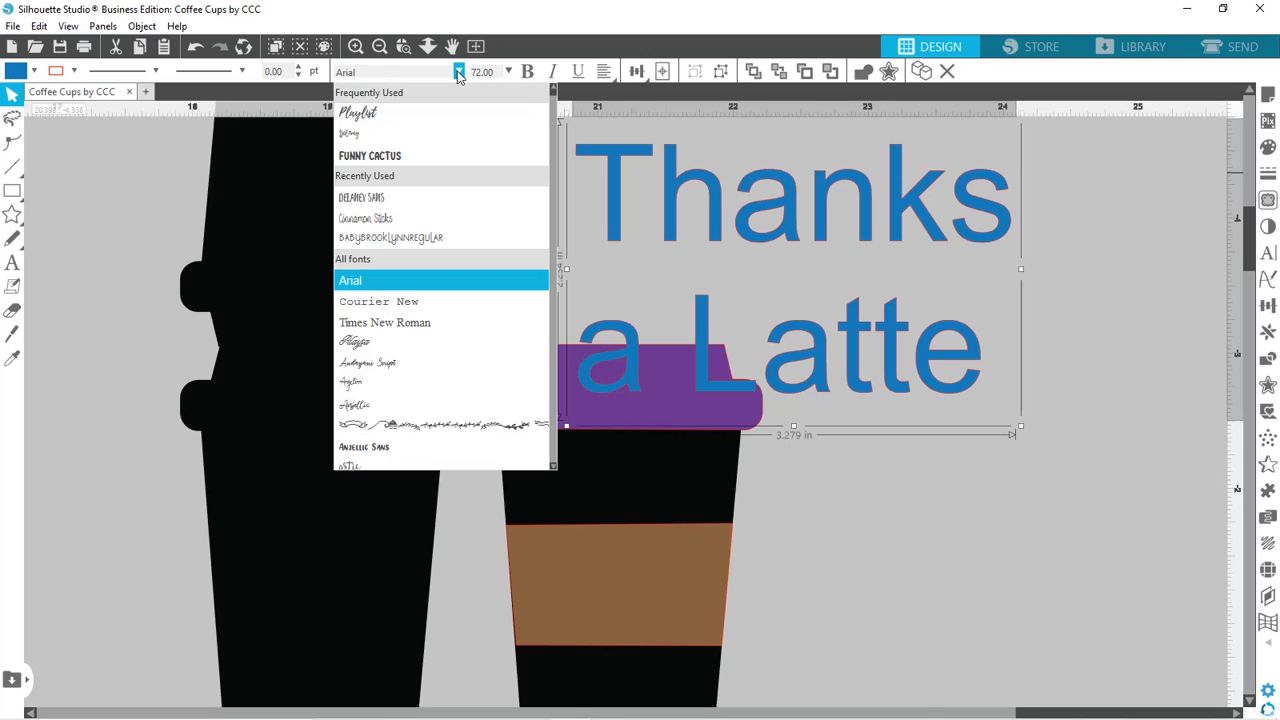
pyautogui.click(490, 134)
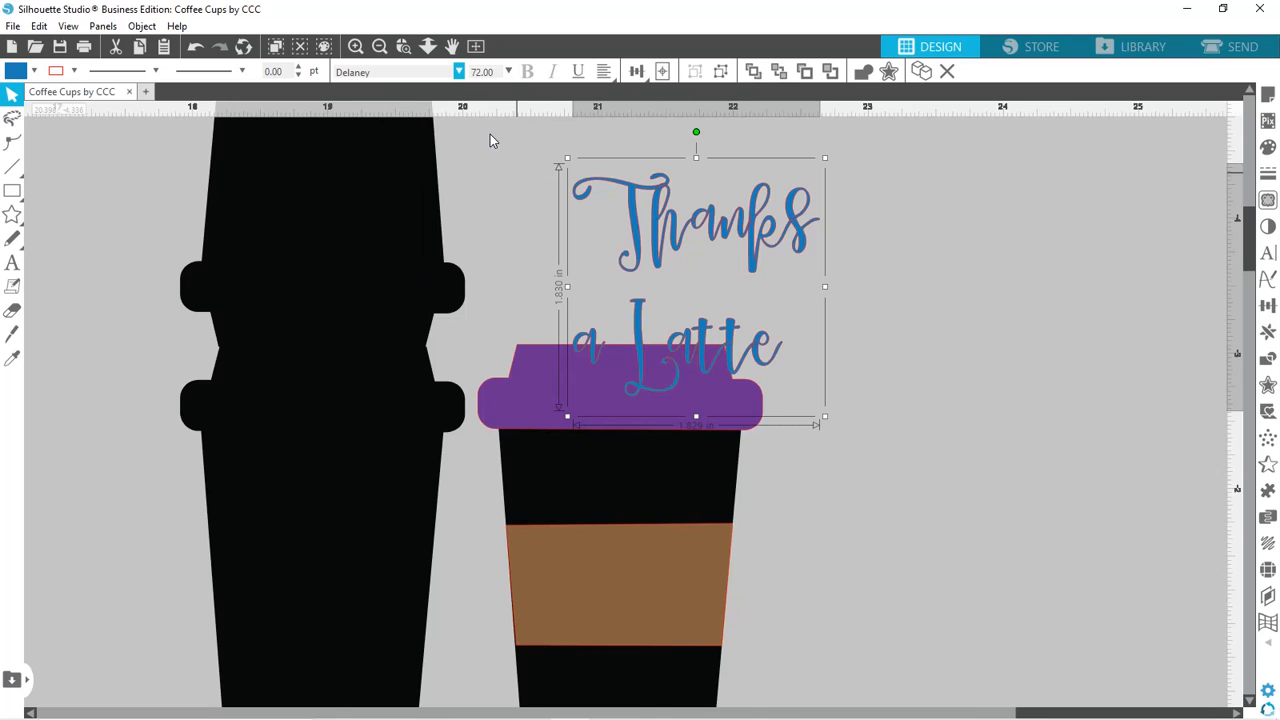
pyautogui.click(459, 72)
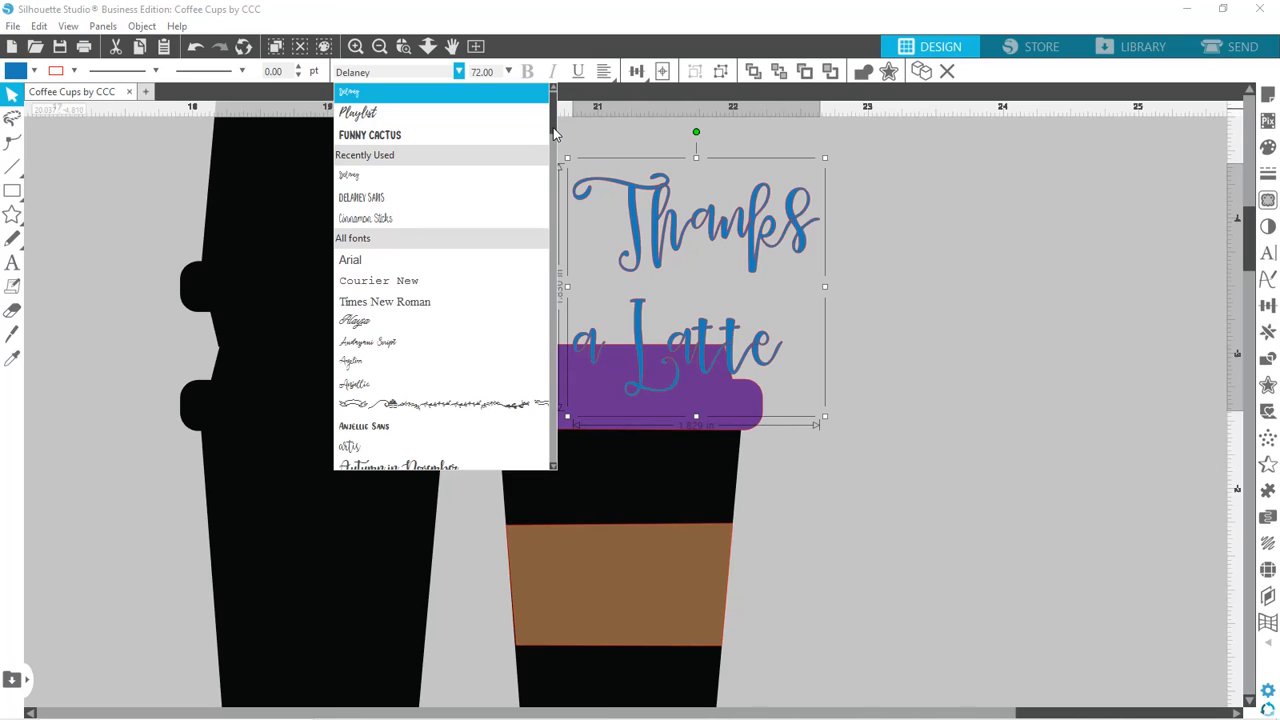
pyautogui.click(862, 293)
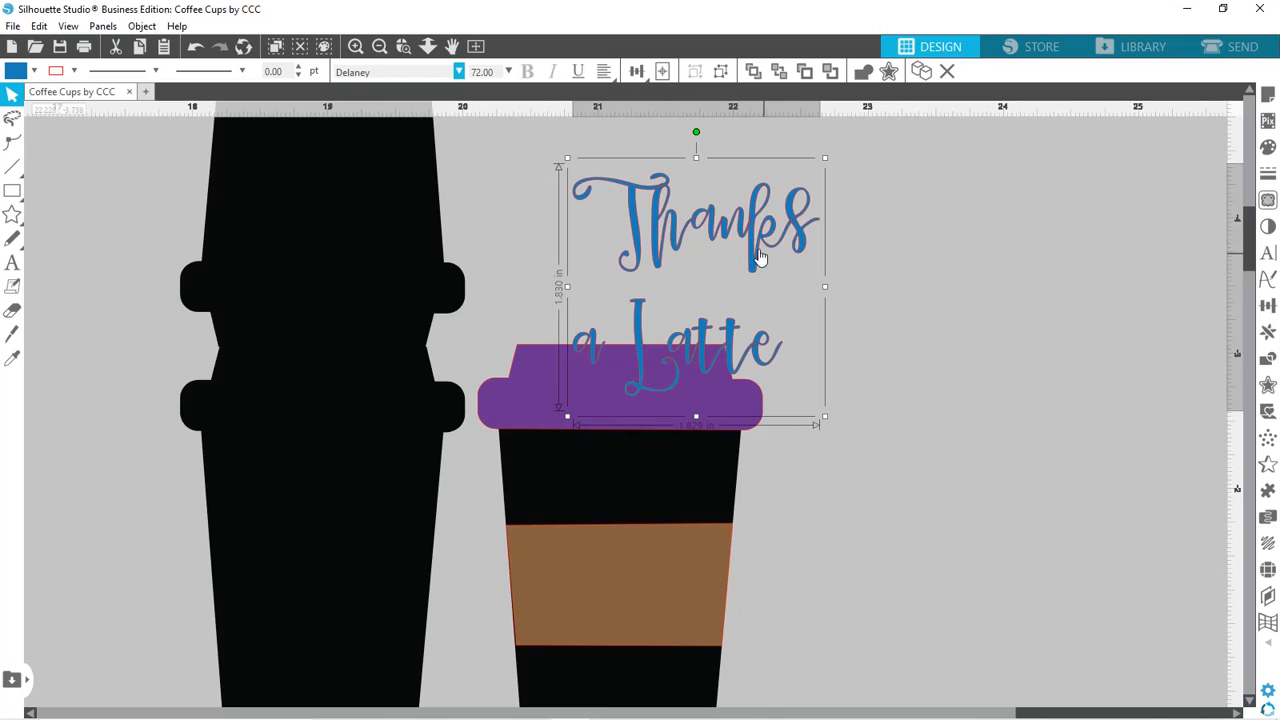
pyautogui.click(850, 258)
pyautogui.click(561, 172)
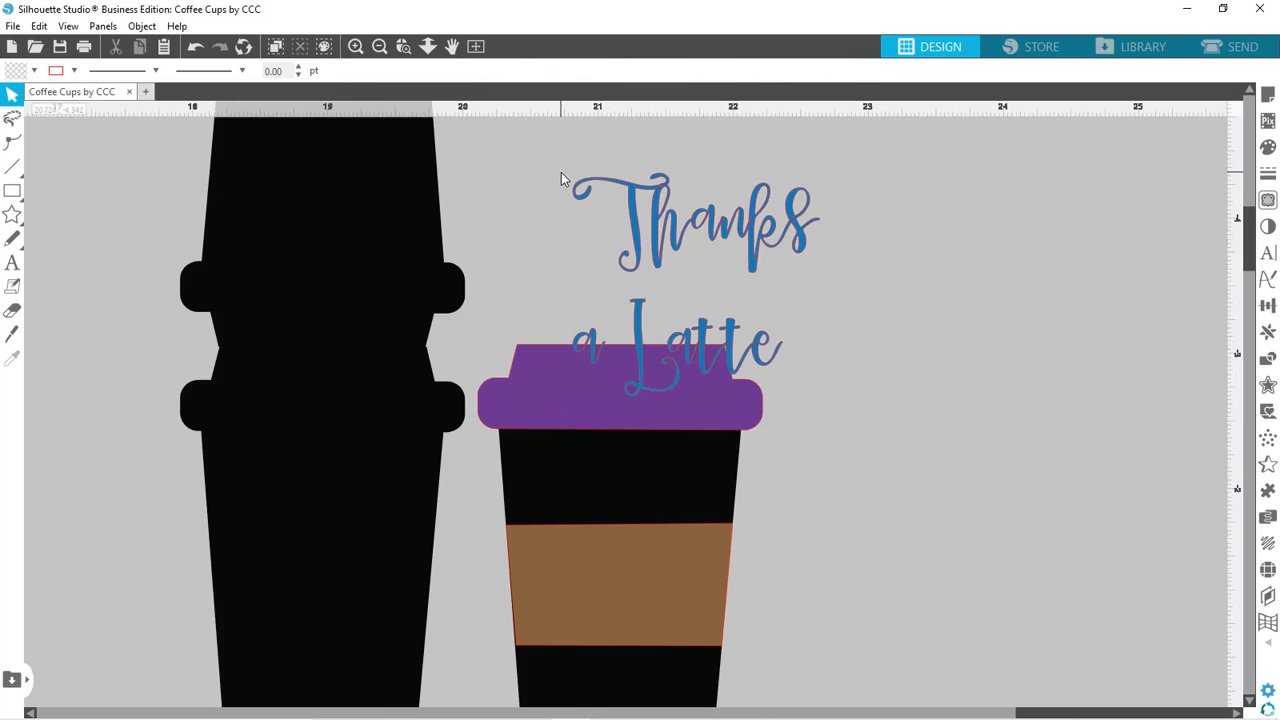
pyautogui.click(574, 178)
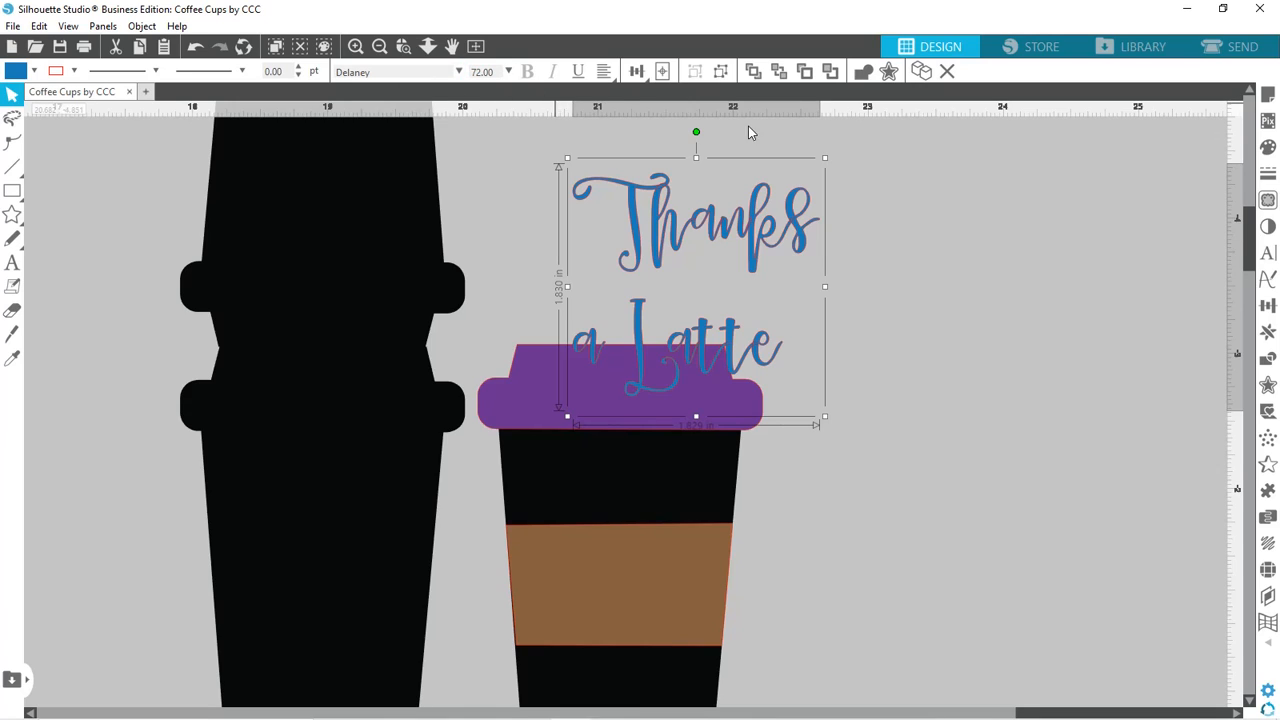
# Set the "Thanks a Latte" text's outline thickness to 1.00 pt and its line spacing to 80%.
pyautogui.click(298, 67)
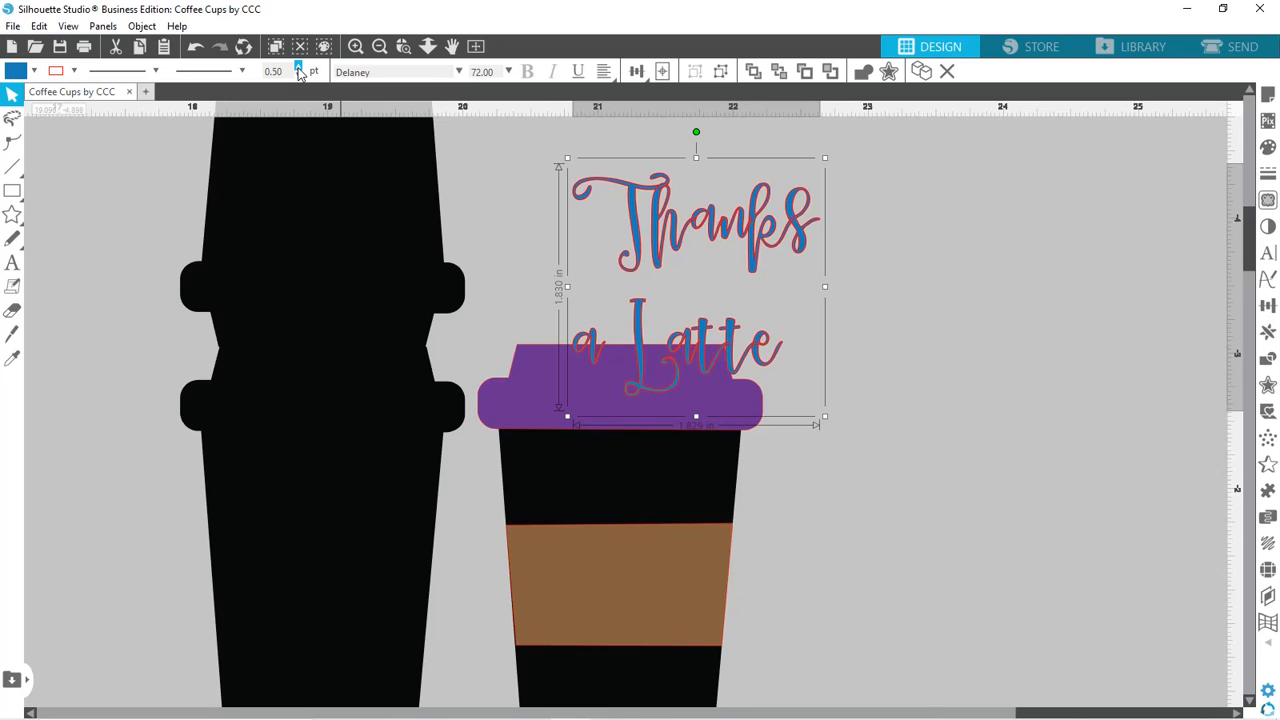
pyautogui.click(298, 67)
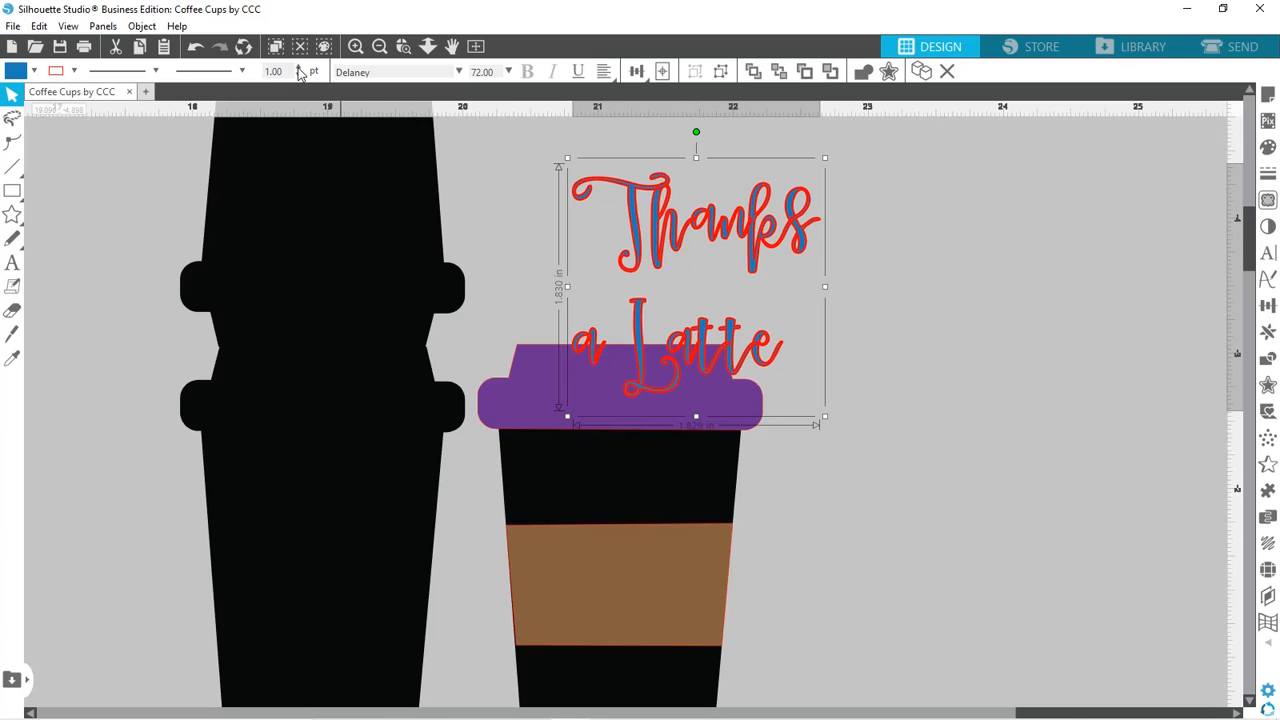
pyautogui.click(1268, 255)
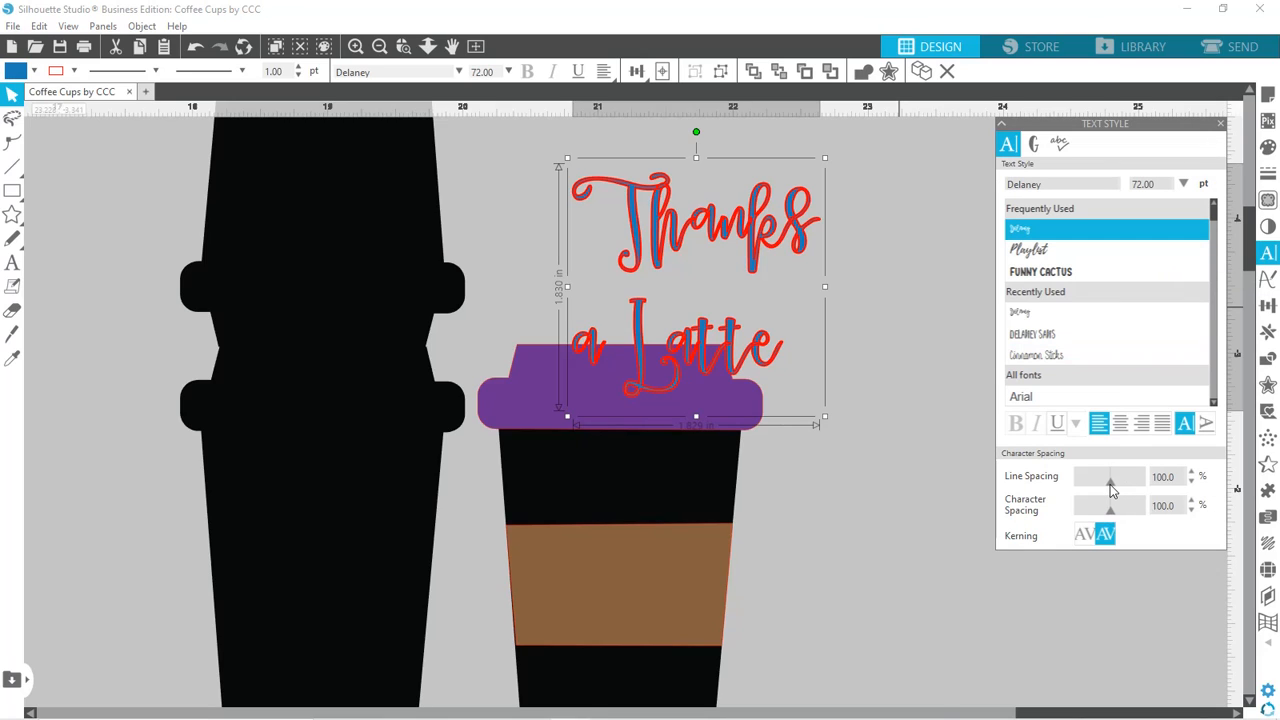
pyautogui.moveTo(1105, 488)
pyautogui.mouseDown()
pyautogui.moveTo(1094, 486)
pyautogui.moveTo(1105, 486)
pyautogui.mouseUp()
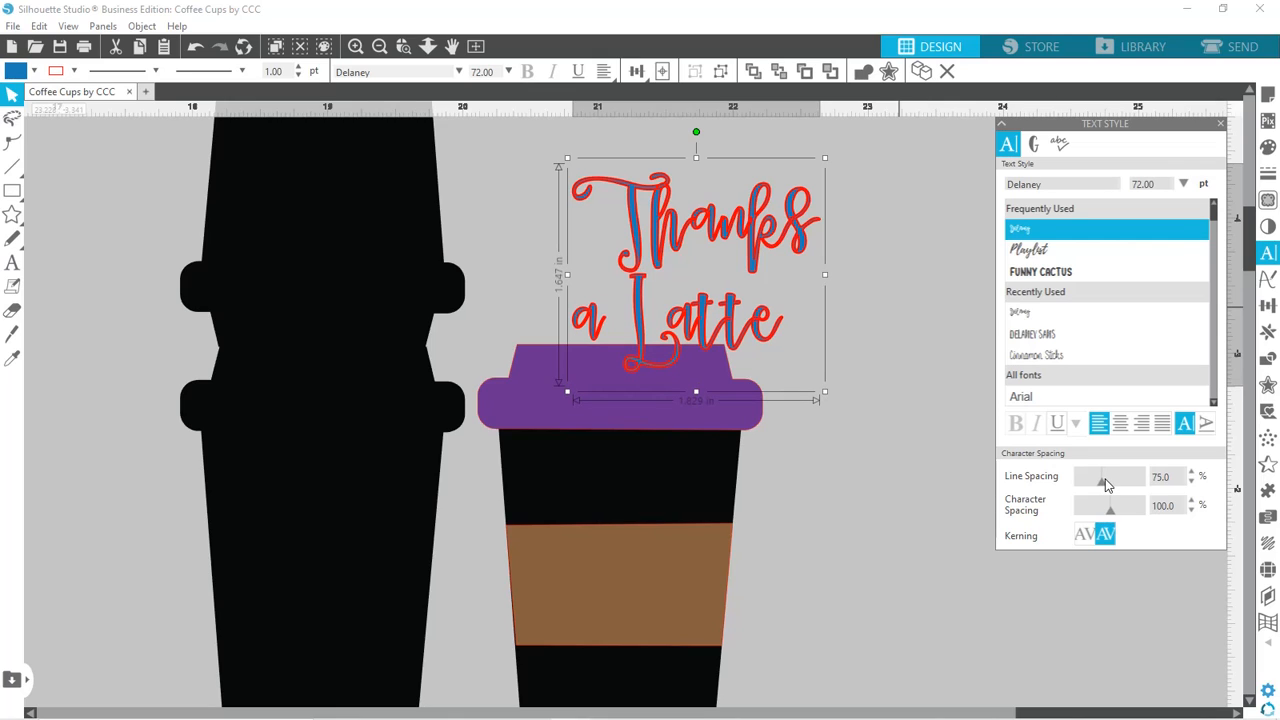
# Delete the second line "a Latte" from the text so that only "Thanks" is left.
pyautogui.doubleClick(786, 325)
pyautogui.moveTo(780, 319); pyautogui.dragTo(578, 318)
pyautogui.press('BackSpace')
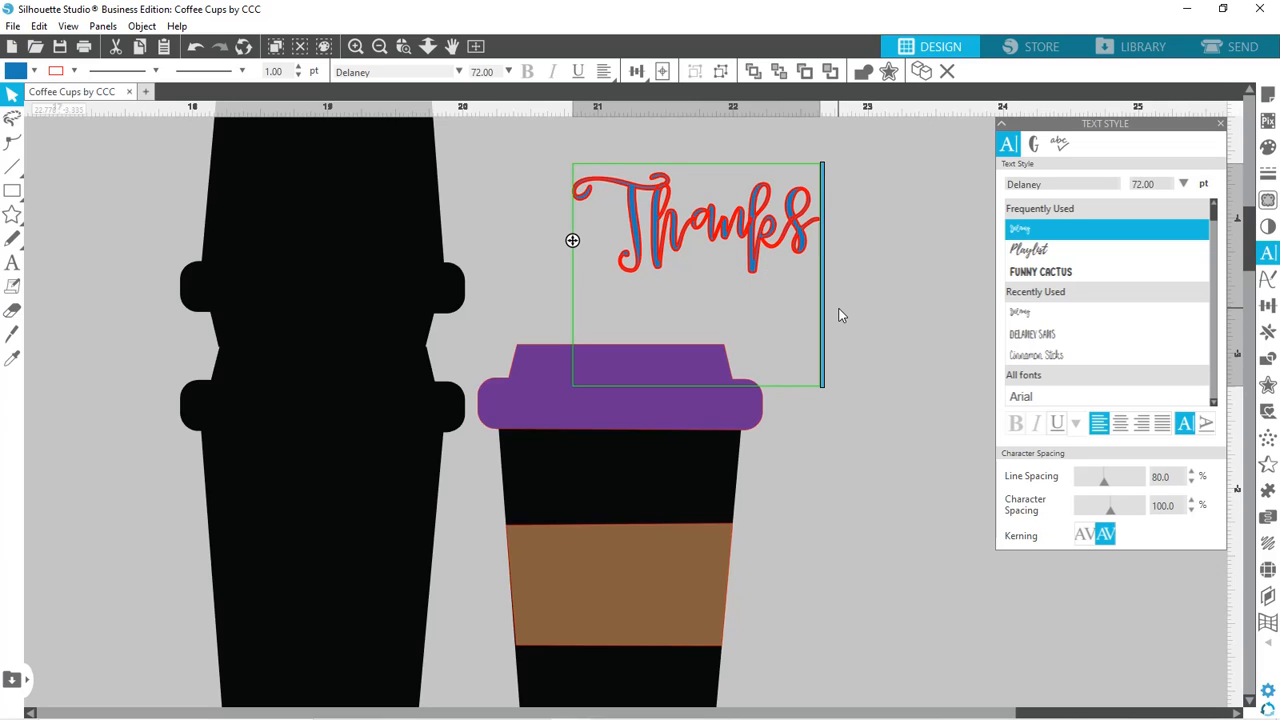
pyautogui.press('BackSpace')
pyautogui.click(846, 348)
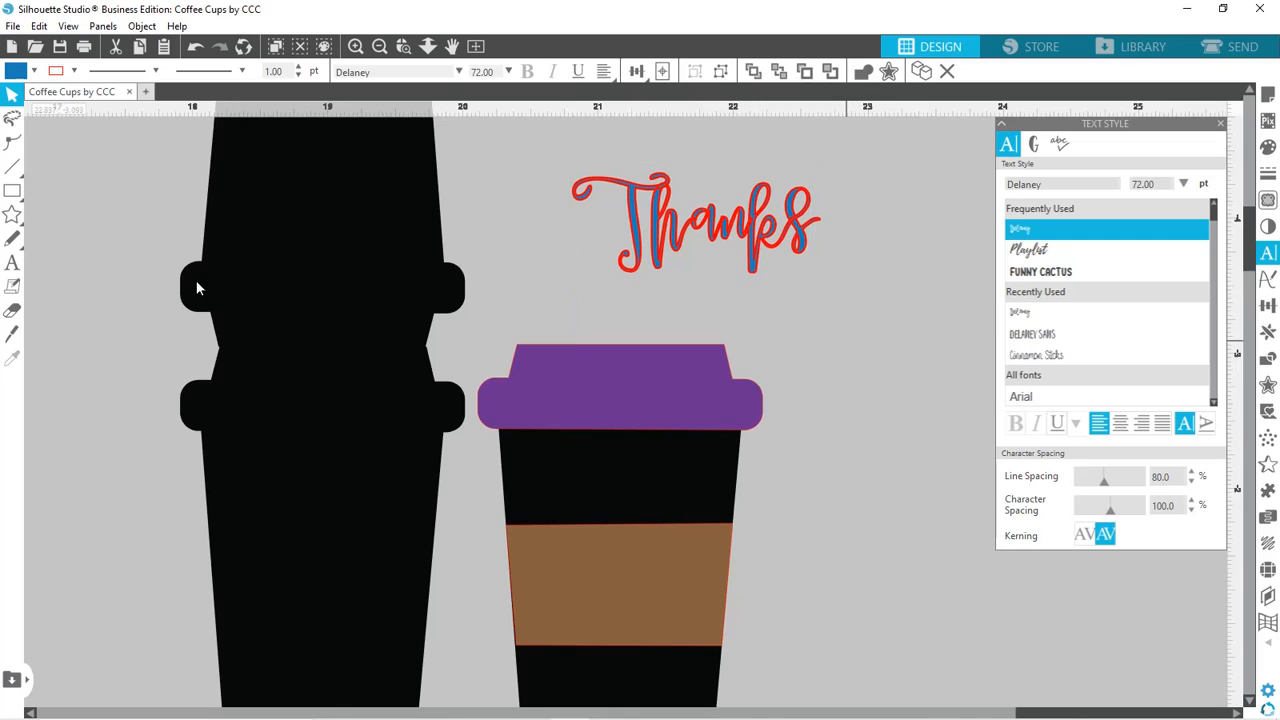
# Add "a latte" as a separate text object beside "Thanks" and set its font to Delaney Sans.
pyautogui.click(12, 262)
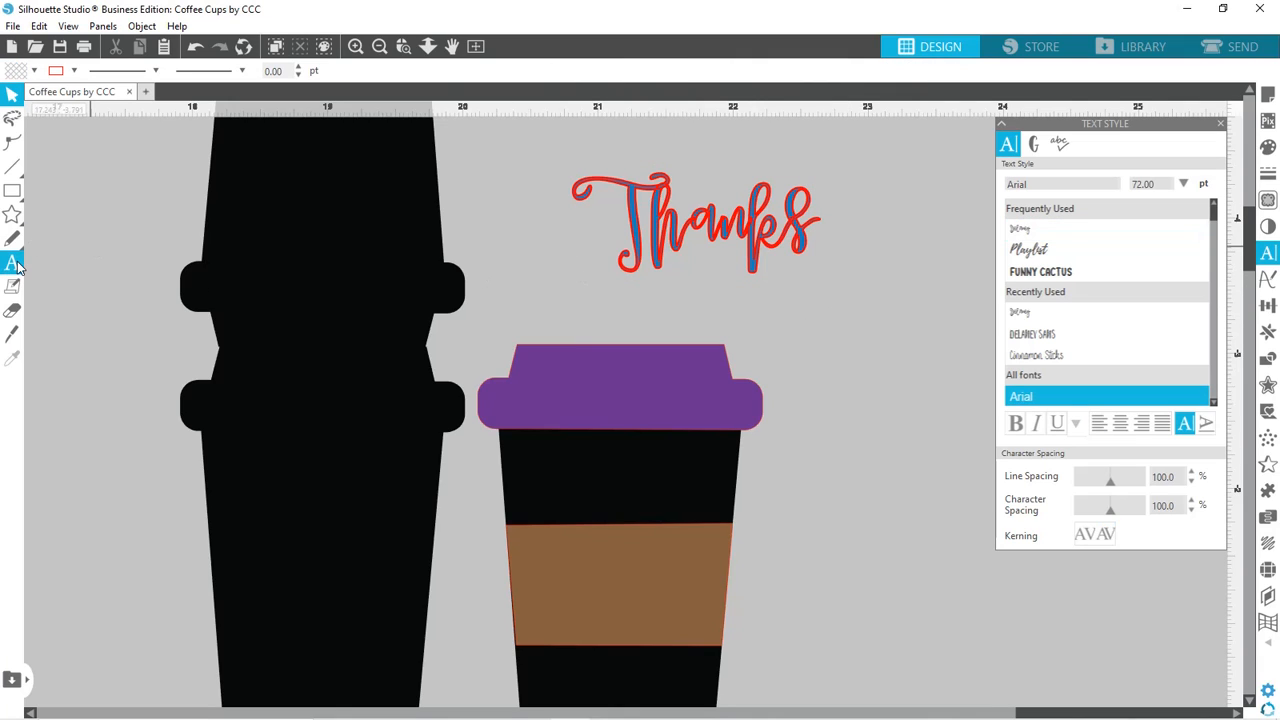
pyautogui.click(782, 323)
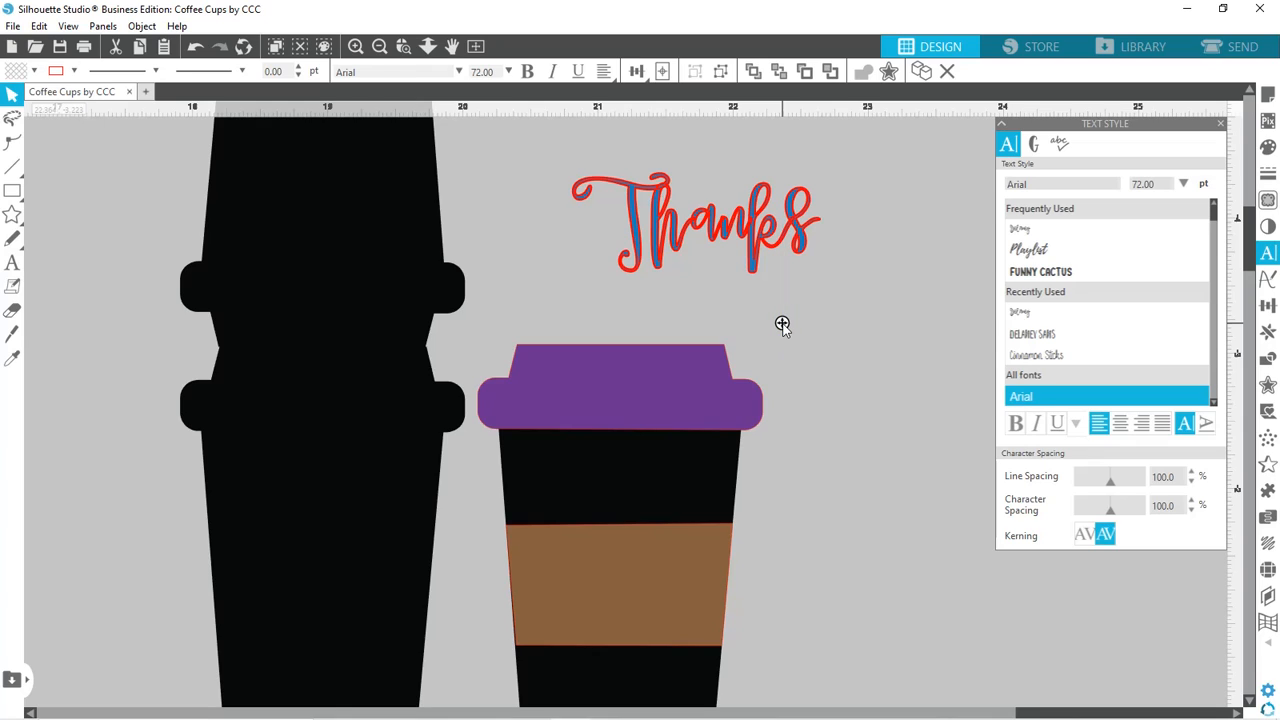
pyautogui.write('a latt')
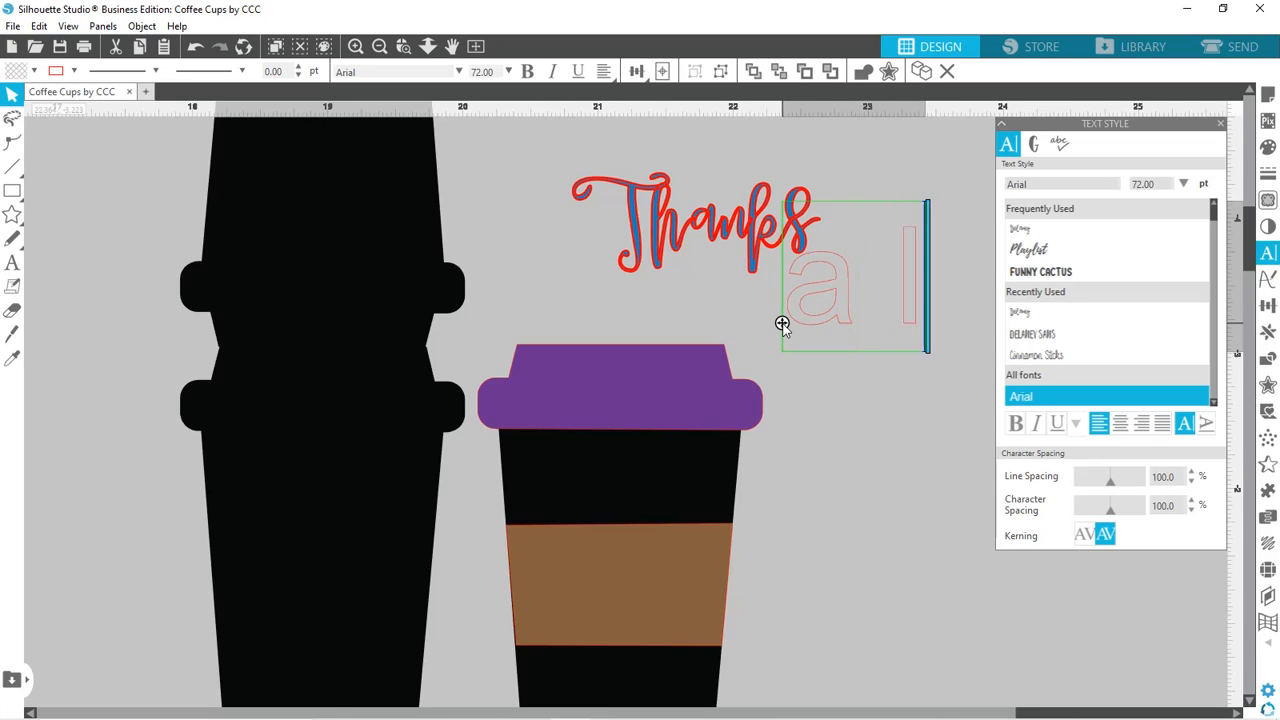
pyautogui.click(945, 438)
pyautogui.click(914, 298)
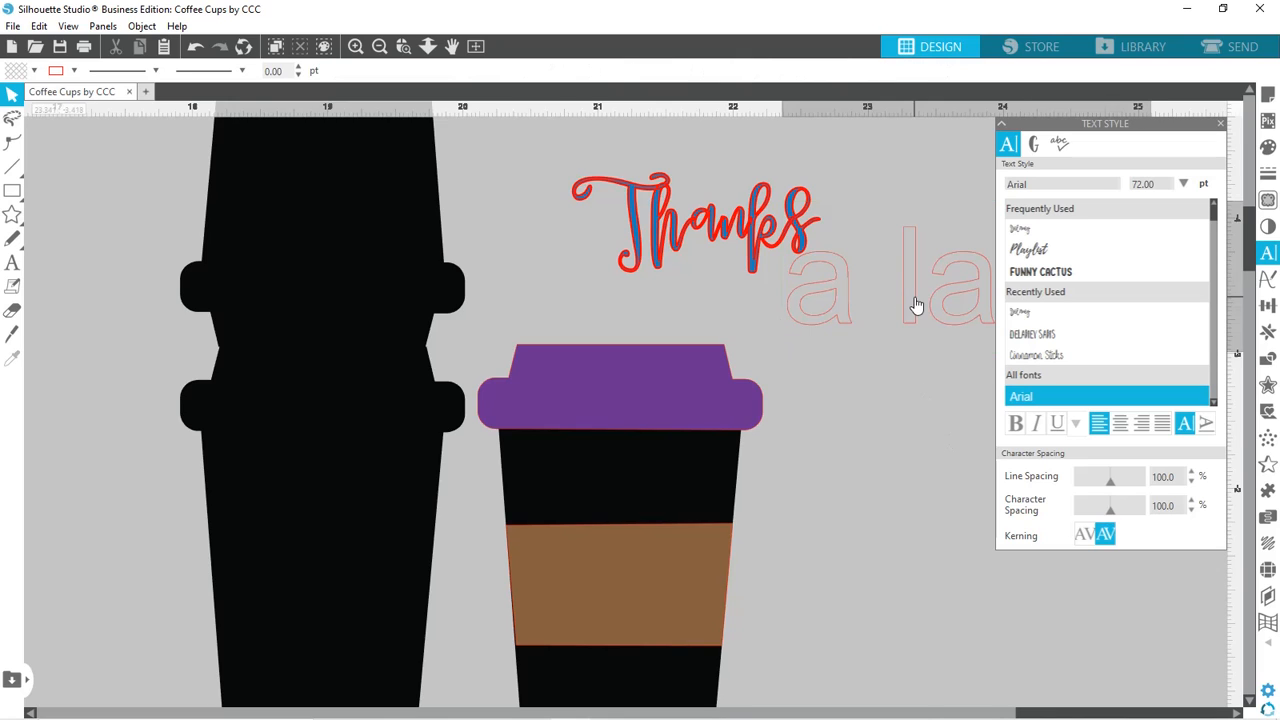
pyautogui.click(1040, 335)
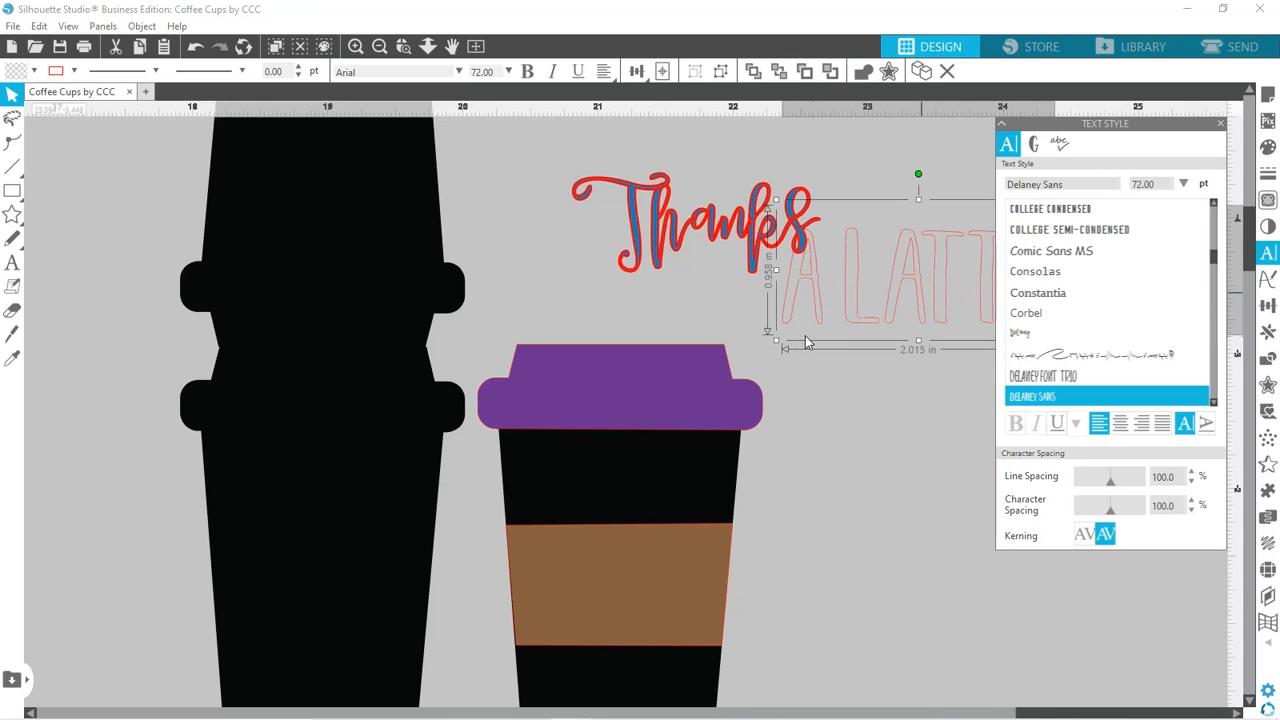
# Scale the "a latte" text down to about 0.54 in wide and tuck it under "Thanks" between the T and k.
pyautogui.moveTo(890, 307); pyautogui.dragTo(655, 342)
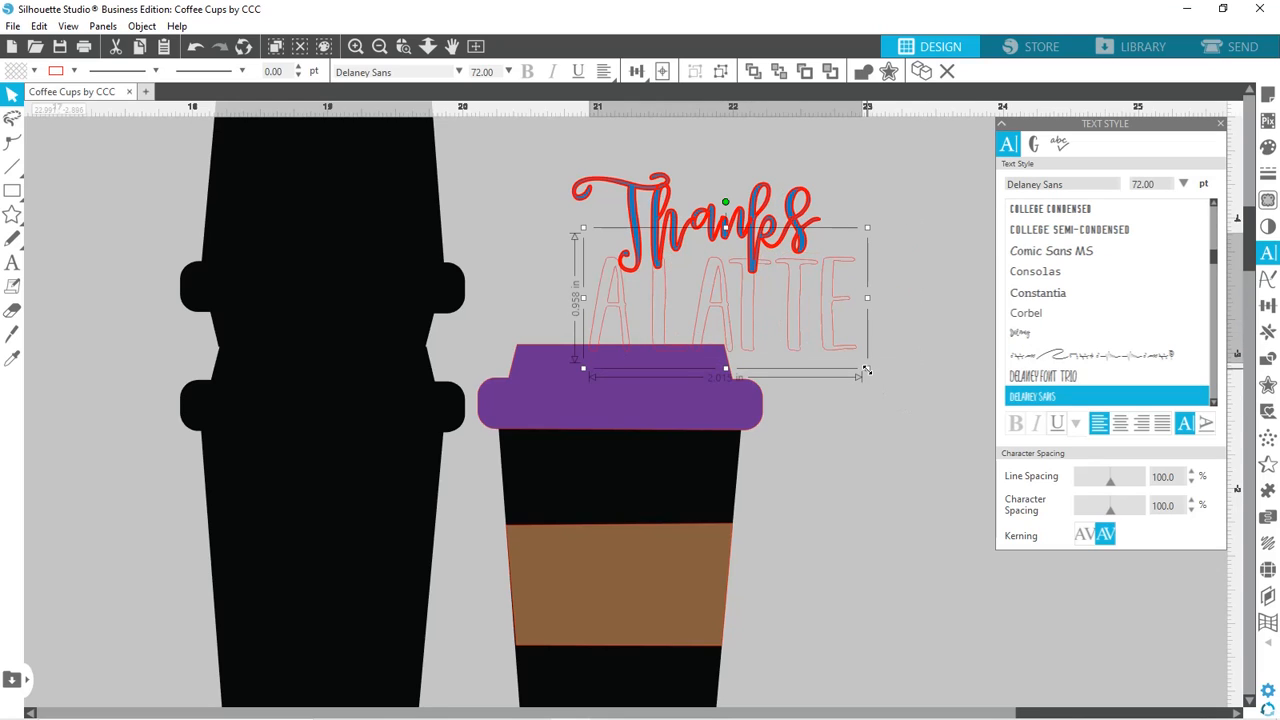
pyautogui.moveTo(857, 366); pyautogui.dragTo(741, 278)
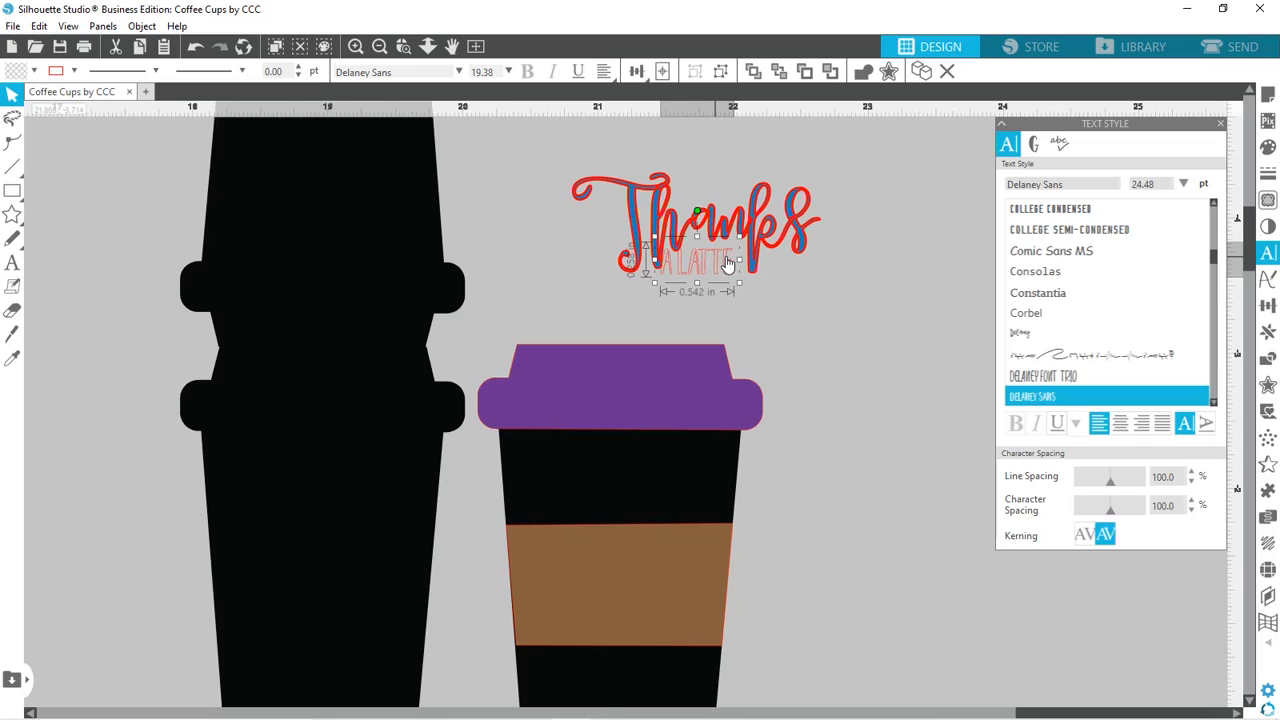
pyautogui.moveTo(729, 258)
pyautogui.mouseDown()
pyautogui.moveTo(740, 260)
pyautogui.moveTo(719, 265)
pyautogui.mouseUp()
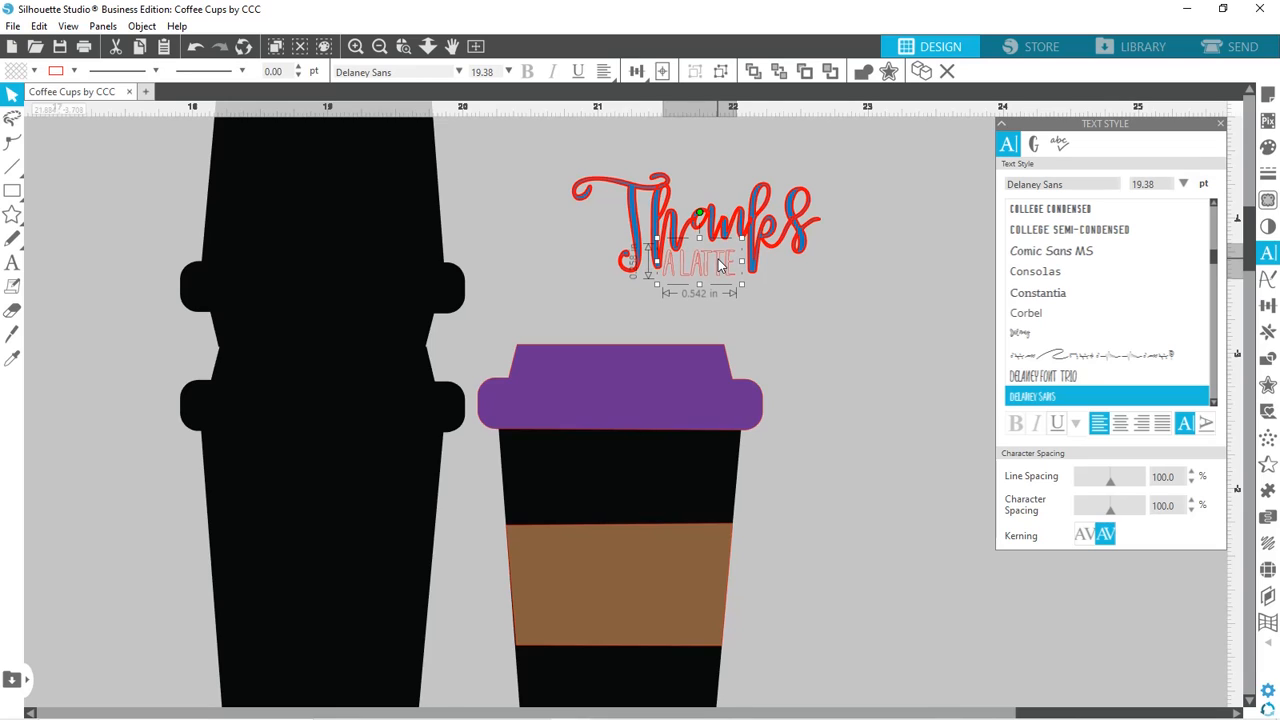
pyautogui.click(815, 345)
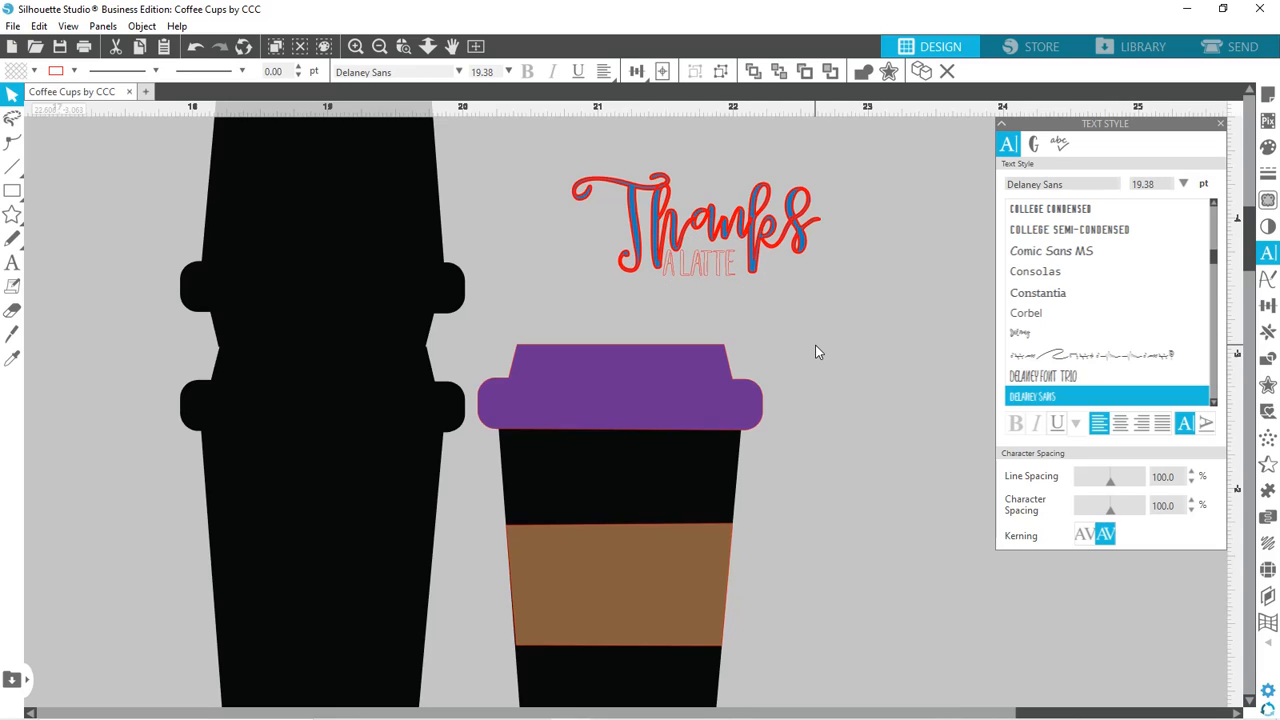
# Fill the "a latte" text with the same blue as "Thanks" and set its outline thickness to 1.00 pt.
pyautogui.click(714, 276)
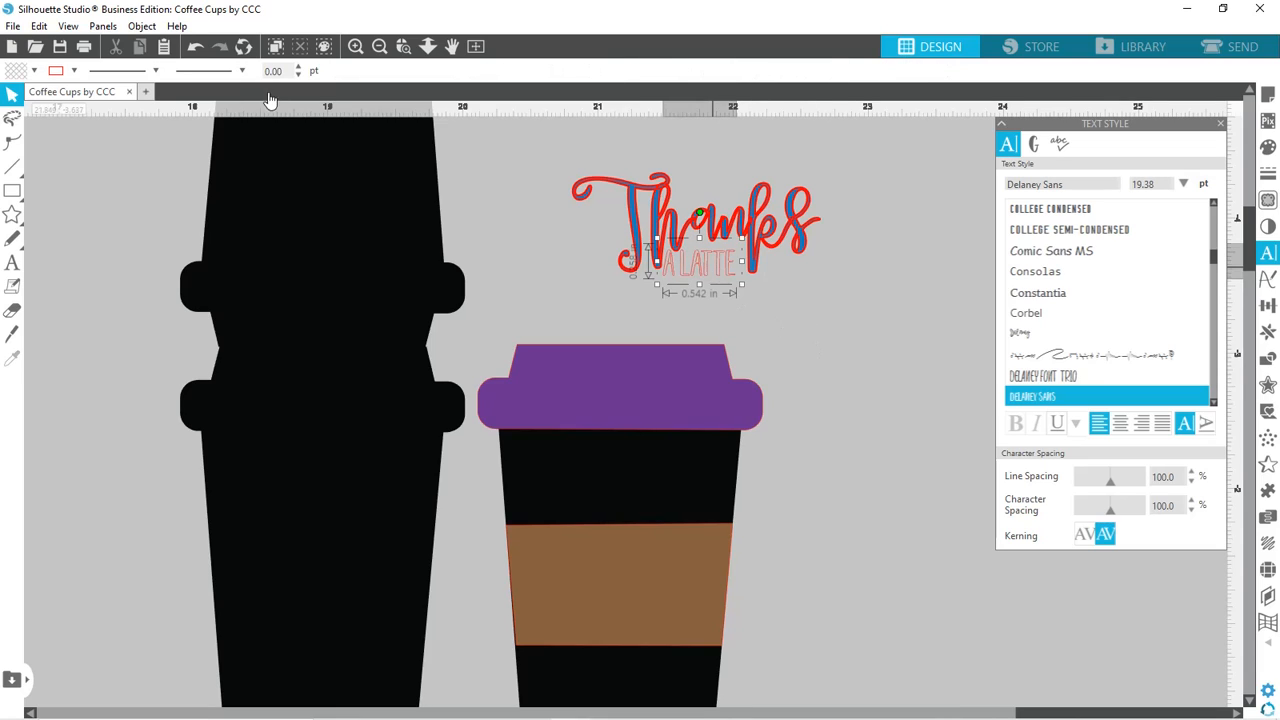
pyautogui.click(34, 71)
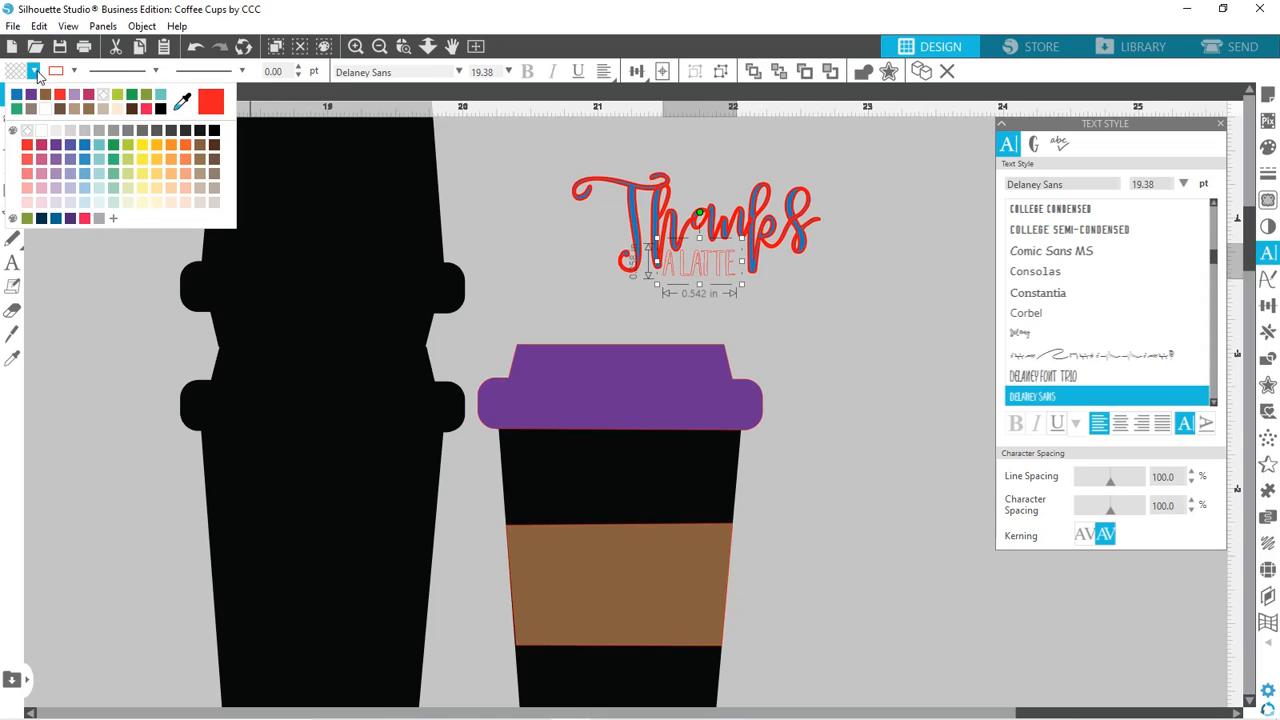
pyautogui.click(15, 96)
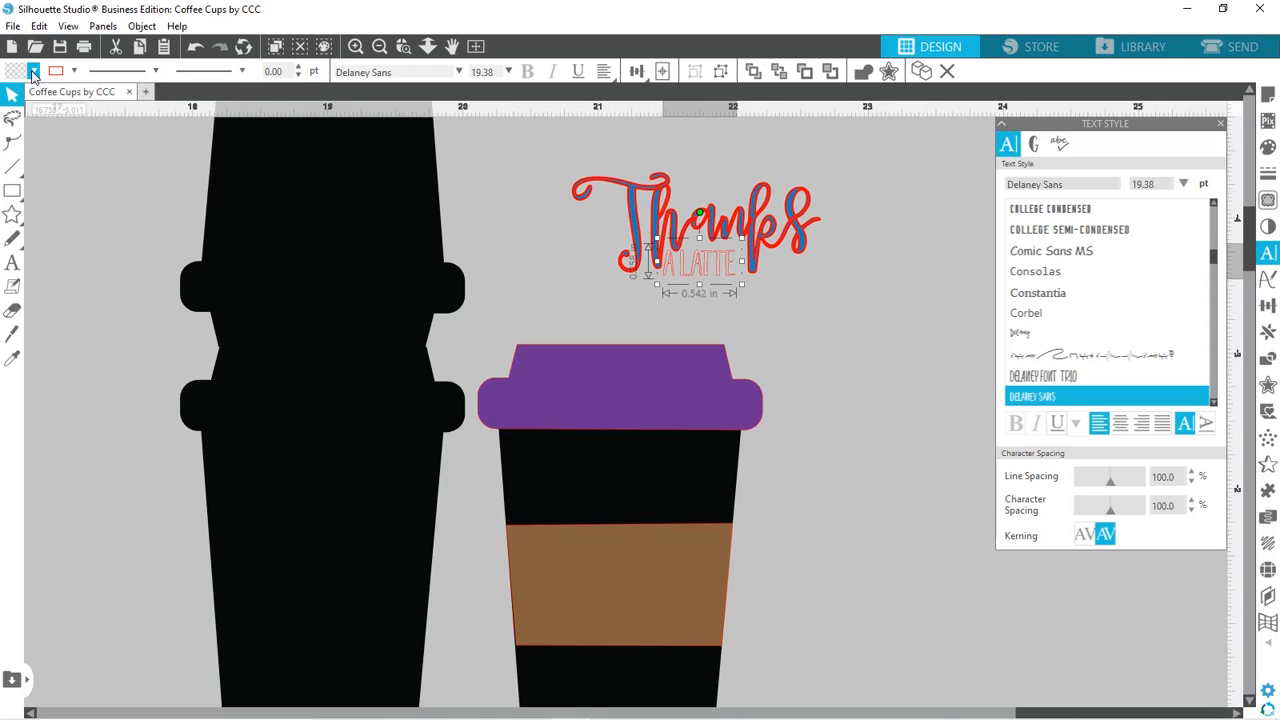
pyautogui.click(34, 71)
pyautogui.click(15, 96)
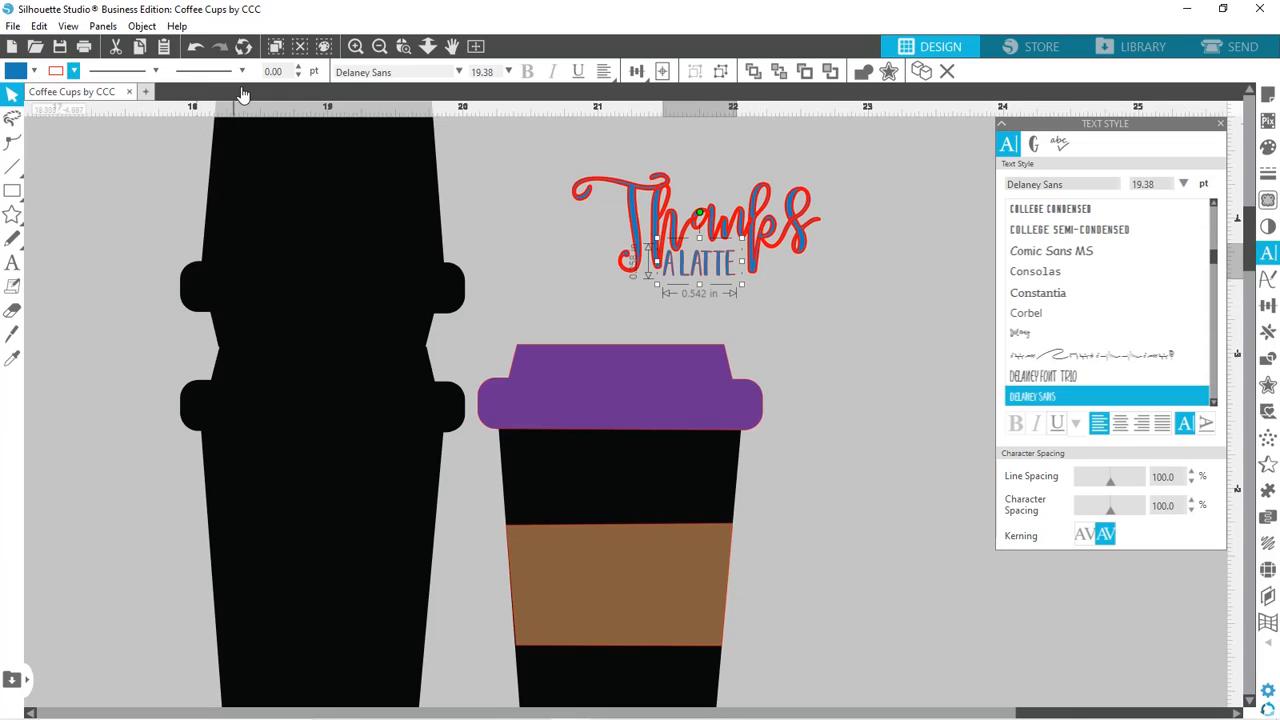
pyautogui.click(298, 66)
pyautogui.click(298, 66)
pyautogui.click(298, 66)
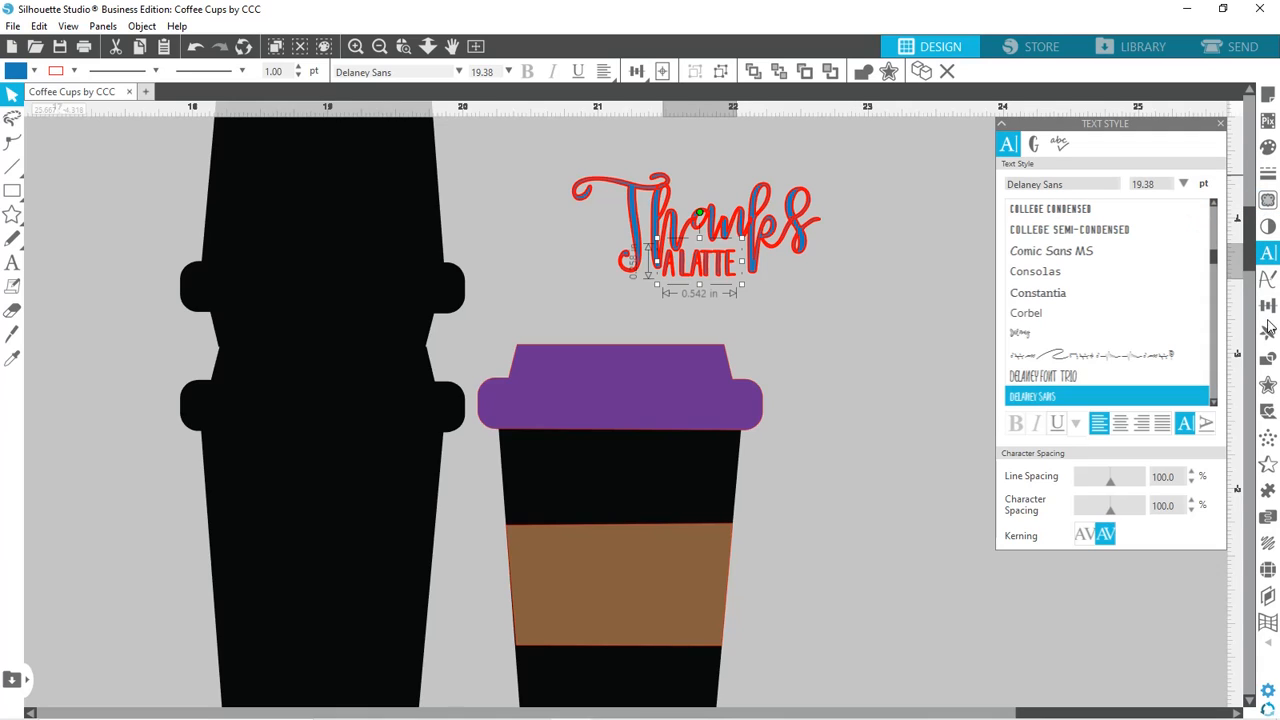
# Weld the "a latte" text and make it a compound path.
pyautogui.click(1268, 362)
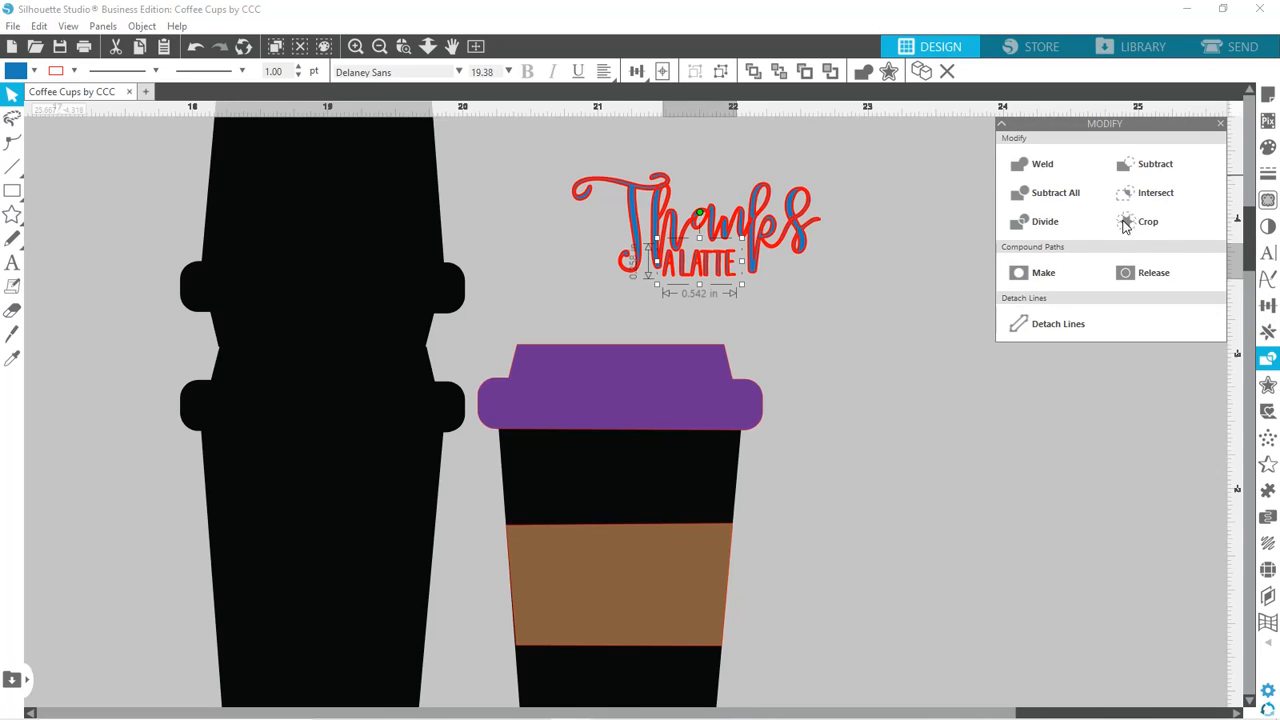
pyautogui.click(1037, 166)
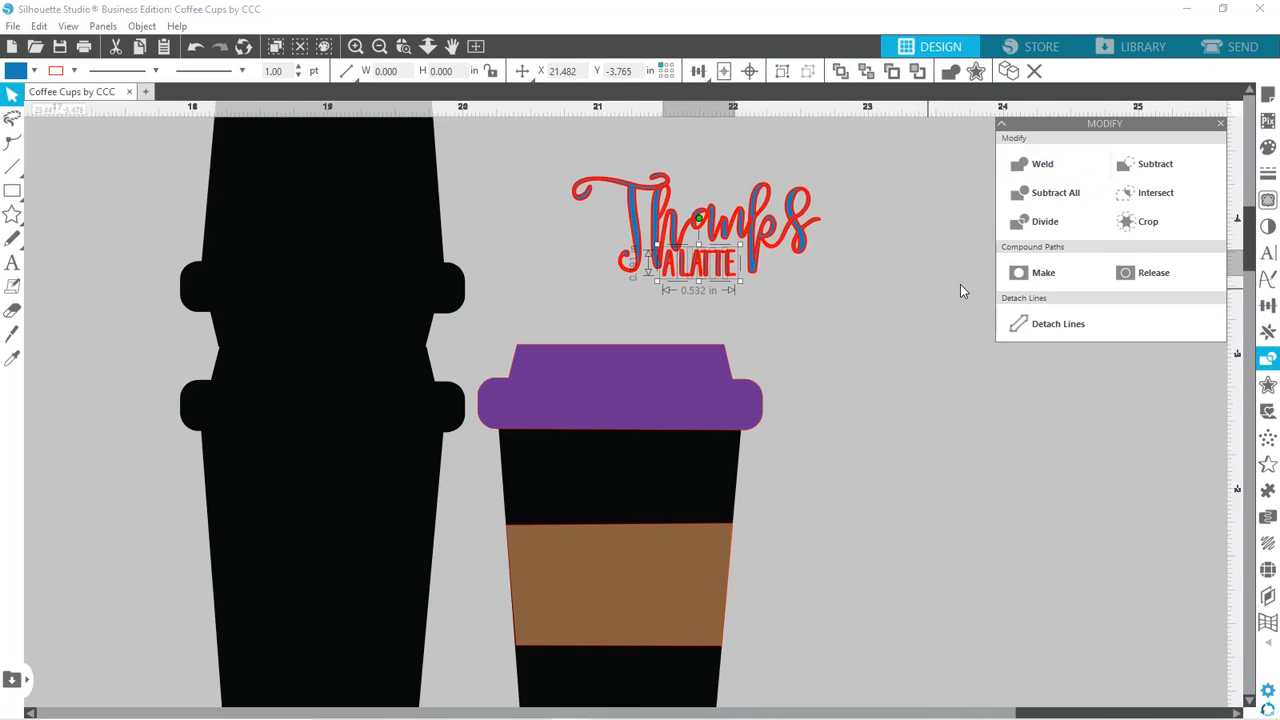
pyautogui.click(1038, 272)
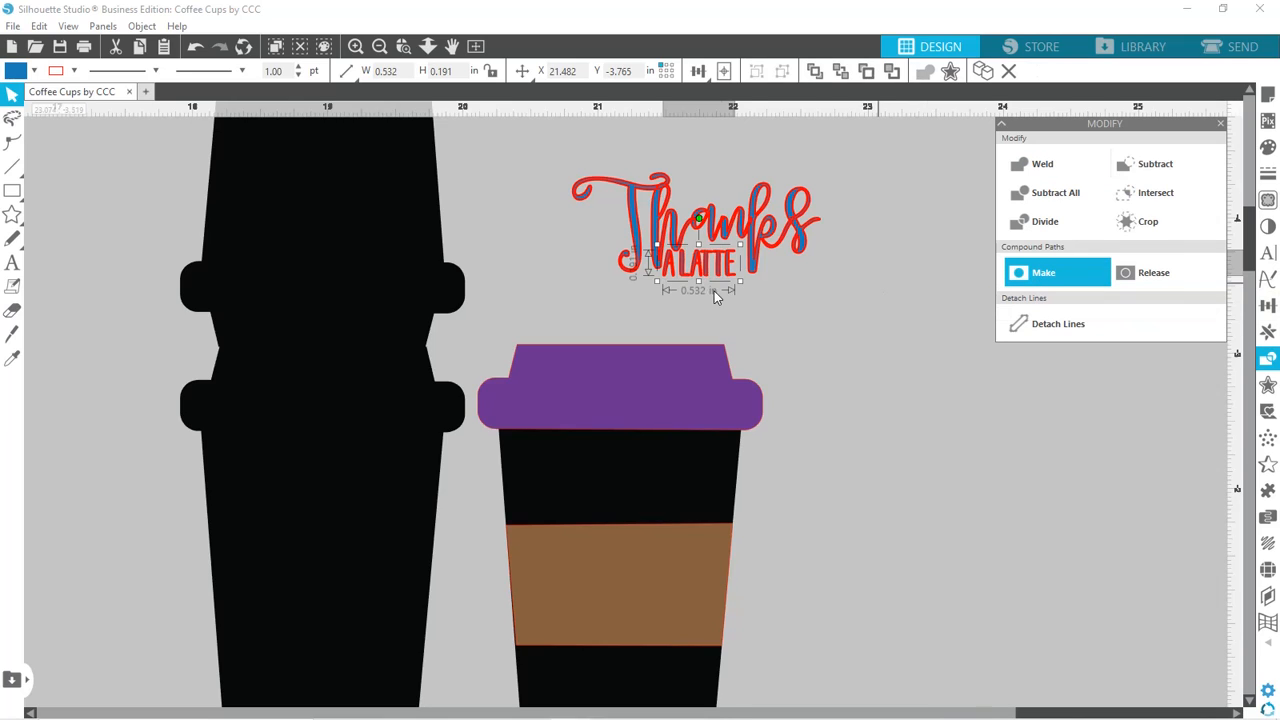
# Weld the "Thanks" text and make it a compound path.
pyautogui.click(768, 230)
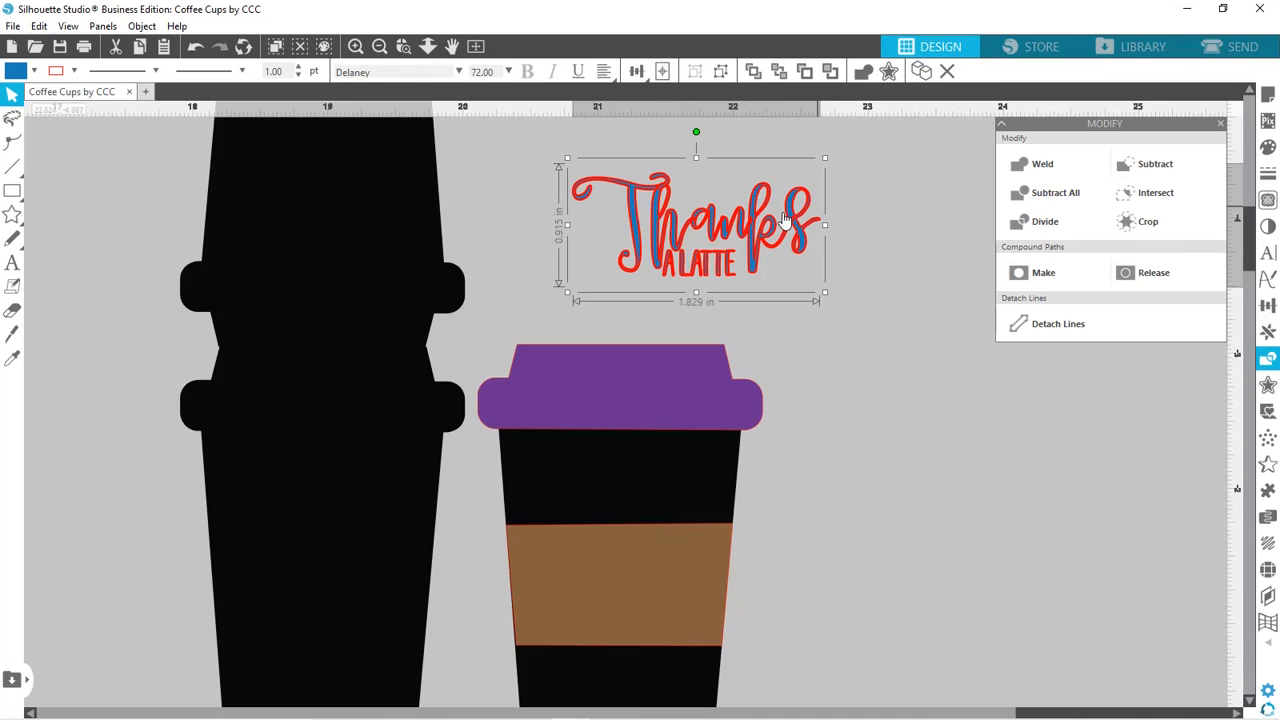
pyautogui.click(1038, 168)
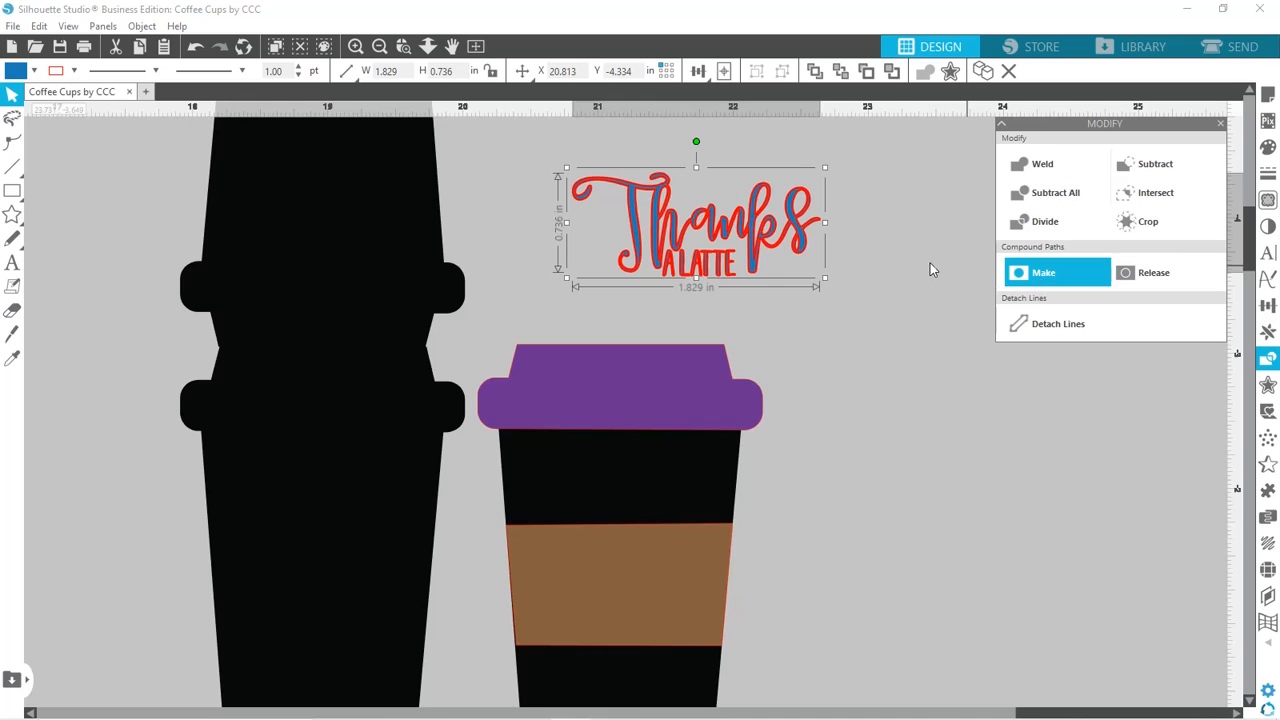
pyautogui.click(896, 220)
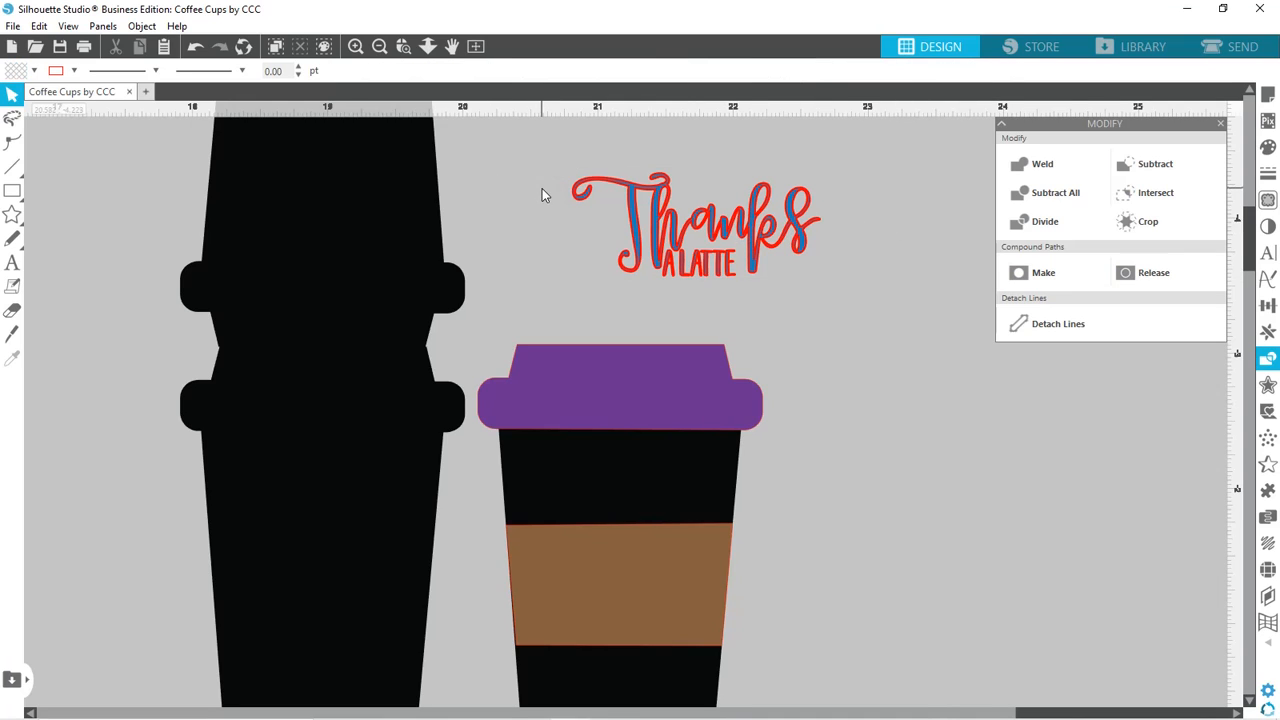
# Move "Thanks" and "a latte" together onto the brown sleeve, scale them to about 1.49 in wide and center them there.
pyautogui.moveTo(542, 175); pyautogui.dragTo(766, 314)
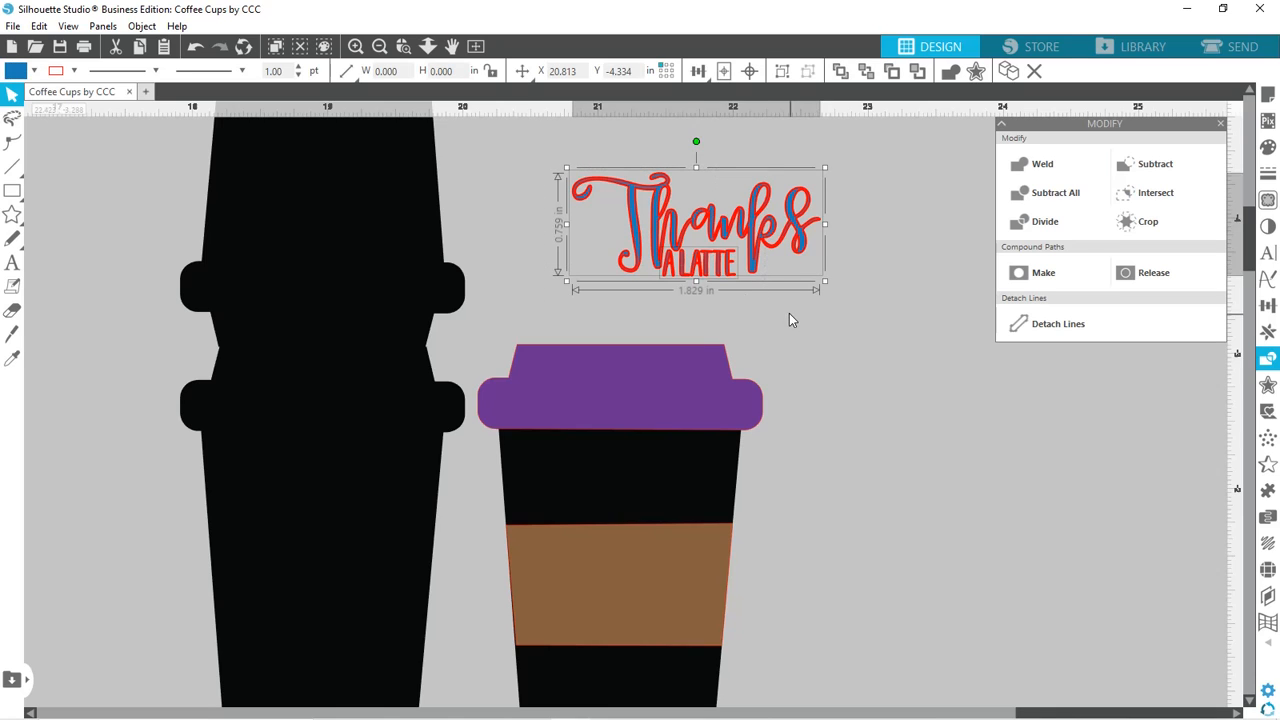
pyautogui.moveTo(752, 265); pyautogui.dragTo(668, 617)
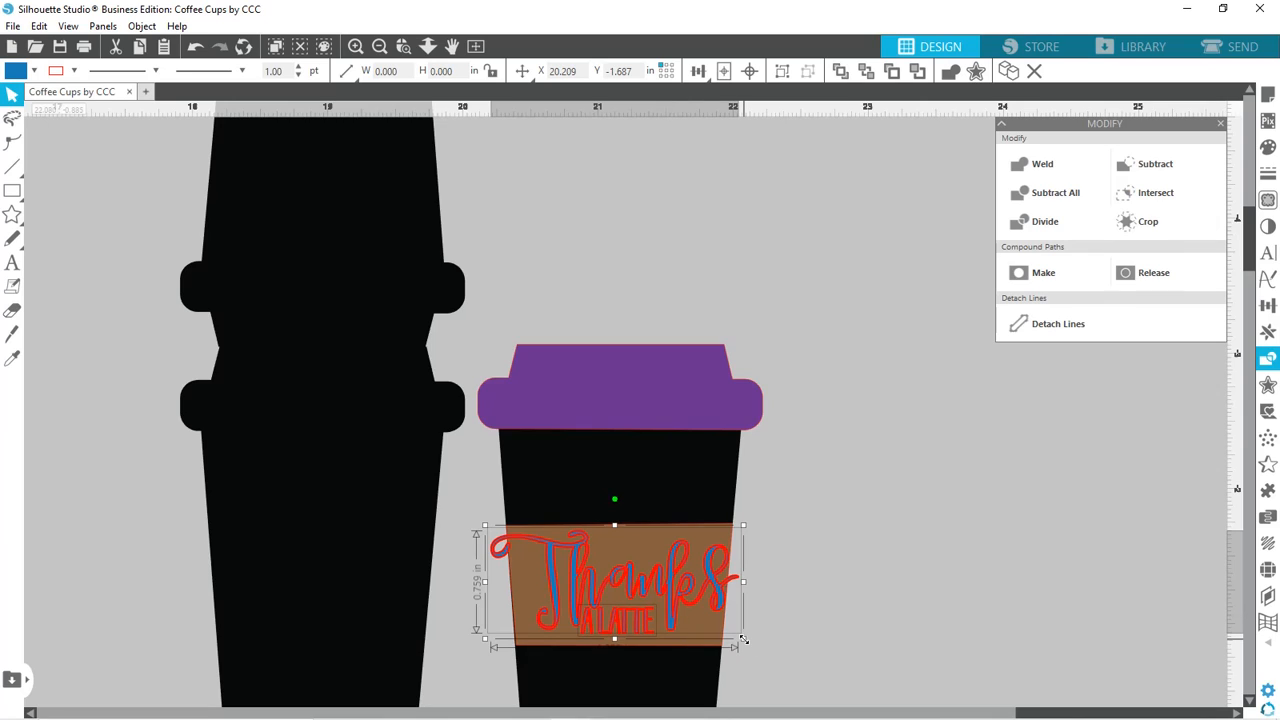
pyautogui.moveTo(740, 641); pyautogui.dragTo(718, 622)
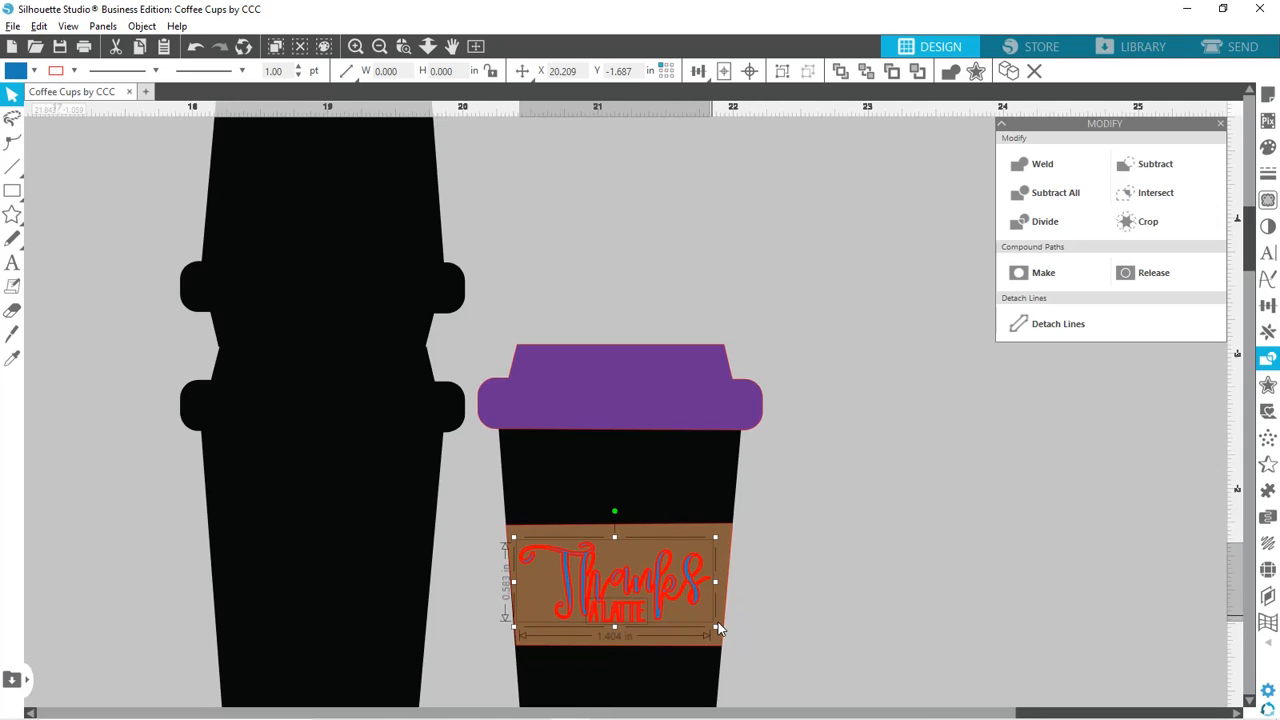
pyautogui.moveTo(718, 622); pyautogui.dragTo(718, 622)
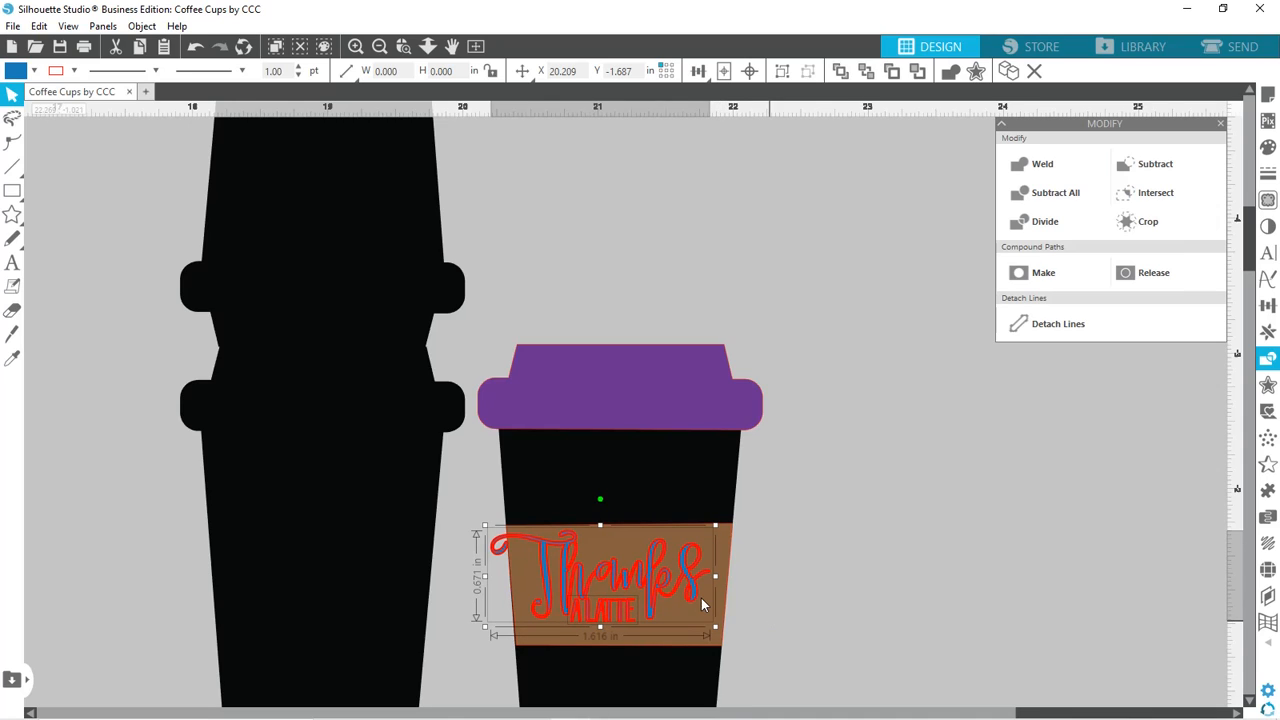
pyautogui.moveTo(664, 591); pyautogui.dragTo(671, 596)
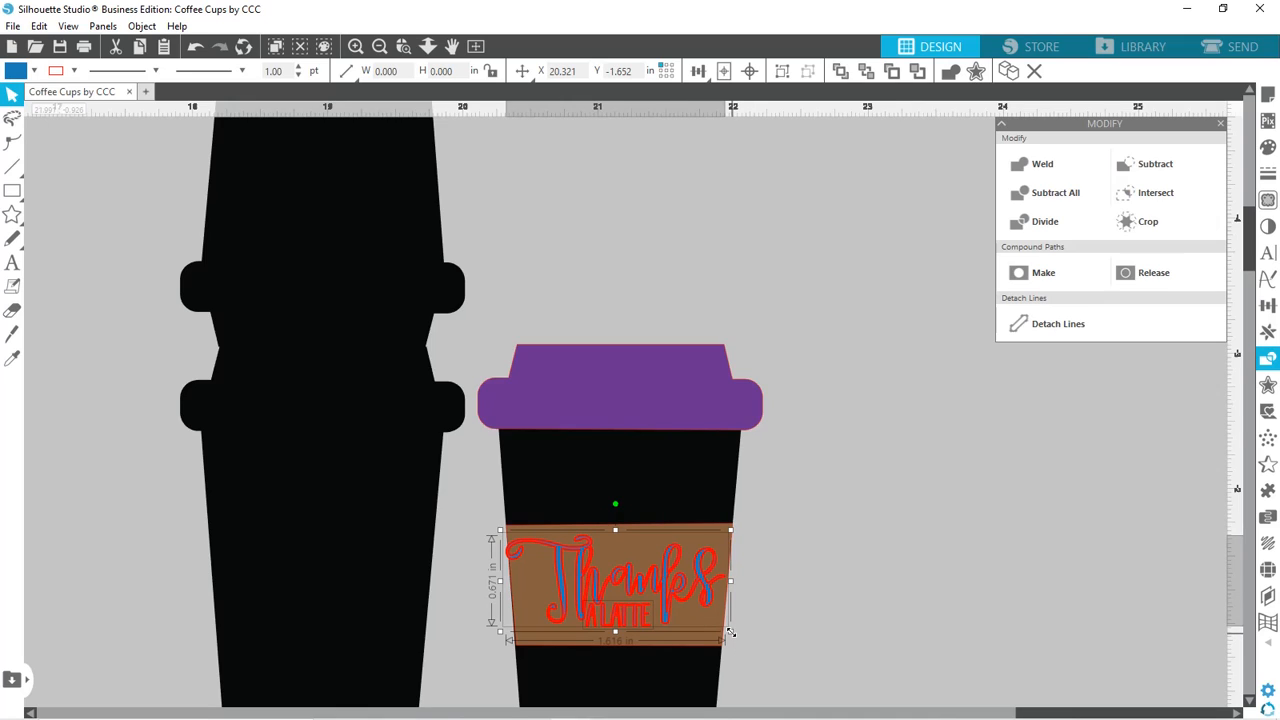
pyautogui.moveTo(724, 625); pyautogui.dragTo(717, 622)
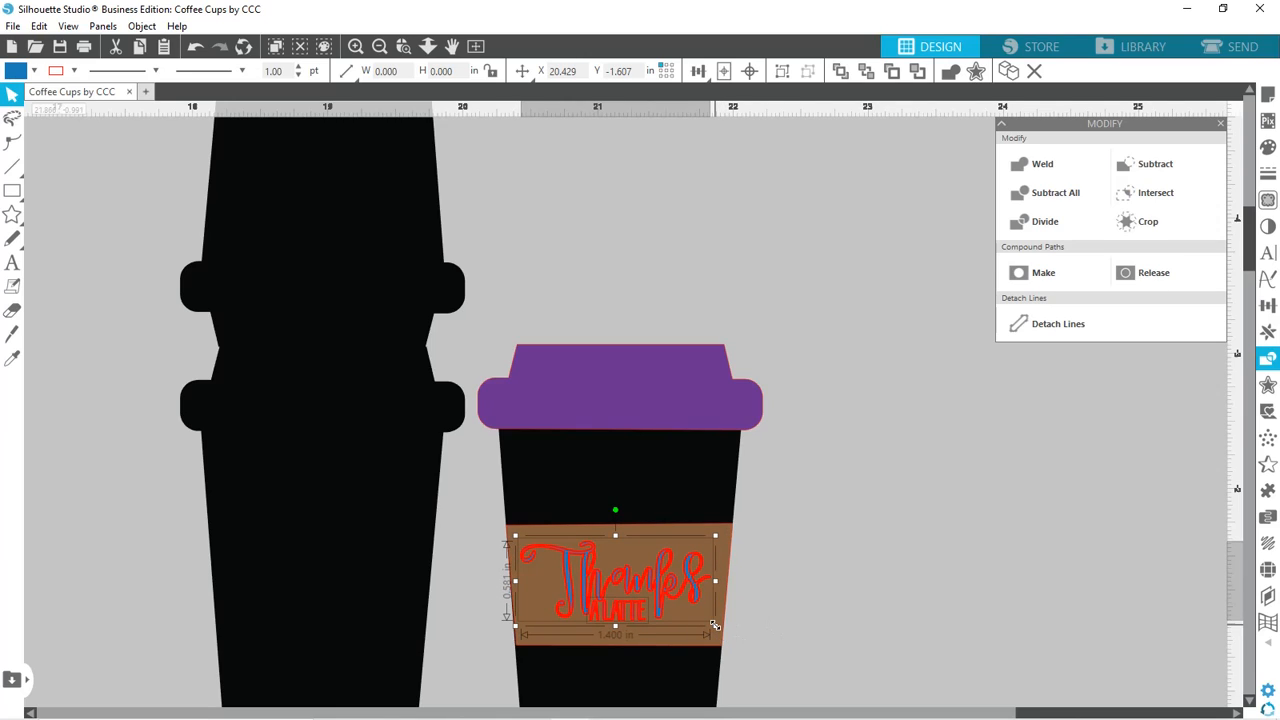
pyautogui.moveTo(716, 627); pyautogui.dragTo(721, 631)
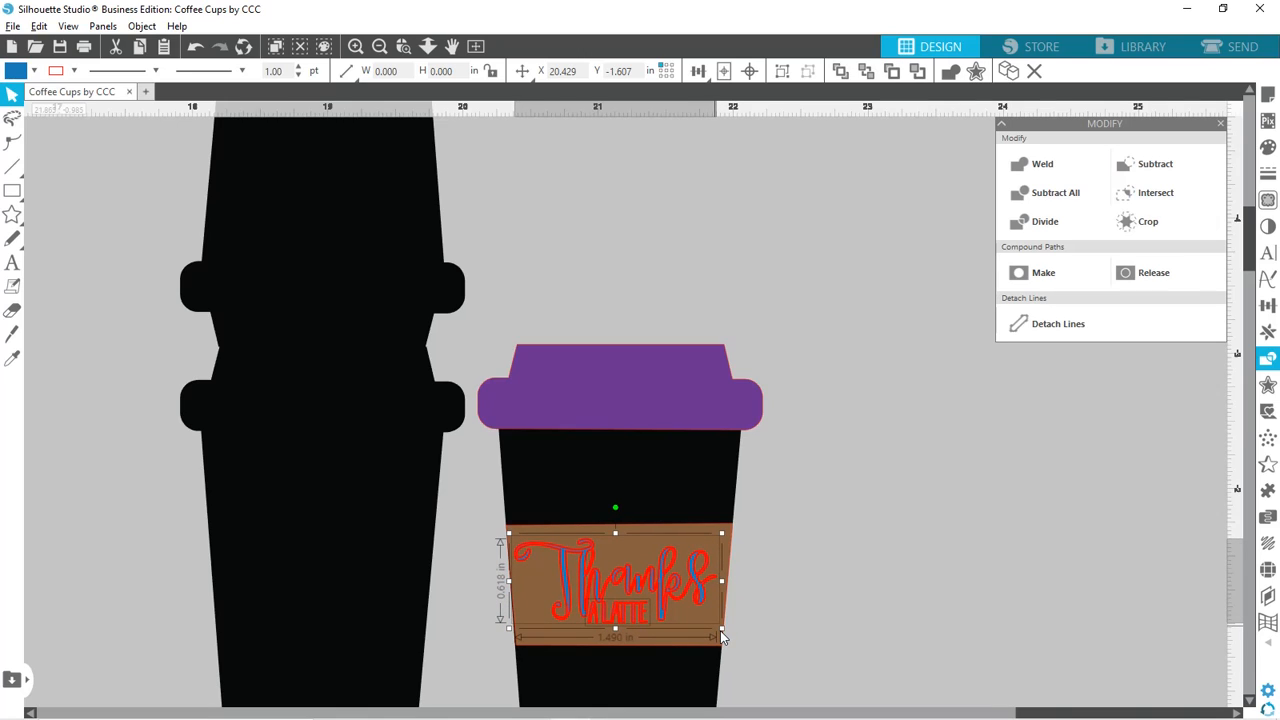
pyautogui.click(798, 633)
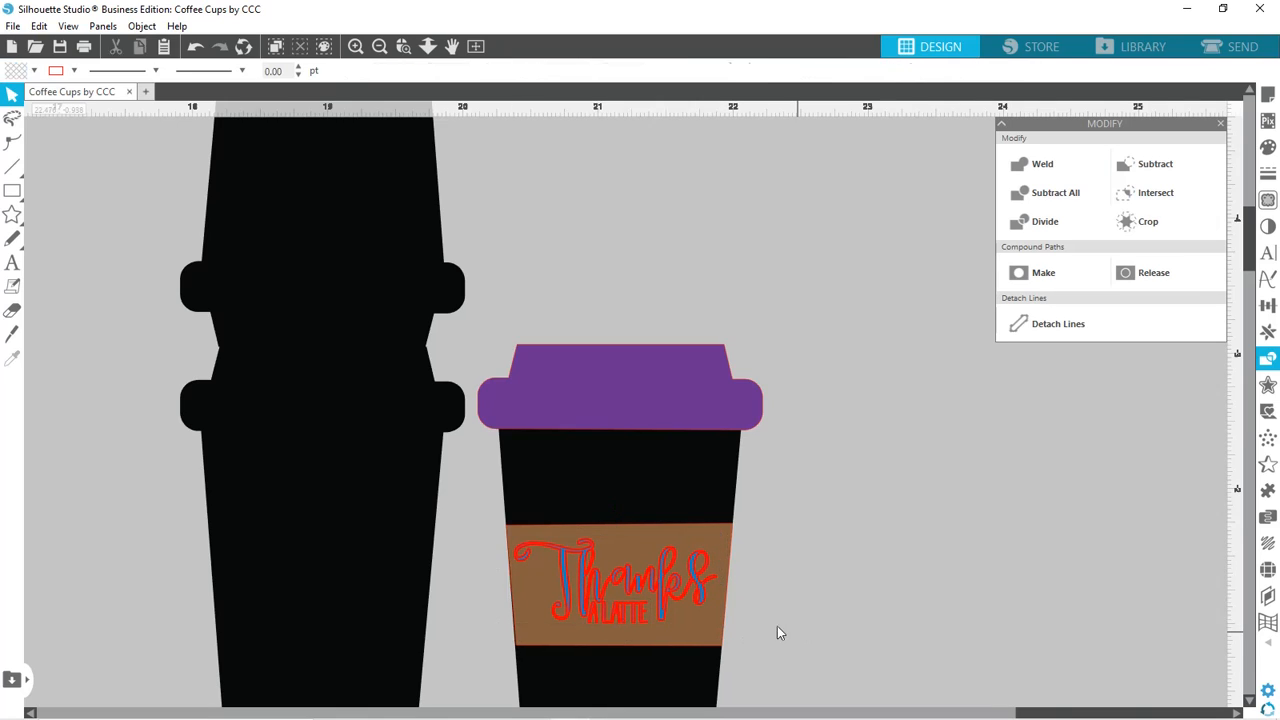
# Center the "Thanks a Latte" lettering horizontally and vertically on the brown sleeve.
pyautogui.click(667, 607)
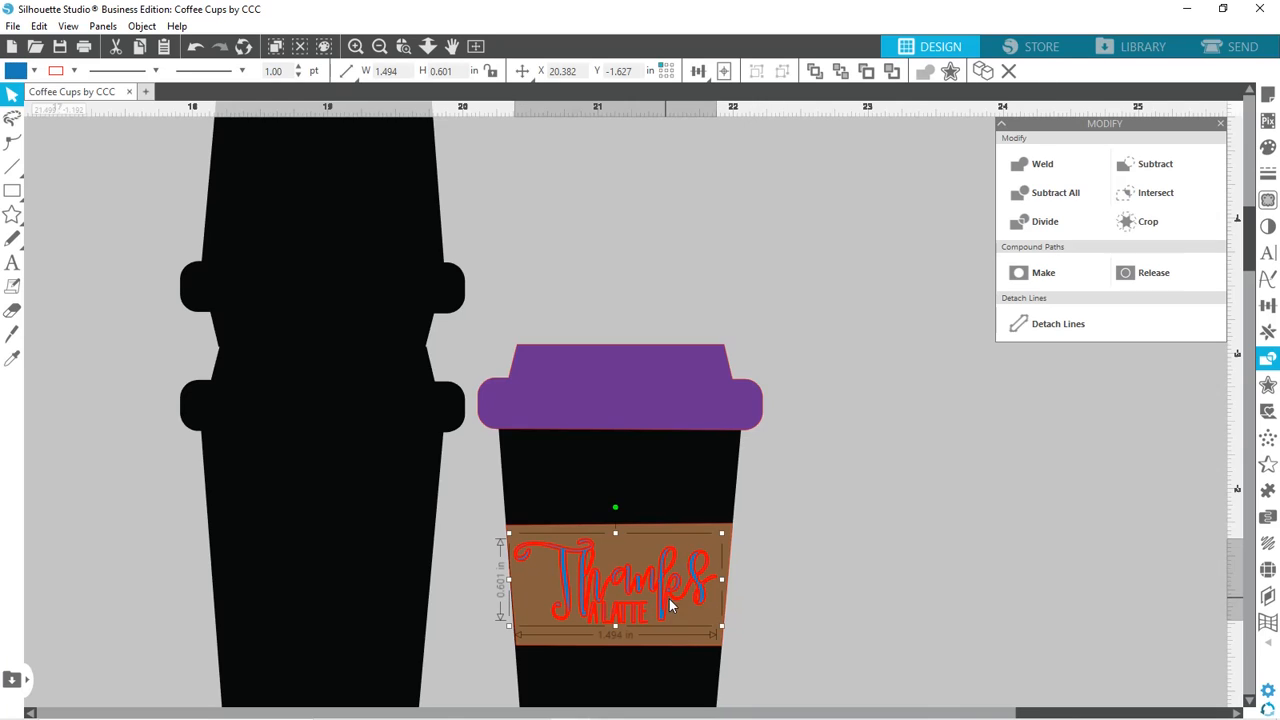
pyautogui.click(687, 647)
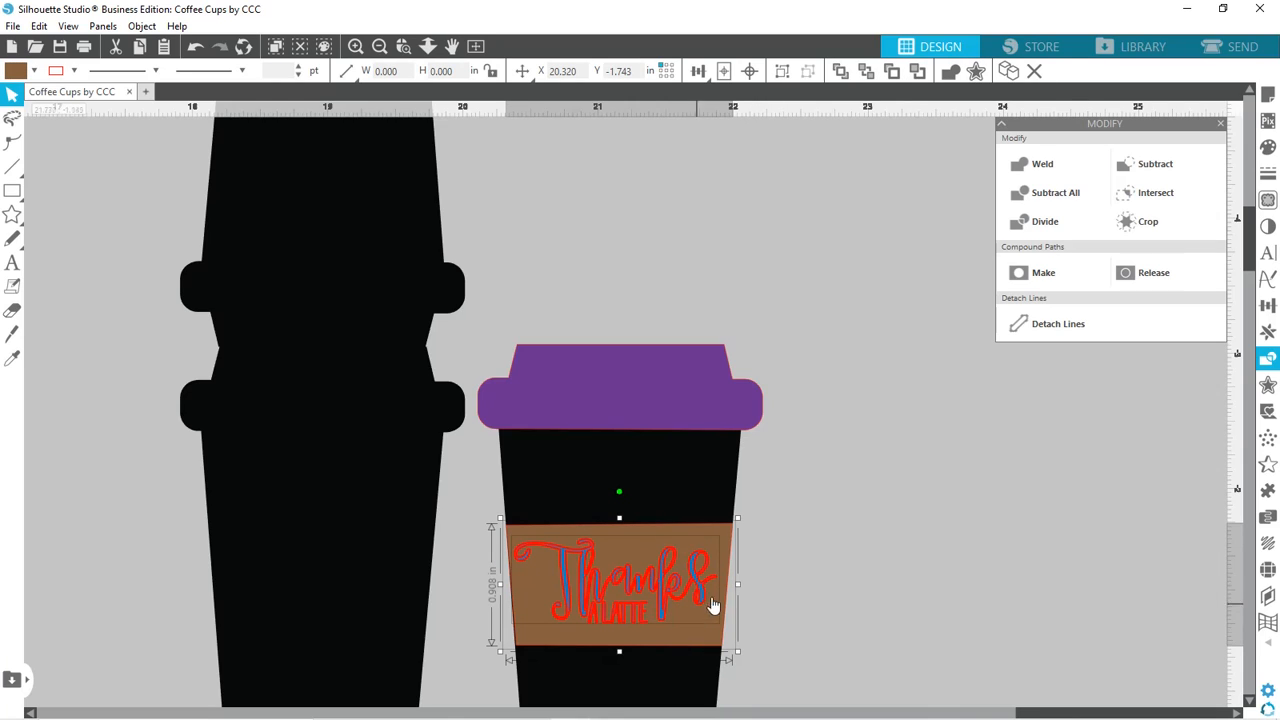
pyautogui.click(698, 71)
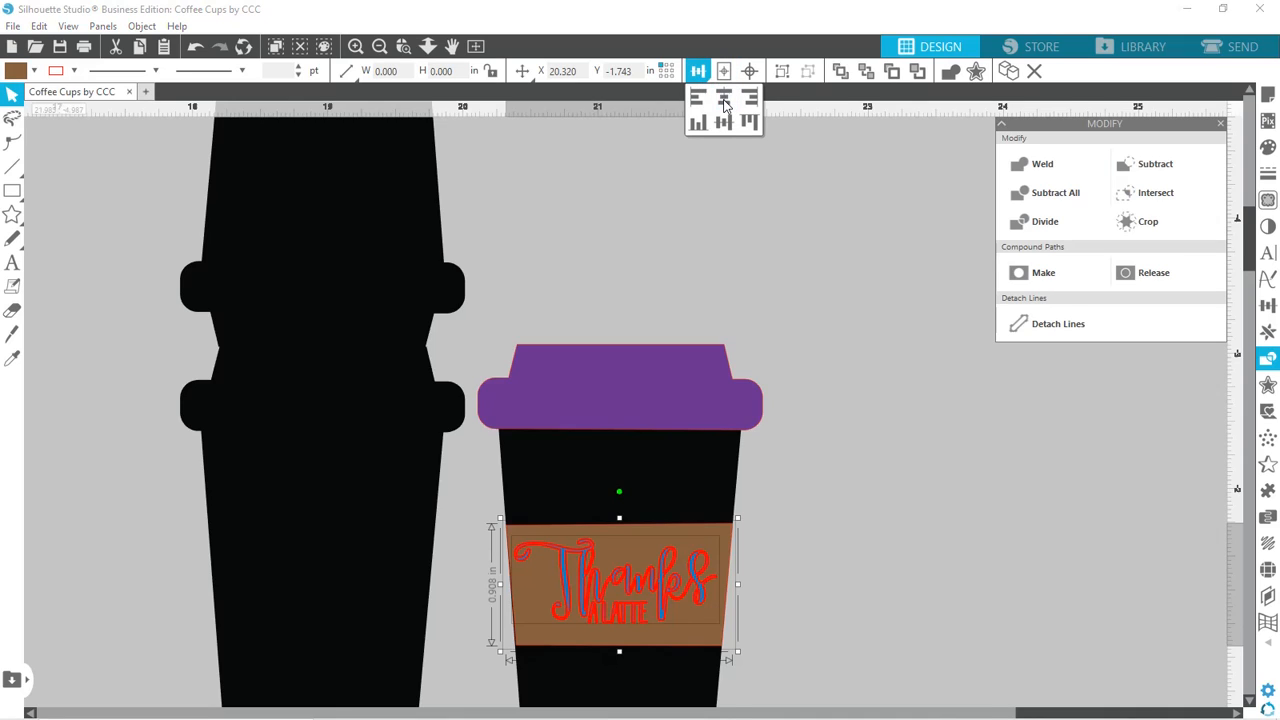
pyautogui.click(724, 98)
pyautogui.click(723, 124)
pyautogui.click(820, 460)
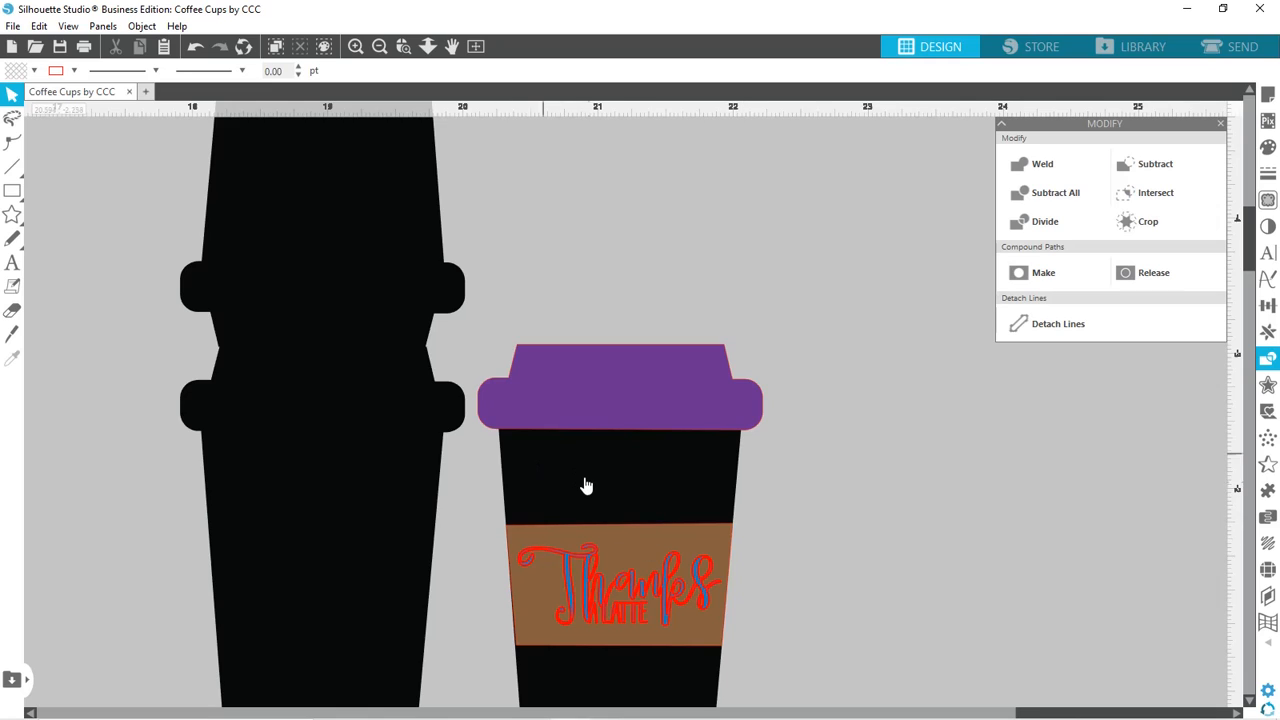
# Draw an unfilled rectangle about 1.41 in wide by 2.06 in high on the lower black cup's body and nudge it slightly down.
pyautogui.click(10, 193)
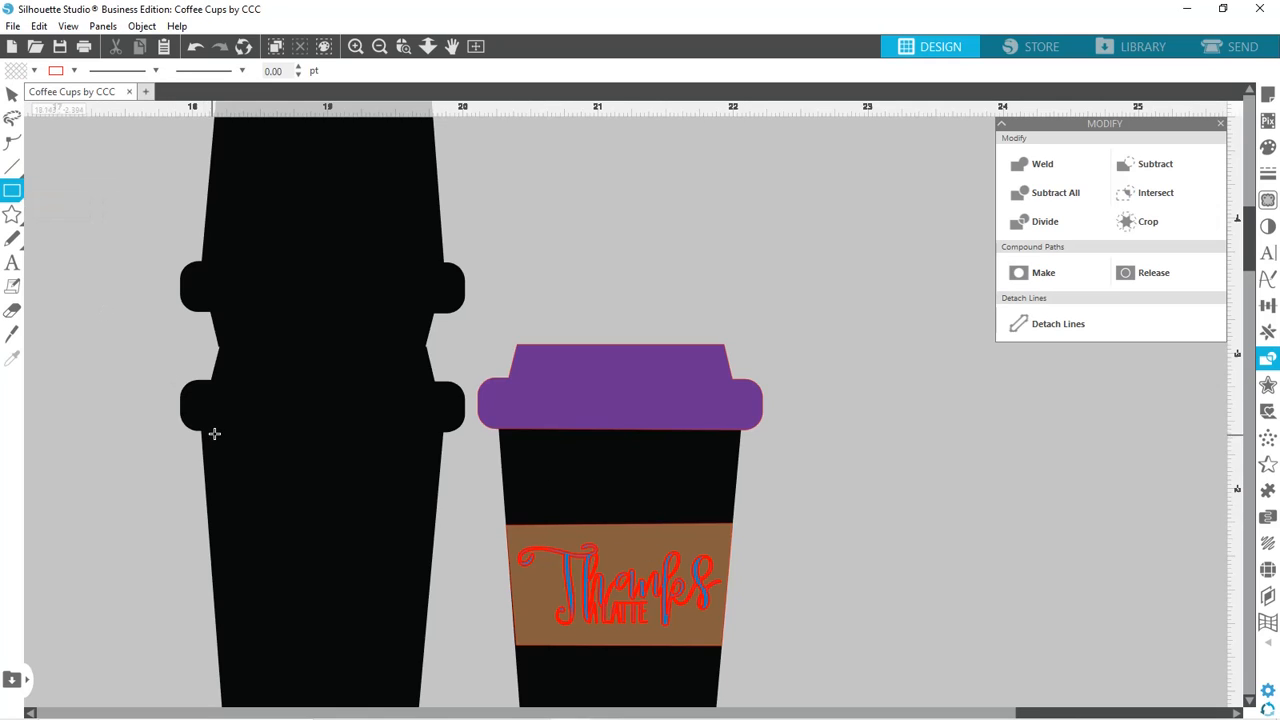
pyautogui.moveTo(244, 432); pyautogui.dragTo(408, 710)
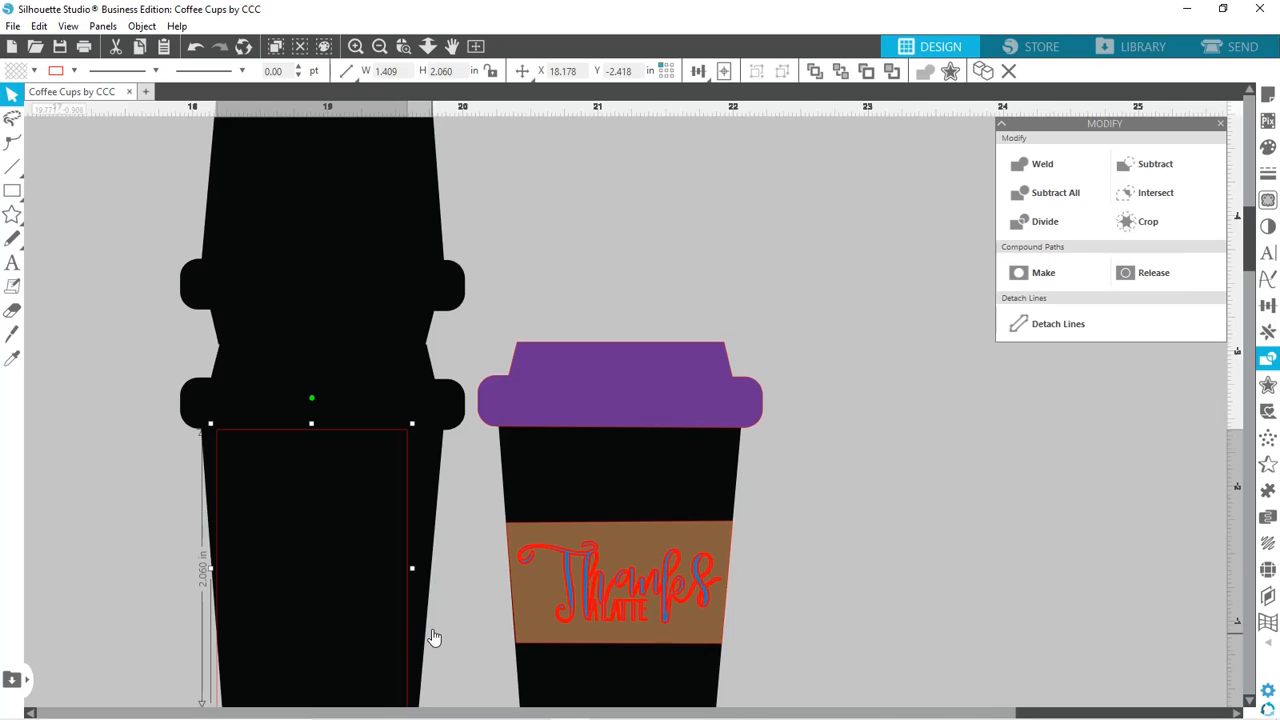
pyautogui.press('Down')
pyautogui.press('Down')
pyautogui.press('Down')
pyautogui.press('Down')
pyautogui.press('Down')
pyautogui.press('Down')
pyautogui.press('Down')
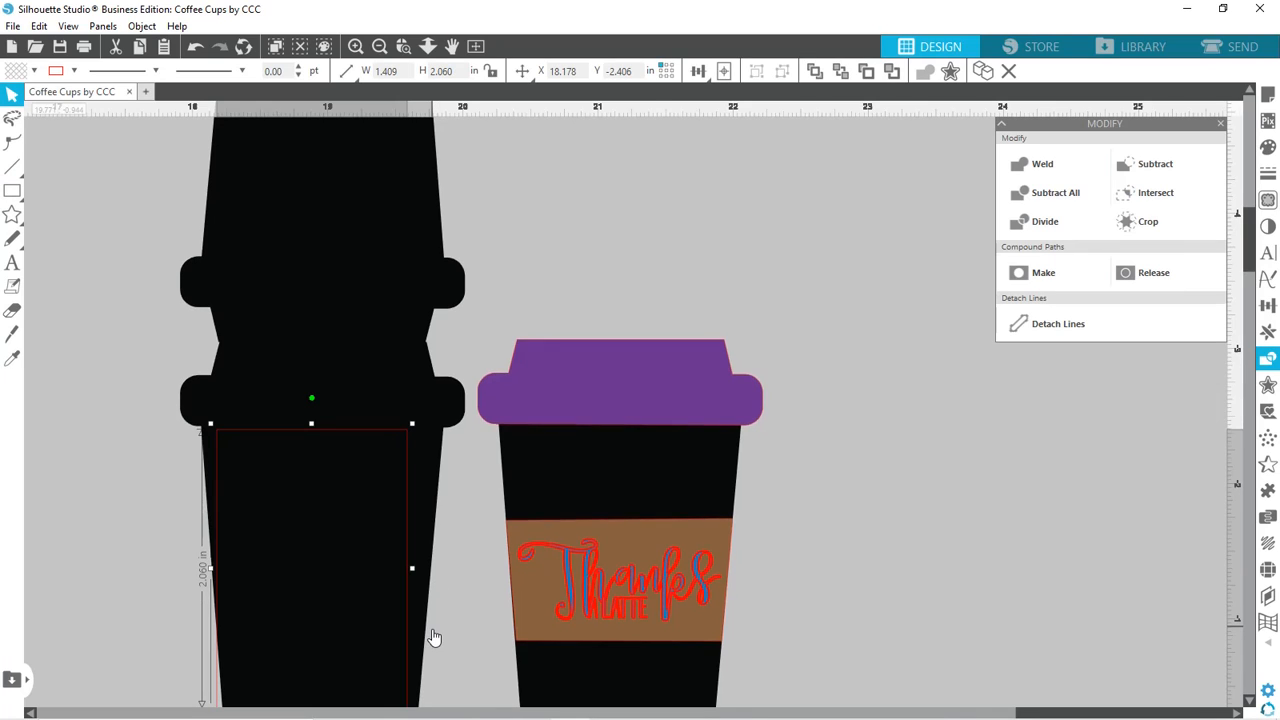
# Shift the rectangle slightly right to X 18.245 in so it sits evenly within the lower black cup's body.
pyautogui.click(1247, 700)
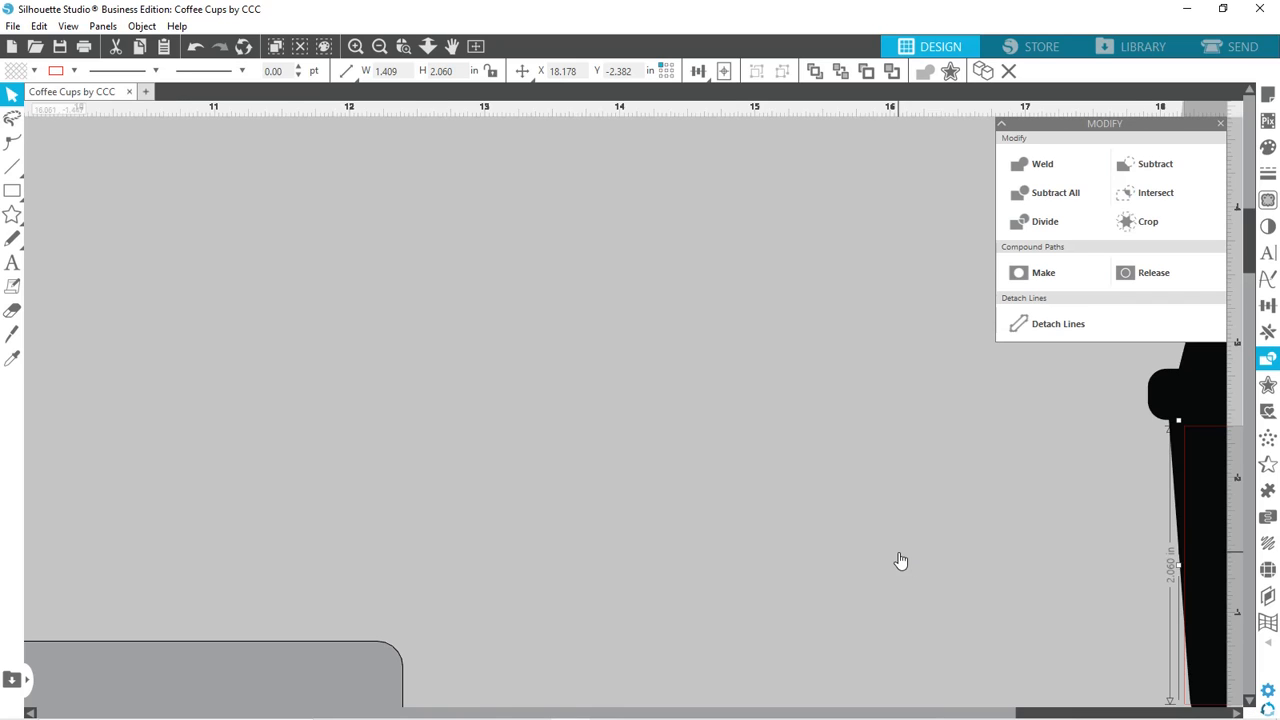
pyautogui.scroll(-2, 900, 560)
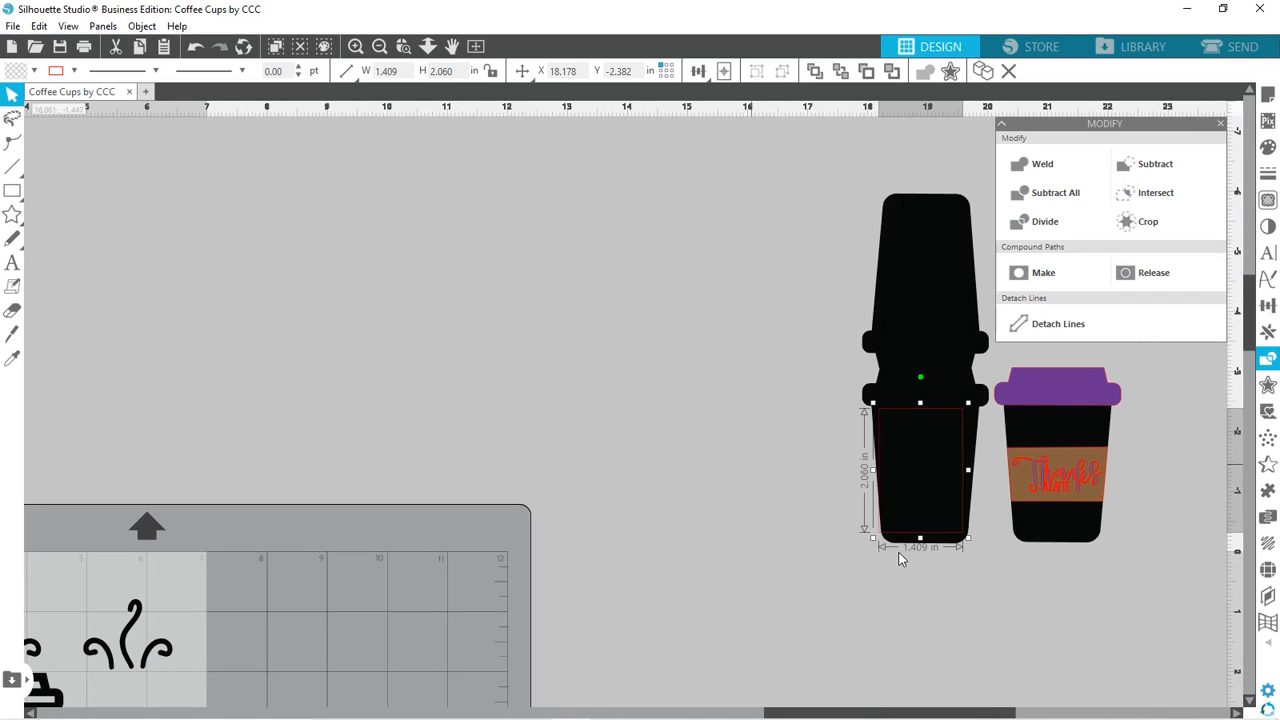
pyautogui.moveTo(926, 417); pyautogui.dragTo(925, 413)
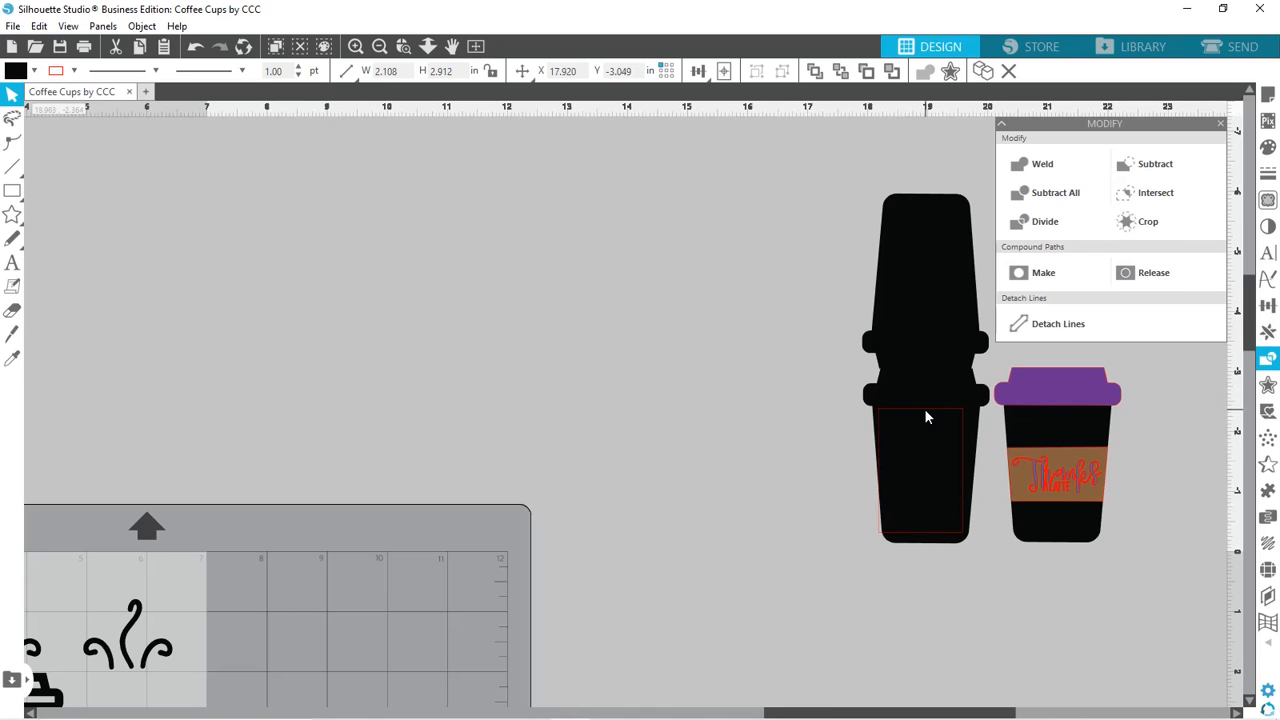
pyautogui.click(925, 412)
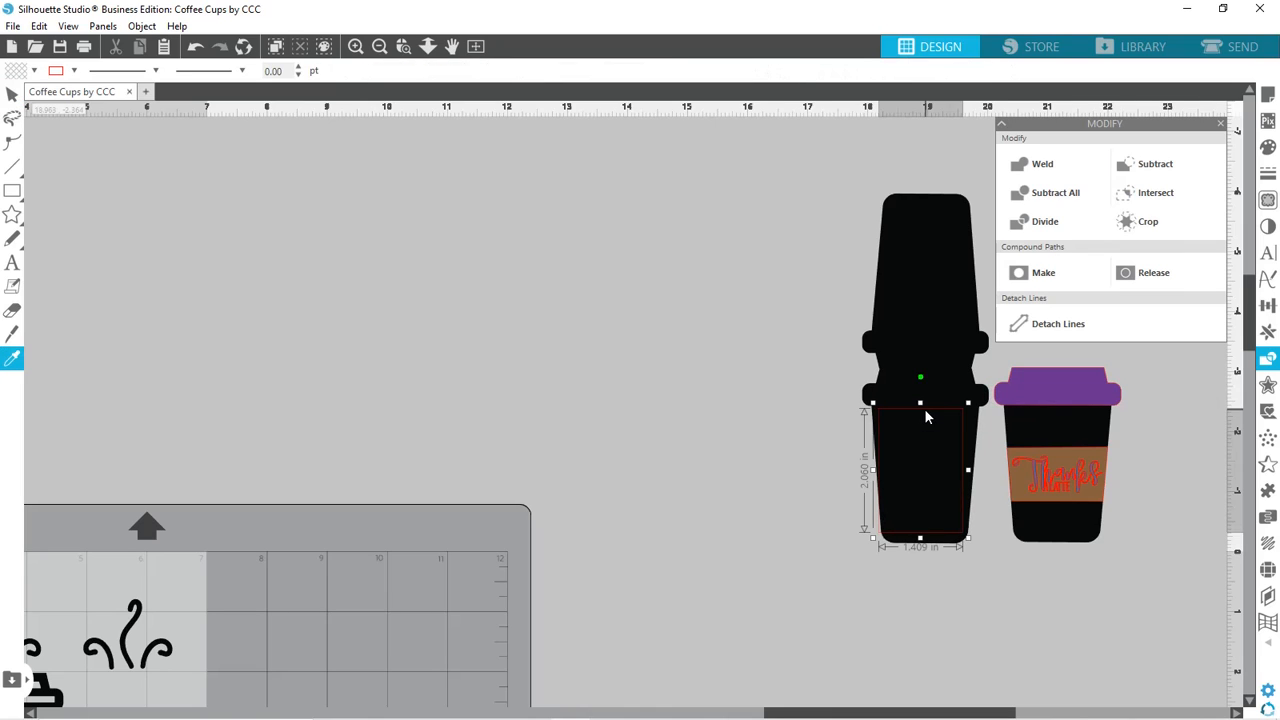
pyautogui.click(802, 580)
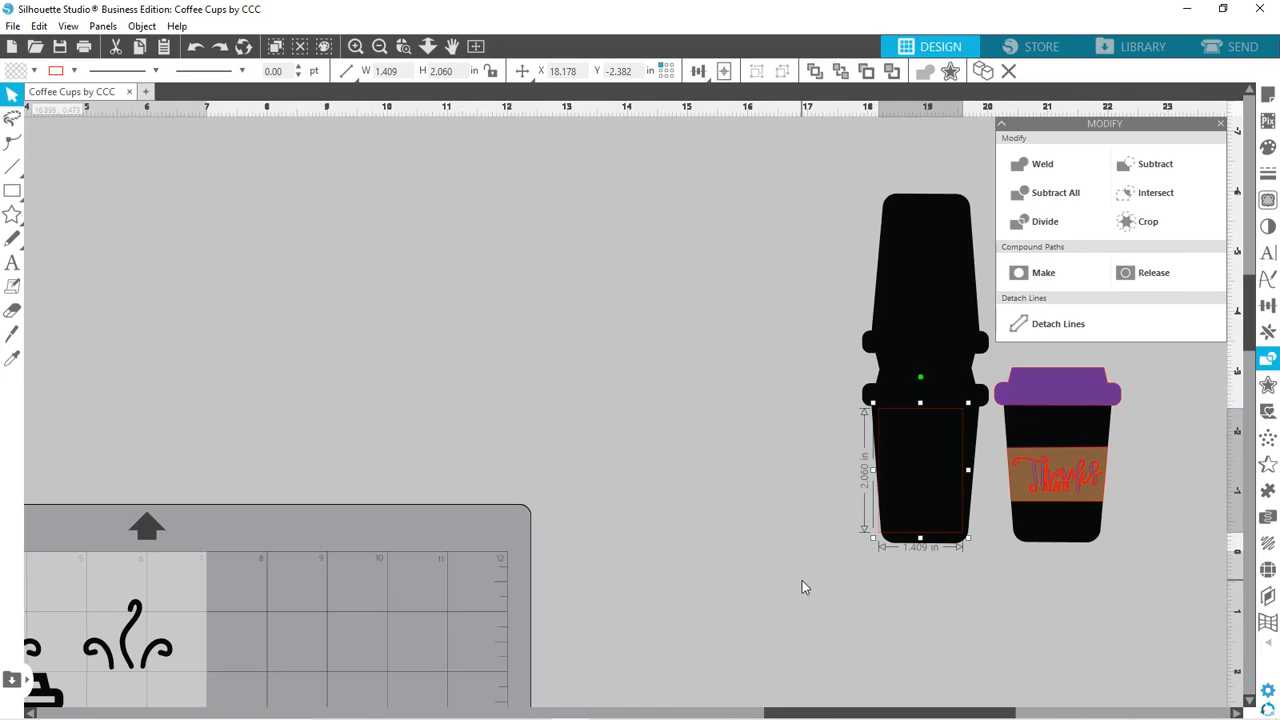
pyautogui.click(880, 541)
pyautogui.moveTo(878, 540); pyautogui.dragTo(877, 538)
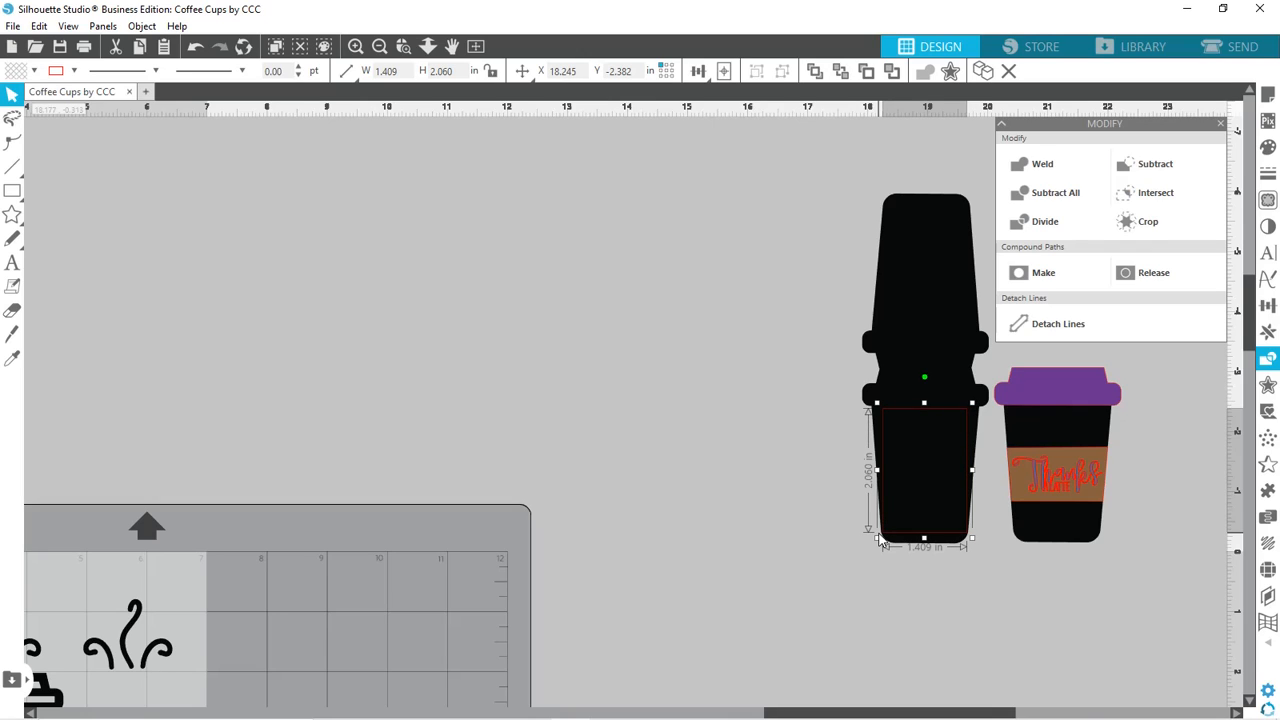
pyautogui.click(403, 46)
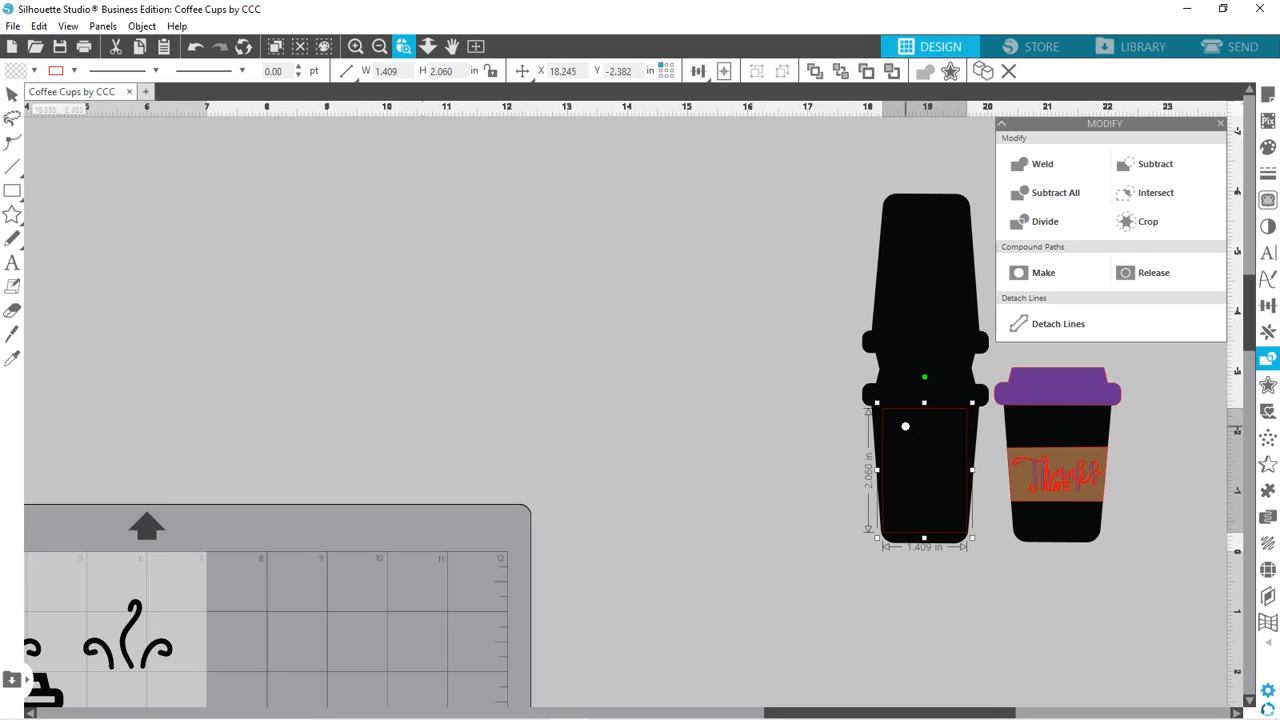
pyautogui.click(924, 408)
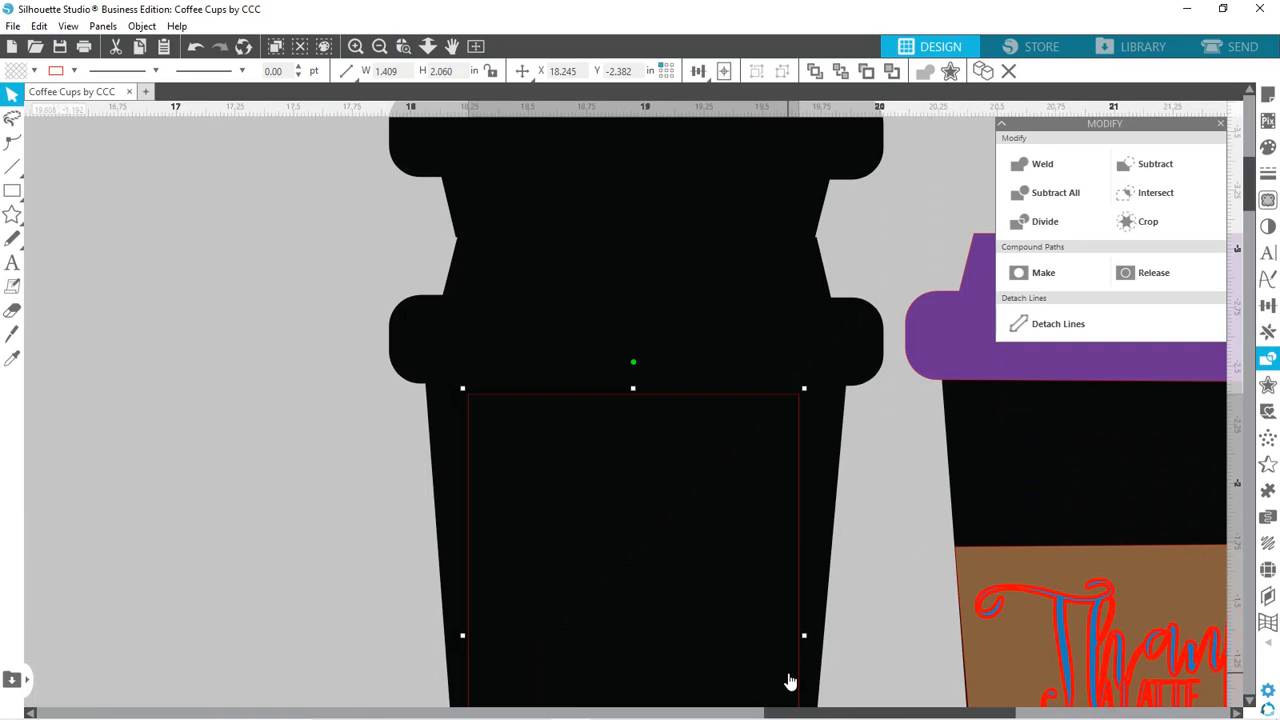
pyautogui.click(1220, 124)
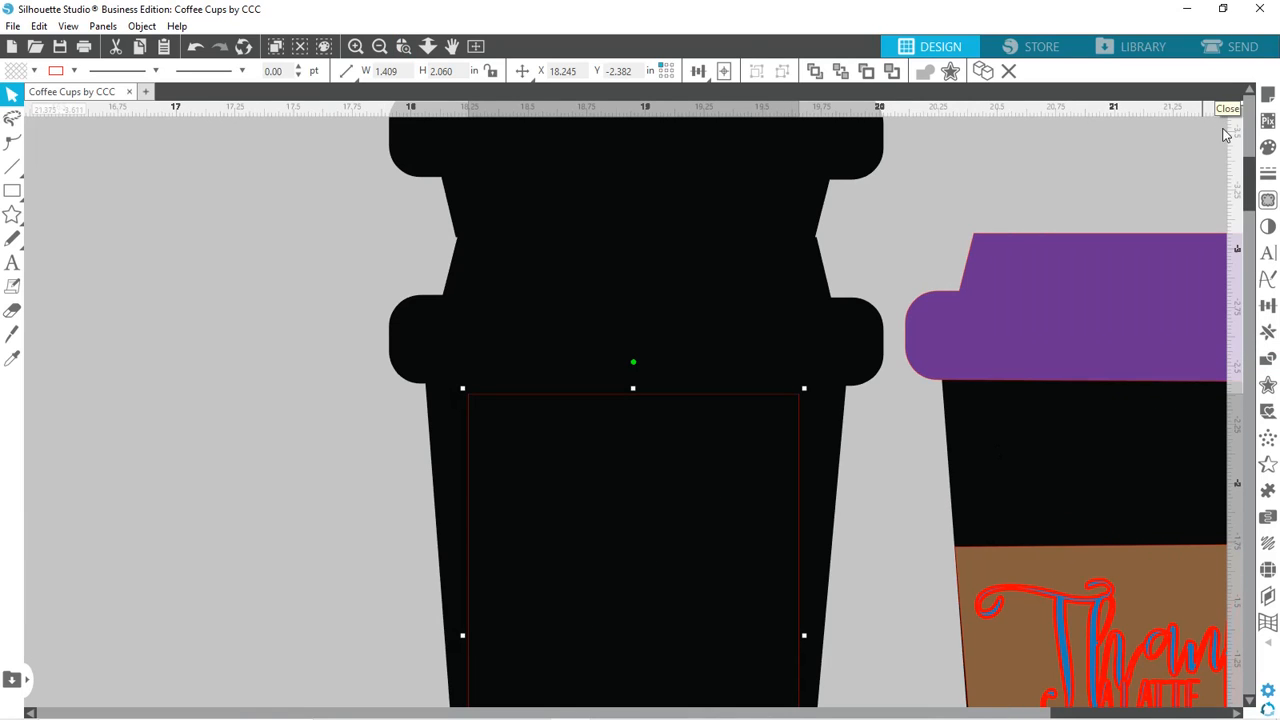
pyautogui.click(379, 47)
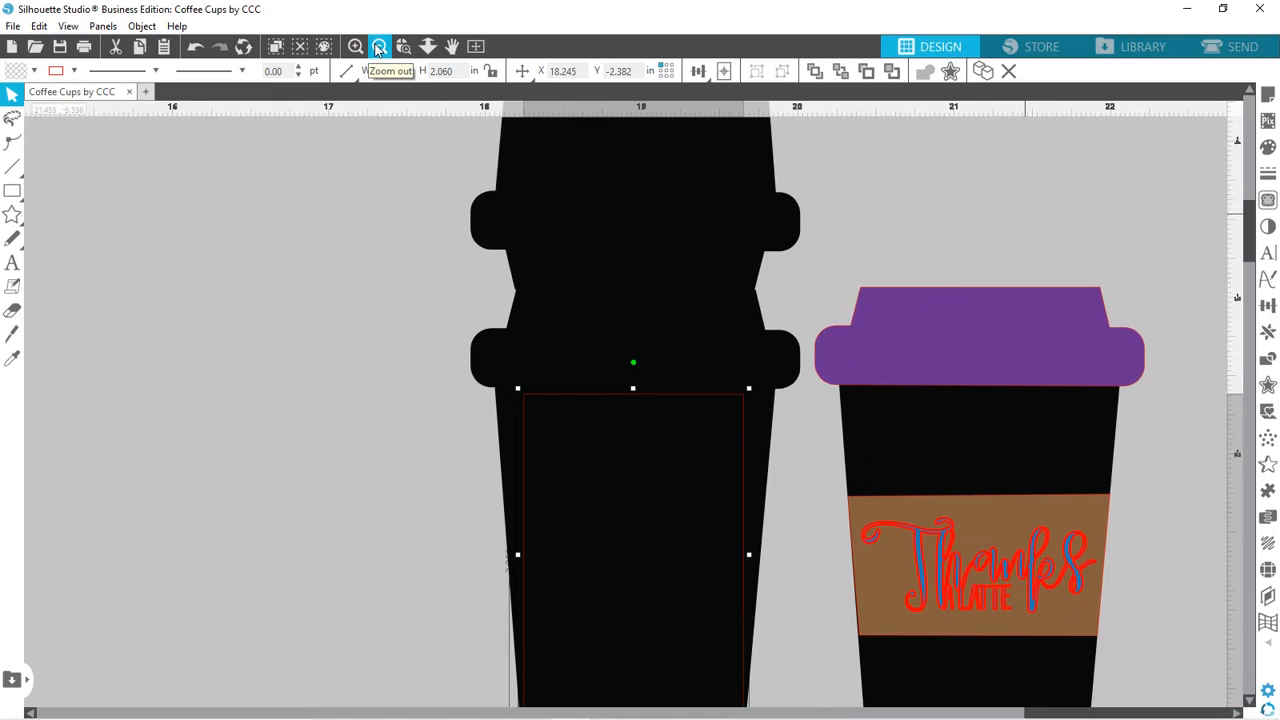
pyautogui.click(379, 47)
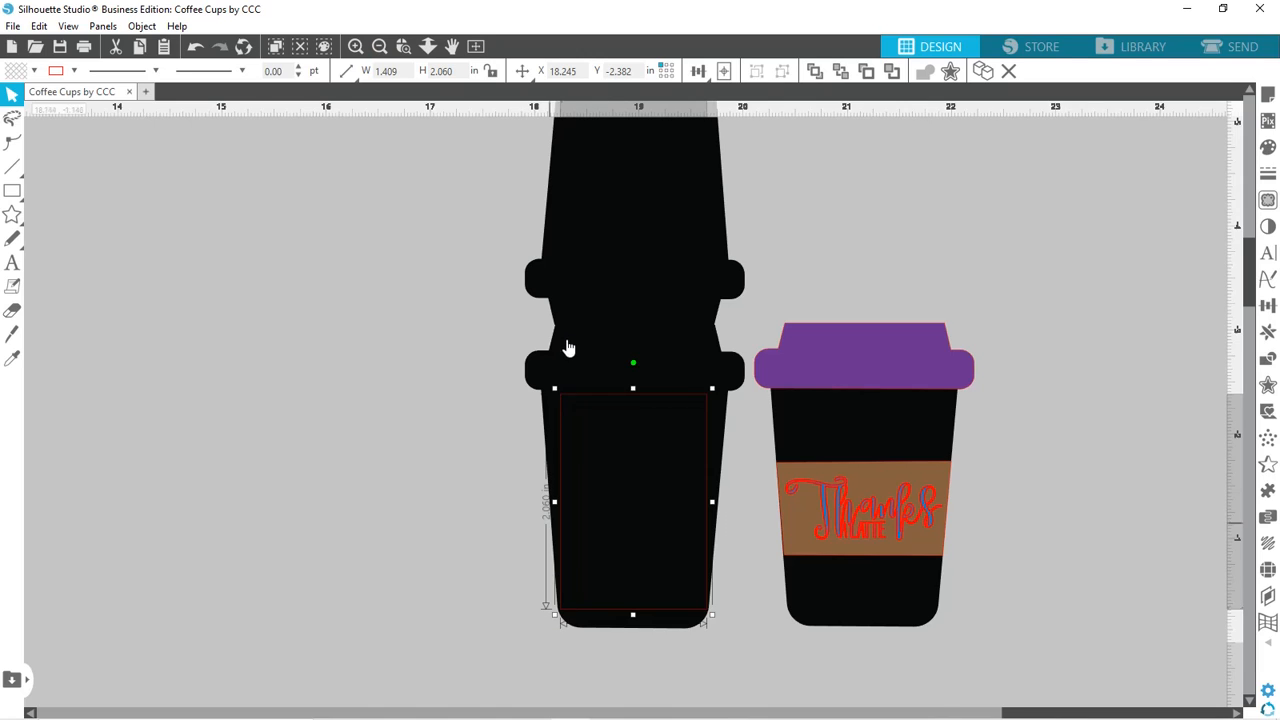
# Edit the rectangle's points, moving both upper corners slightly outward toward the cup's sides.
pyautogui.doubleClick(565, 400)
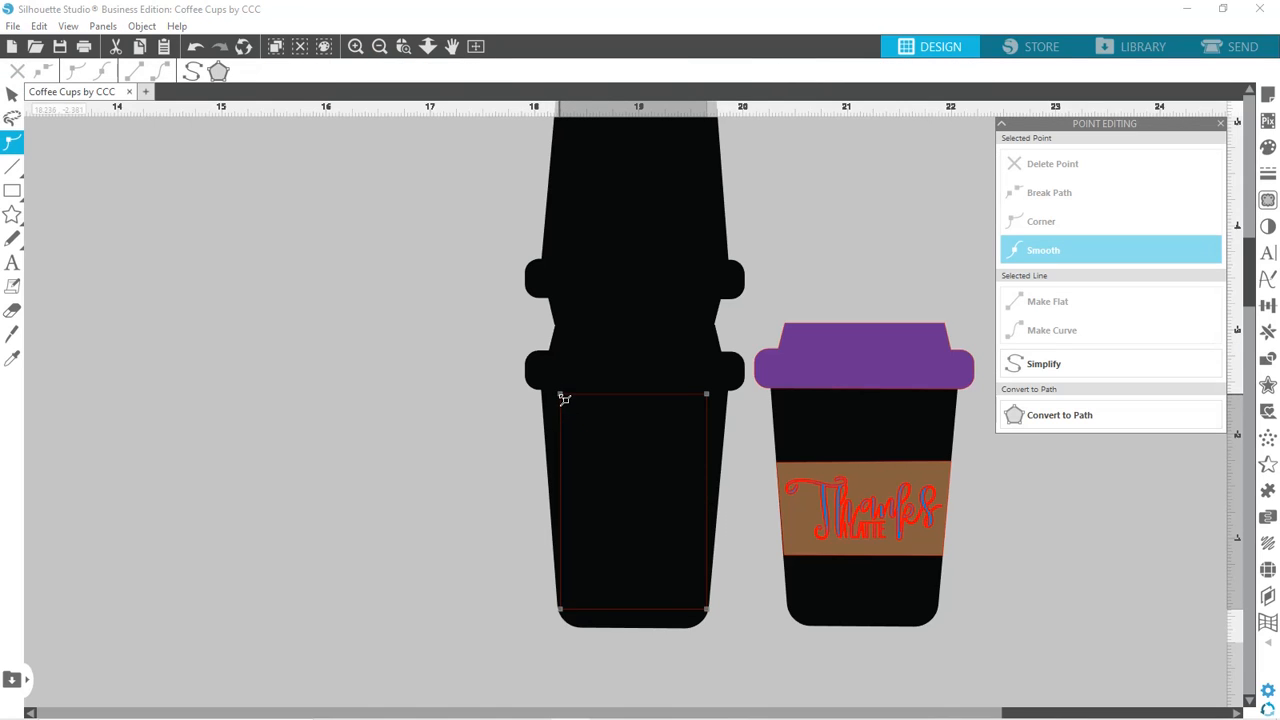
pyautogui.click(562, 397)
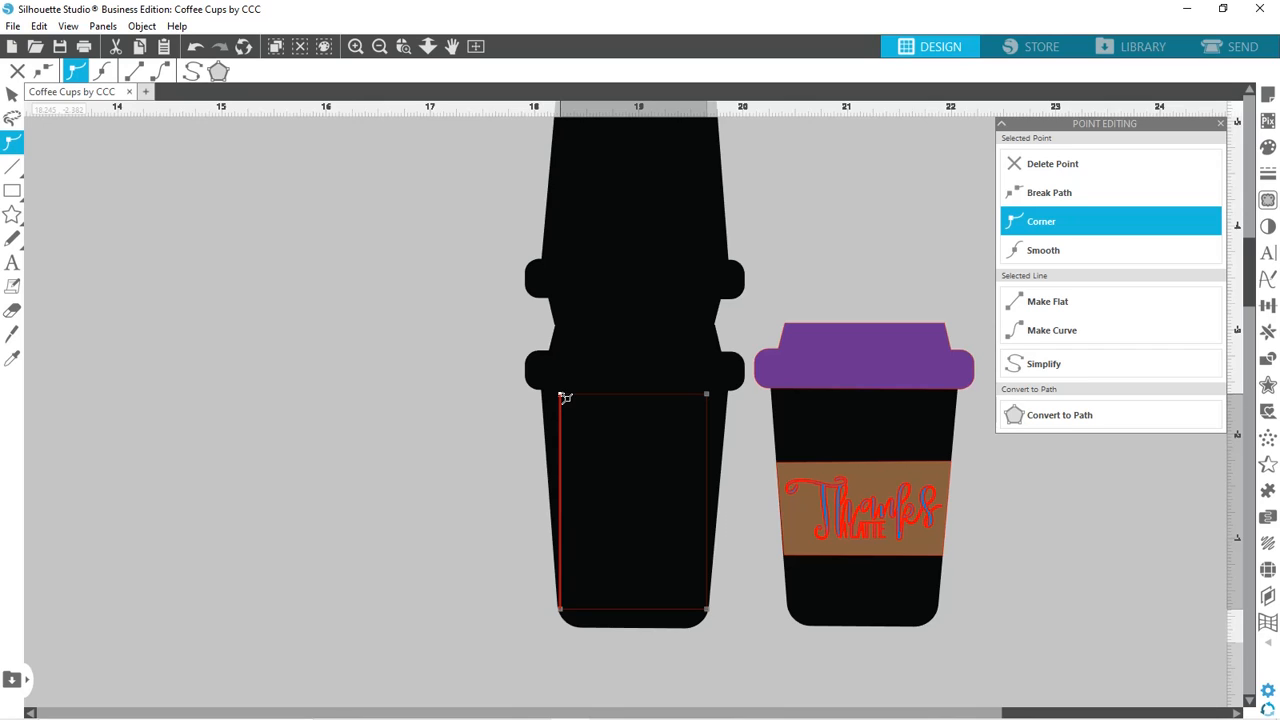
pyautogui.press('Left')
pyautogui.press('Left')
pyautogui.press('Left')
pyautogui.press('Left')
pyautogui.press('Left')
pyautogui.press('Left')
pyautogui.click(708, 396)
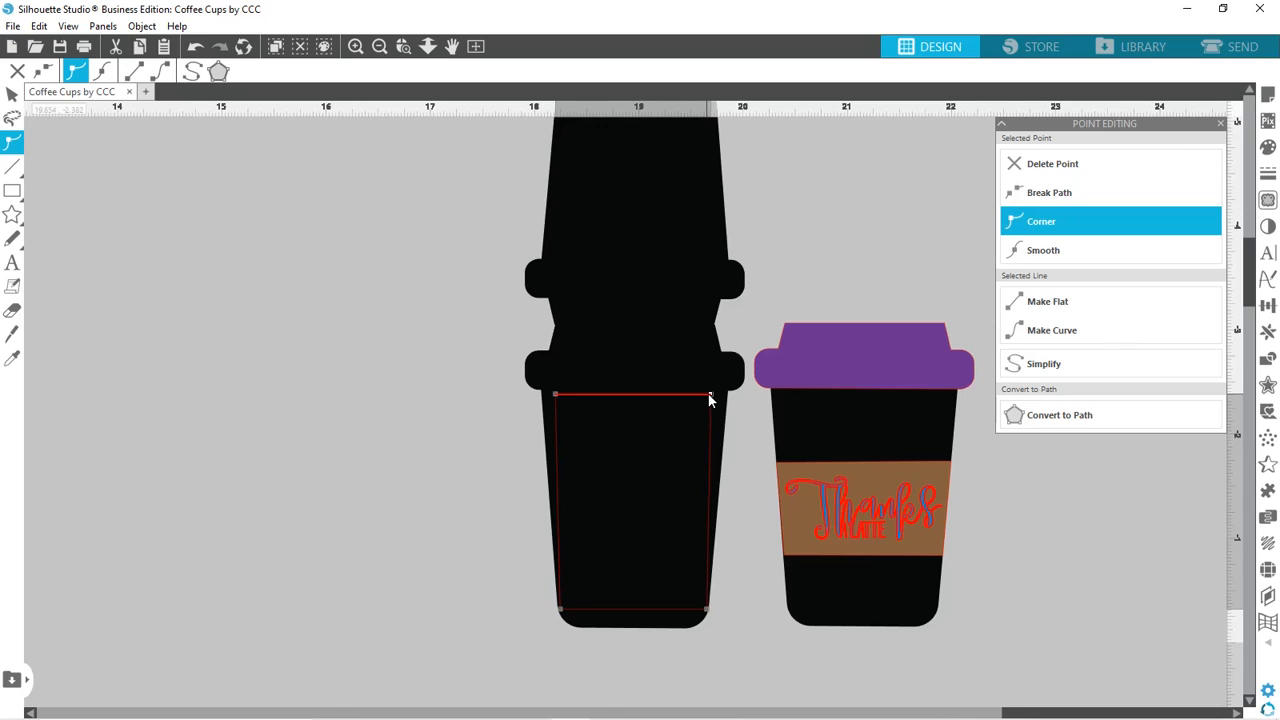
# Move the rectangle's two lower corners slightly inward to follow the cup's taper, keeping the lower-right one a corner point.
pyautogui.click(706, 612)
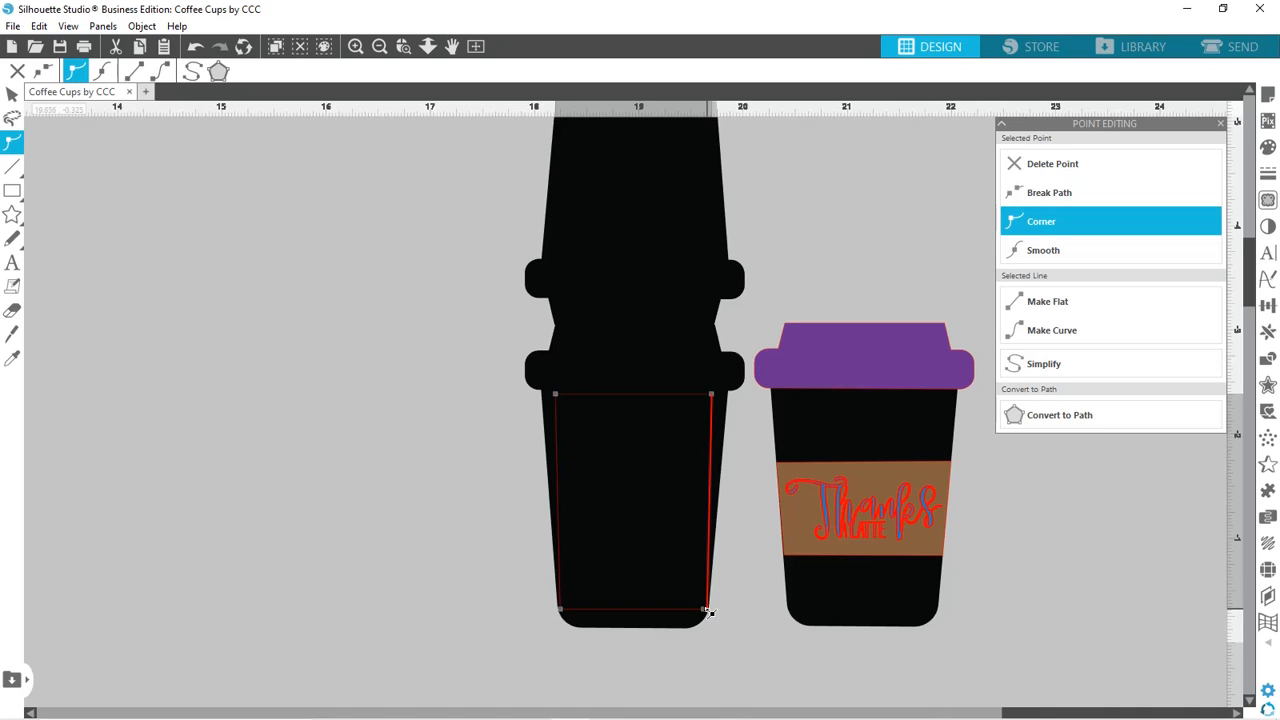
pyautogui.click(705, 610)
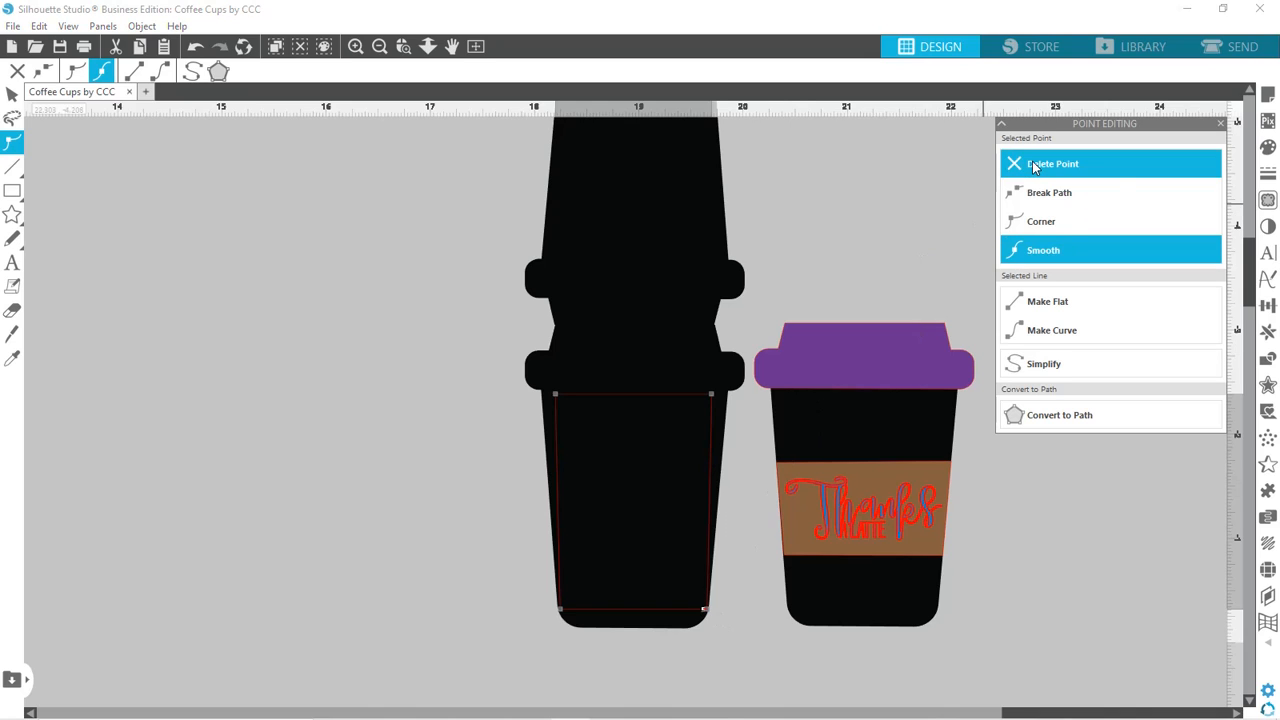
pyautogui.click(1041, 221)
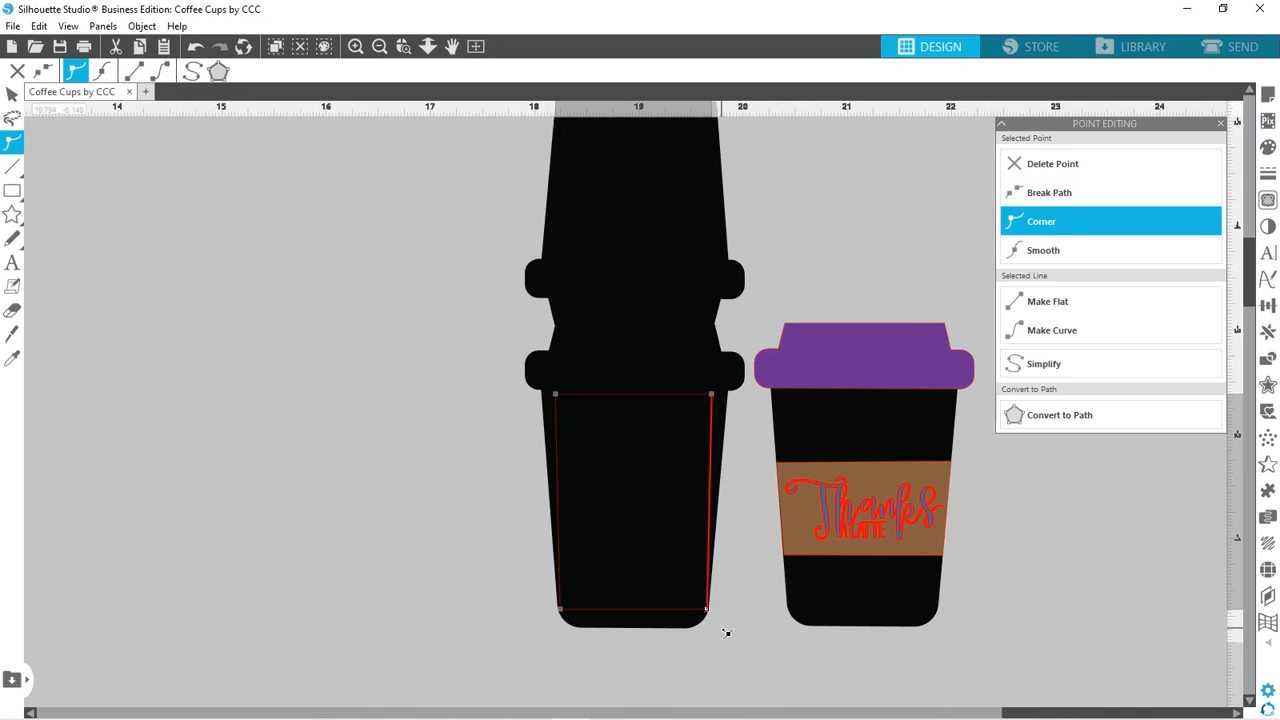
pyautogui.press('Left')
pyautogui.press('Left')
pyautogui.press('Left')
pyautogui.press('Left')
pyautogui.press('Left')
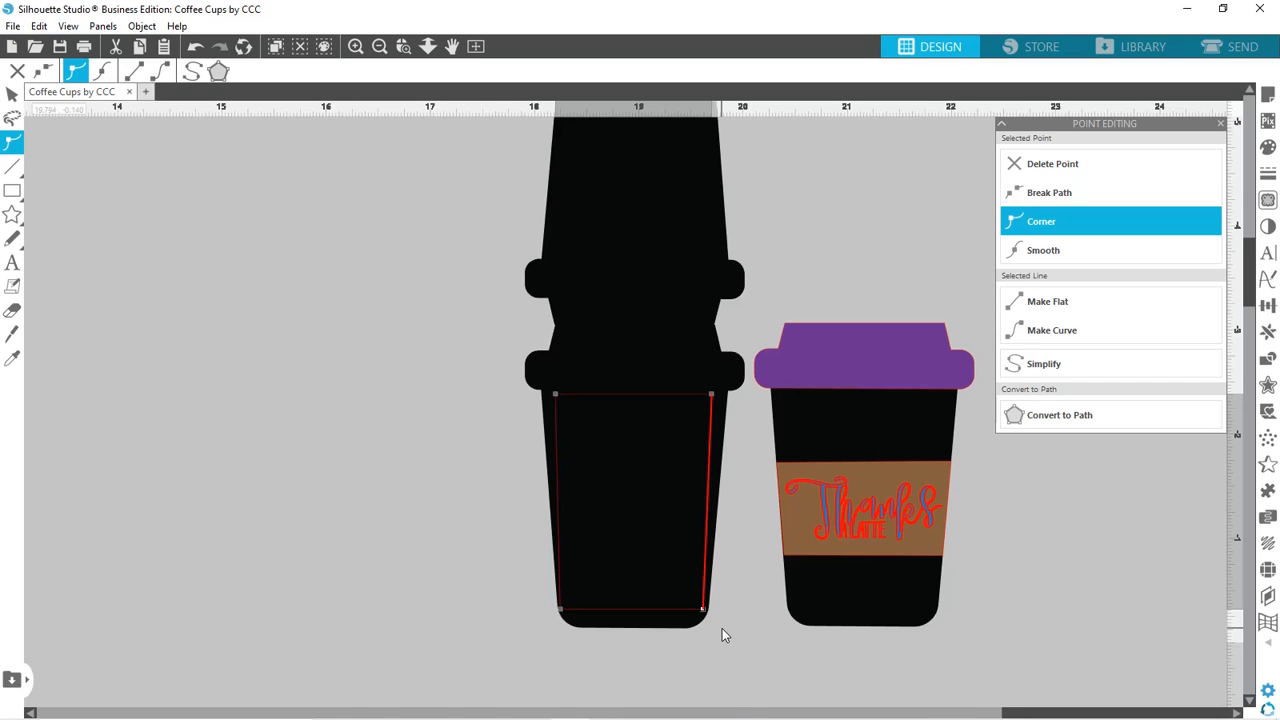
pyautogui.press('Left')
pyautogui.press('Left')
pyautogui.press('Left')
pyautogui.click(560, 609)
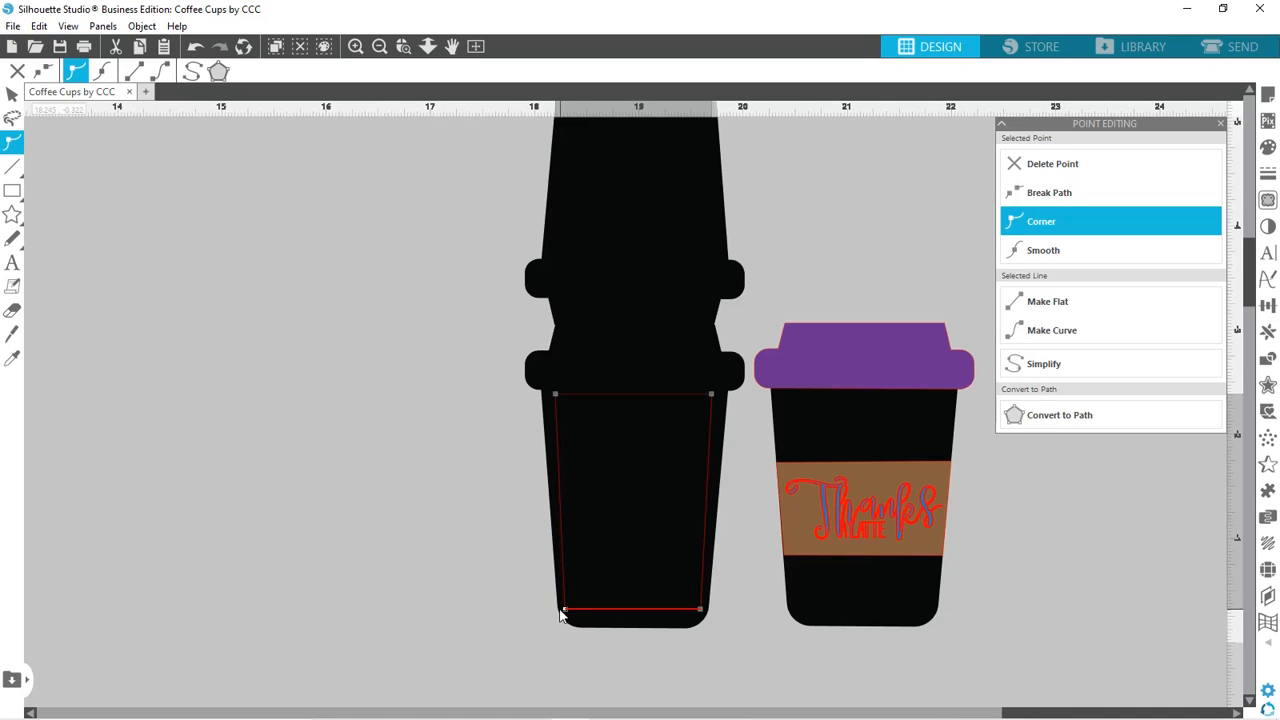
pyautogui.click(746, 694)
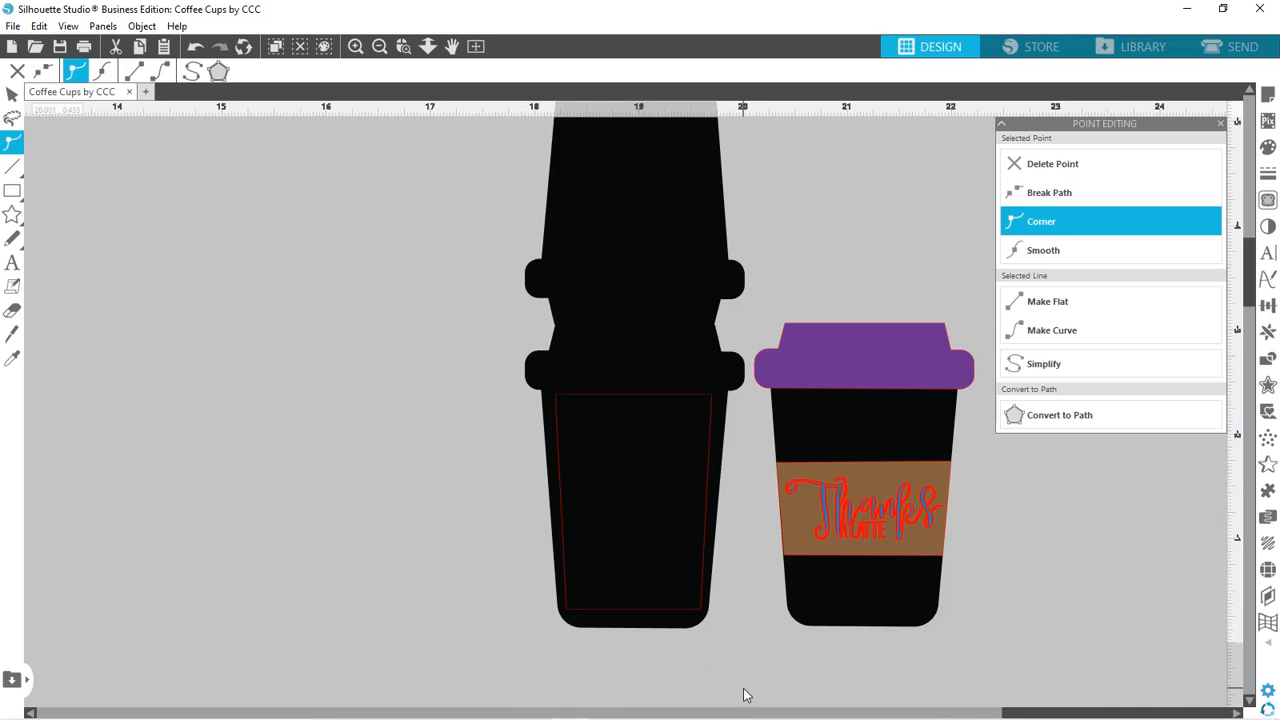
# Fill the tapered panel on the lower black cup with white.
pyautogui.click(652, 395)
pyautogui.click(652, 403)
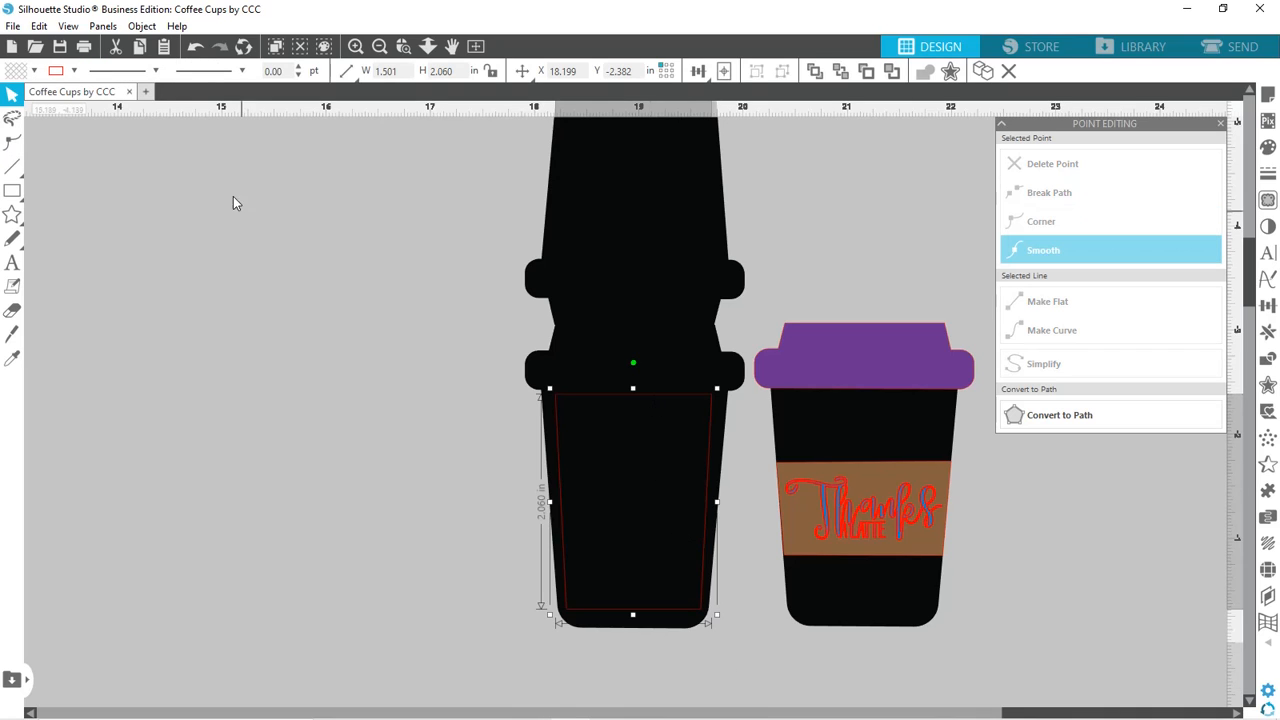
pyautogui.click(34, 72)
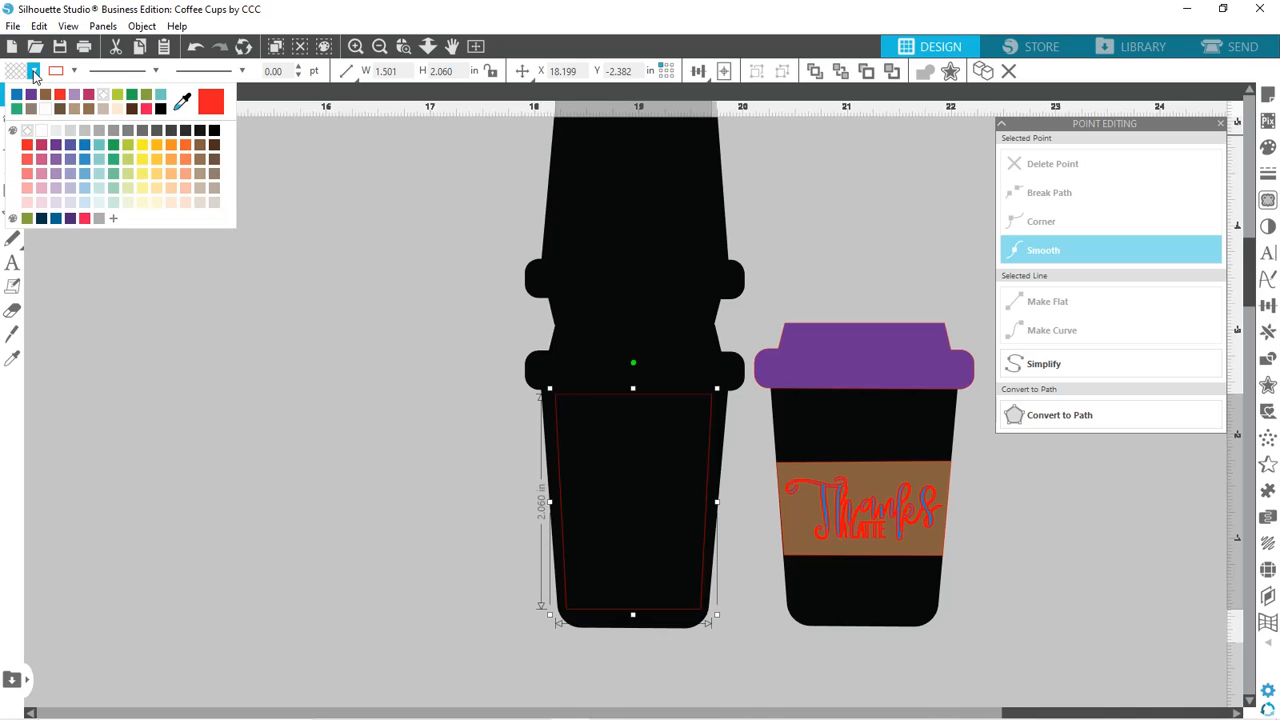
pyautogui.click(44, 110)
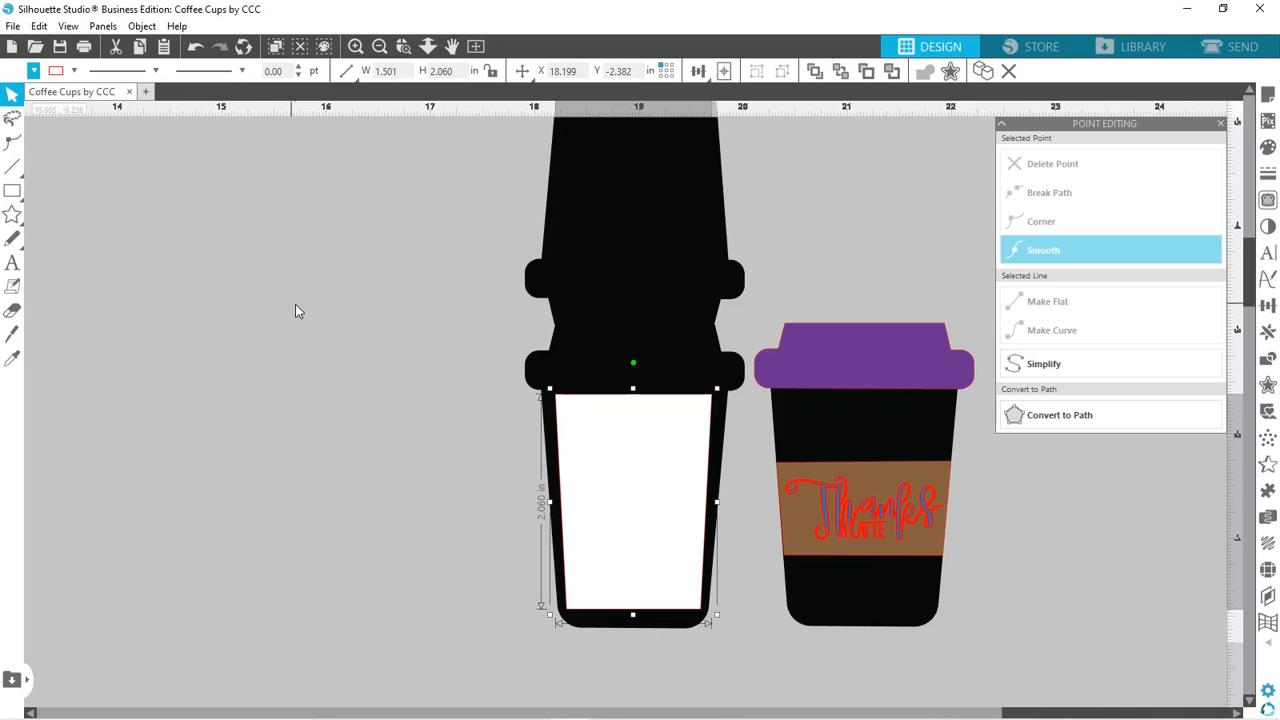
pyautogui.click(344, 396)
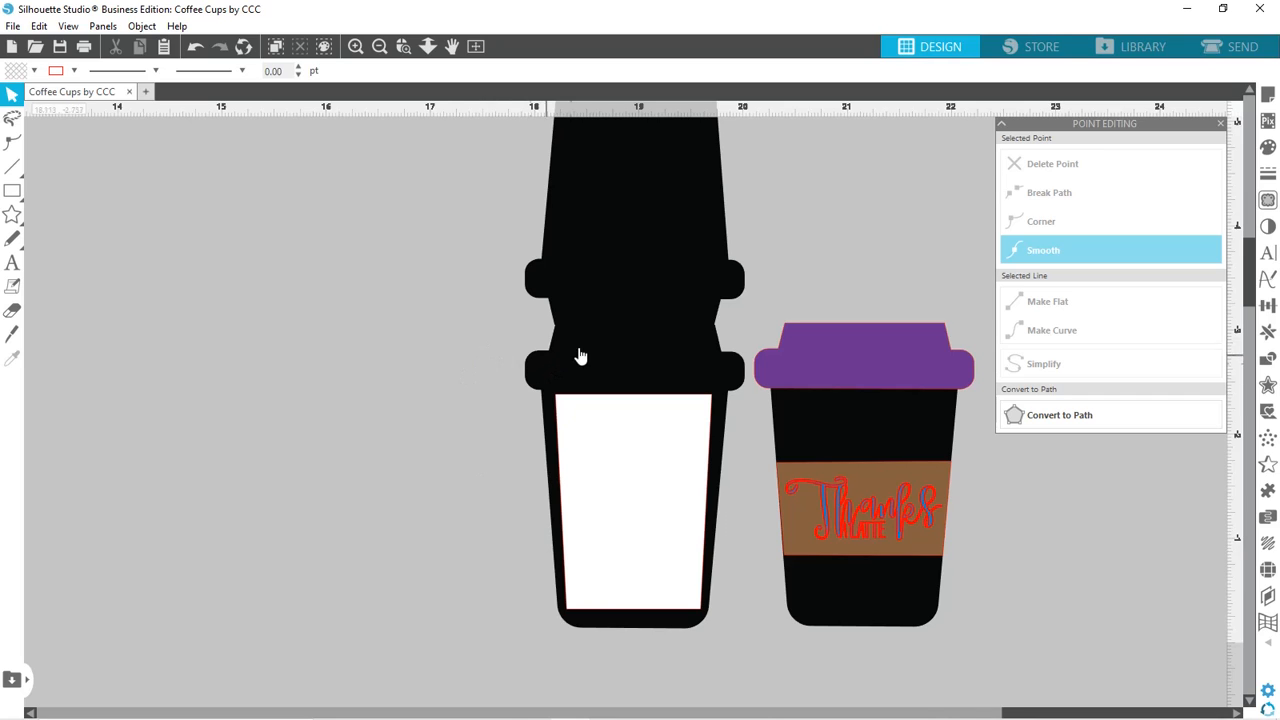
# Center the white panel on the lower black cup, and select the panel alone.
pyautogui.moveTo(510, 396); pyautogui.dragTo(735, 576)
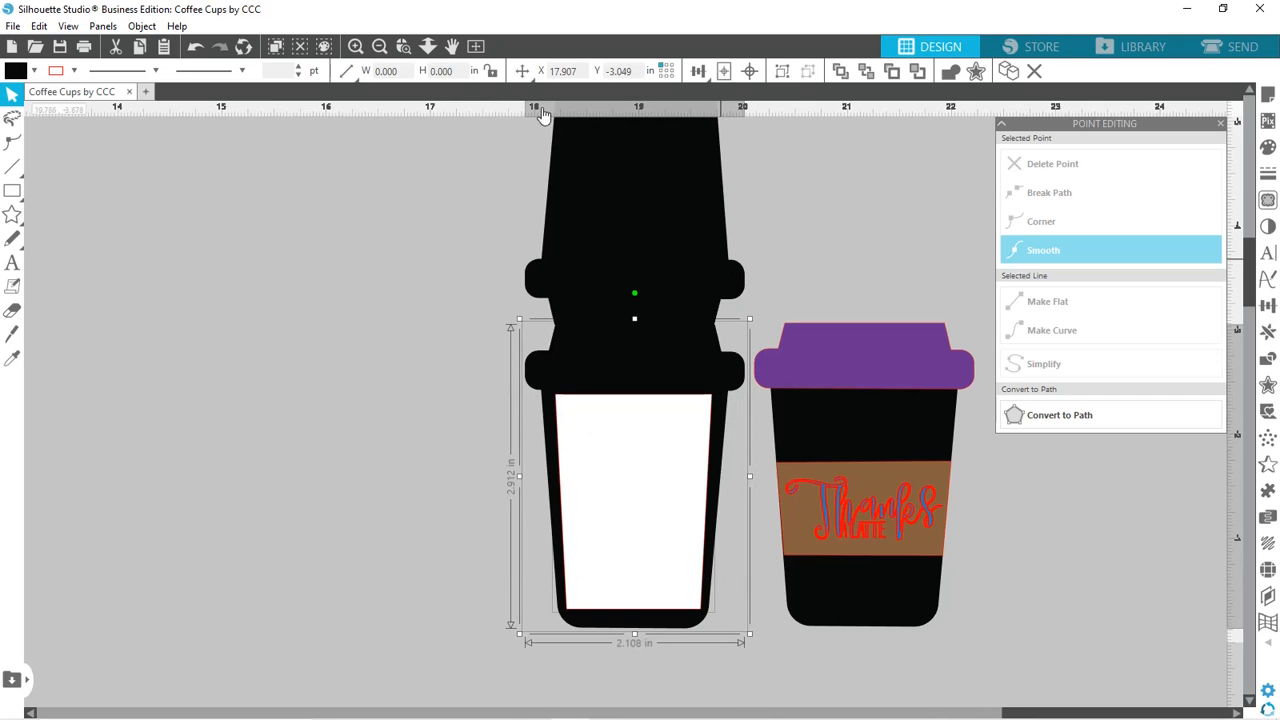
pyautogui.click(750, 72)
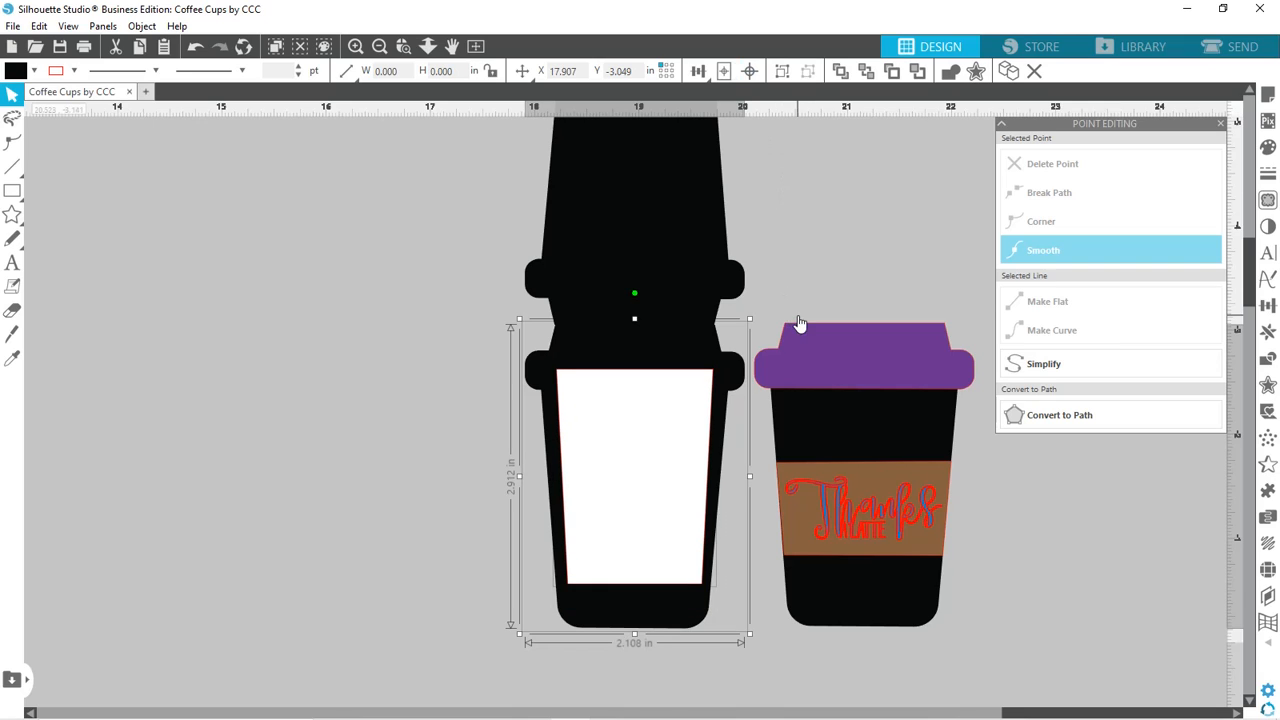
pyautogui.click(799, 279)
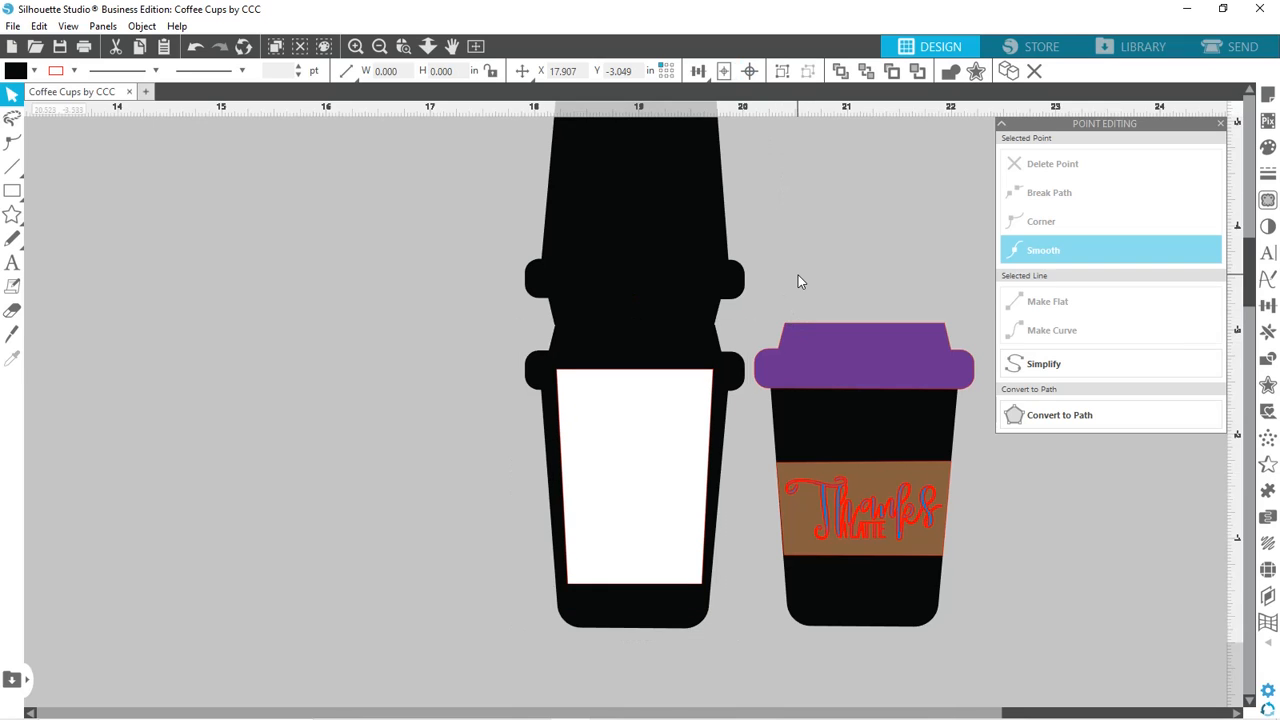
pyautogui.click(626, 478)
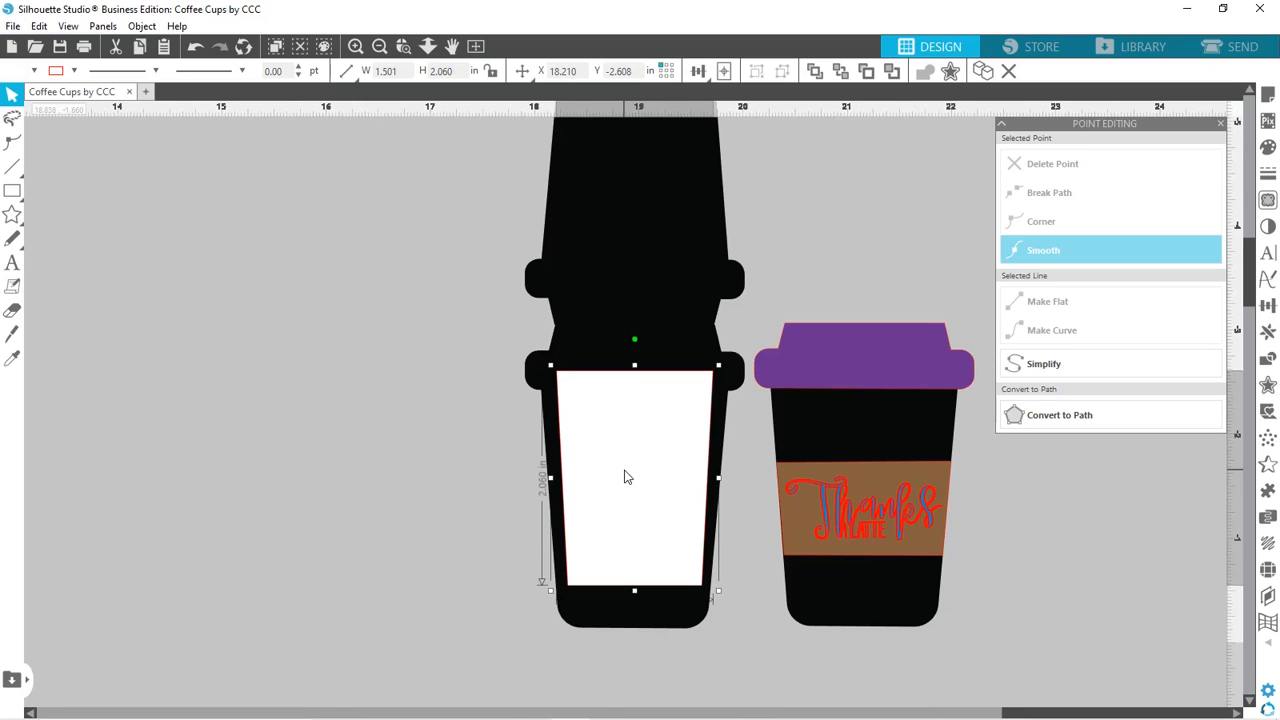
# Nudge the white panel down the lower black cup to a Y position of about -2.393 in, and deselect it.
pyautogui.press('Down')
pyautogui.press('Down')
pyautogui.press('Down')
pyautogui.press('Down')
pyautogui.press('Down')
pyautogui.press('Down')
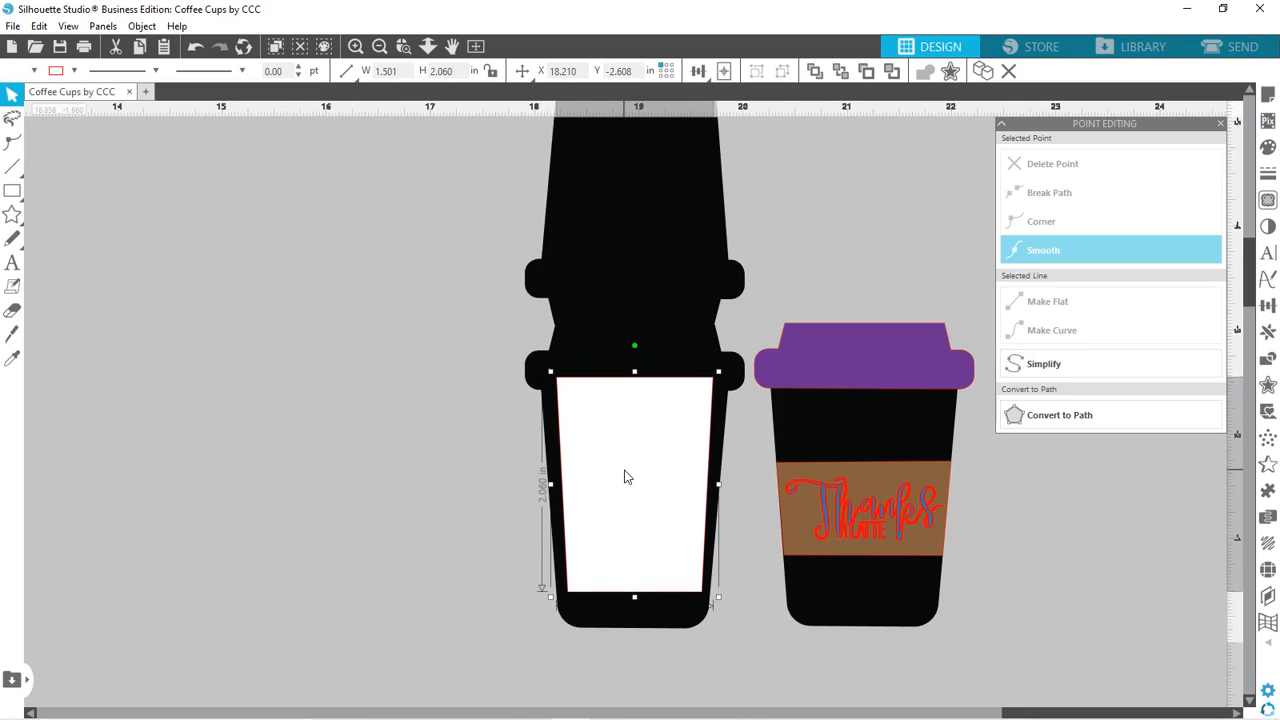
pyautogui.press('Down')
pyautogui.press('Down')
pyautogui.press('Down')
pyautogui.press('Down')
pyautogui.press('Down')
pyautogui.press('Down')
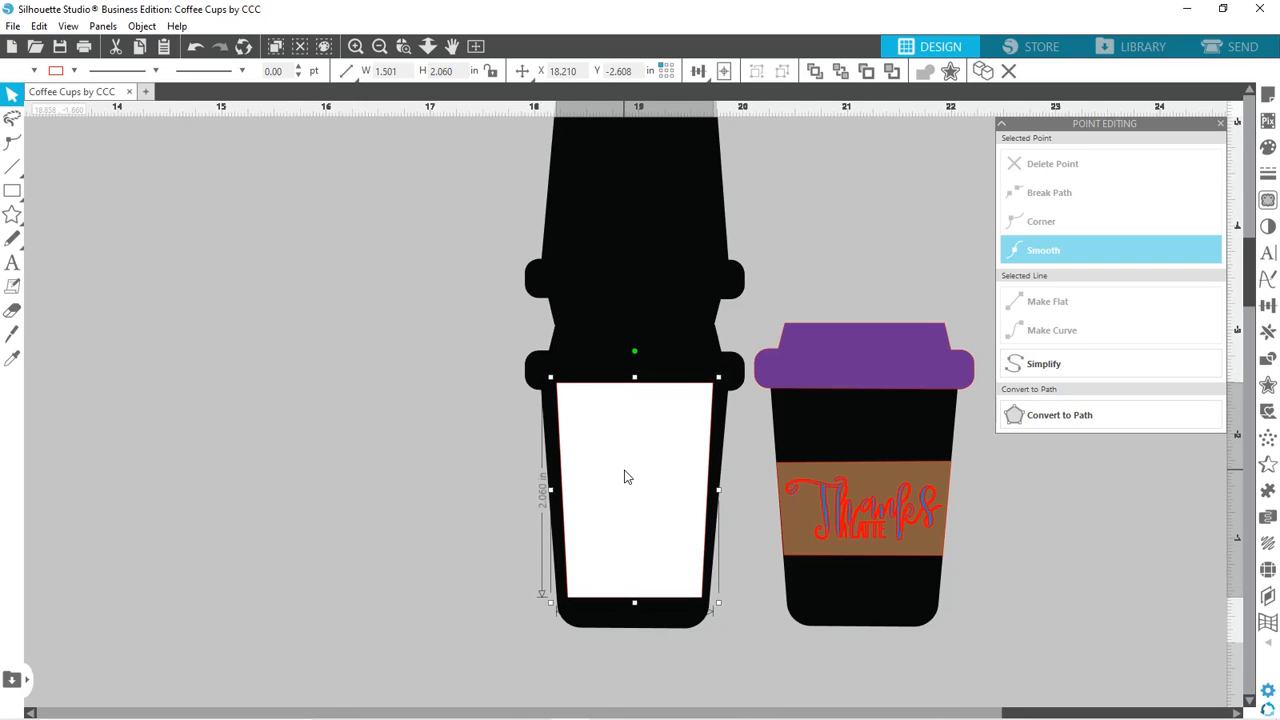
pyautogui.press('Down')
pyautogui.press('Down')
pyautogui.press('Down')
pyautogui.press('Down')
pyautogui.press('Down')
pyautogui.press('Down')
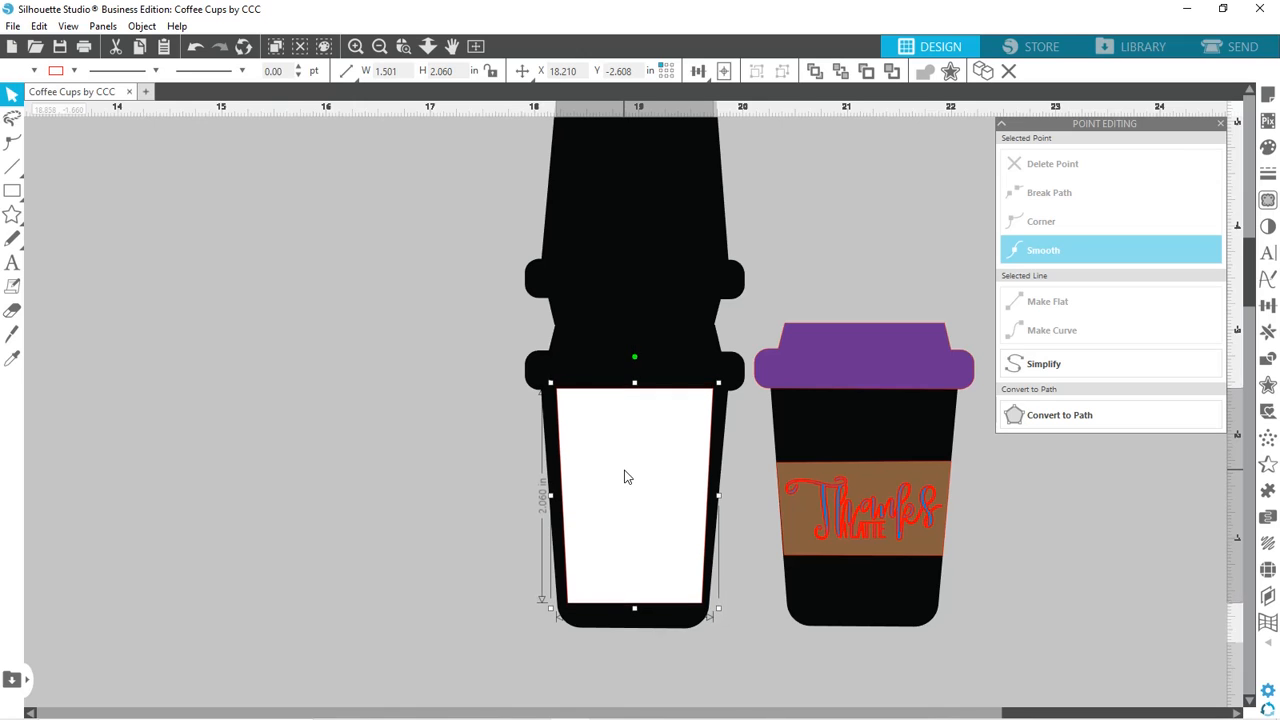
pyautogui.press('Down')
pyautogui.press('Down')
pyautogui.press('Down')
pyautogui.press('Down')
pyautogui.press('Down')
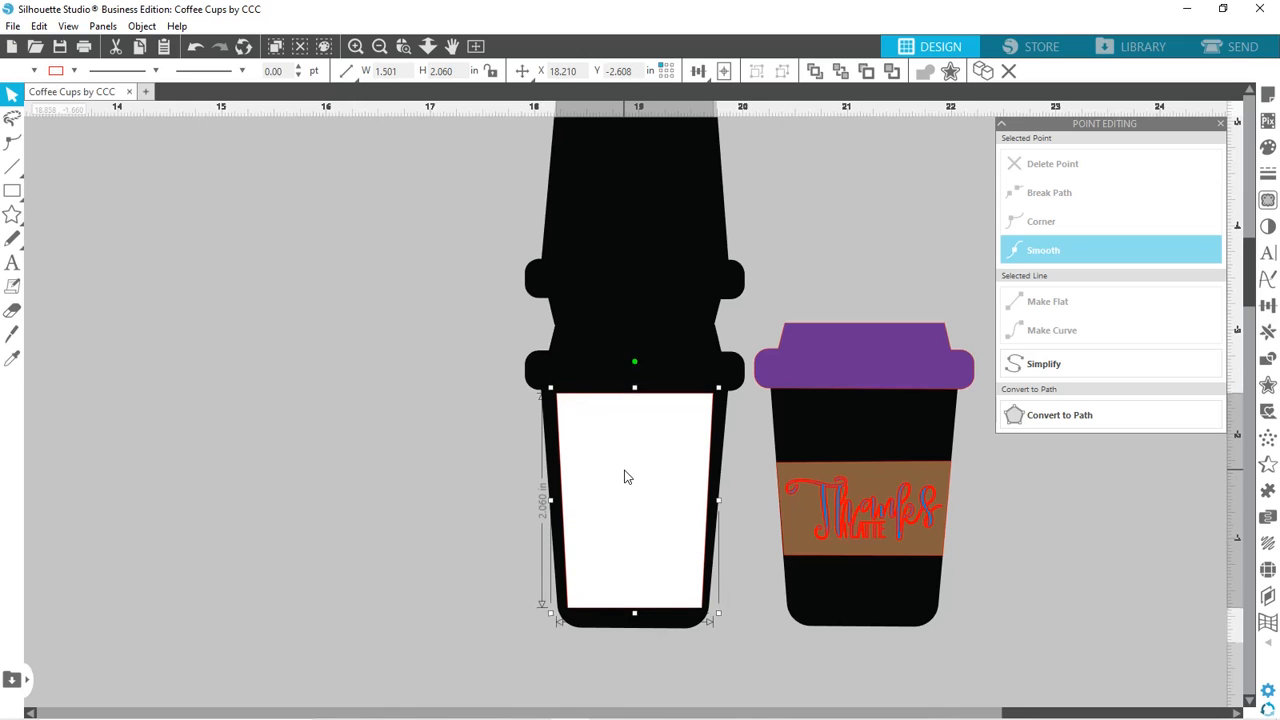
pyautogui.press('Down')
pyautogui.press('Down')
pyautogui.press('Down')
pyautogui.press('Down')
pyautogui.press('Down')
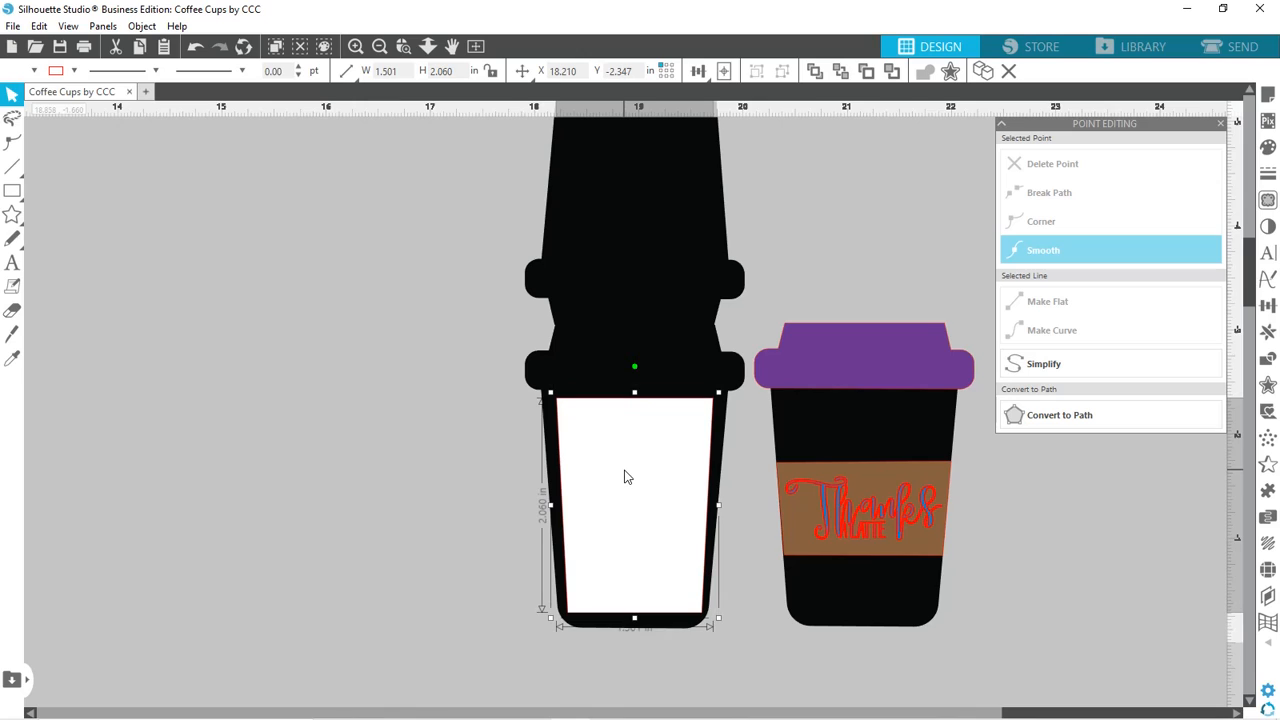
pyautogui.press('Up')
pyautogui.press('Up')
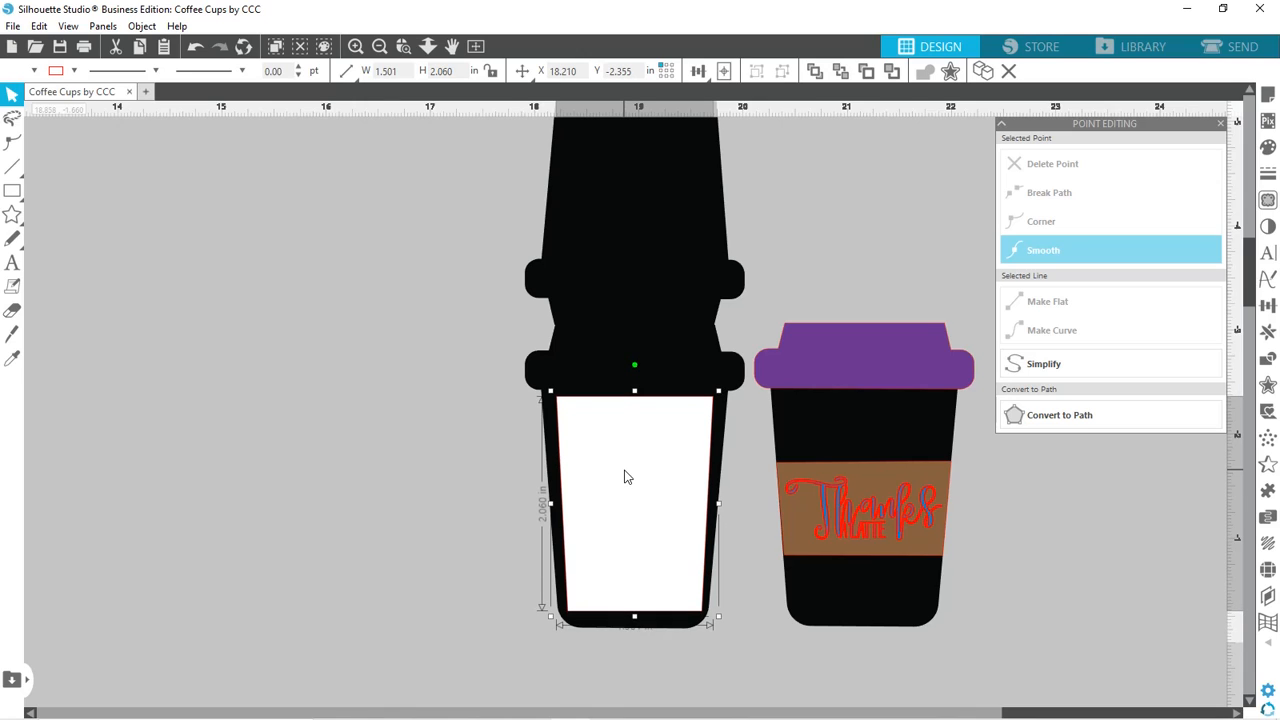
pyautogui.press('Up')
pyautogui.press('Up')
pyautogui.press('Up')
pyautogui.press('Up')
pyautogui.press('Up')
pyautogui.press('Up')
pyautogui.press('Up')
pyautogui.press('Up')
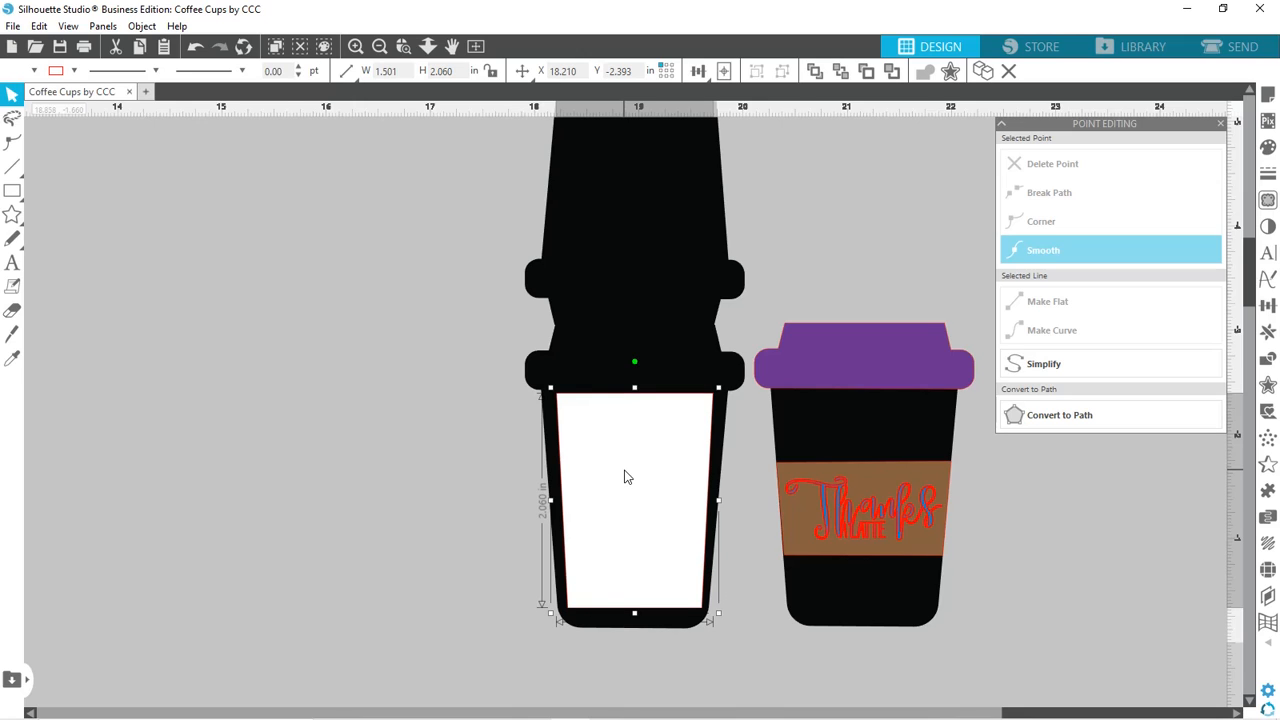
pyautogui.click(759, 656)
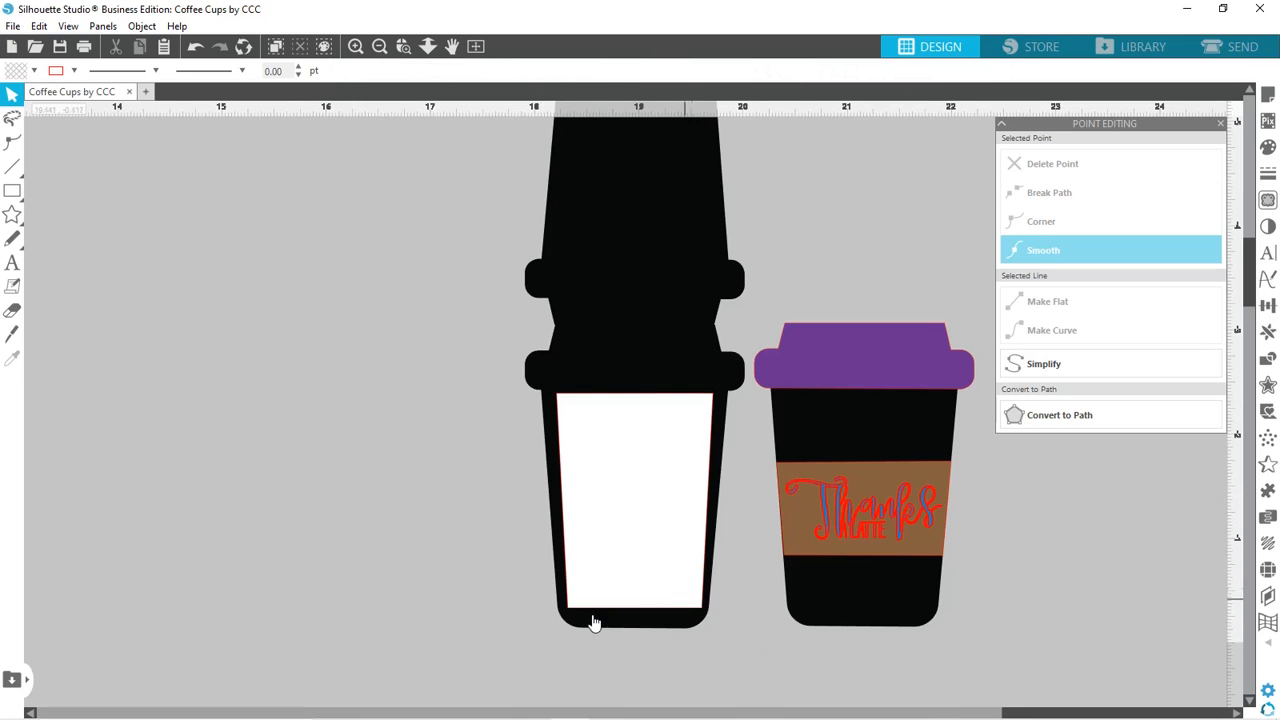
# Edit the white panel's points, moving the lower-right corner slightly inward to even out the taper.
pyautogui.click(701, 606)
pyautogui.doubleClick(701, 614)
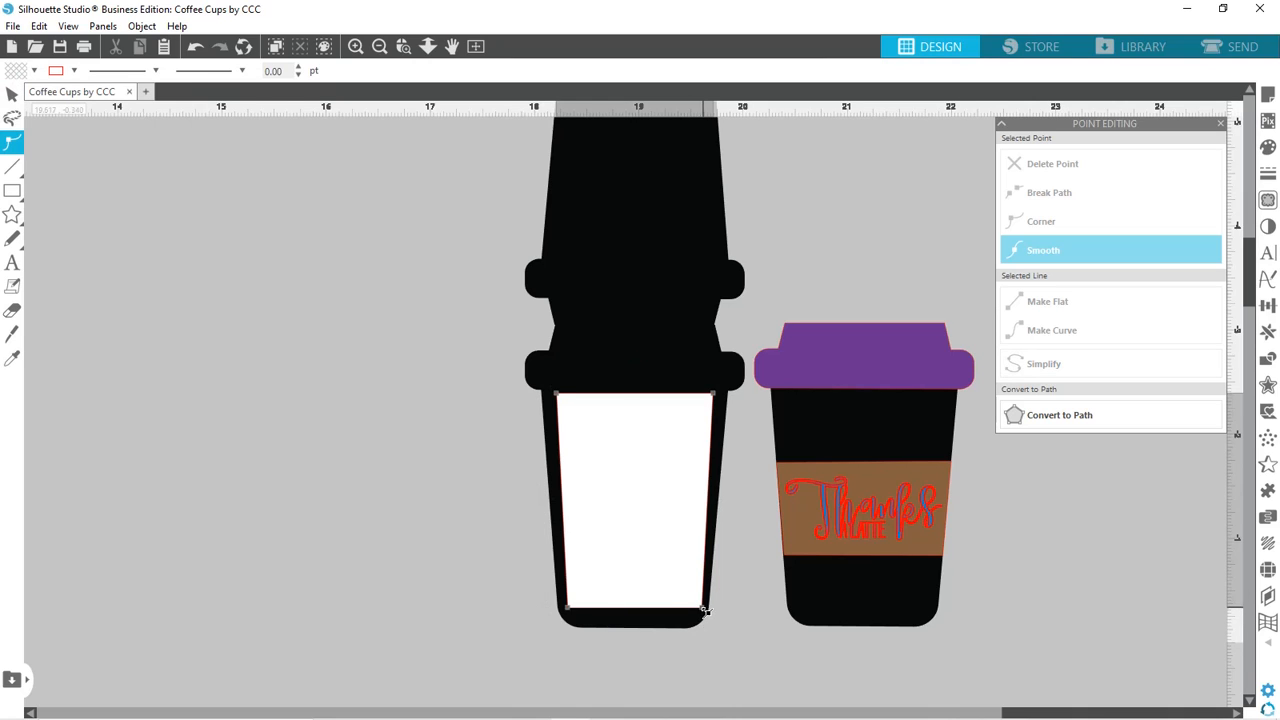
pyautogui.click(703, 608)
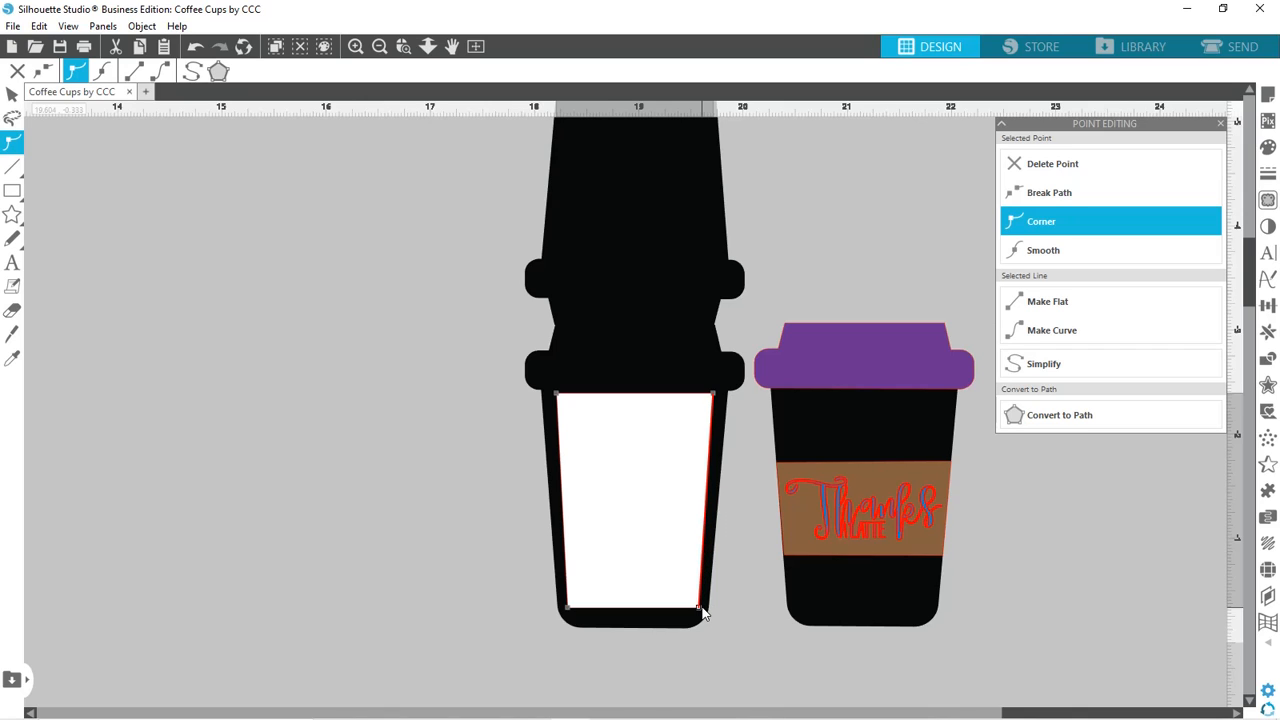
pyautogui.click(747, 701)
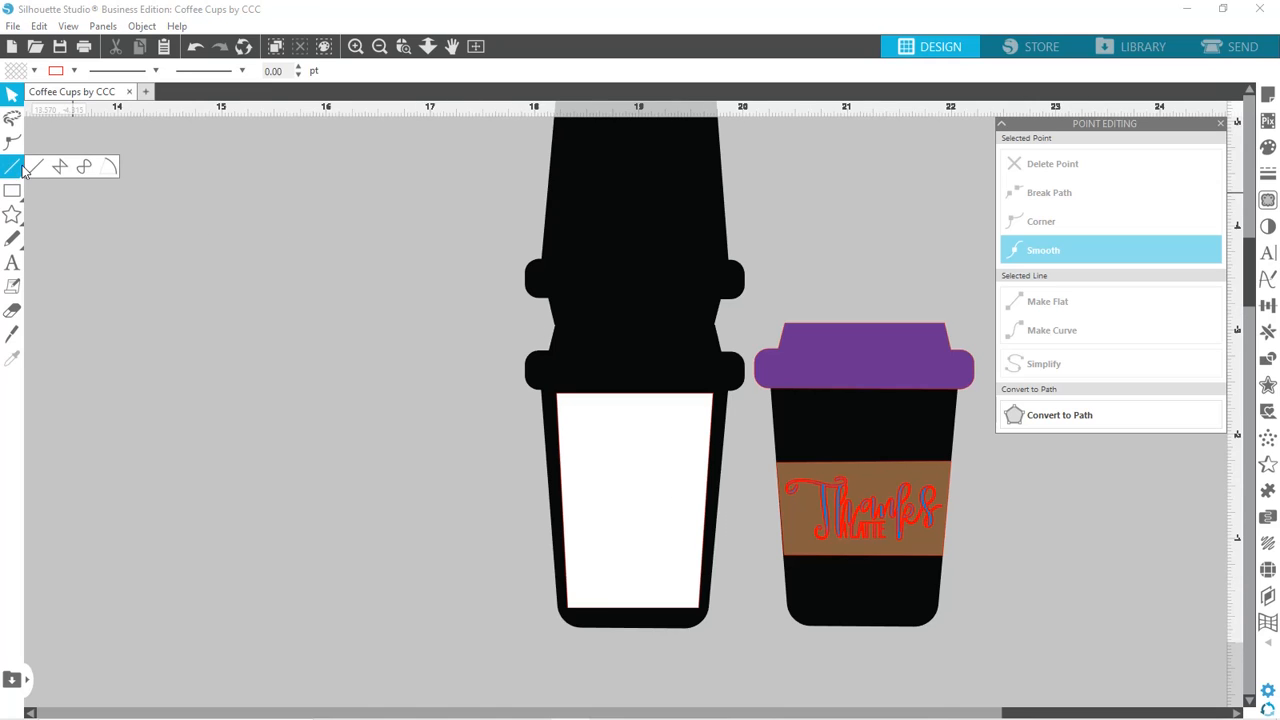
# Draw a horizontal line about 1.535 in long across the narrow junction where the two black cups meet.
pyautogui.click(37, 166)
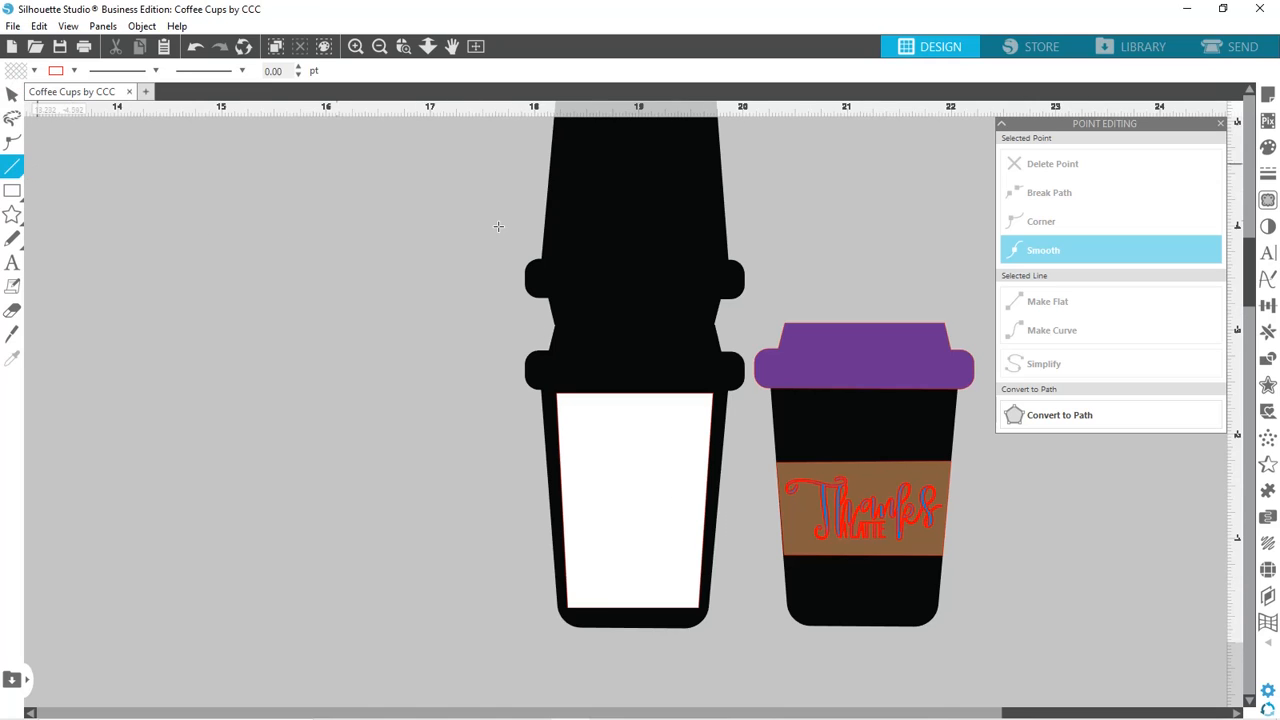
pyautogui.click(552, 323)
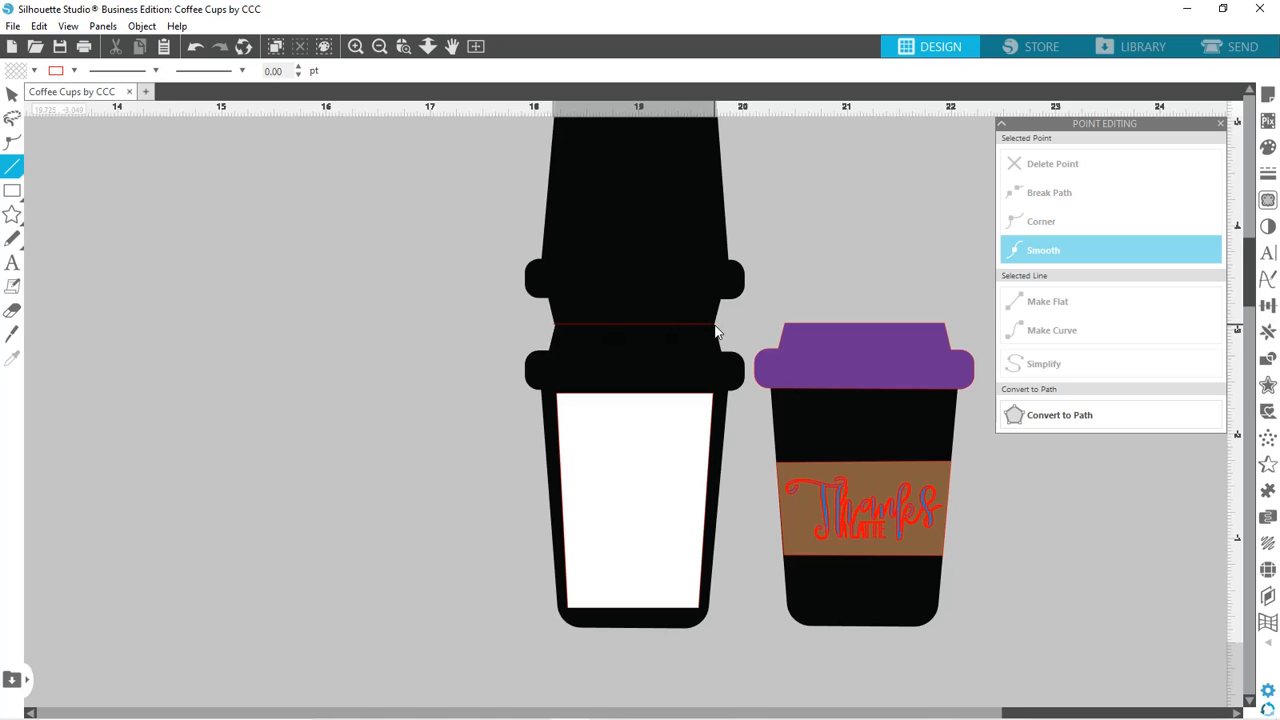
pyautogui.click(716, 330)
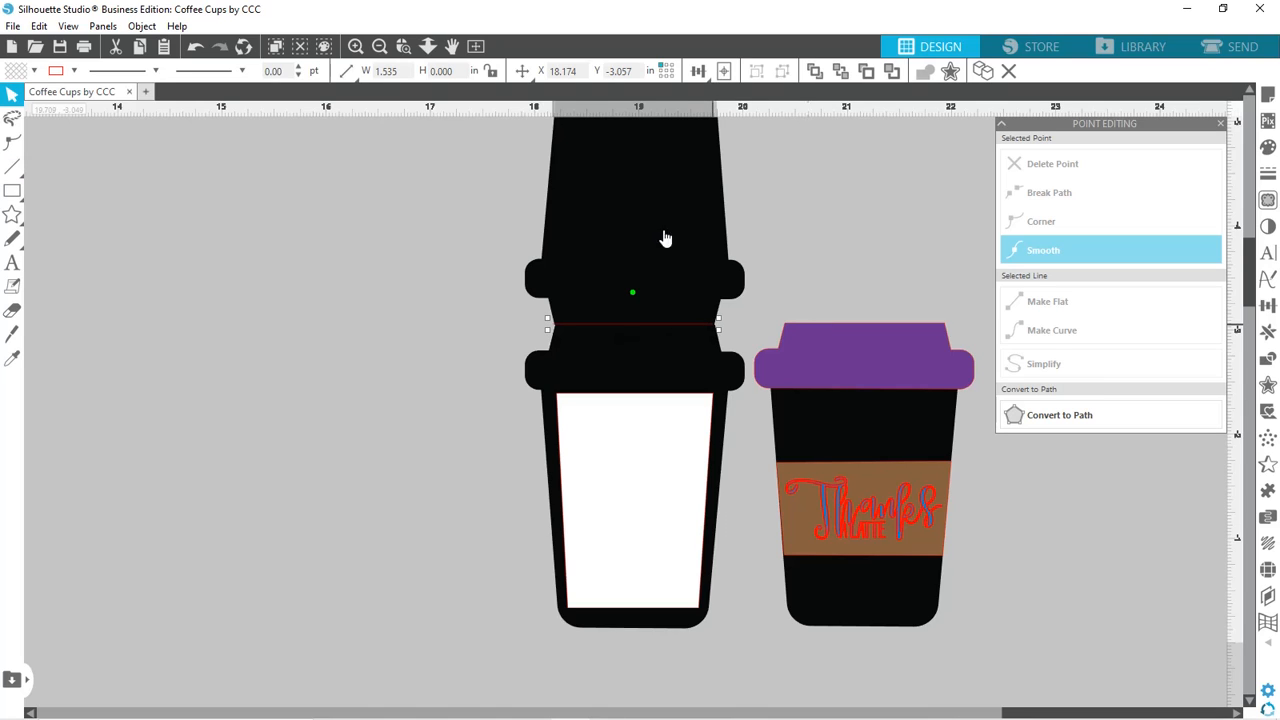
# Change the line color of the horizontal junction line to blue, and deselect it.
pyautogui.click(73, 72)
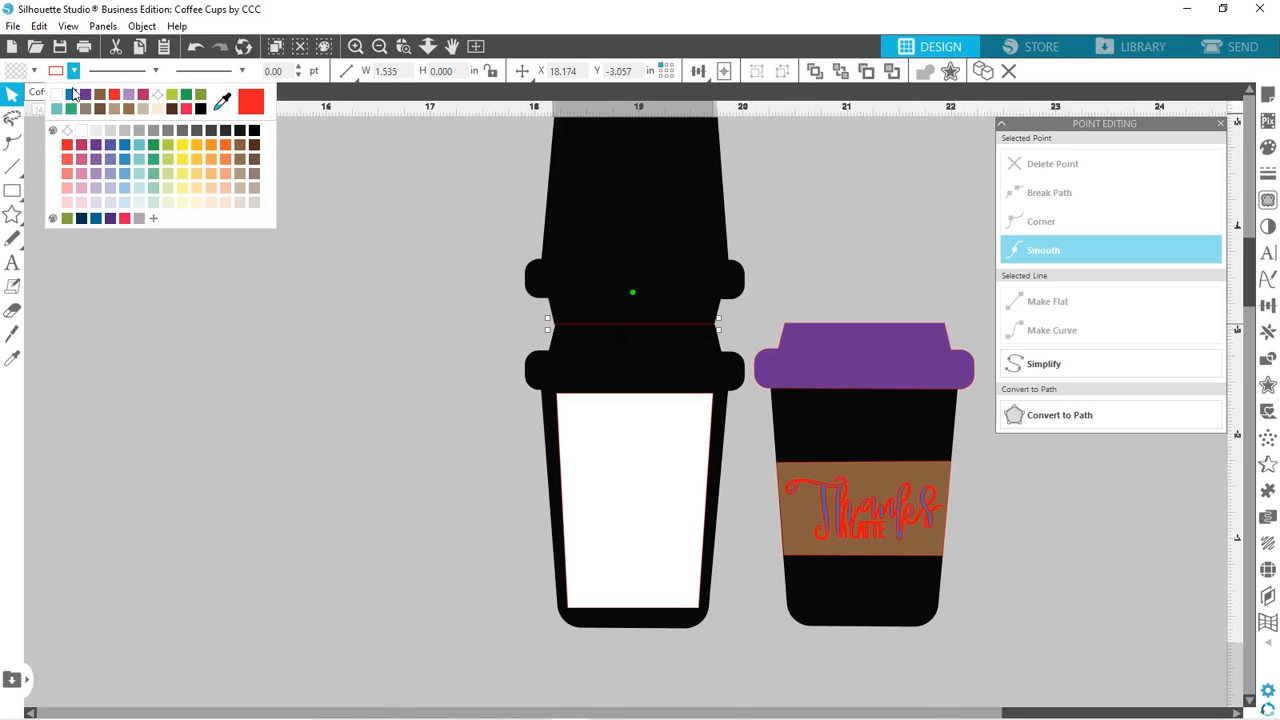
pyautogui.click(123, 145)
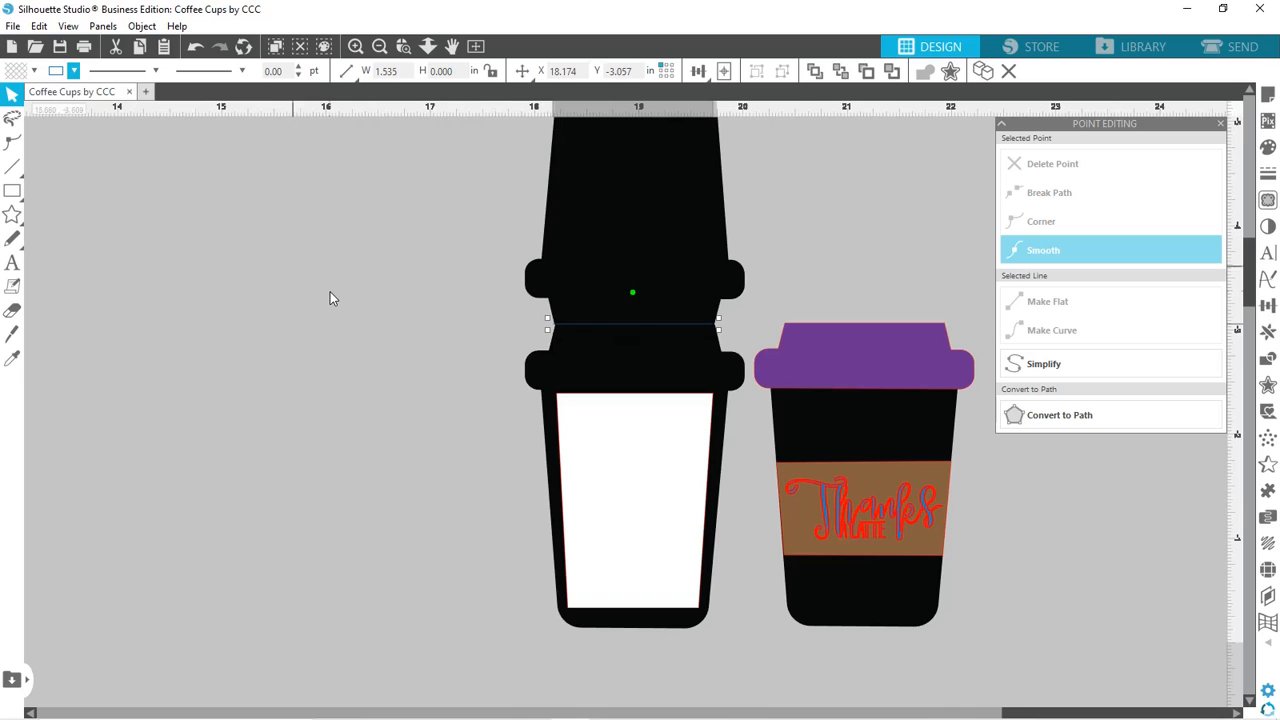
pyautogui.click(378, 345)
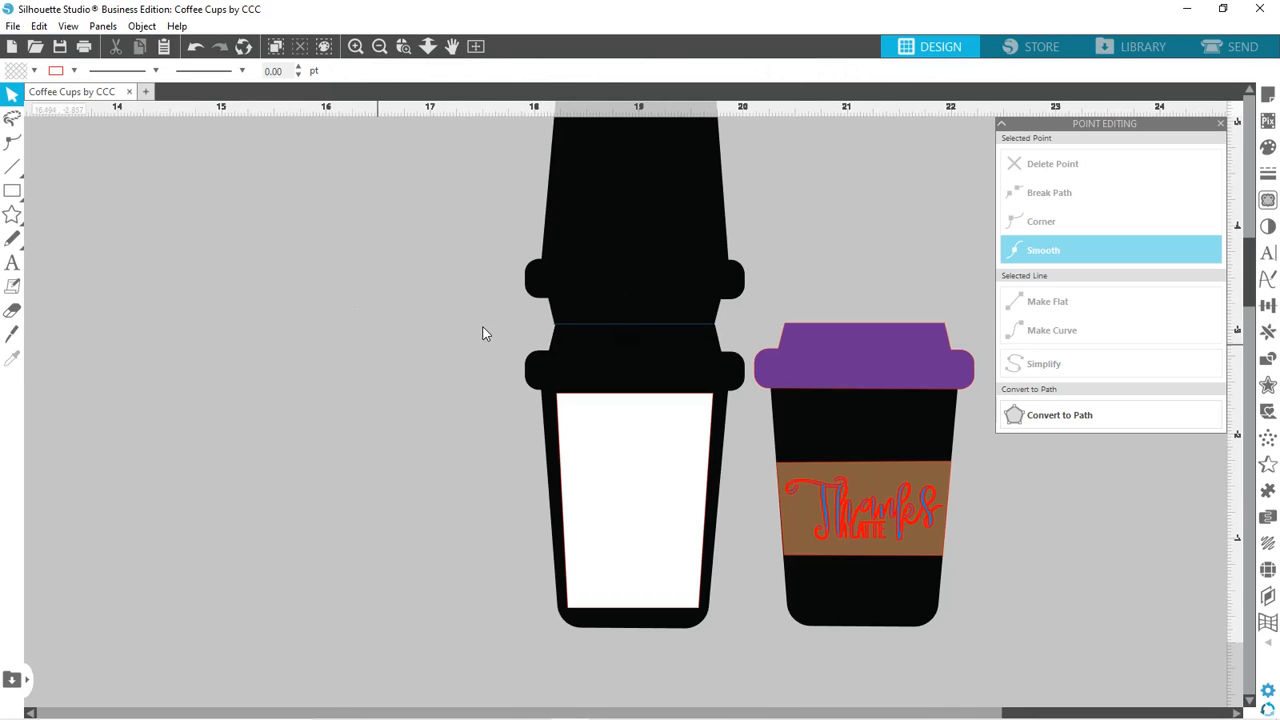
# Weld the upper and lower black cups into a single shape, leaving the blue line separate.
pyautogui.click(610, 350)
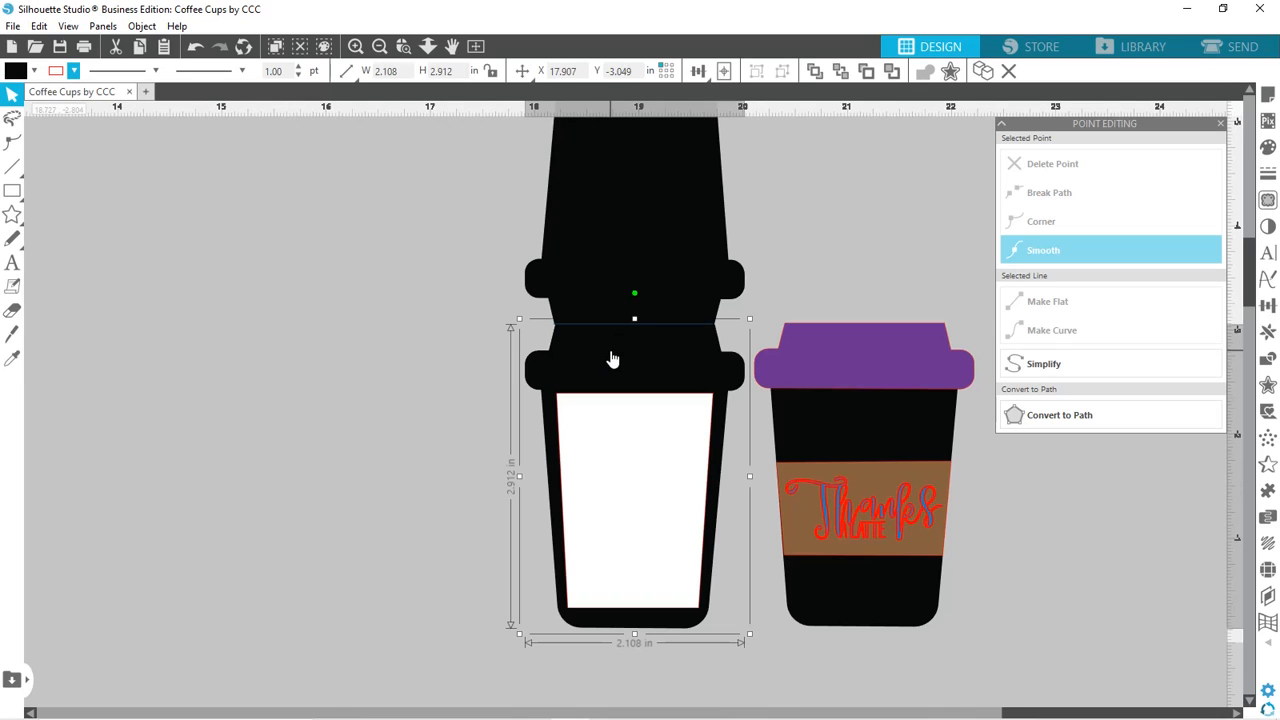
pyautogui.keyDown('shift'); pyautogui.click(620, 289); pyautogui.keyUp('shift')
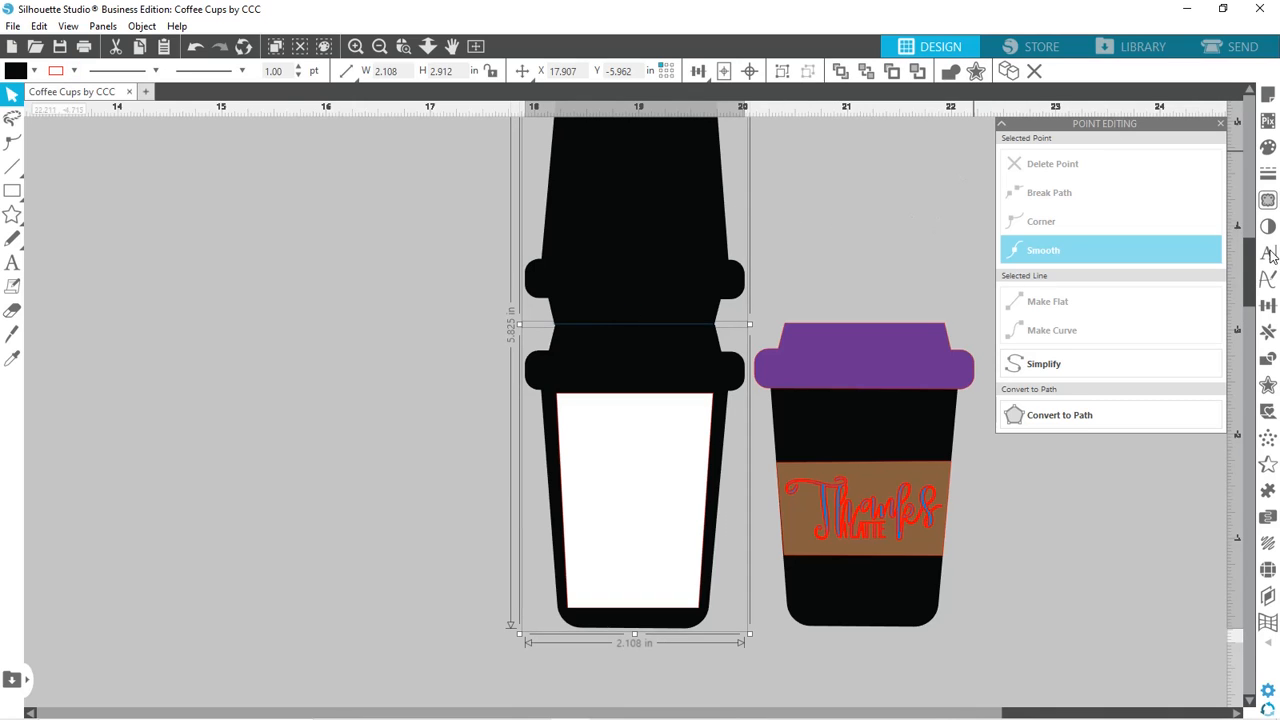
pyautogui.click(1268, 362)
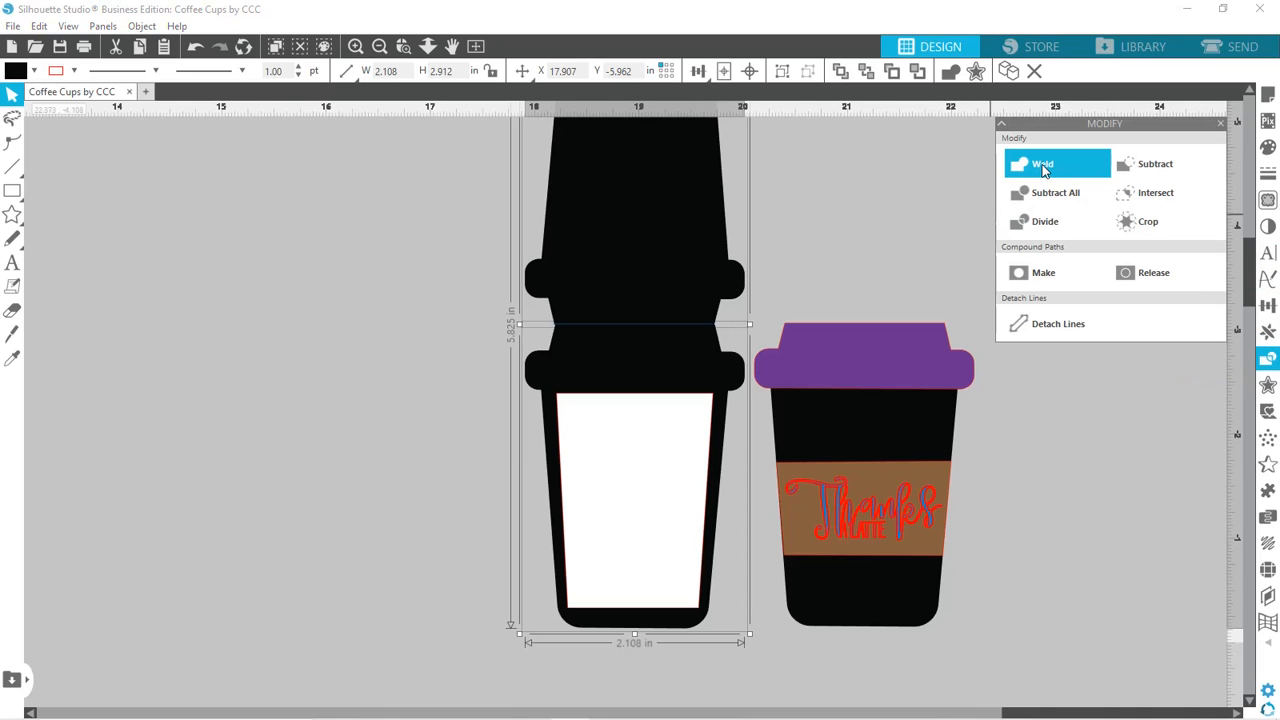
pyautogui.click(1043, 166)
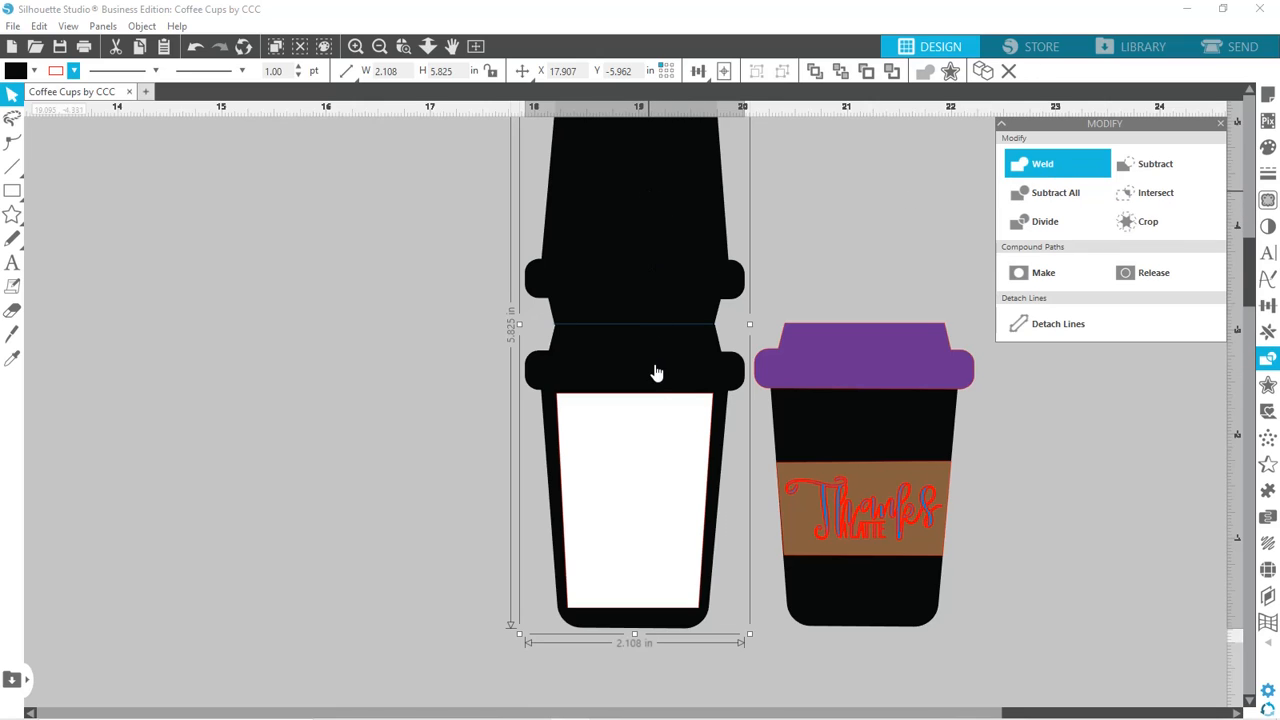
pyautogui.click(834, 274)
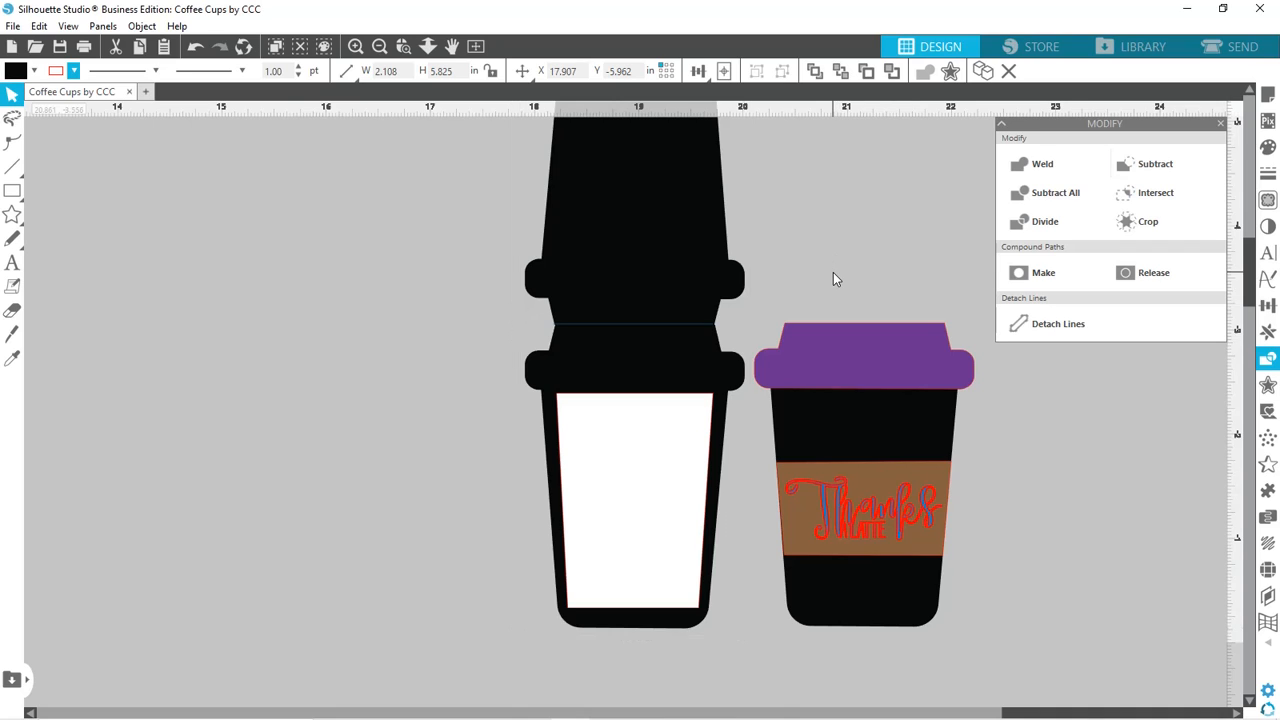
pyautogui.click(598, 333)
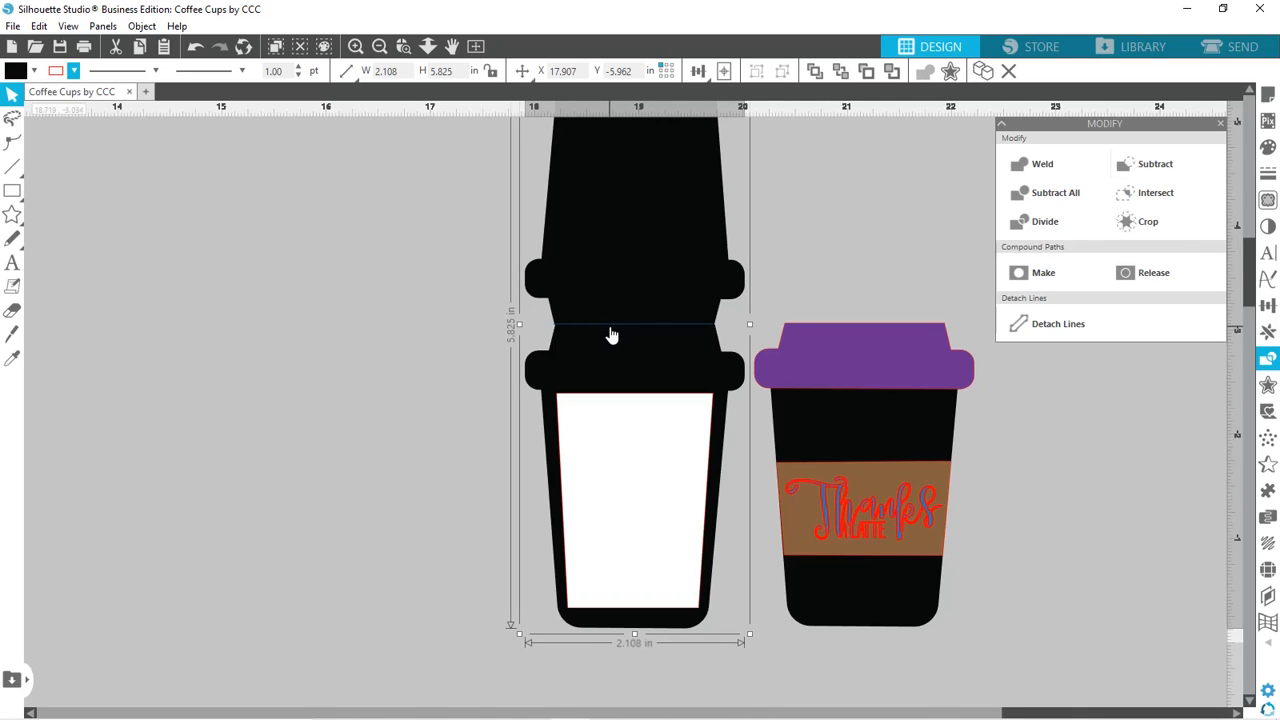
pyautogui.click(790, 317)
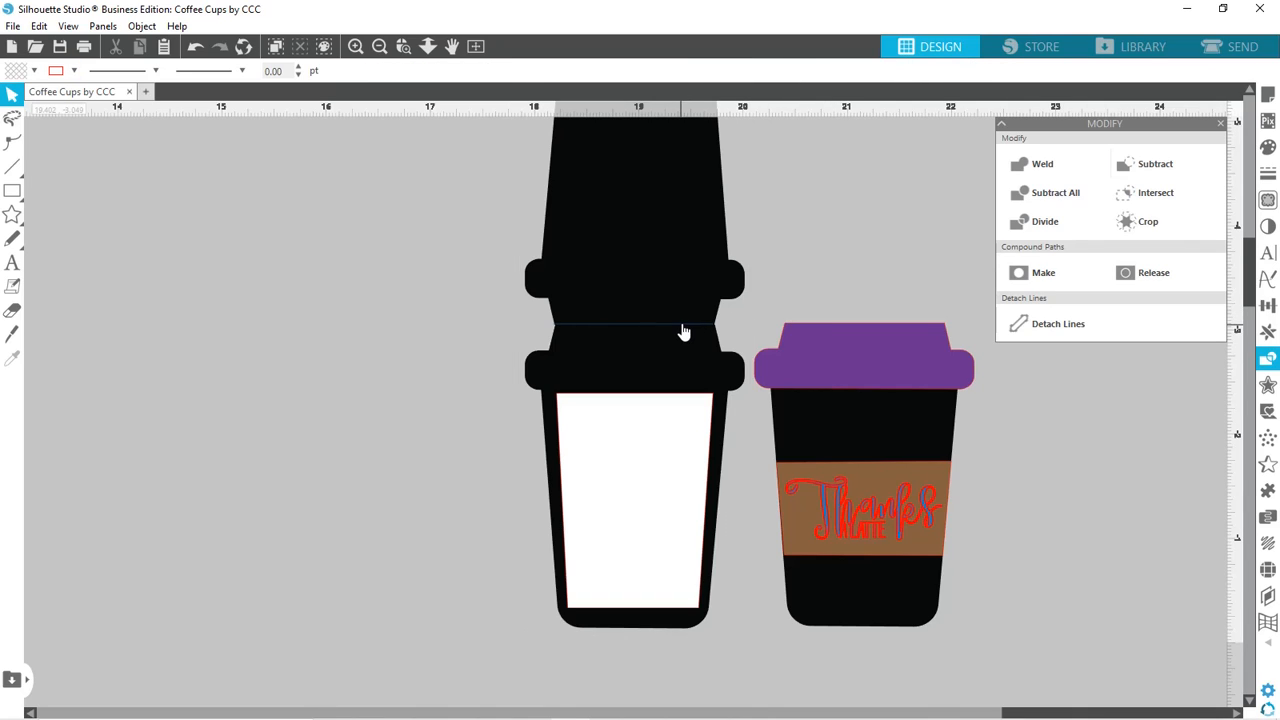
pyautogui.click(684, 326)
pyautogui.moveTo(681, 326); pyautogui.dragTo(649, 322)
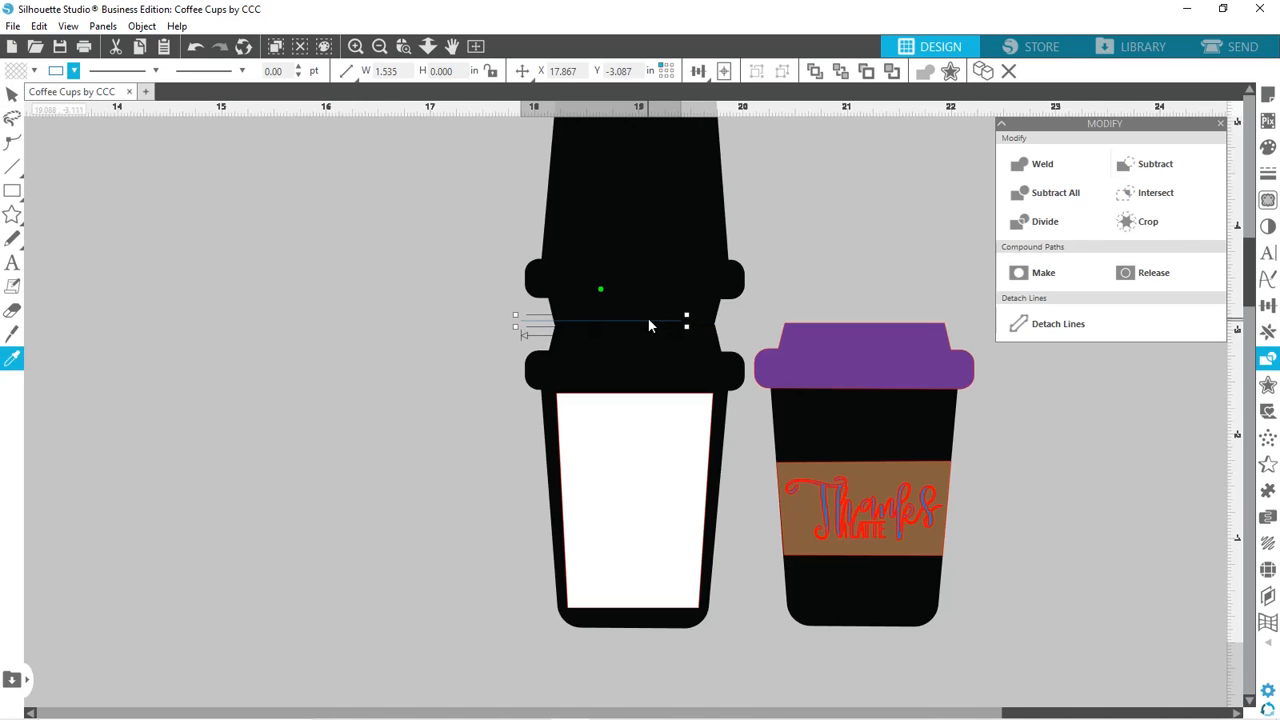
pyautogui.hotkey('ctrl', 'z')
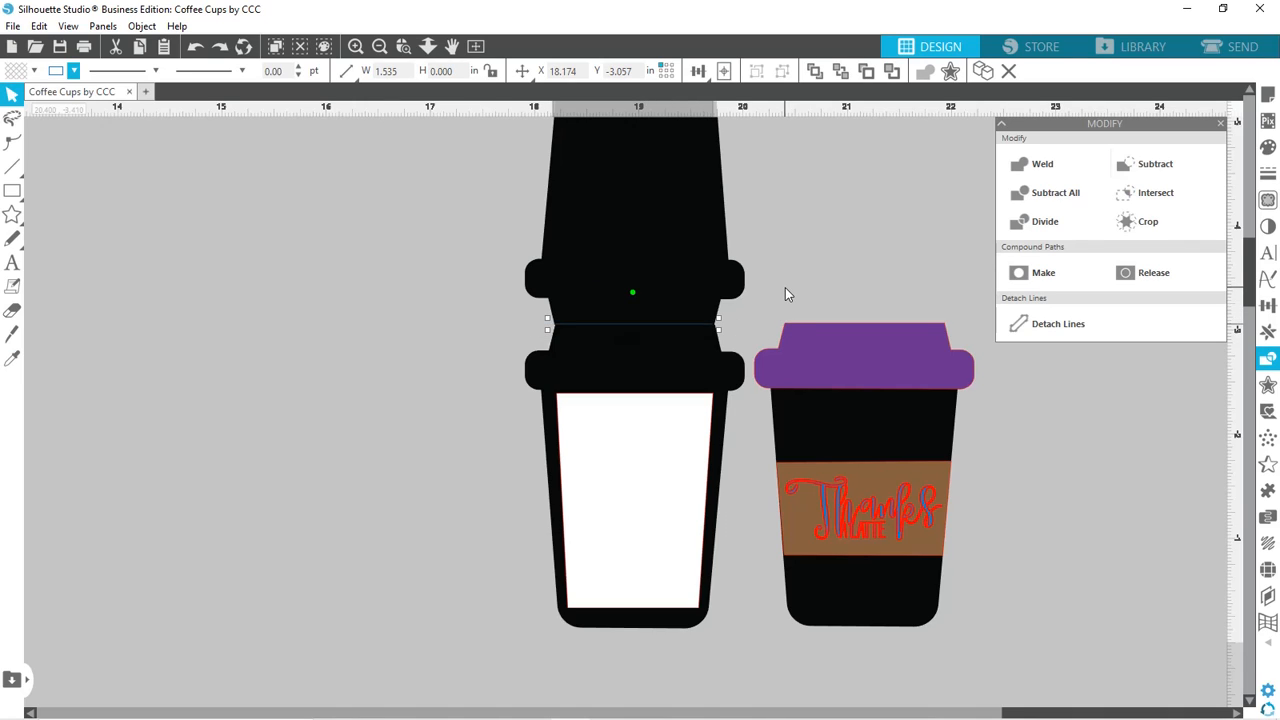
pyautogui.click(812, 292)
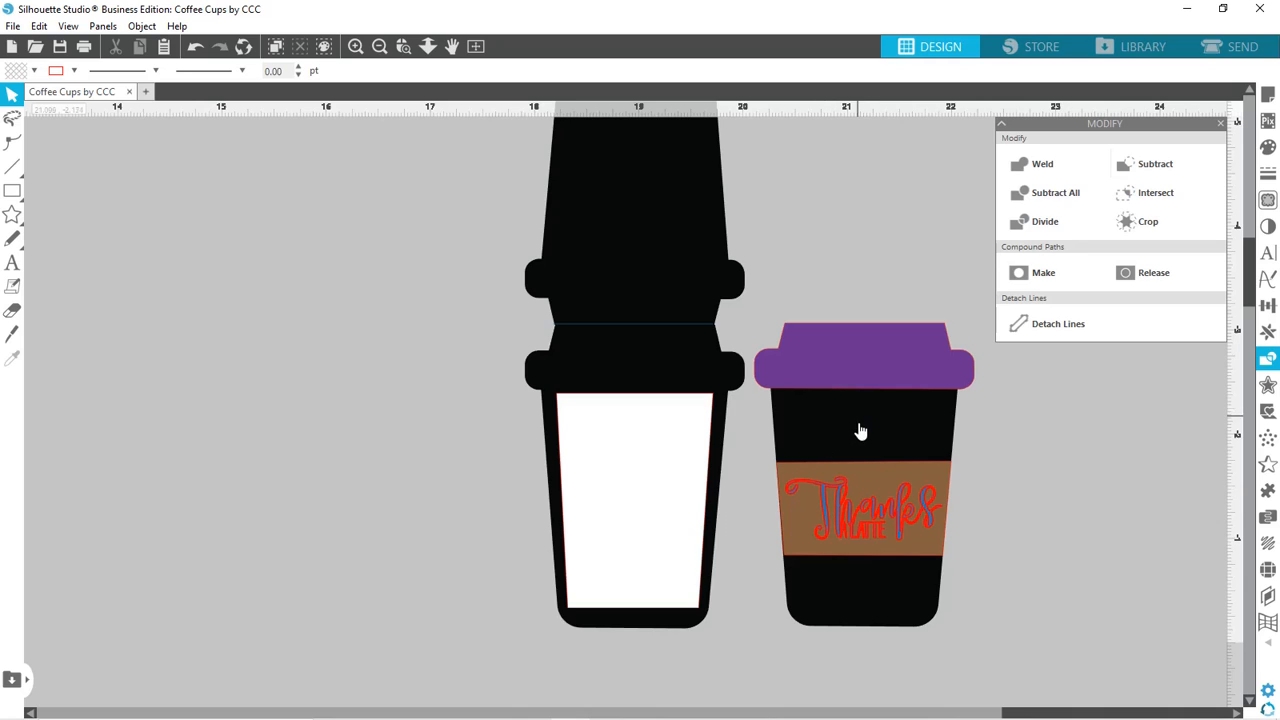
# Subtract the "Thanks" lettering from the brown sleeve, and remove the leftover letters so the word is cut out.
pyautogui.click(808, 527)
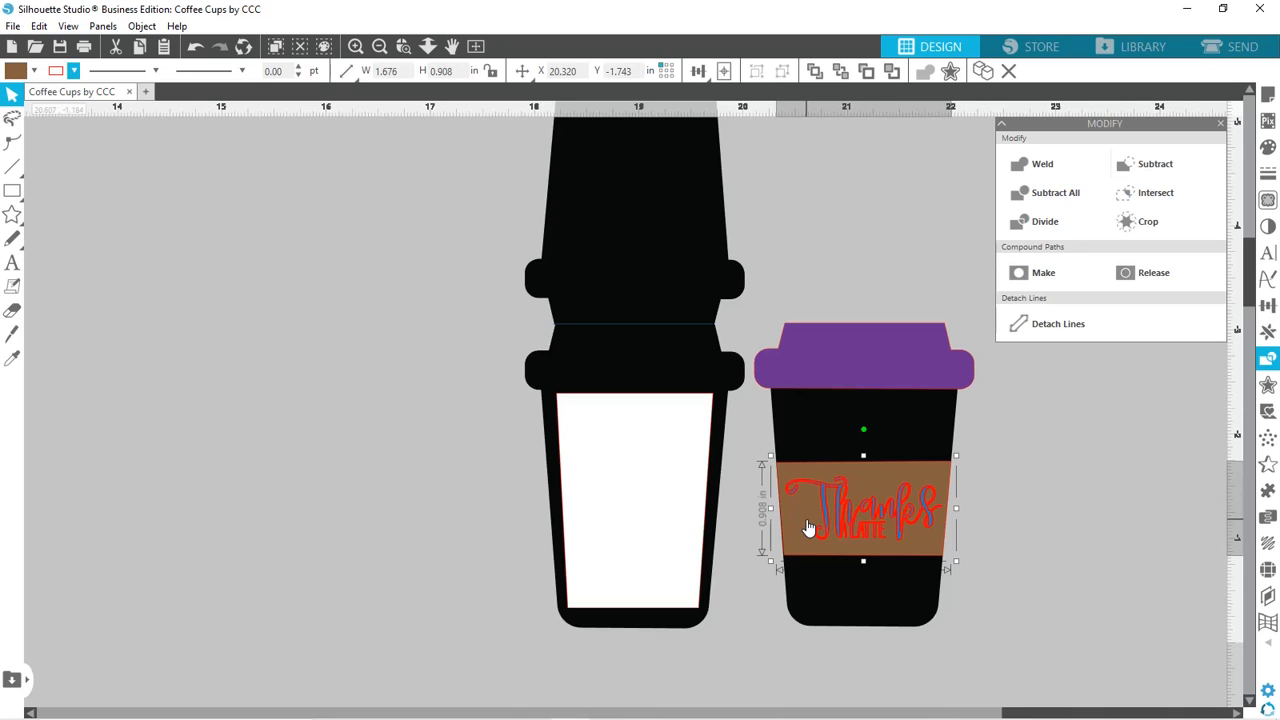
pyautogui.click(857, 538)
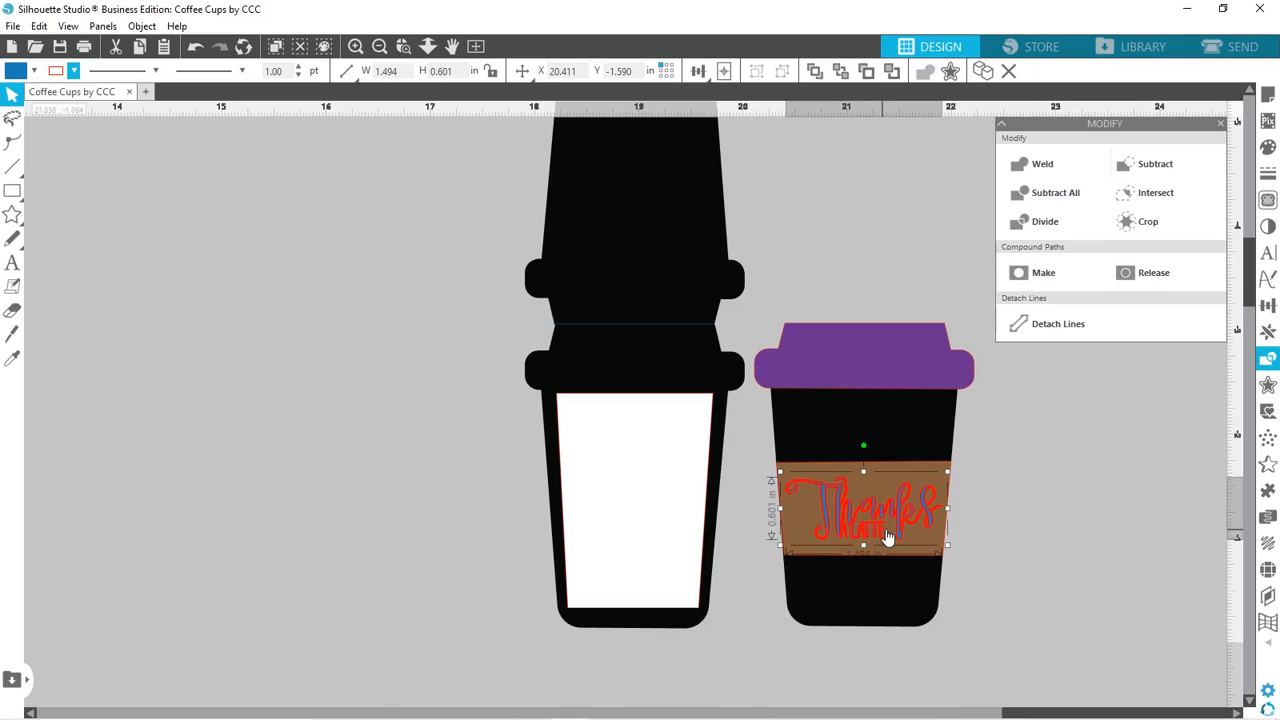
pyautogui.click(886, 490)
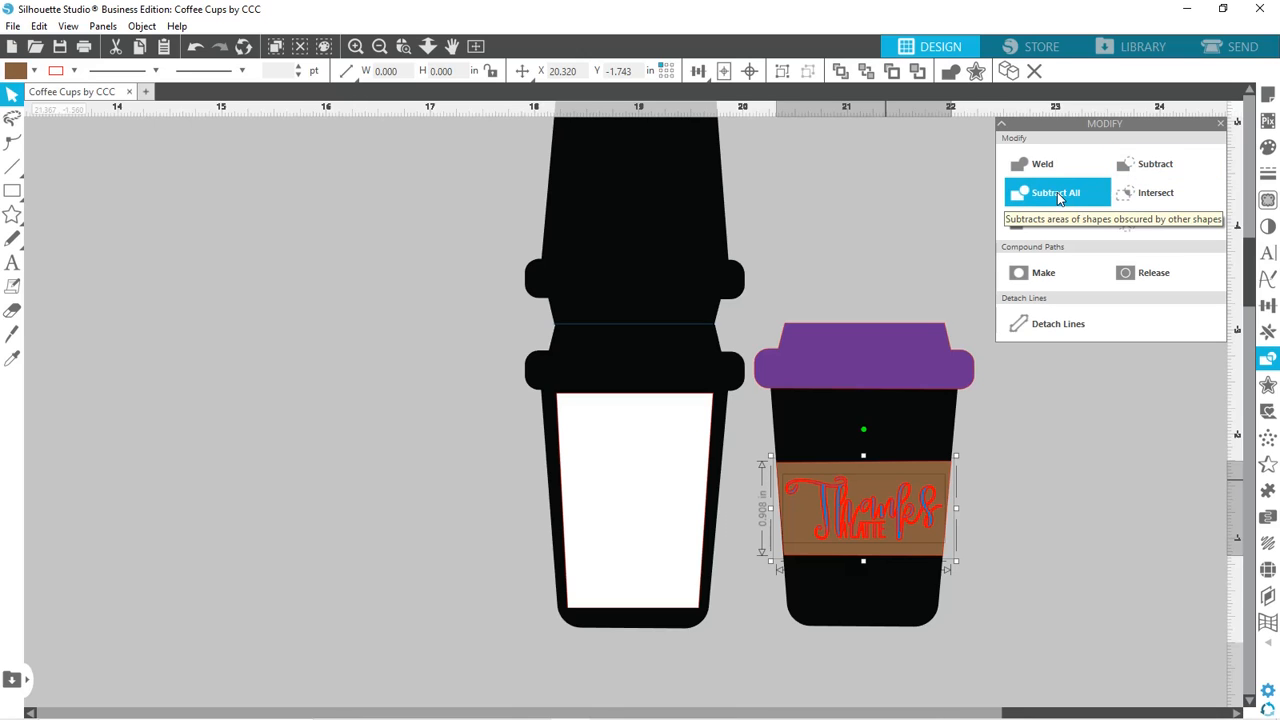
pyautogui.click(1166, 171)
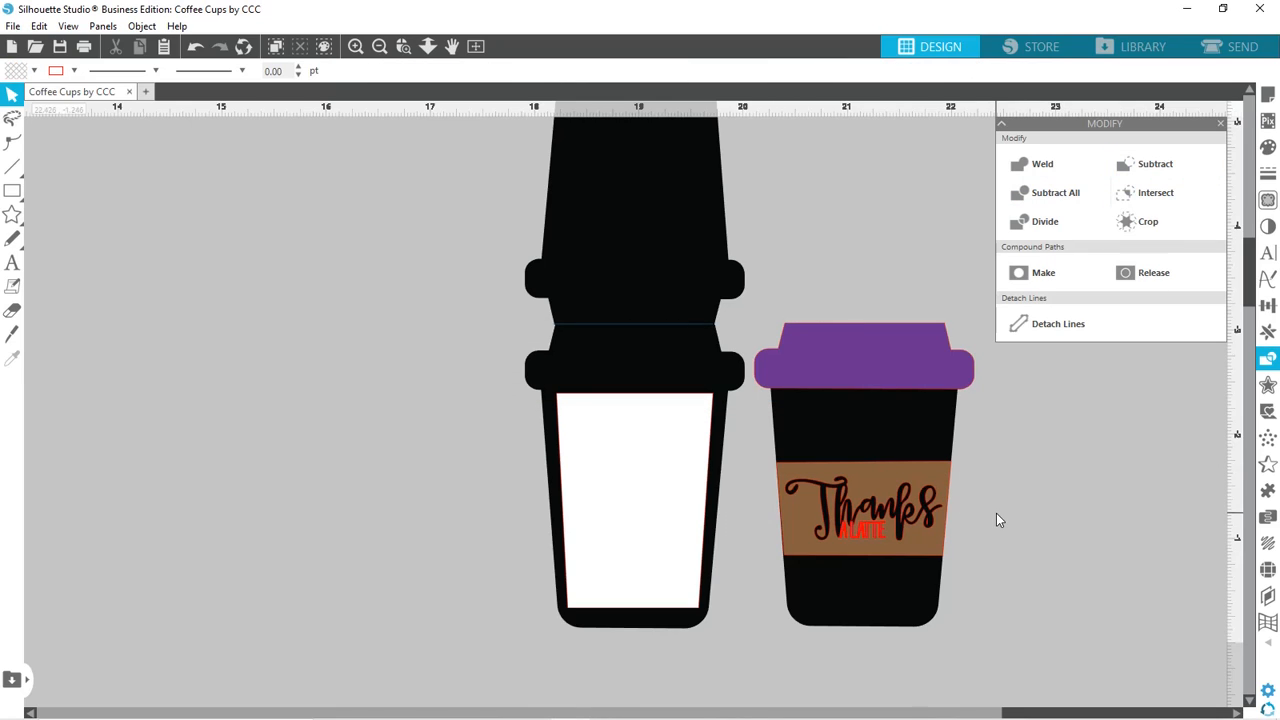
# Shift the "A LATTE" text slightly right beneath "Thanks", subtract it from the brown sleeve, and remove the leftover letters.
pyautogui.click(884, 538)
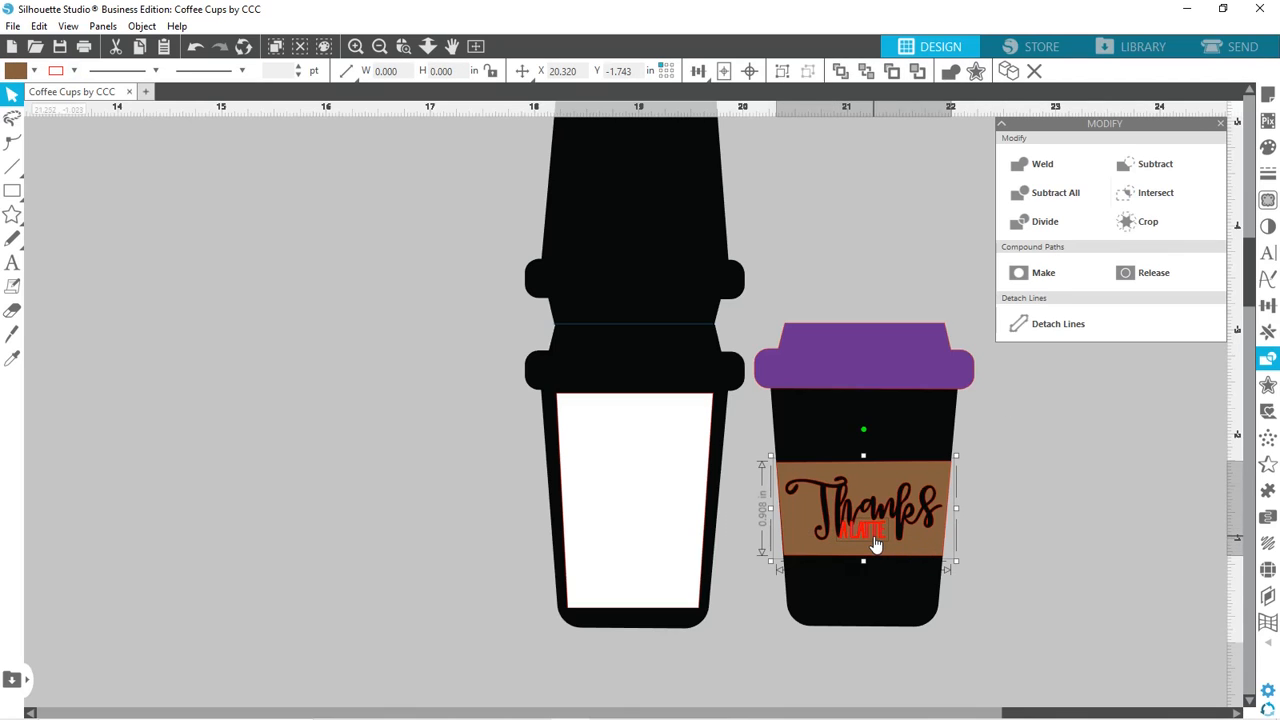
pyautogui.click(1009, 535)
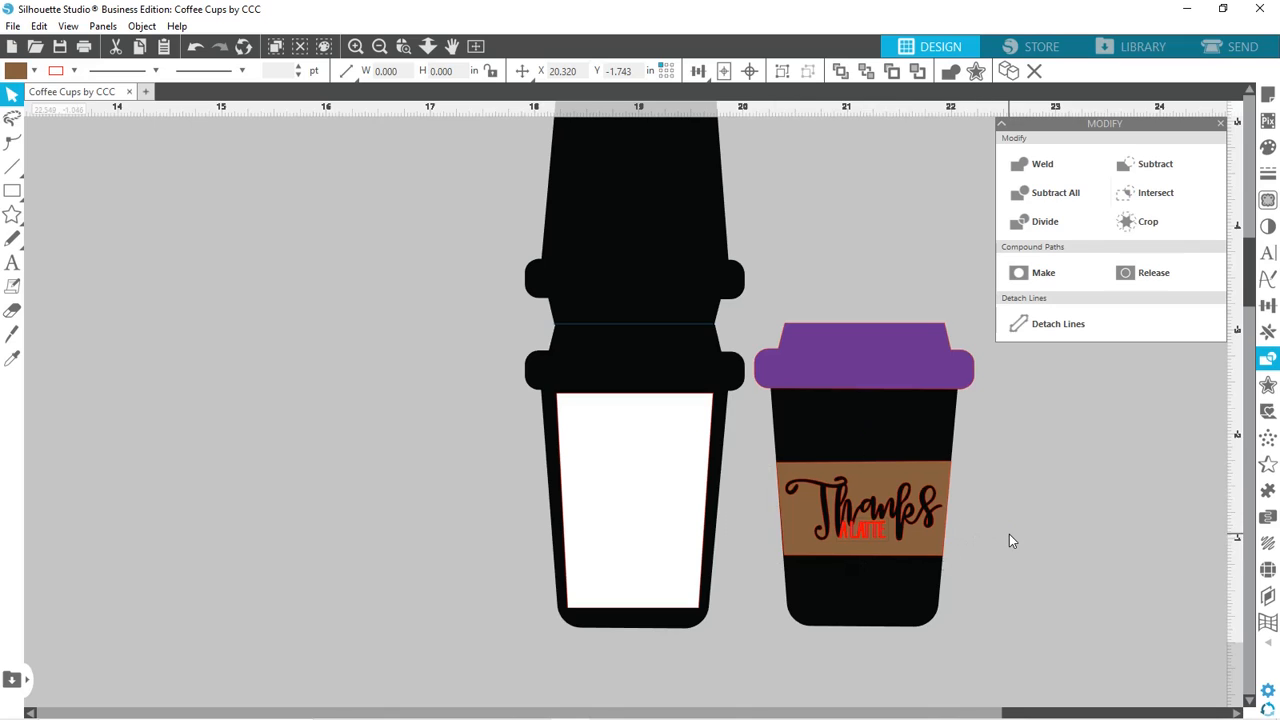
pyautogui.click(876, 540)
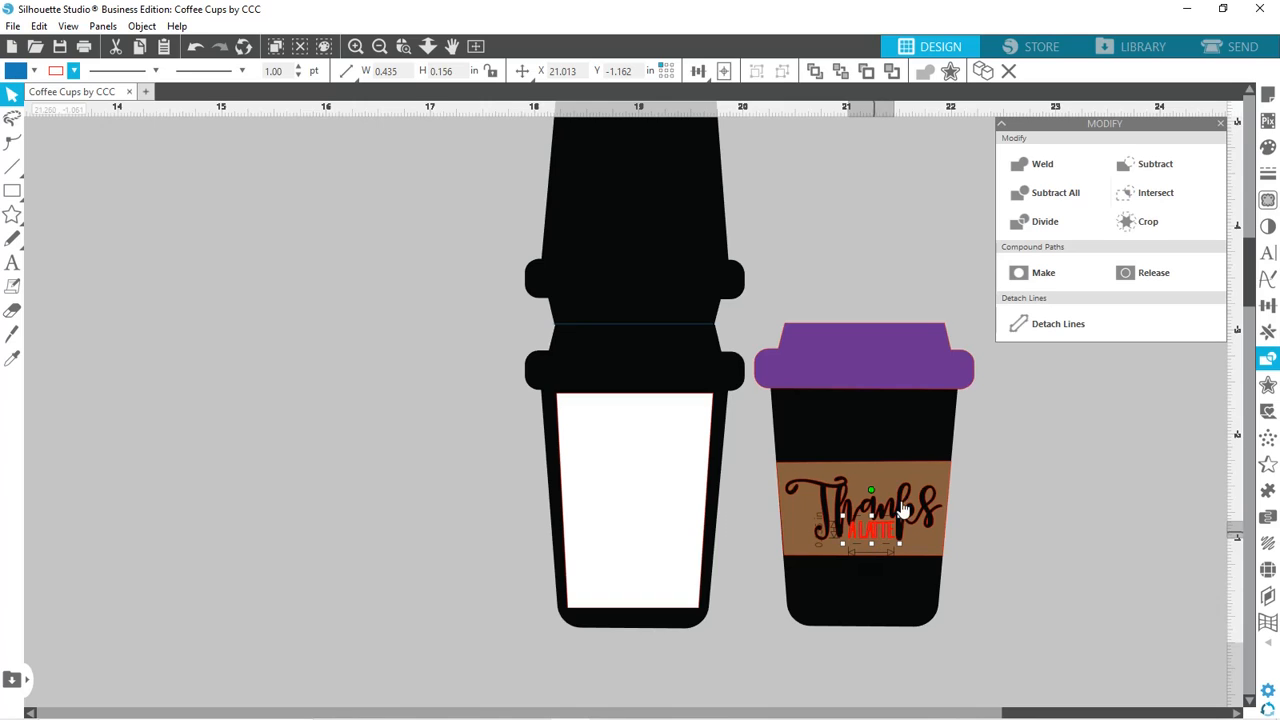
pyautogui.click(925, 472)
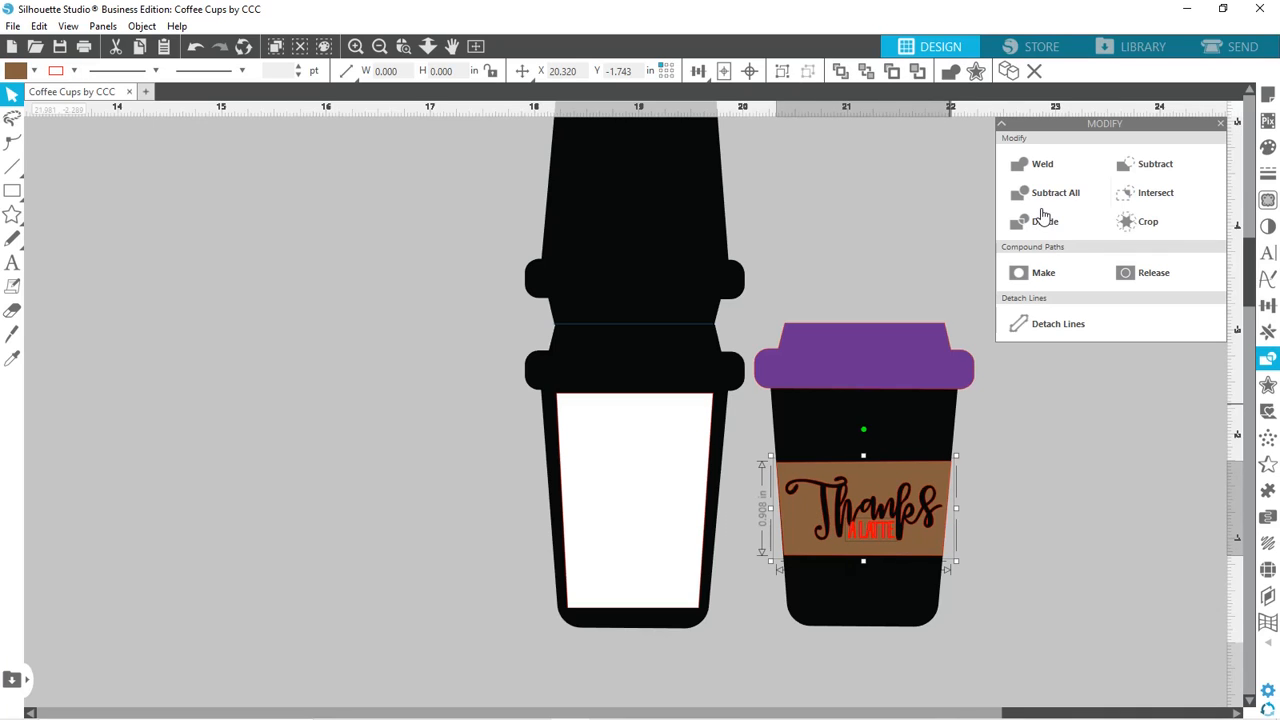
pyautogui.click(1146, 171)
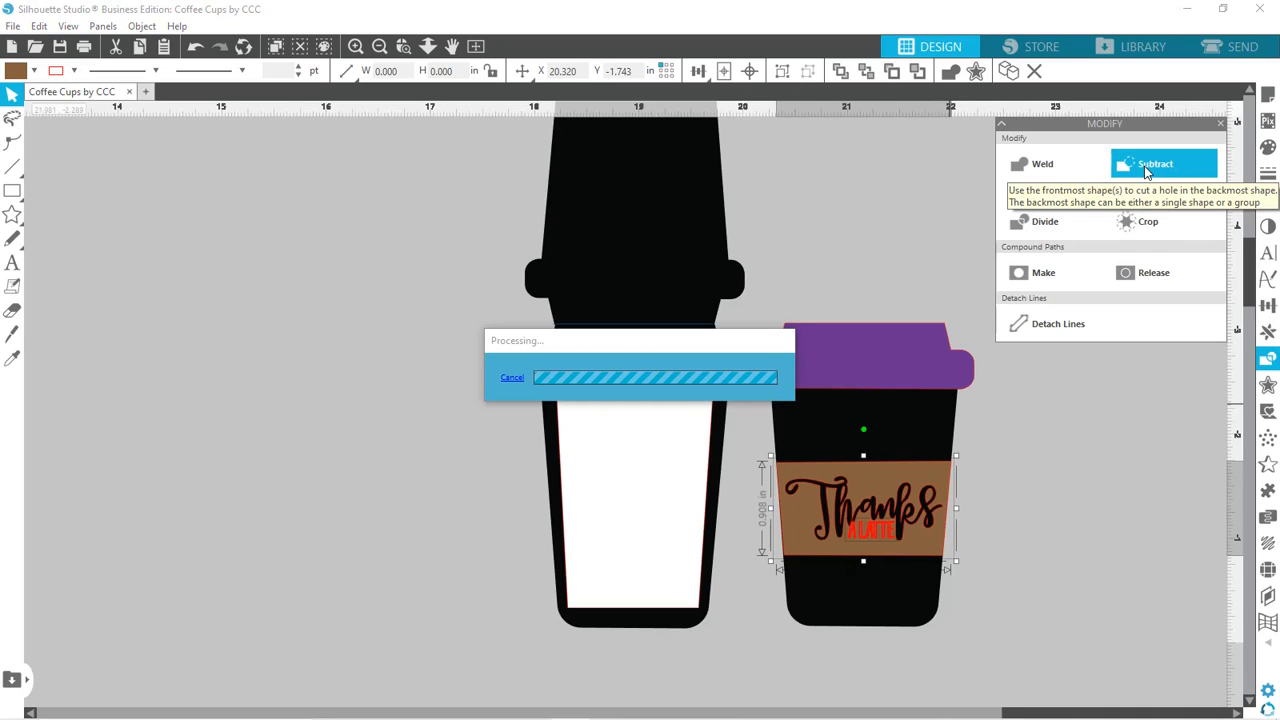
pyautogui.click(1035, 555)
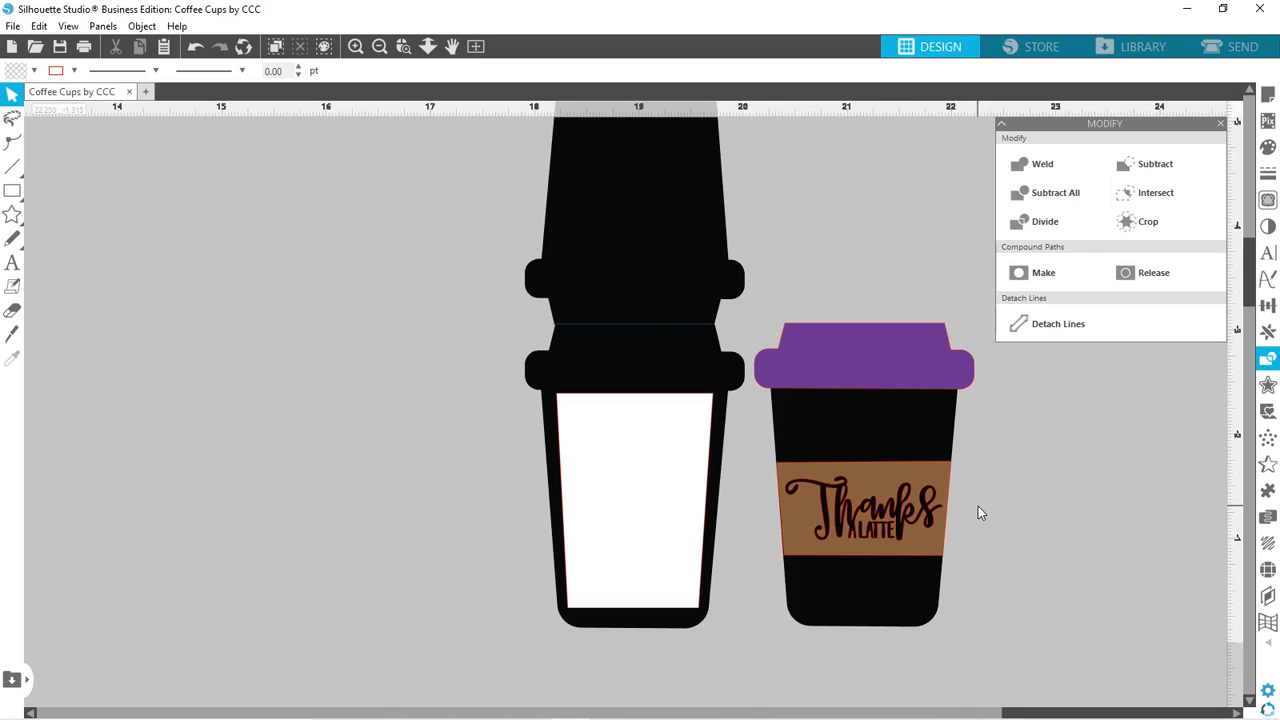
# Delete the tiny leftover sliver inside the first "A" of "LATTE" on the sleeve, and check the other lettering for similar scraps.
pyautogui.click(866, 536)
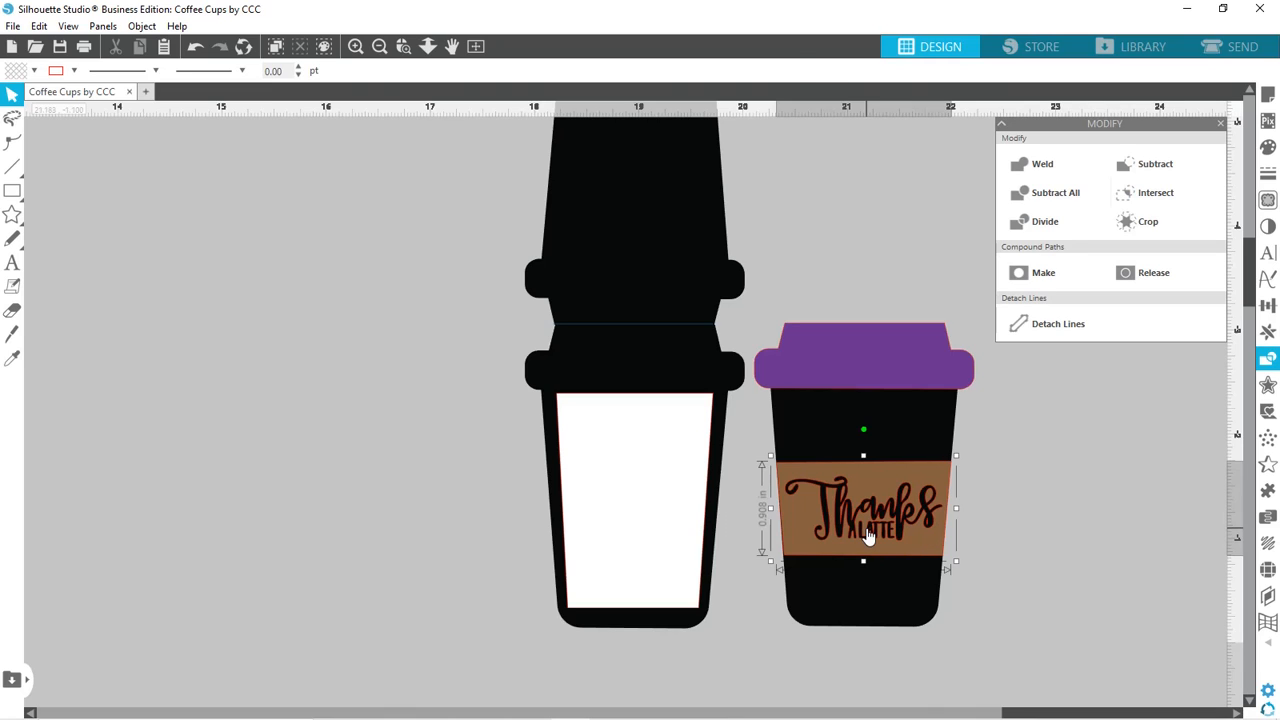
pyautogui.click(403, 46)
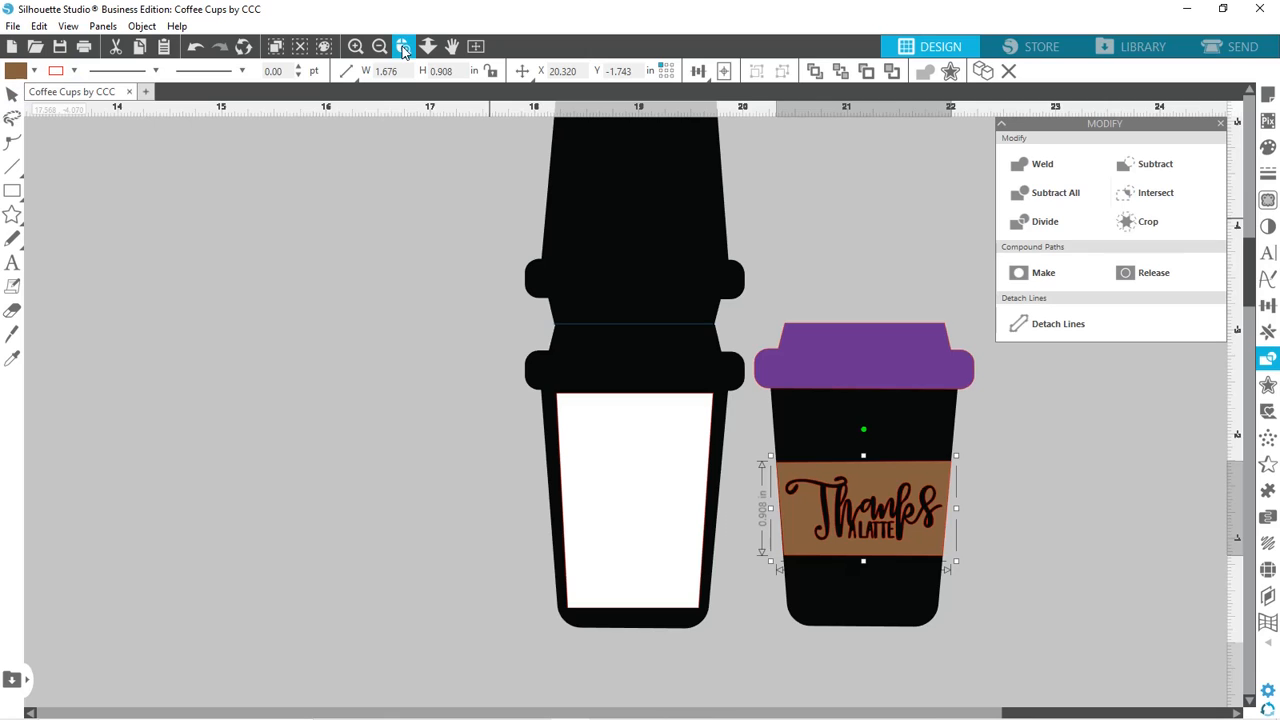
pyautogui.click(889, 541)
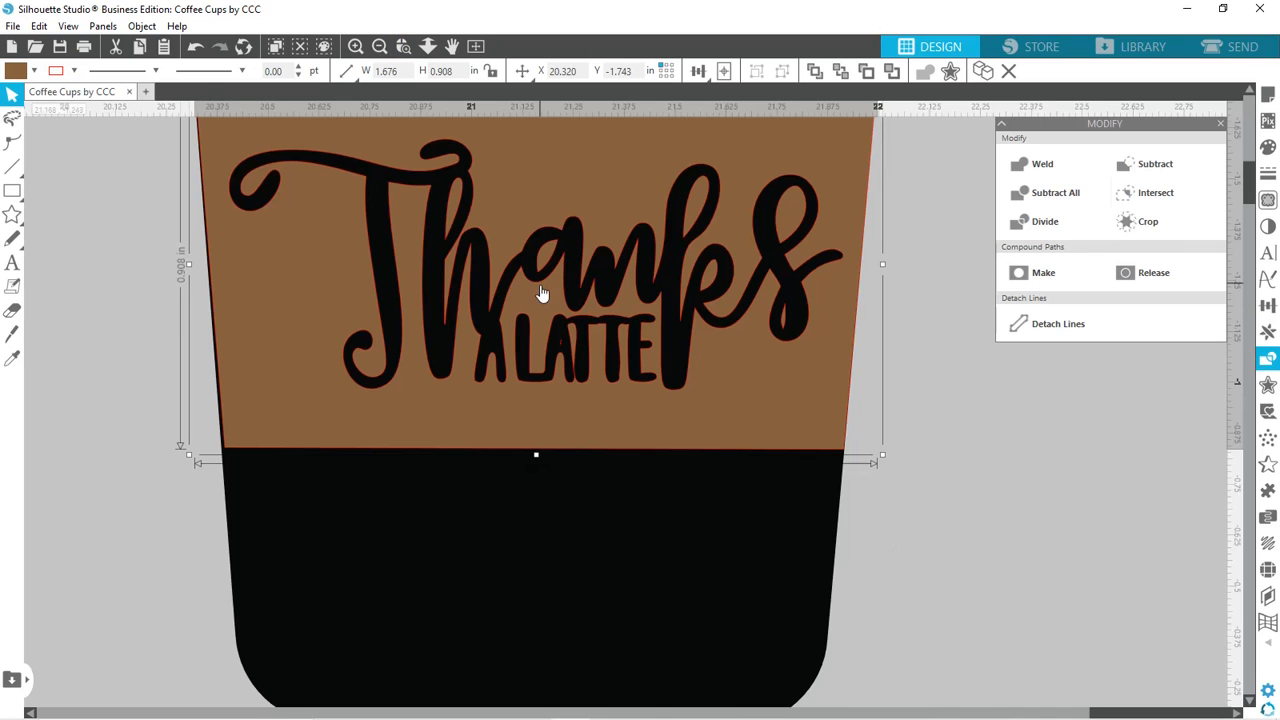
pyautogui.click(561, 346)
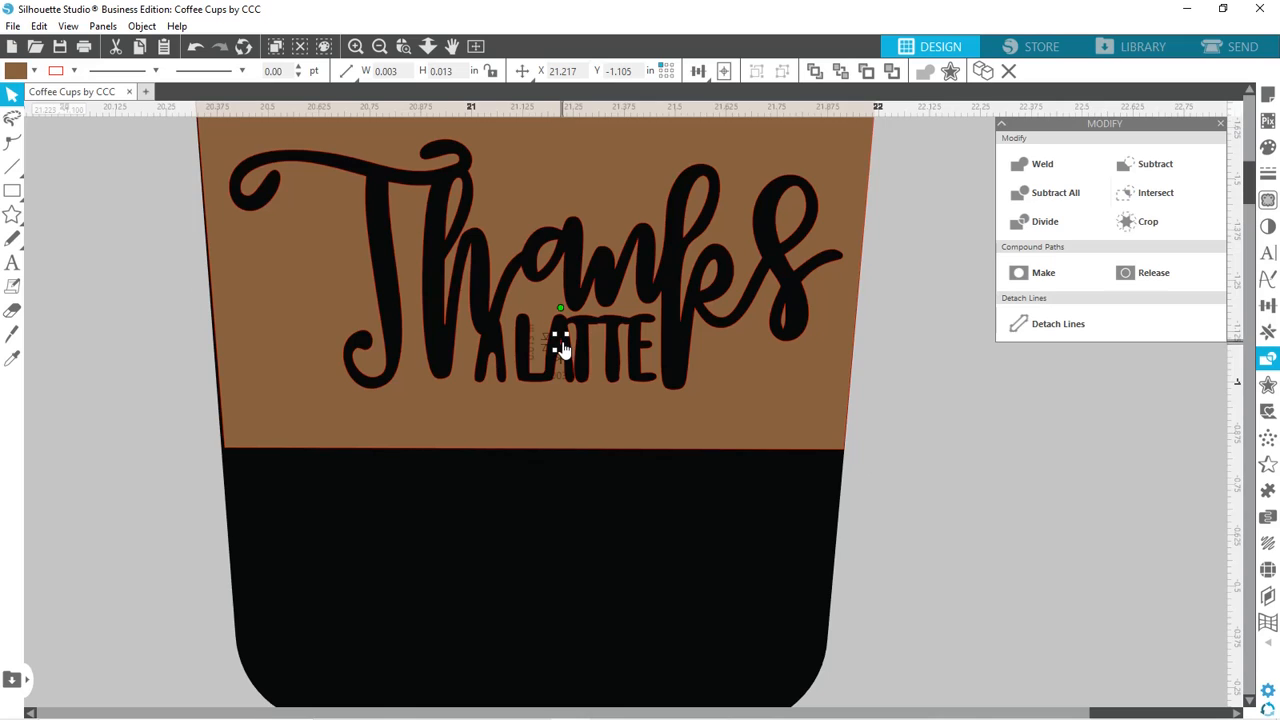
pyautogui.doubleClick(561, 346)
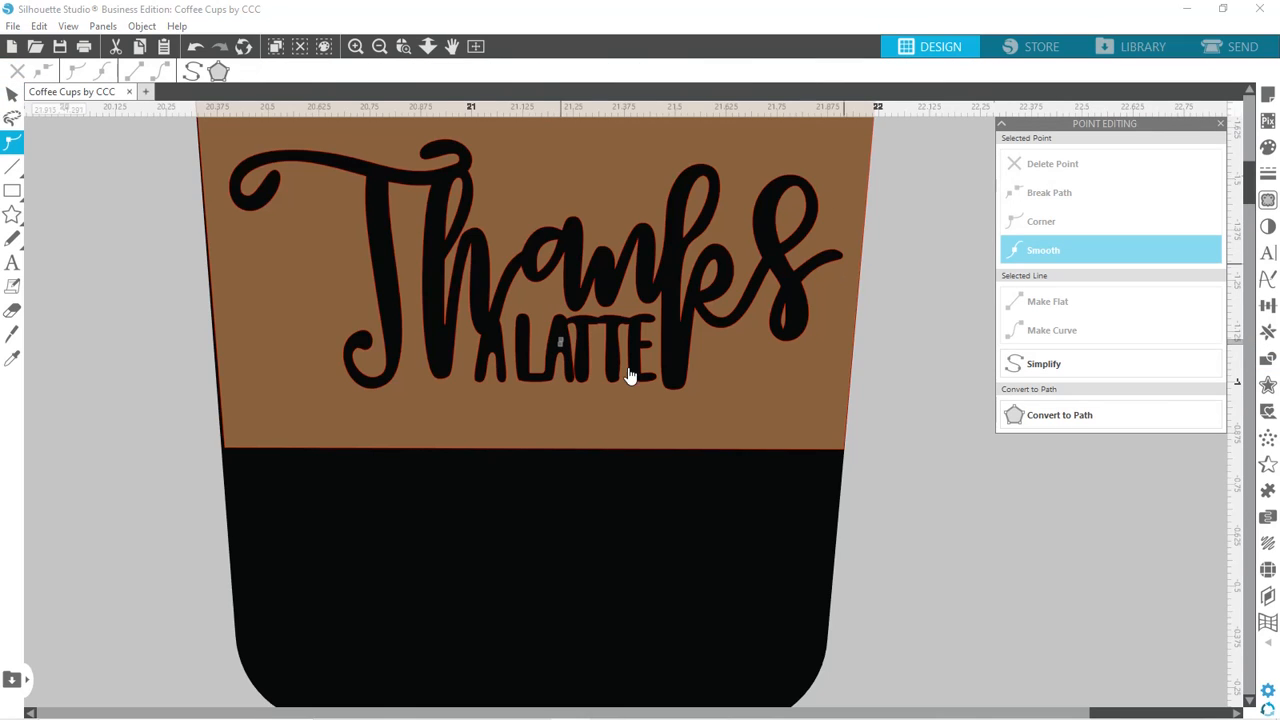
pyautogui.click(561, 346)
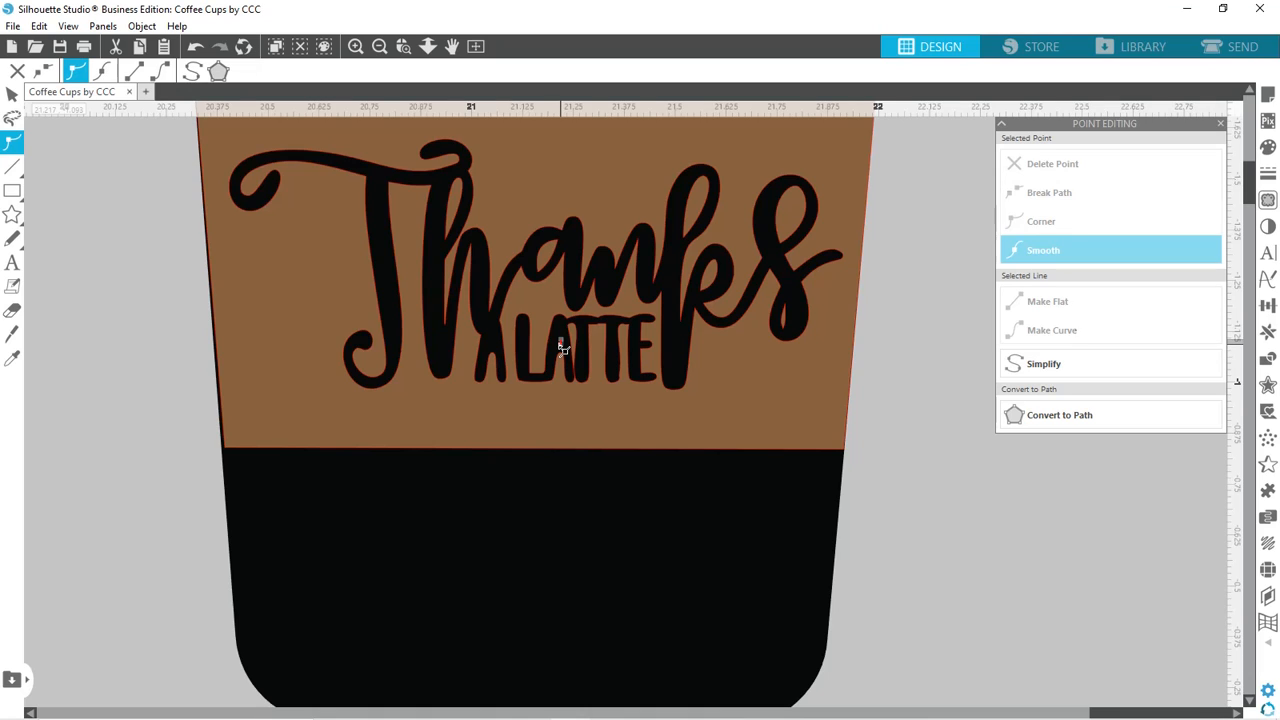
pyautogui.click(560, 352)
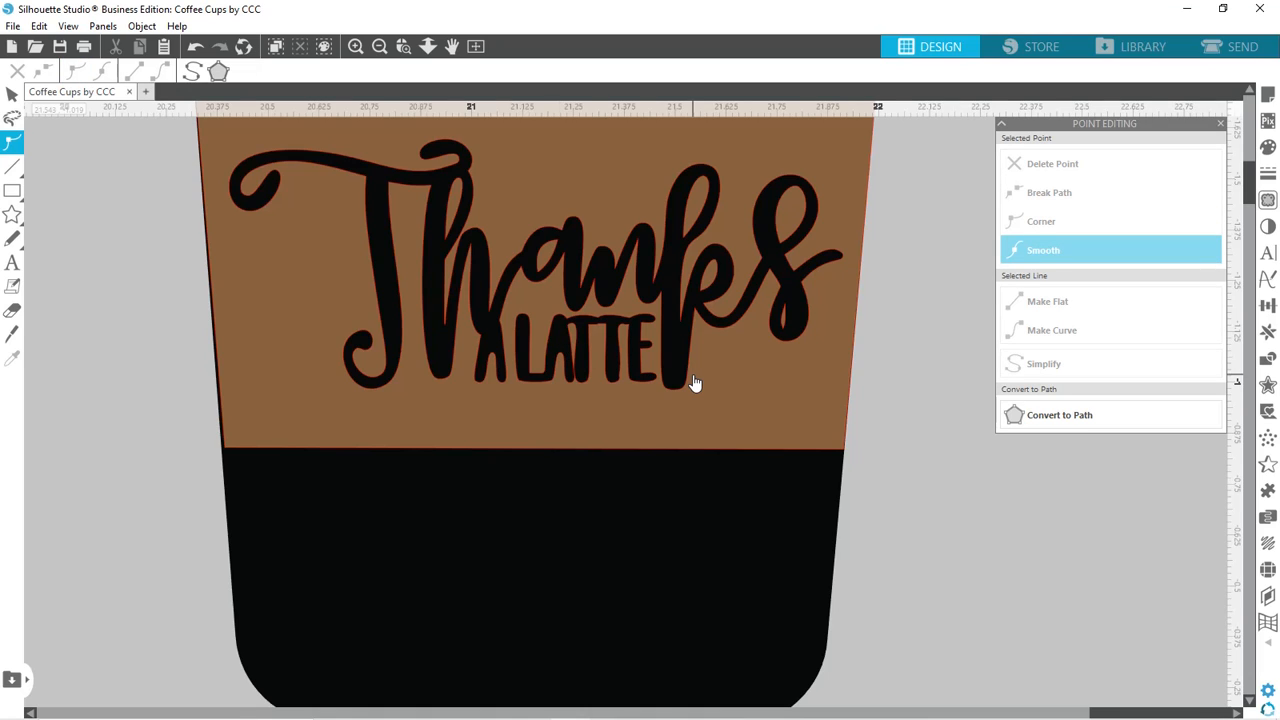
pyautogui.click(492, 347)
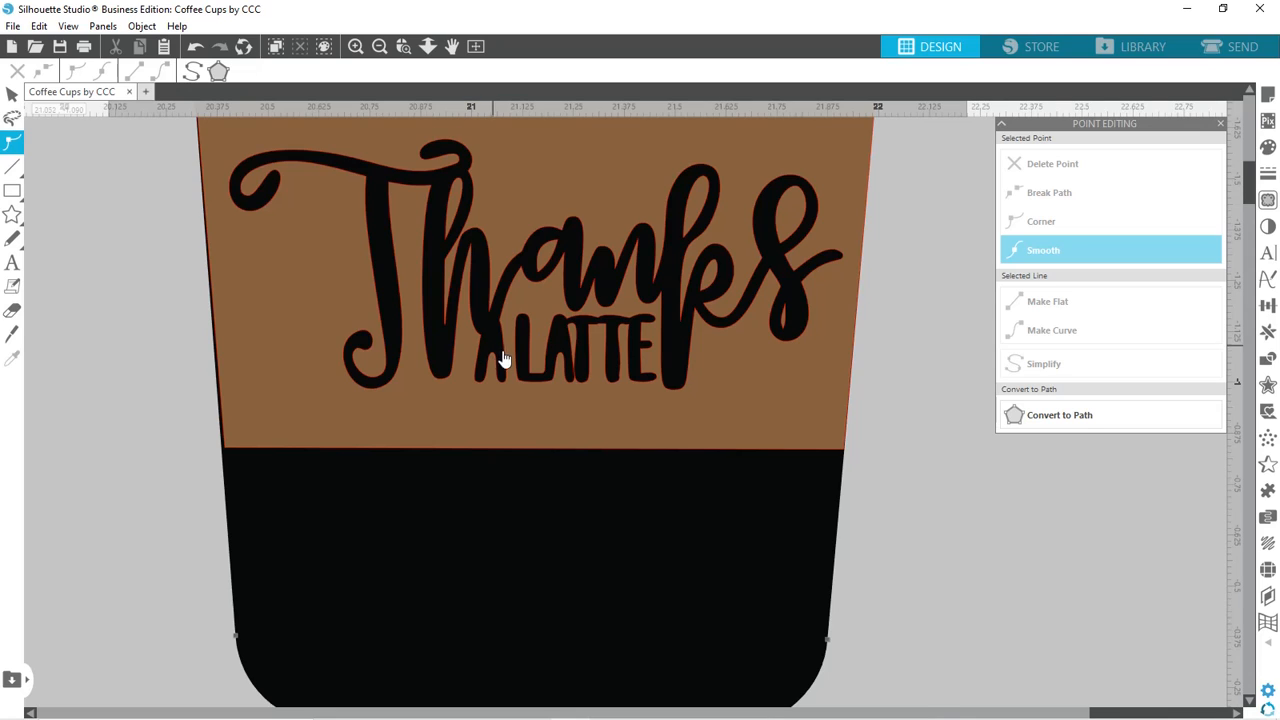
pyautogui.doubleClick(490, 340)
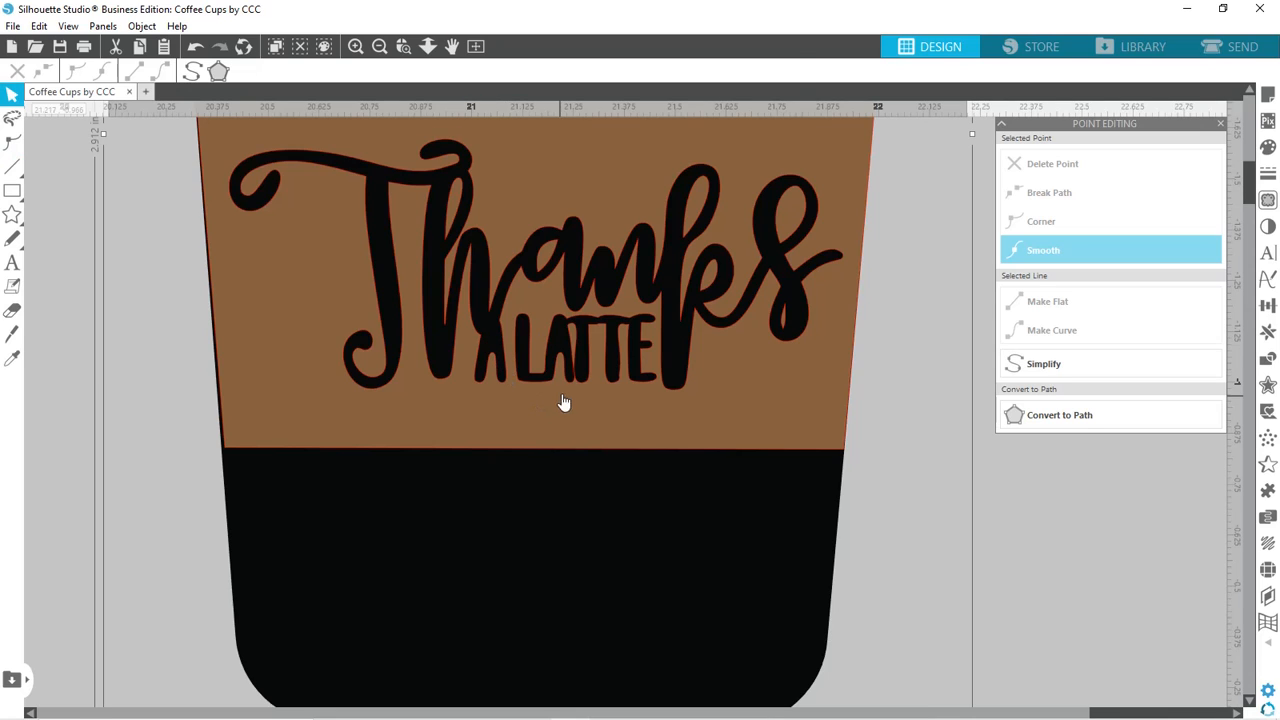
pyautogui.click(914, 400)
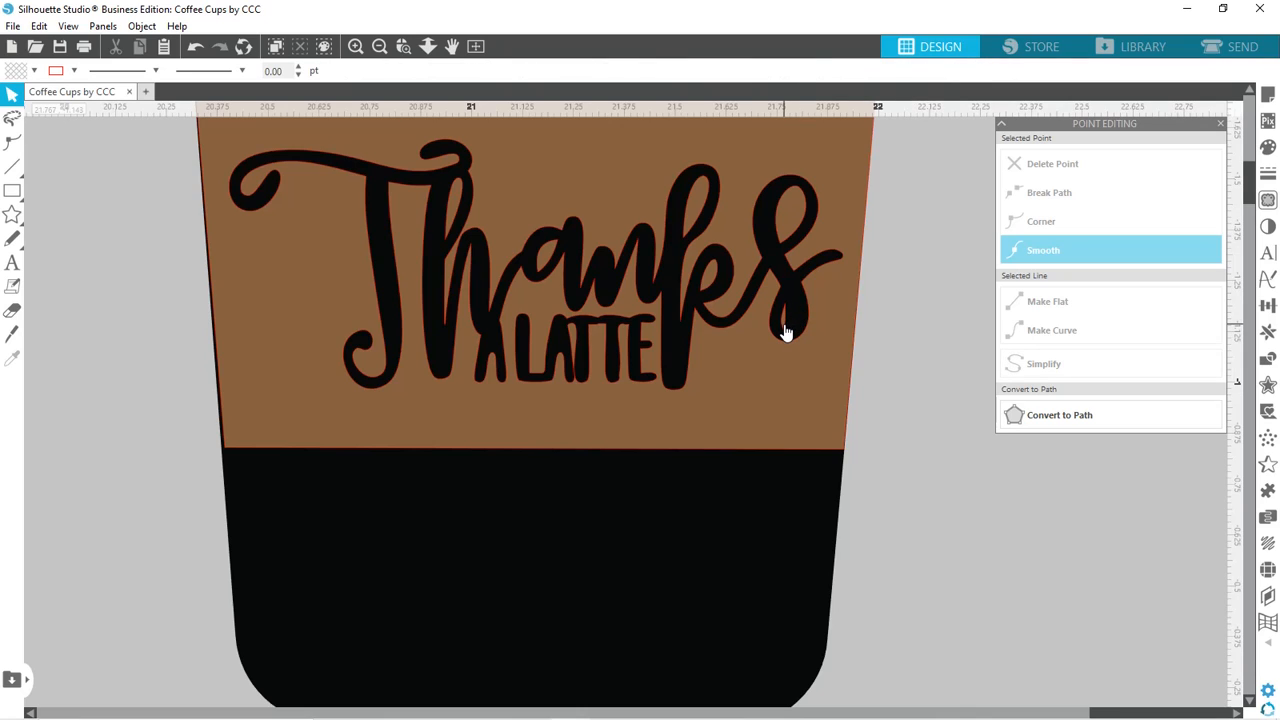
# Delete the narrow leftover sliver inside the lower loop of the "s" in "Thanks".
pyautogui.click(785, 332)
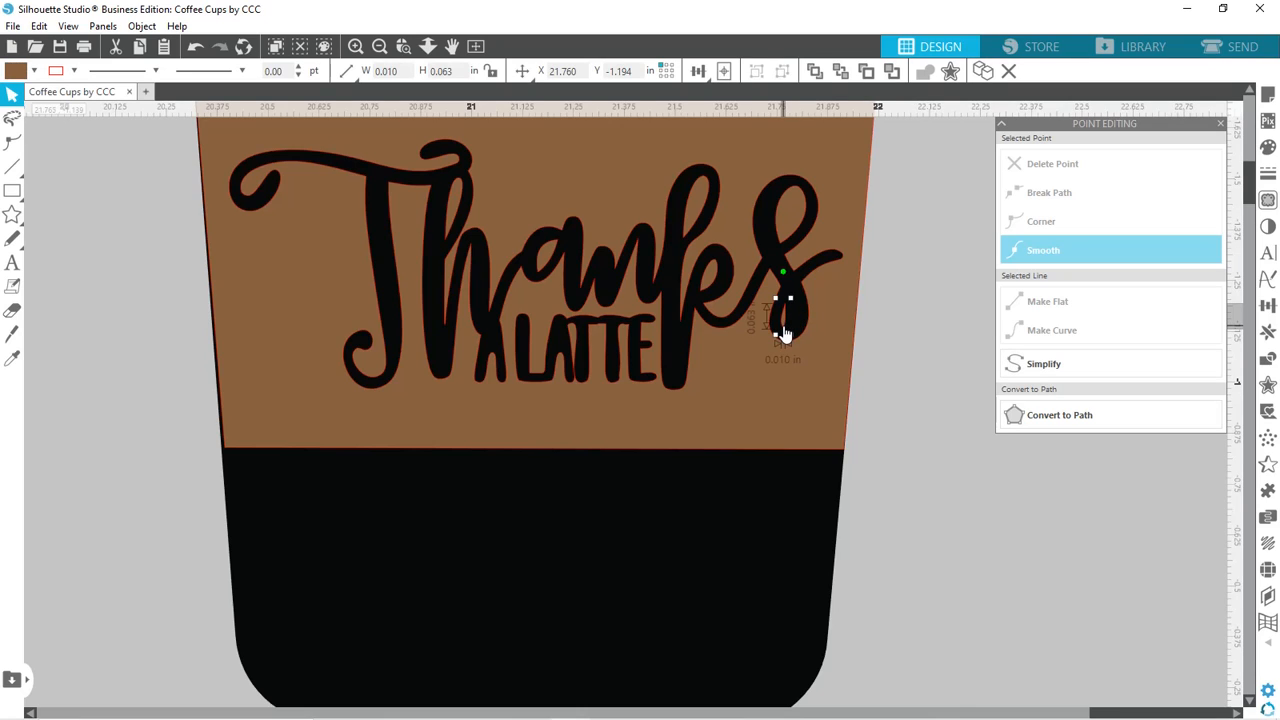
pyautogui.doubleClick(785, 332)
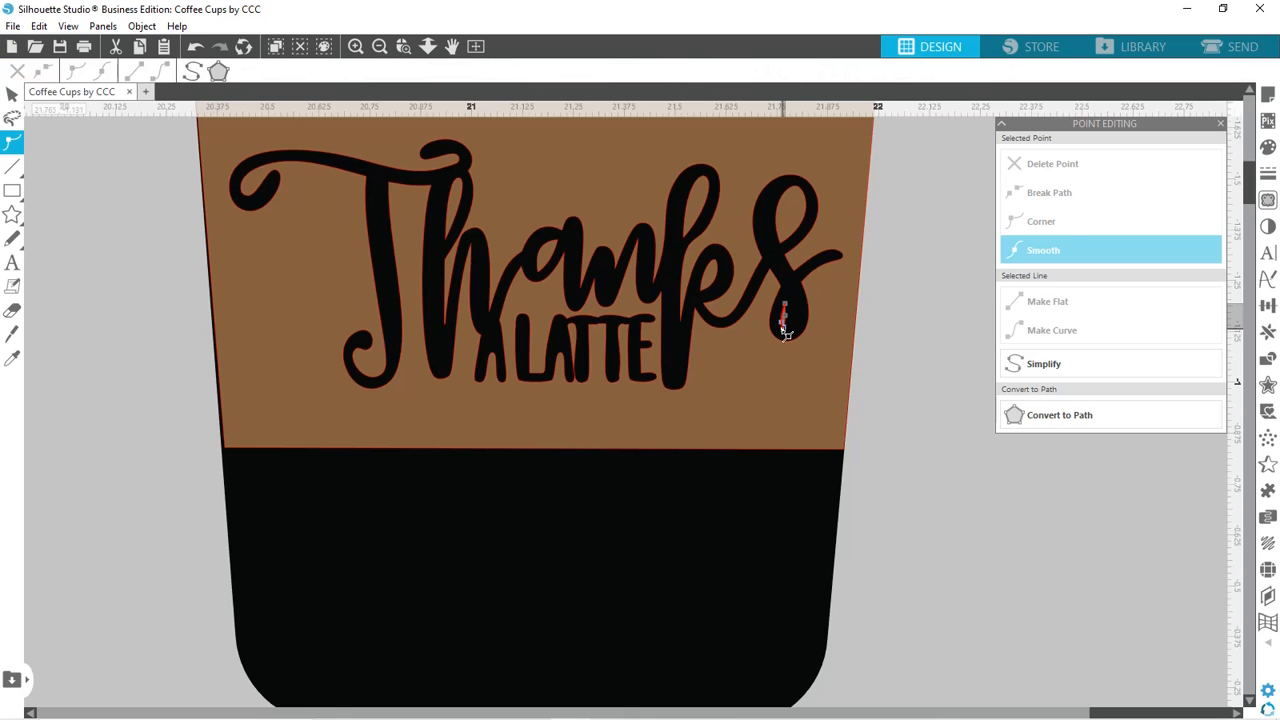
pyautogui.click(785, 331)
pyautogui.click(781, 329)
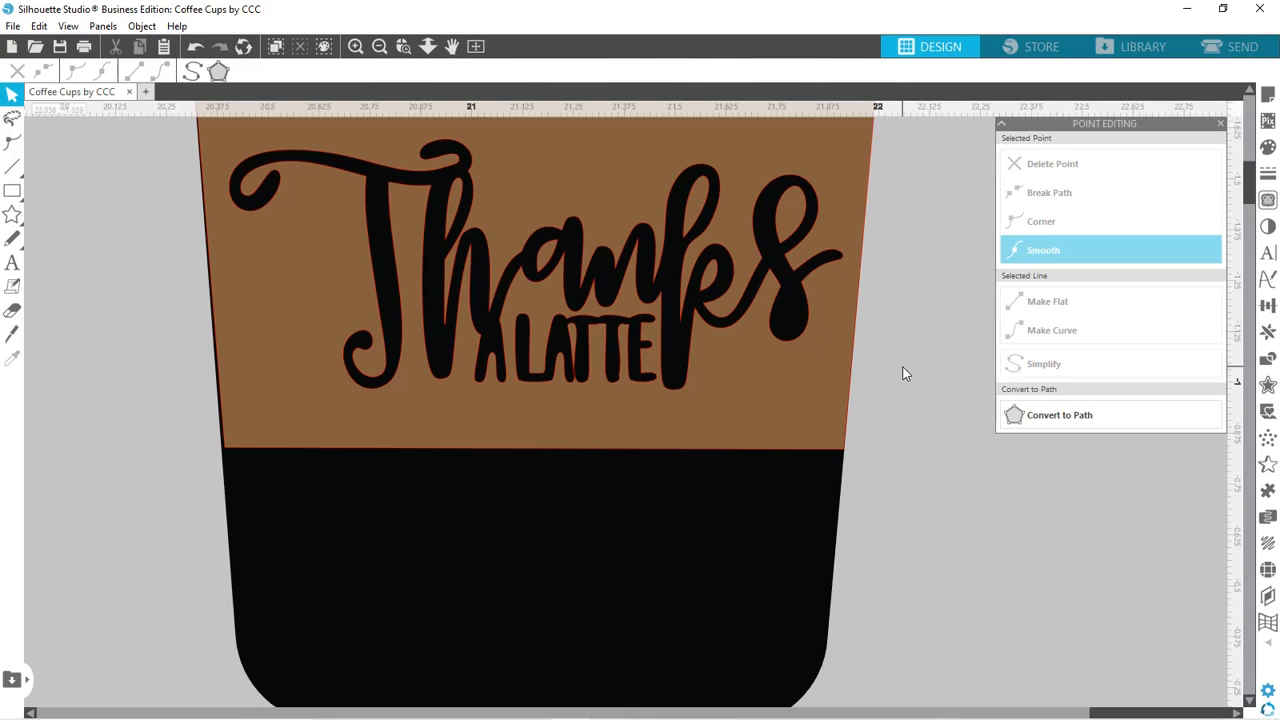
pyautogui.press('v')
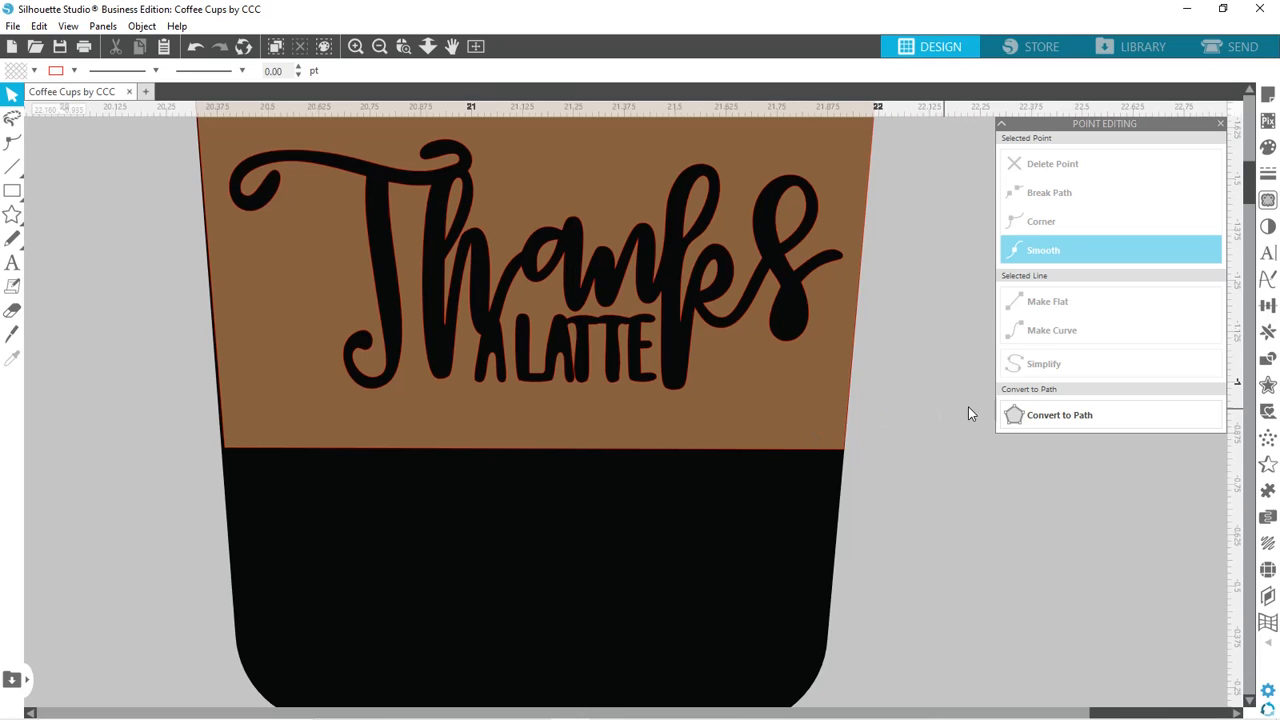
# Change the fill of the black cup behind the sleeve to red, and deselect it.
pyautogui.click(708, 608)
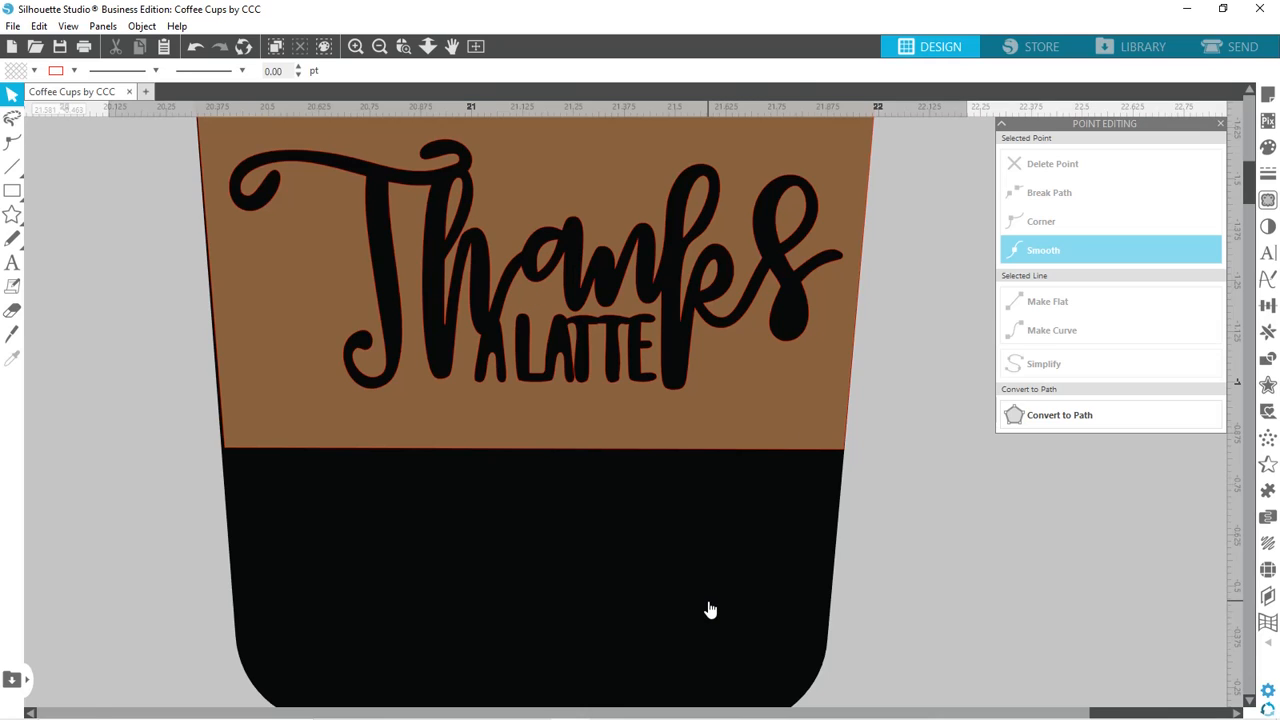
pyautogui.click(34, 72)
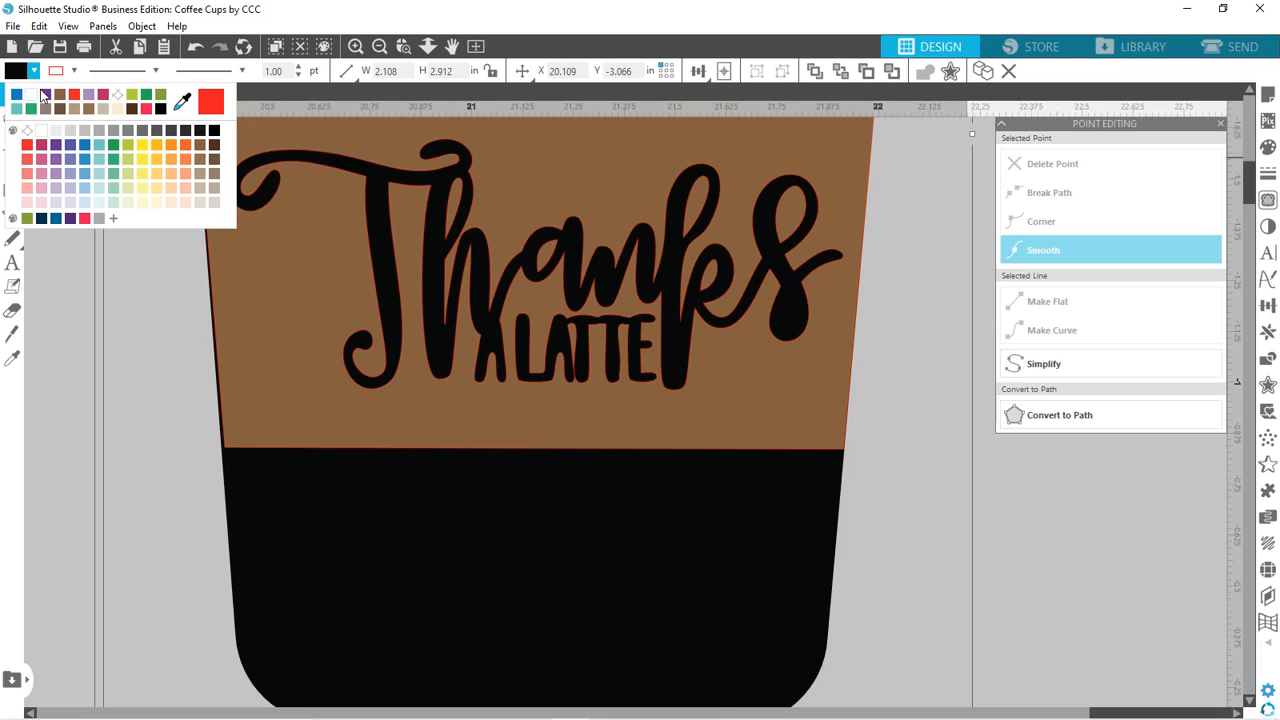
pyautogui.click(27, 148)
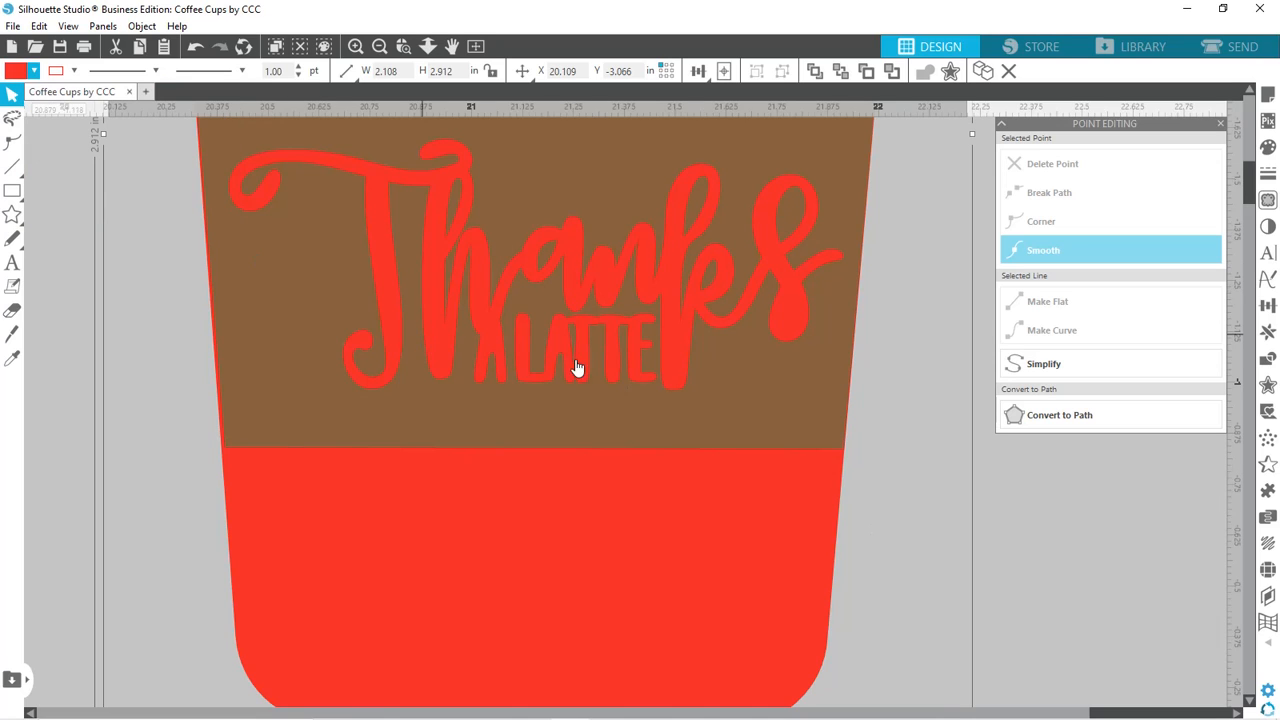
pyautogui.click(895, 388)
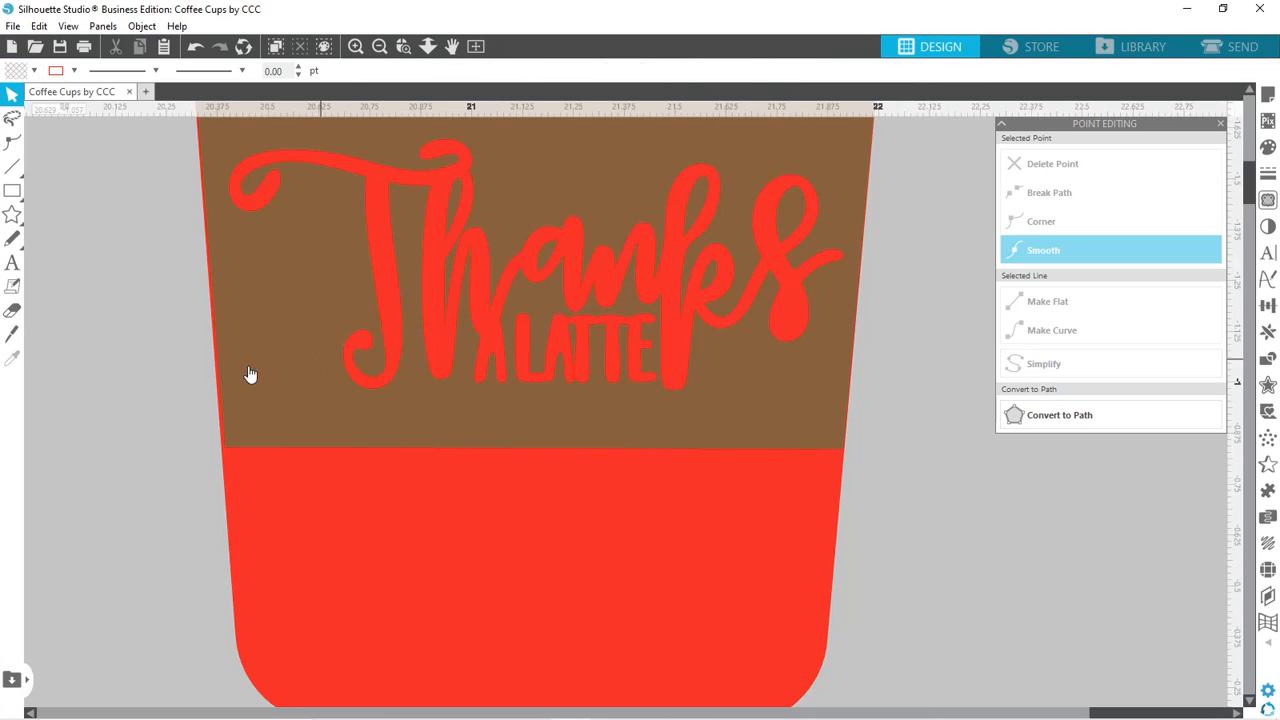
# Edit the brown sleeve's points, moving its lower-left corner slightly outward to meet the edge of the red cup.
pyautogui.click(257, 427)
pyautogui.doubleClick(257, 427)
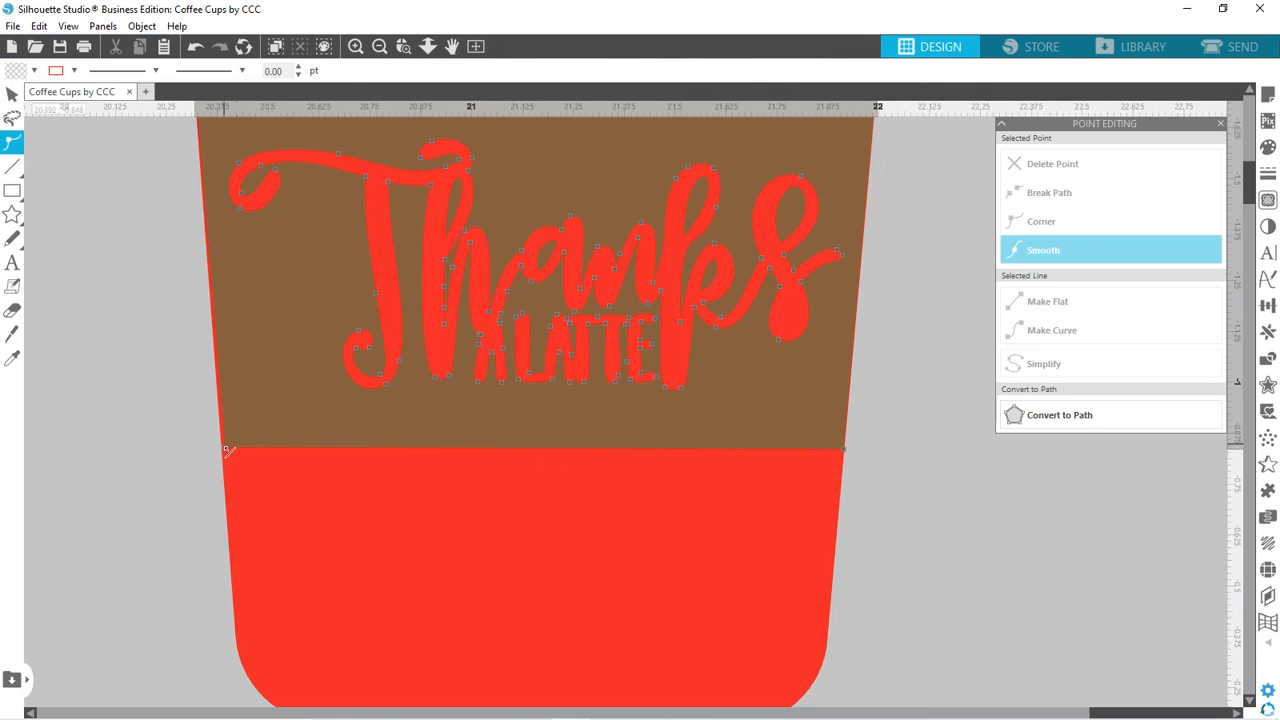
pyautogui.click(228, 450)
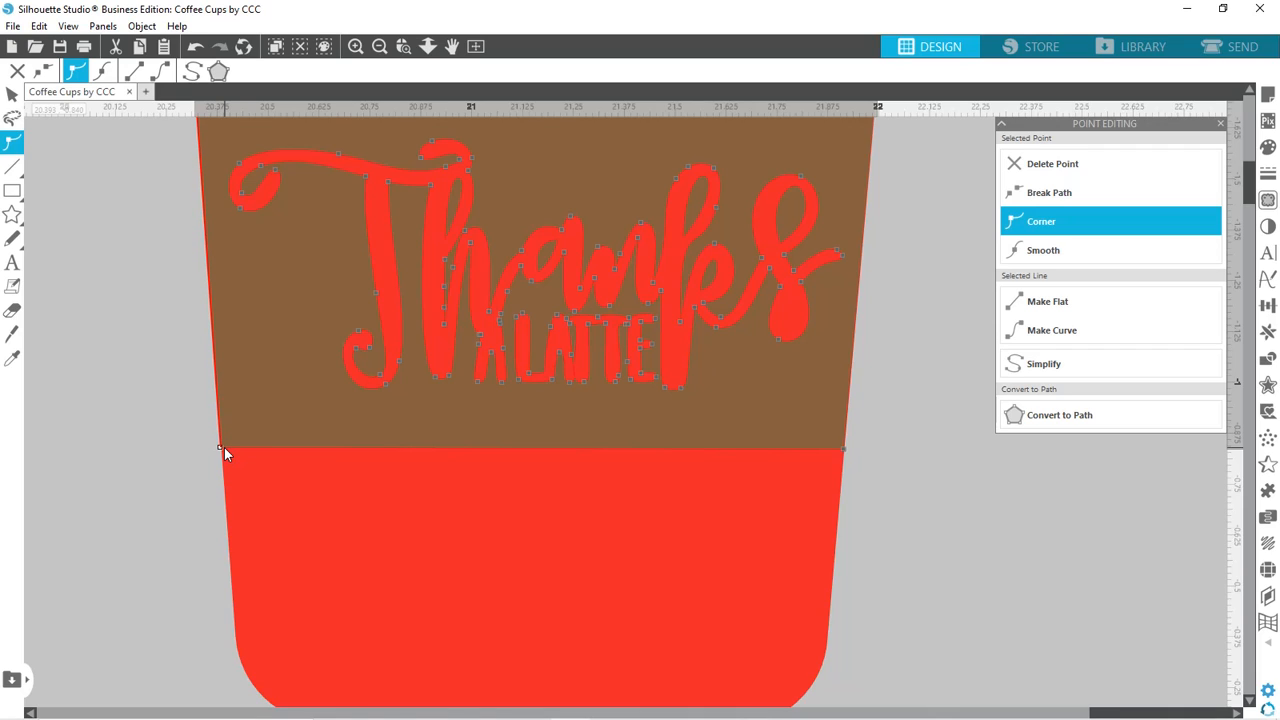
pyautogui.click(94, 344)
pyautogui.doubleClick(307, 393)
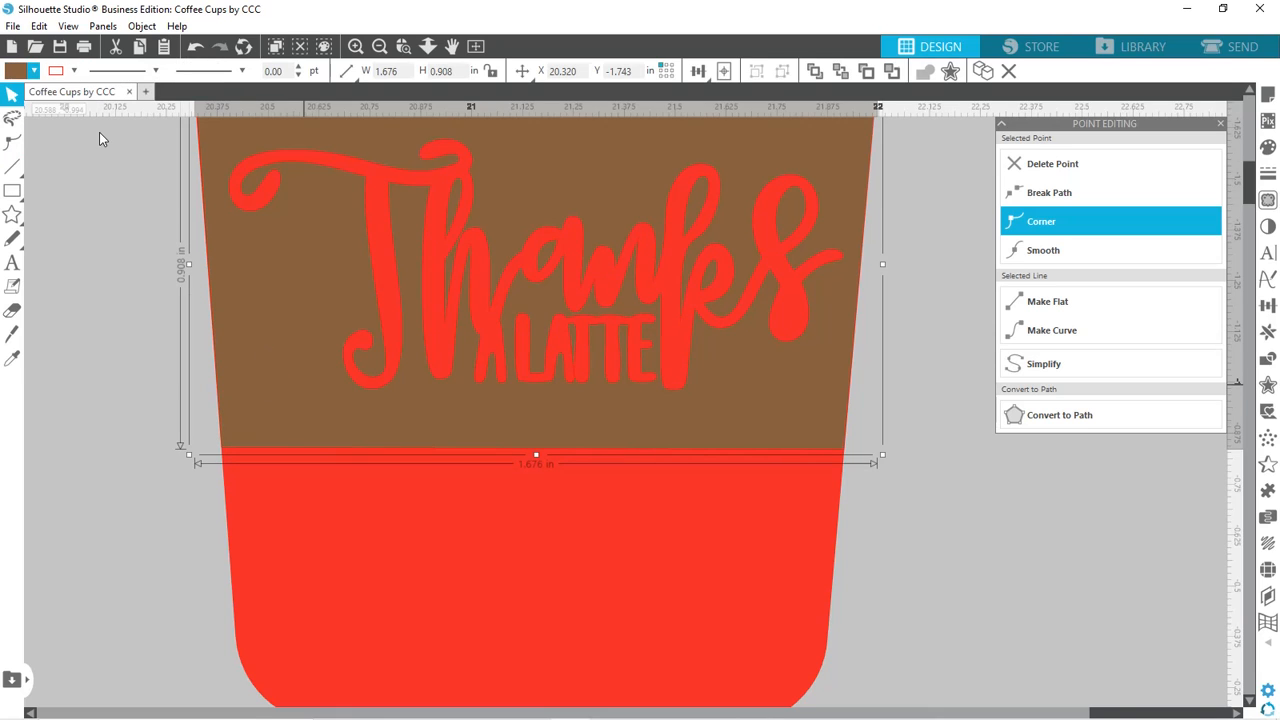
pyautogui.click(74, 71)
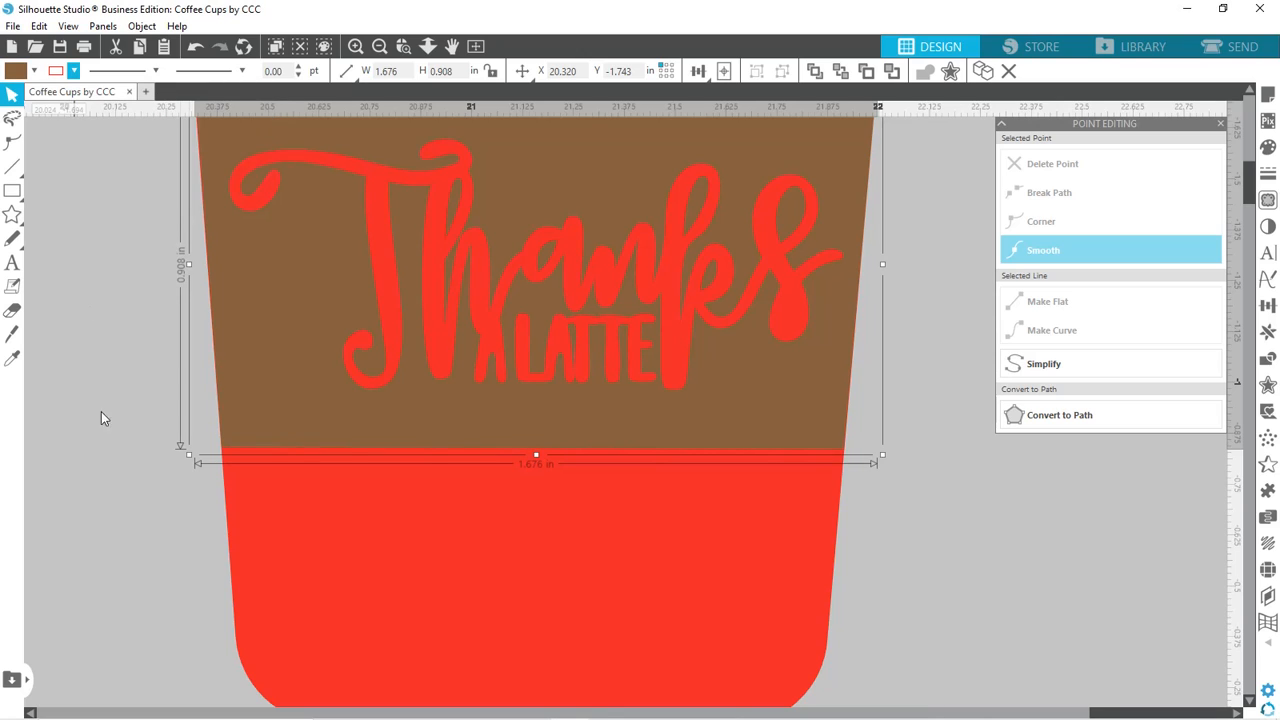
pyautogui.click(168, 558)
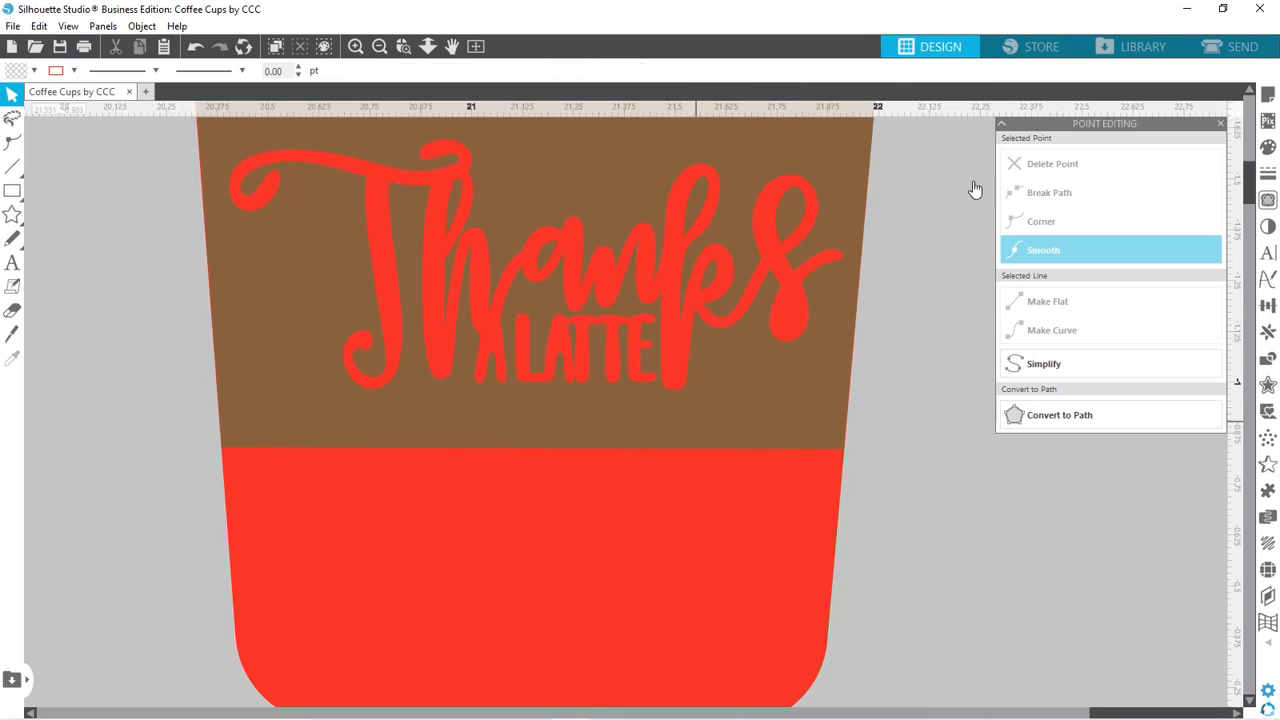
pyautogui.click(1221, 126)
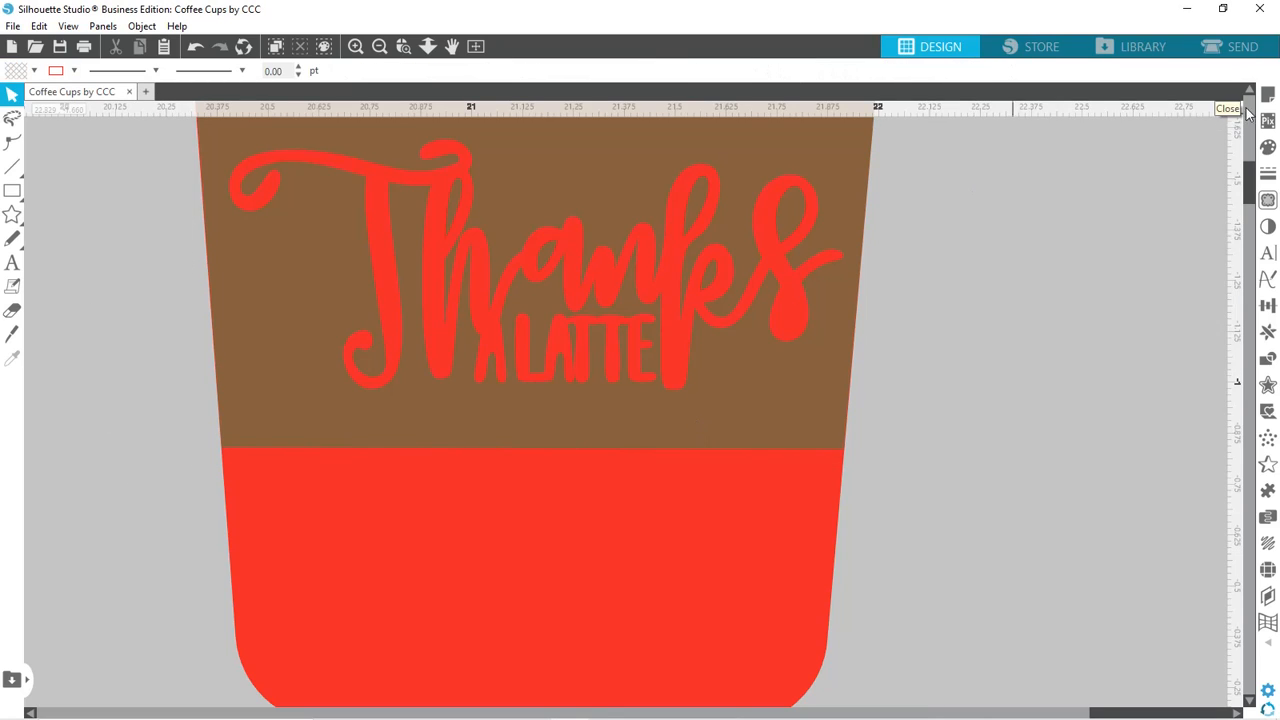
pyautogui.click(1249, 91)
pyautogui.click(1249, 91)
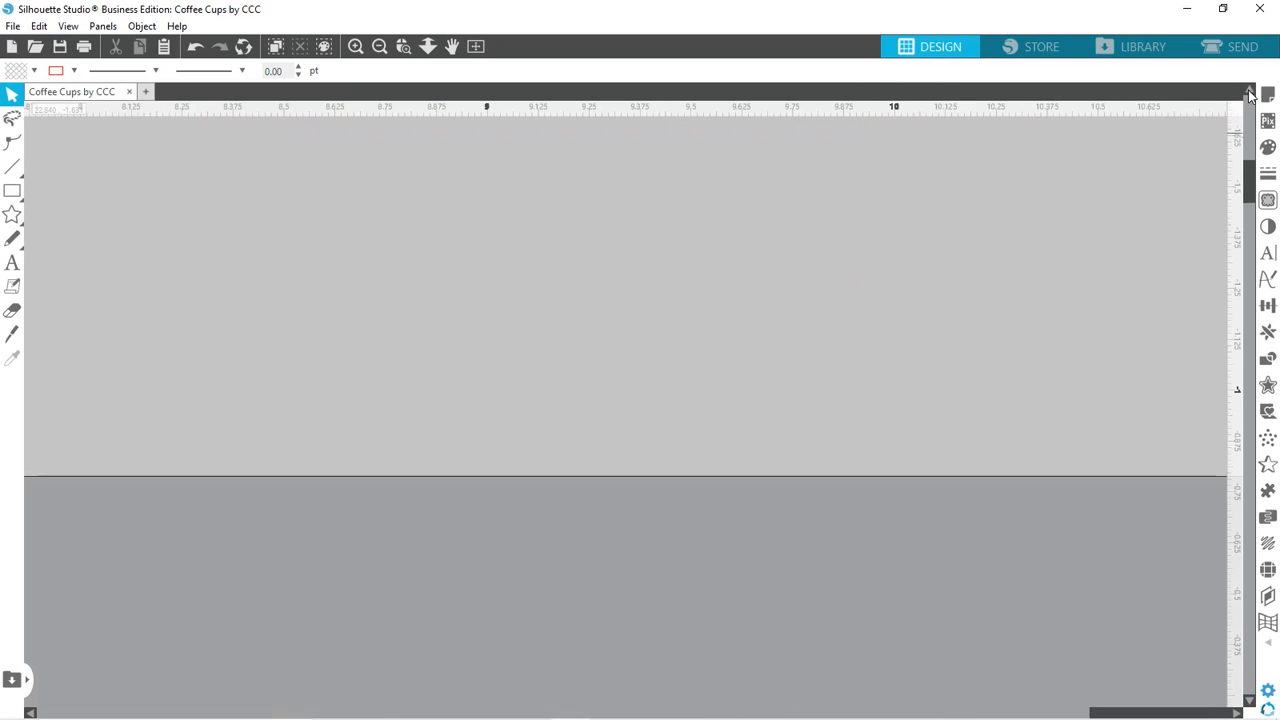
pyautogui.click(1249, 91)
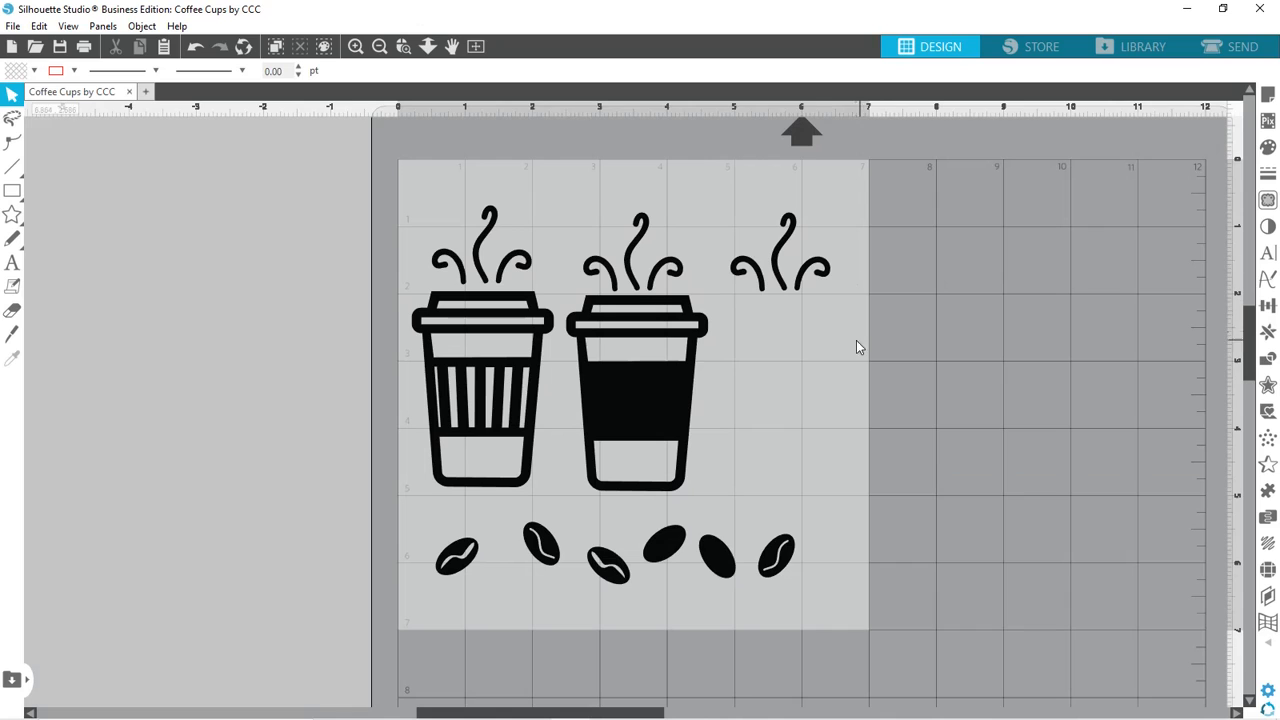
pyautogui.scroll(-2, 868, 275)
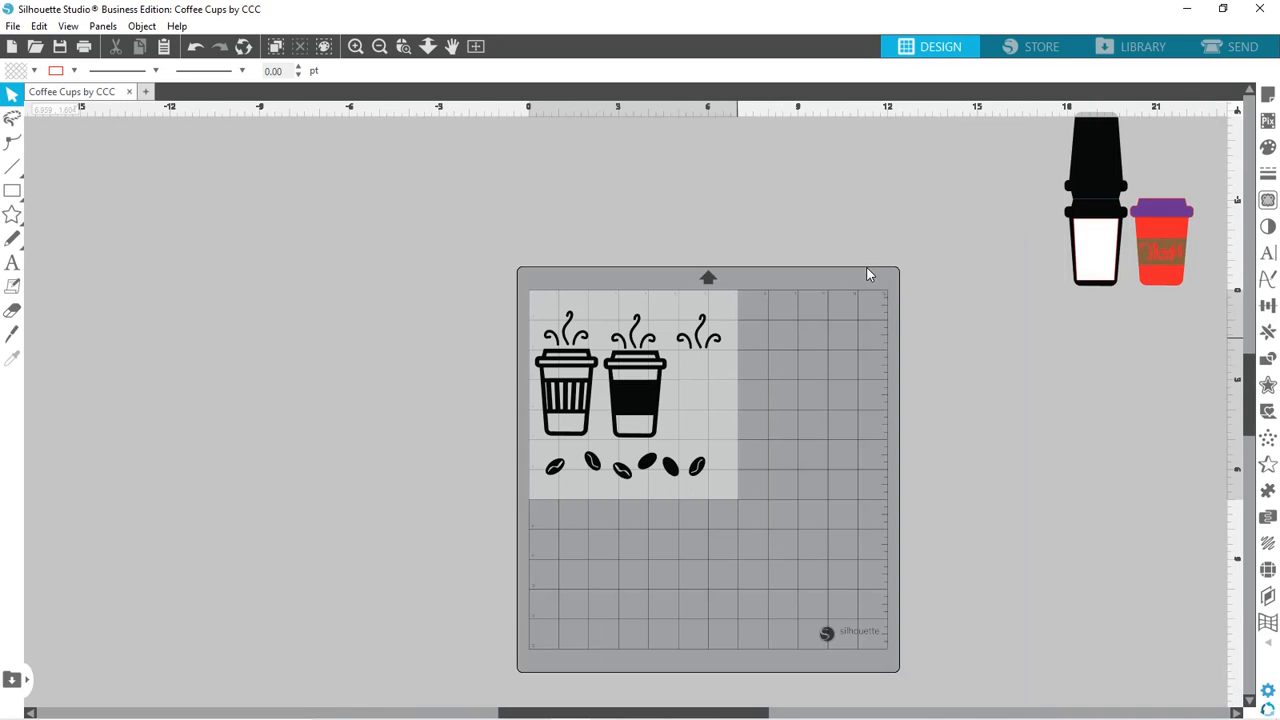
pyautogui.click(1154, 260)
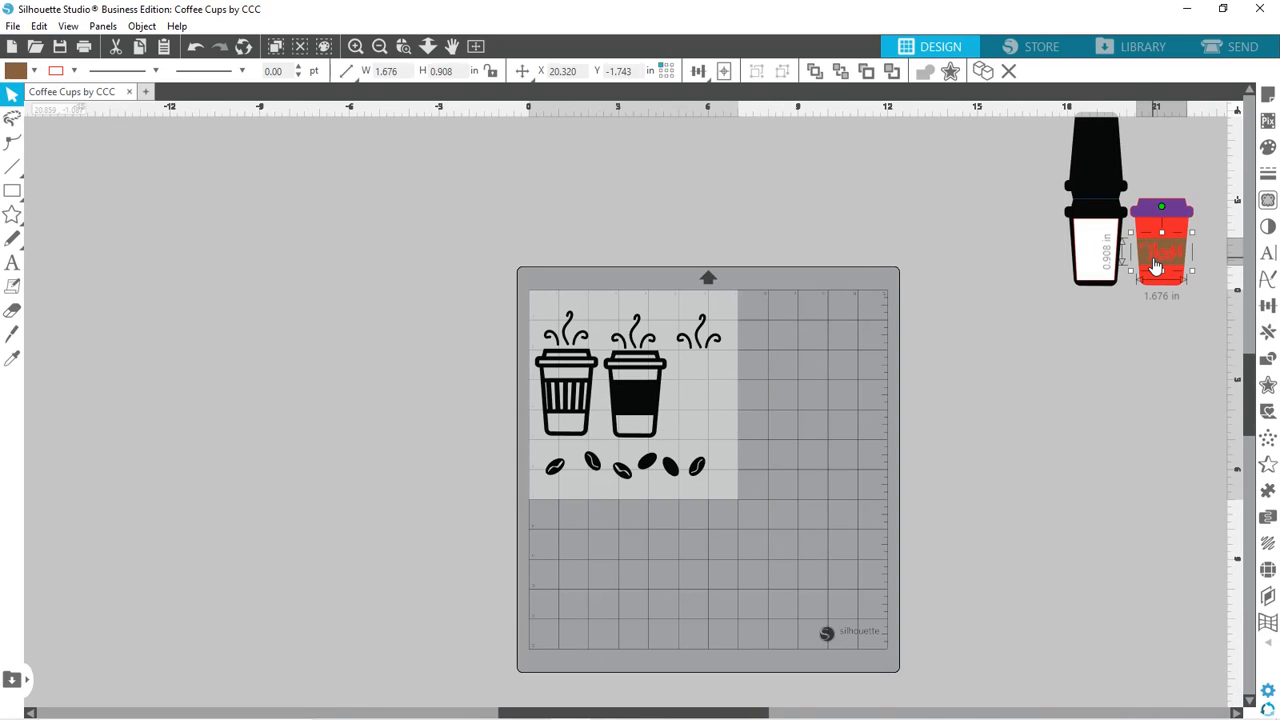
pyautogui.press('i')
pyautogui.scroll(1, 1158, 253)
pyautogui.scroll(1, 1158, 253)
pyautogui.press('v')
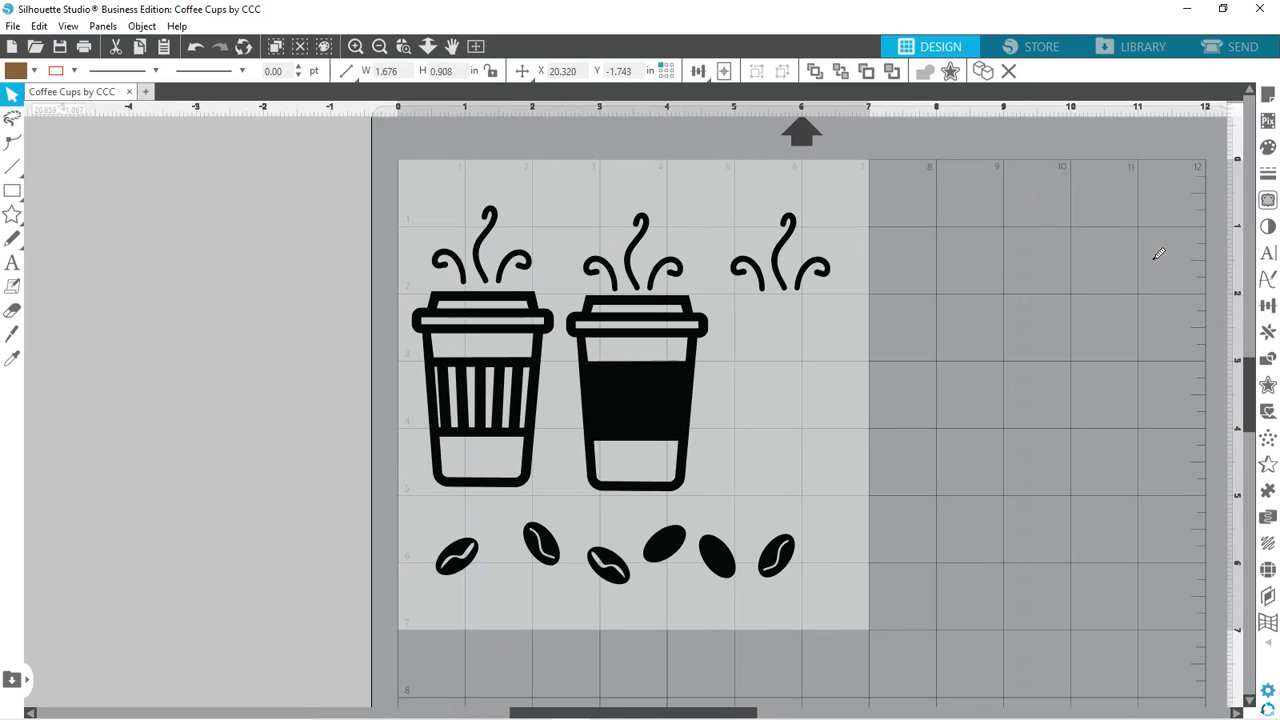
pyautogui.press('i')
pyautogui.scroll(-1, 1158, 253)
pyautogui.scroll(-1, 1158, 253)
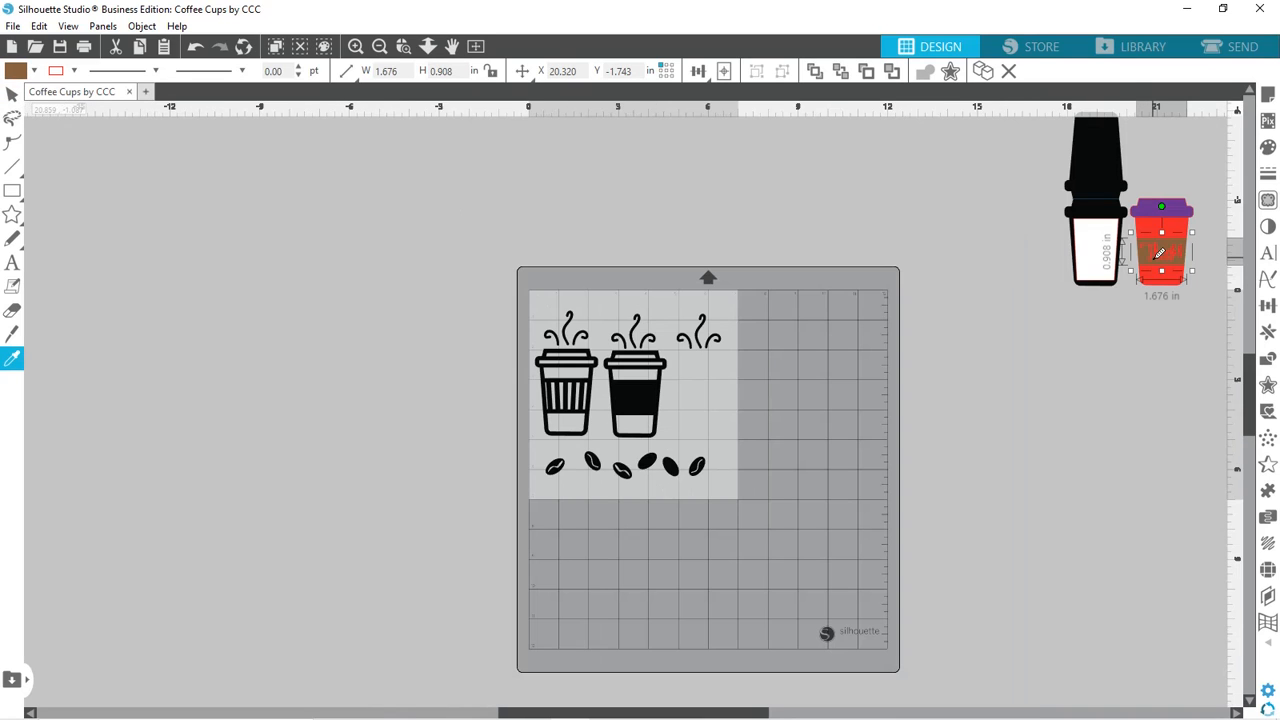
pyautogui.press('v')
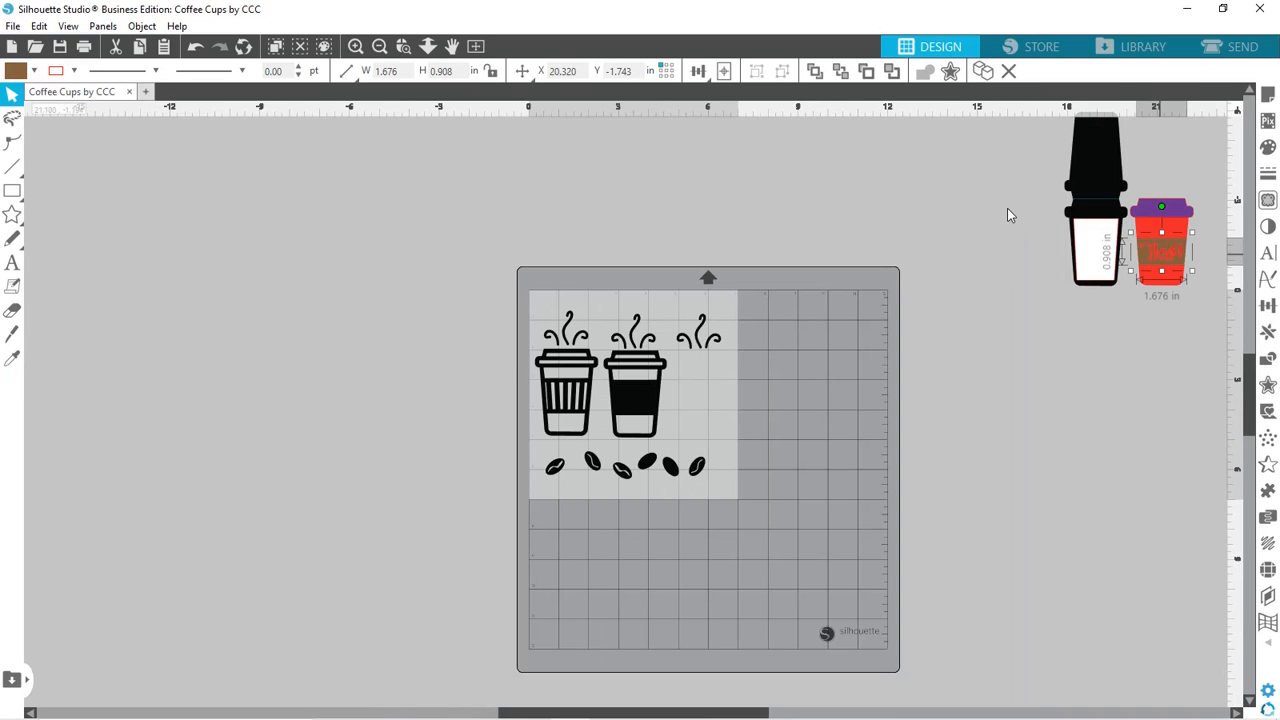
# Change the fill of the red cup behind the sleeve to light pink, and deselect it.
pyautogui.click(401, 47)
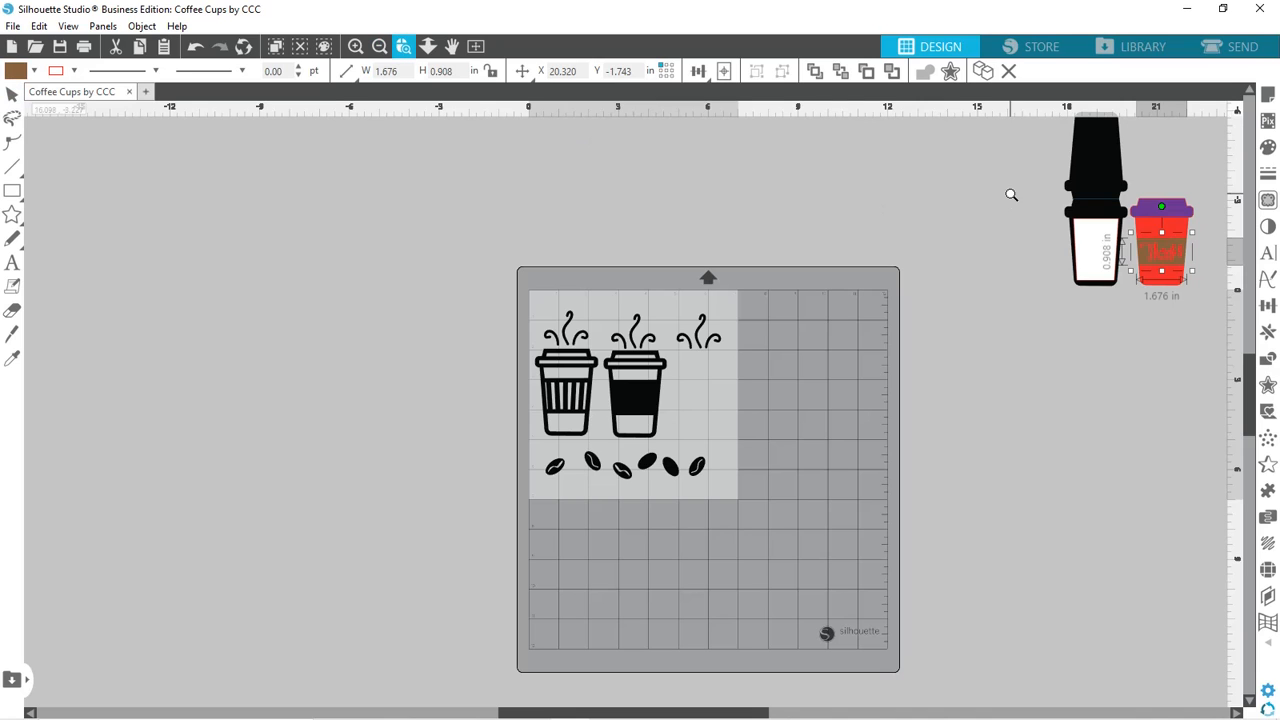
pyautogui.click(1172, 265)
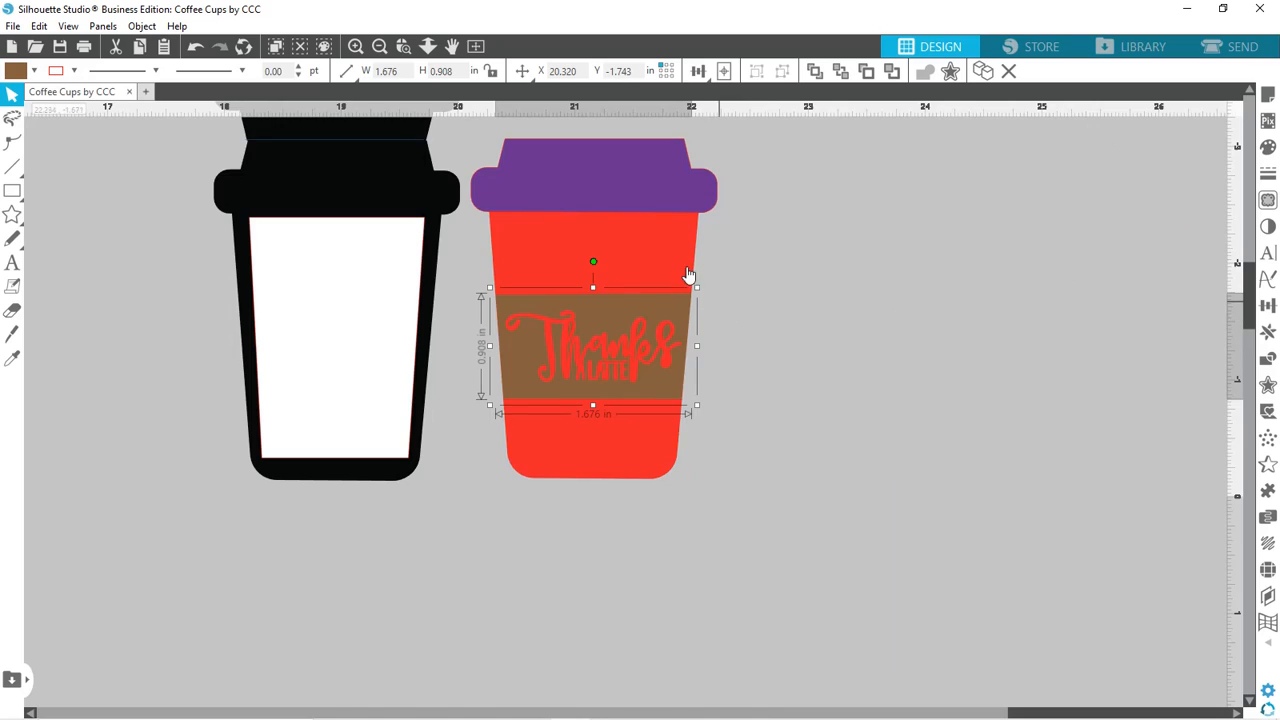
pyautogui.click(640, 246)
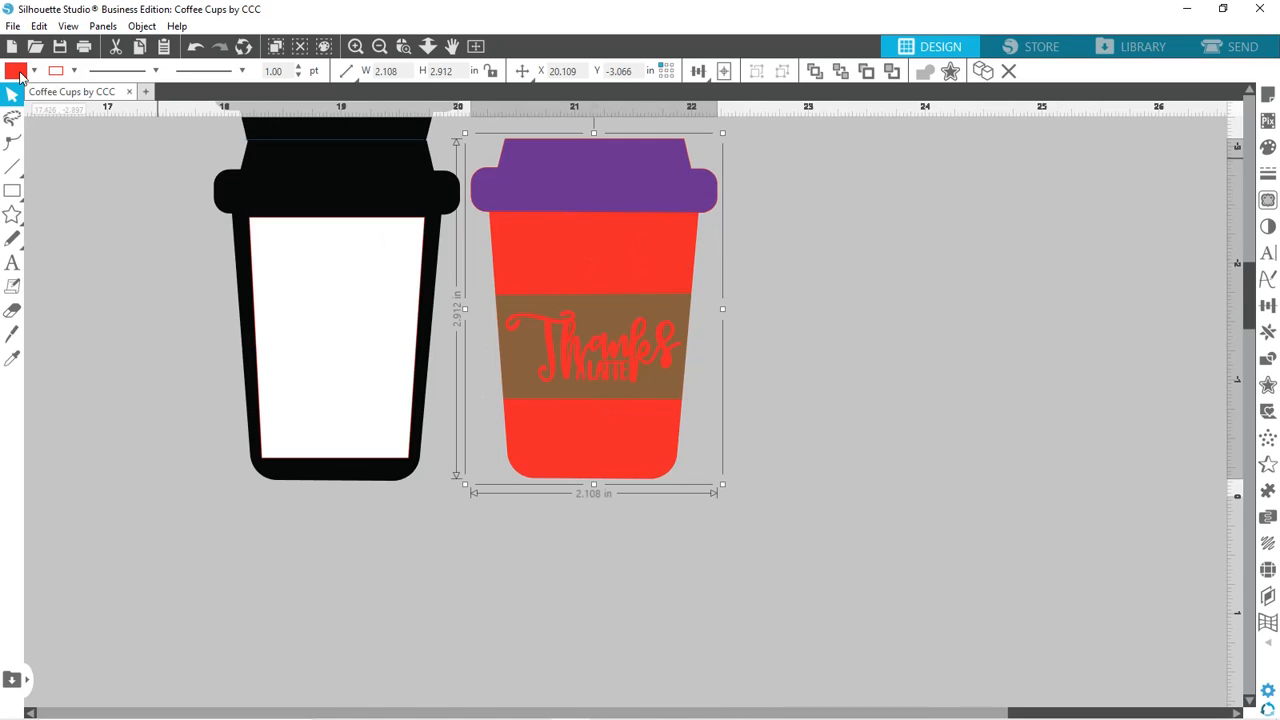
pyautogui.click(34, 72)
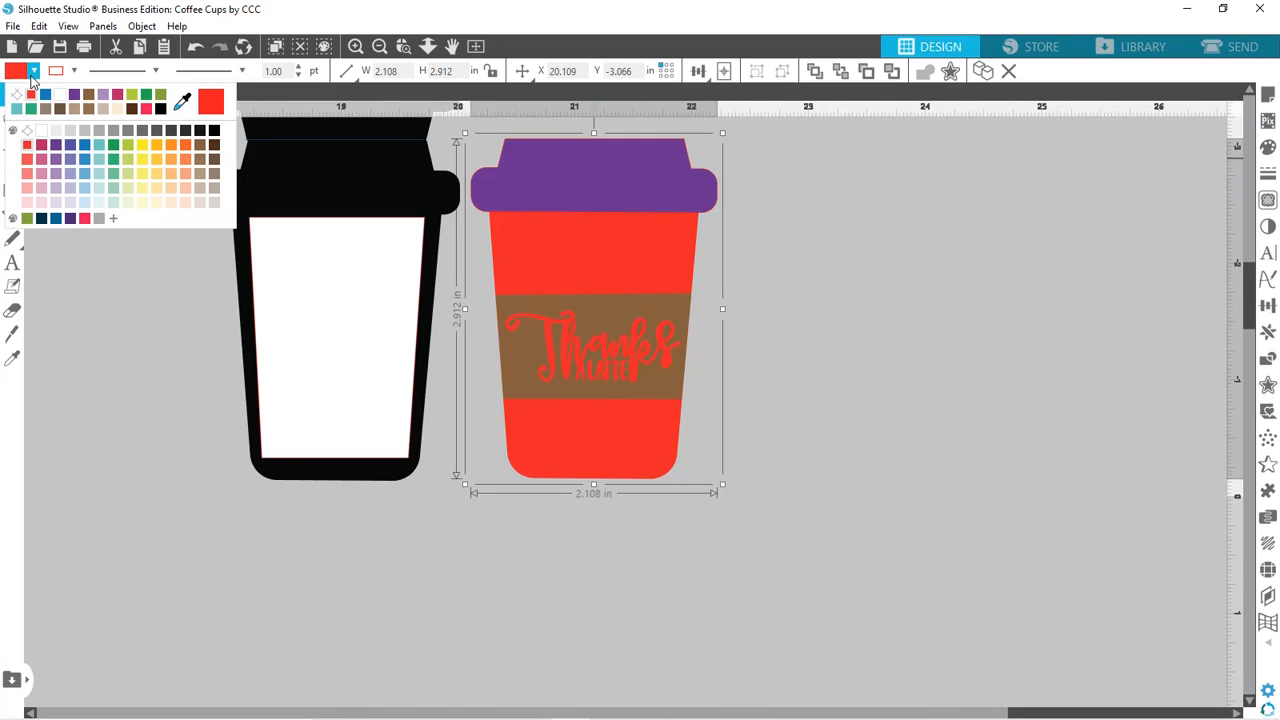
pyautogui.click(41, 191)
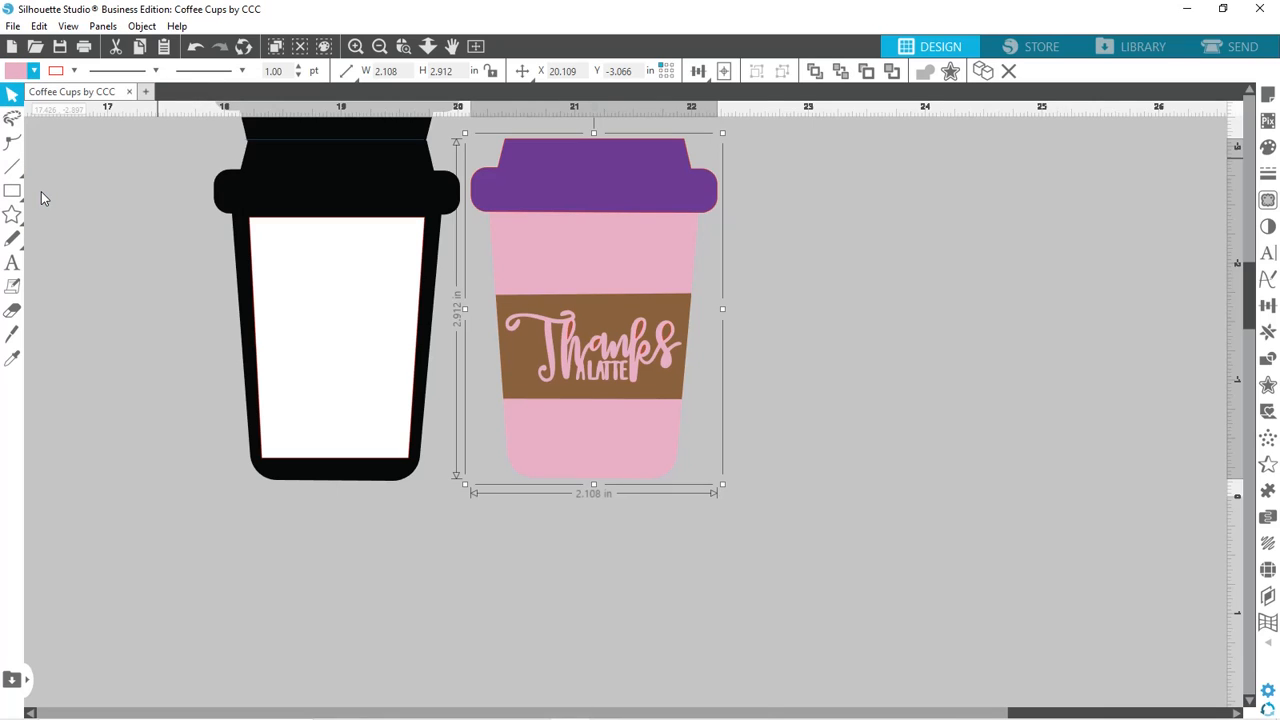
pyautogui.click(774, 366)
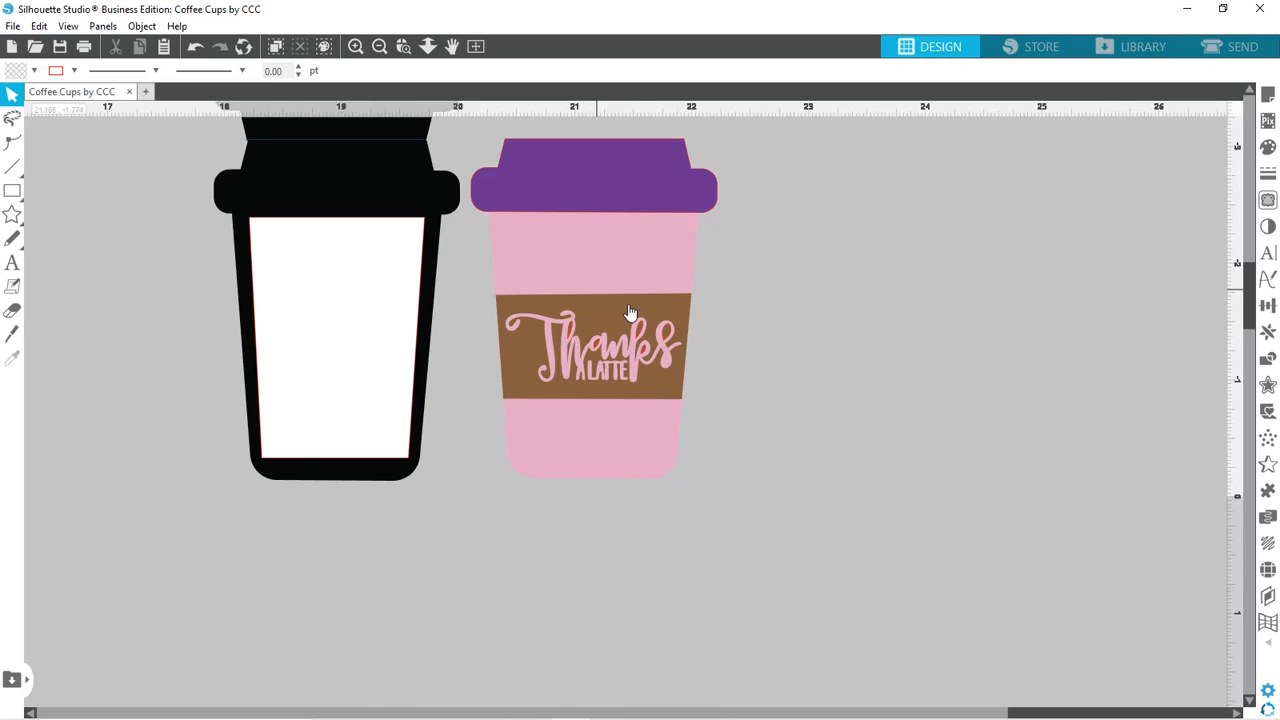
# Combine the loose inner pieces of the "Thanks" letters with the brown sleeve into one compound path.
pyautogui.click(572, 338)
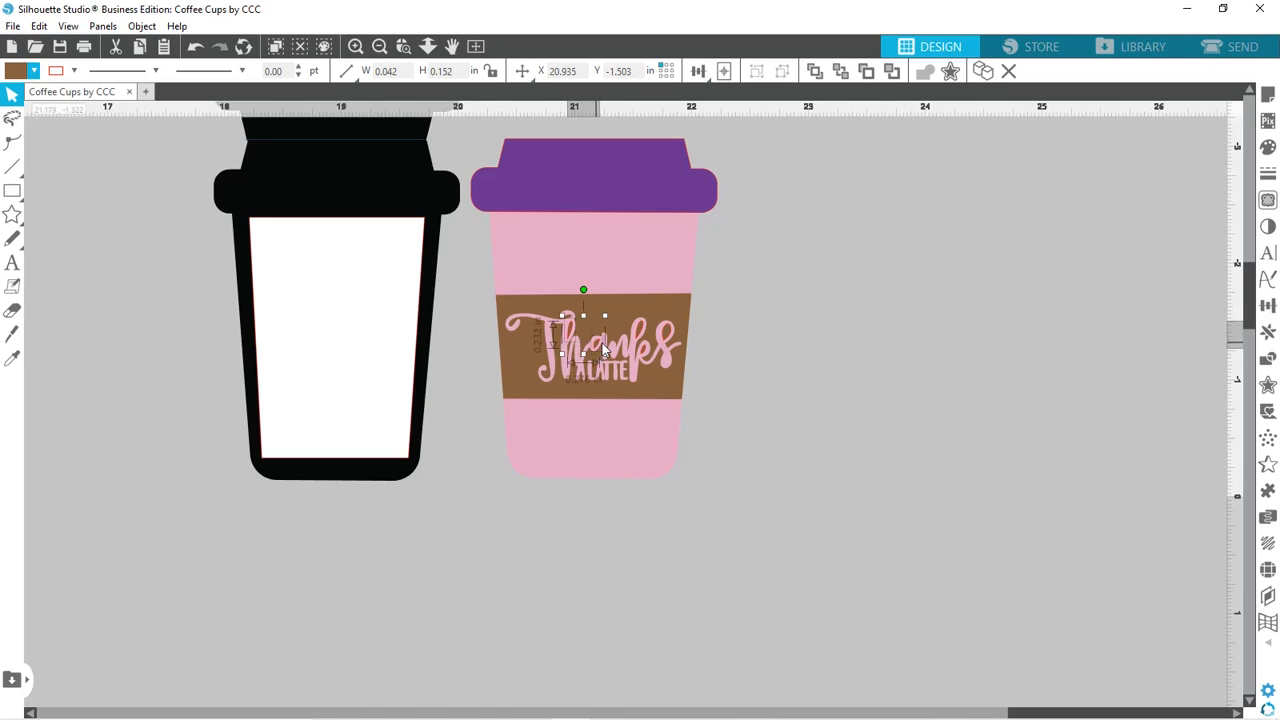
pyautogui.keyDown('shift'); pyautogui.click(601, 352); pyautogui.keyUp('shift')
pyautogui.keyDown('shift'); pyautogui.click(641, 335); pyautogui.keyUp('shift')
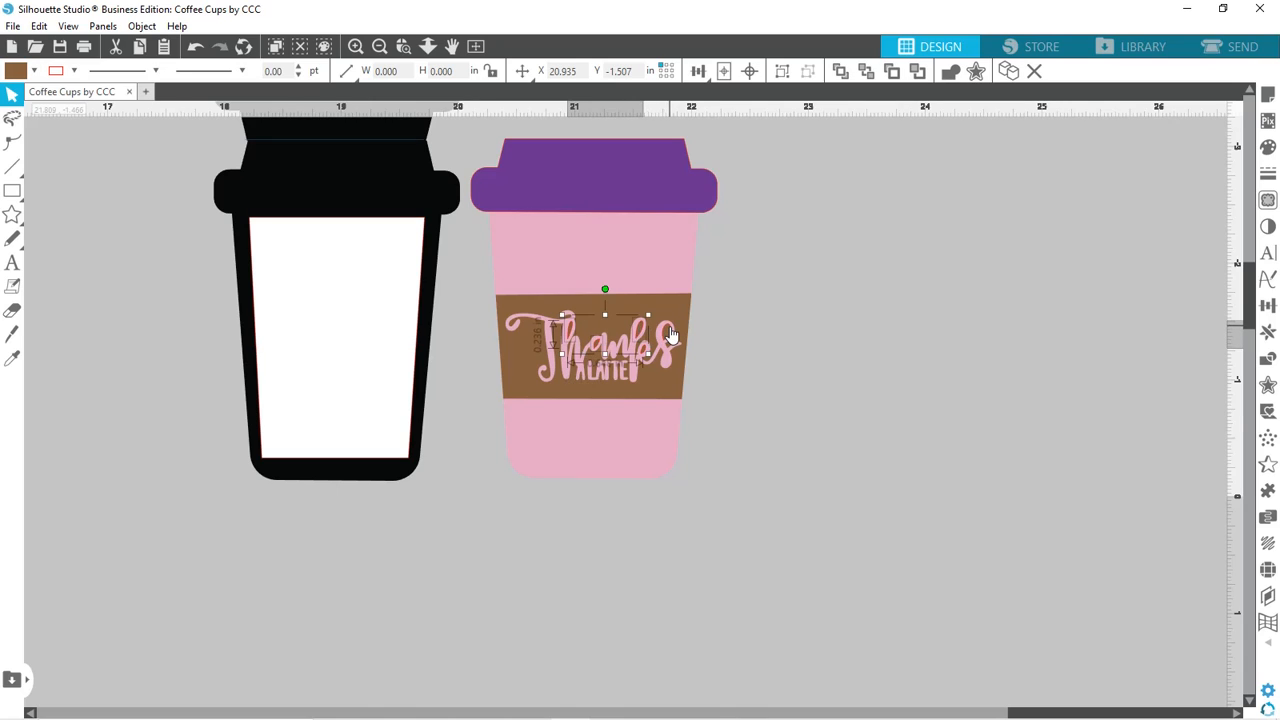
pyautogui.keyDown('shift'); pyautogui.click(666, 332); pyautogui.keyUp('shift')
pyautogui.keyDown('shift'); pyautogui.click(648, 365); pyautogui.keyUp('shift')
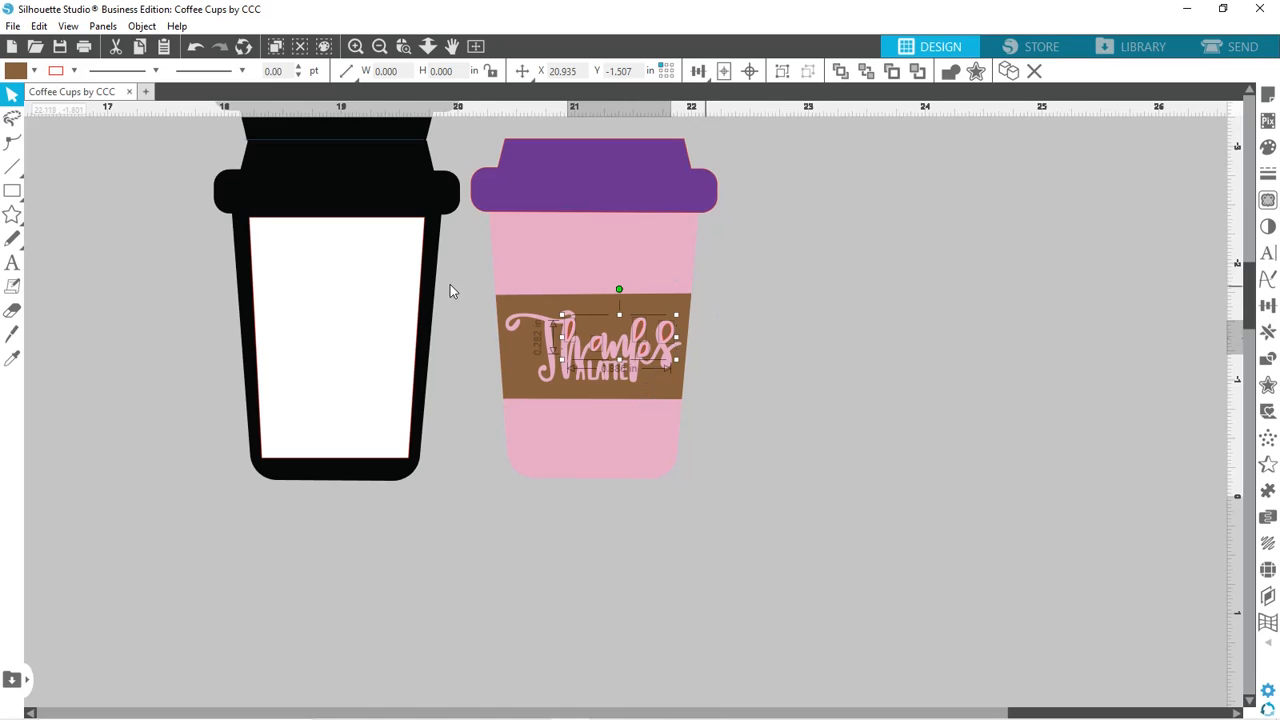
pyautogui.click(74, 71)
pyautogui.click(72, 101)
pyautogui.click(540, 312)
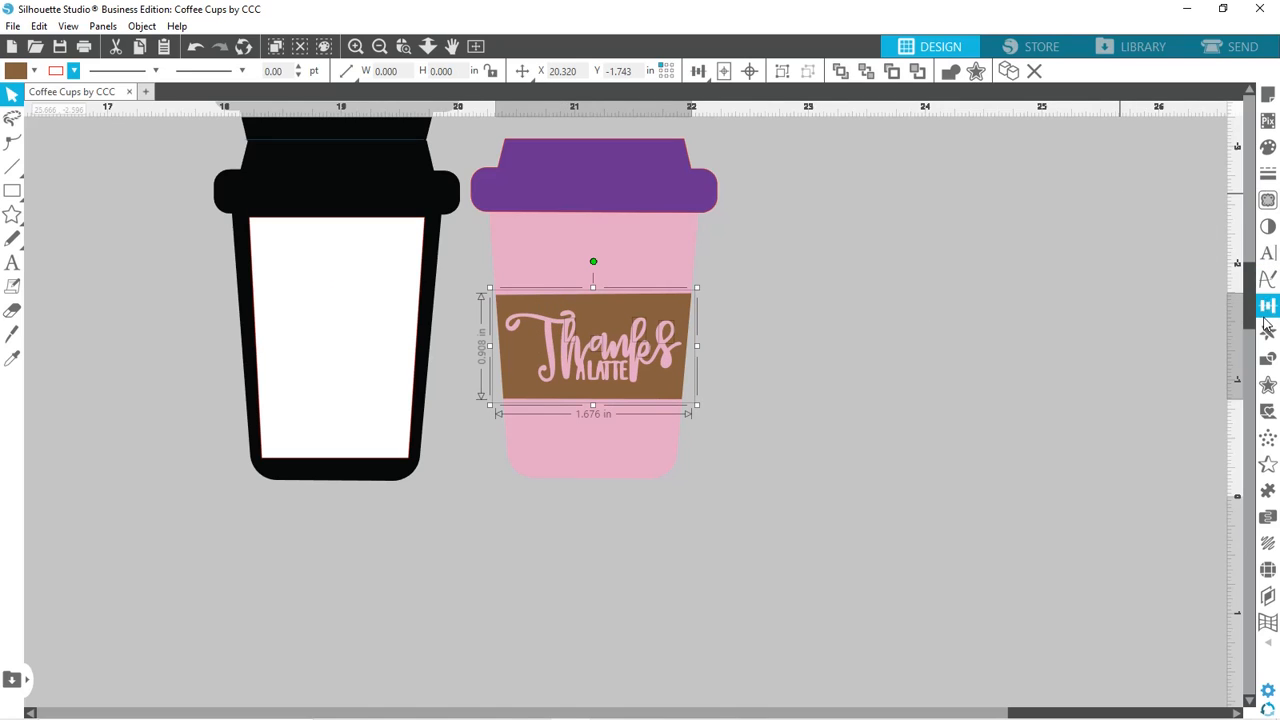
pyautogui.click(1268, 360)
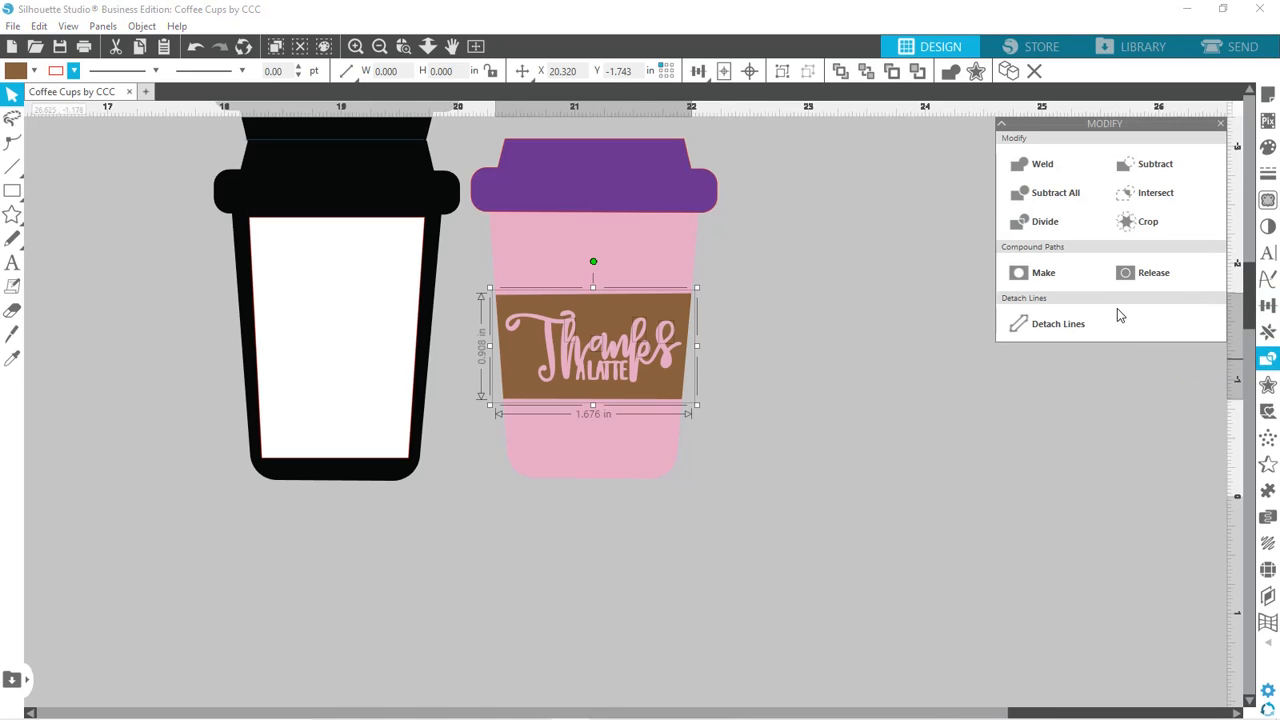
pyautogui.click(1024, 275)
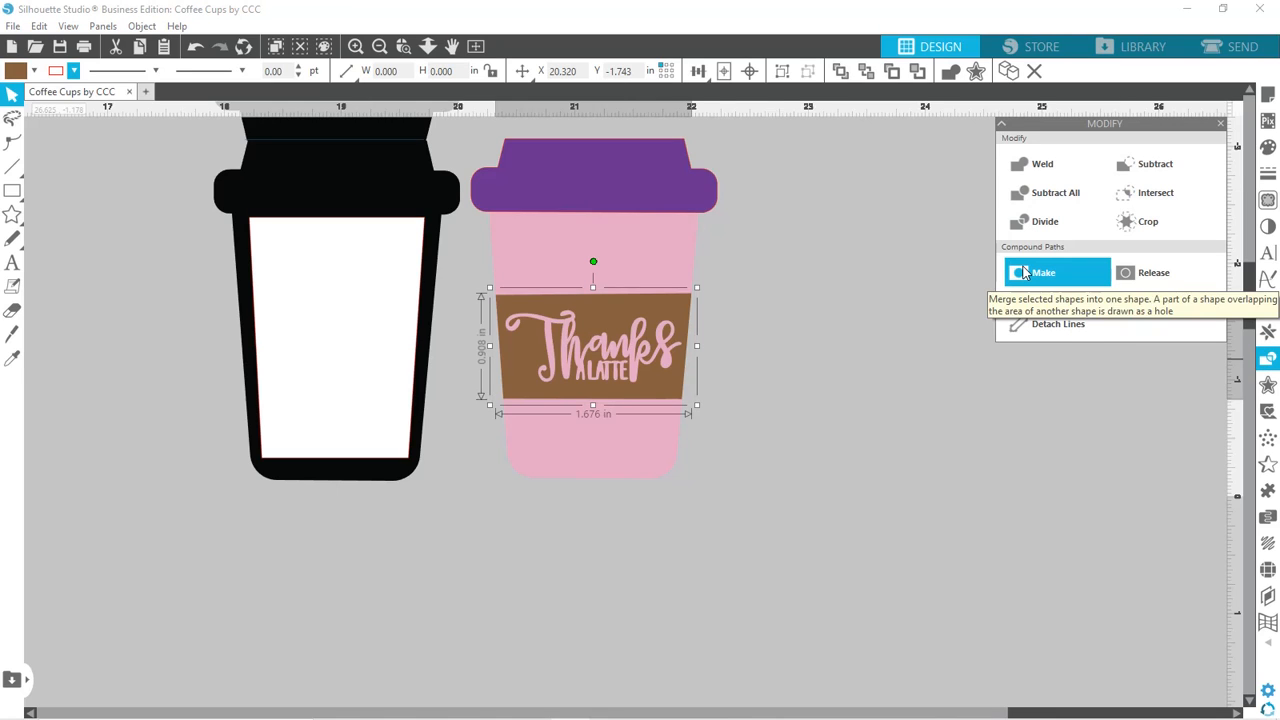
# Check that the letter centres travel with the sleeve by moving it off the cup, and undo the move.
pyautogui.click(797, 345)
pyautogui.moveTo(651, 292); pyautogui.dragTo(794, 300)
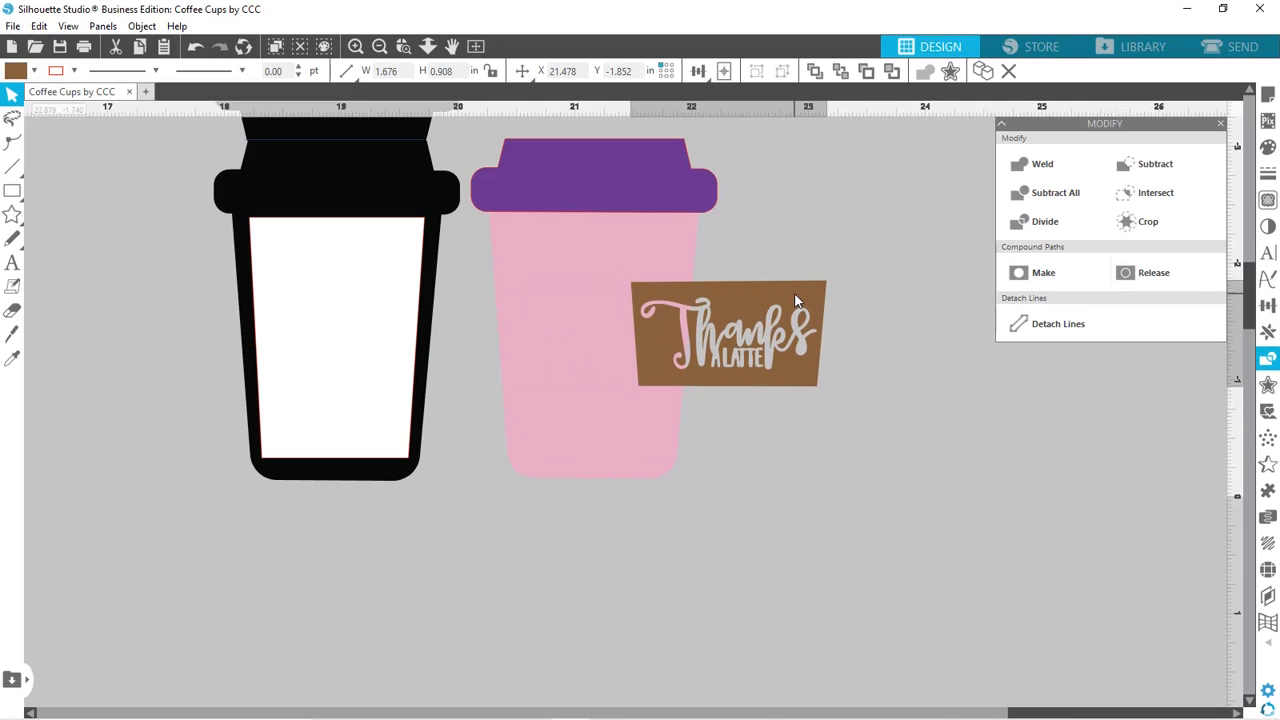
pyautogui.hotkey('ctrl', 'z')
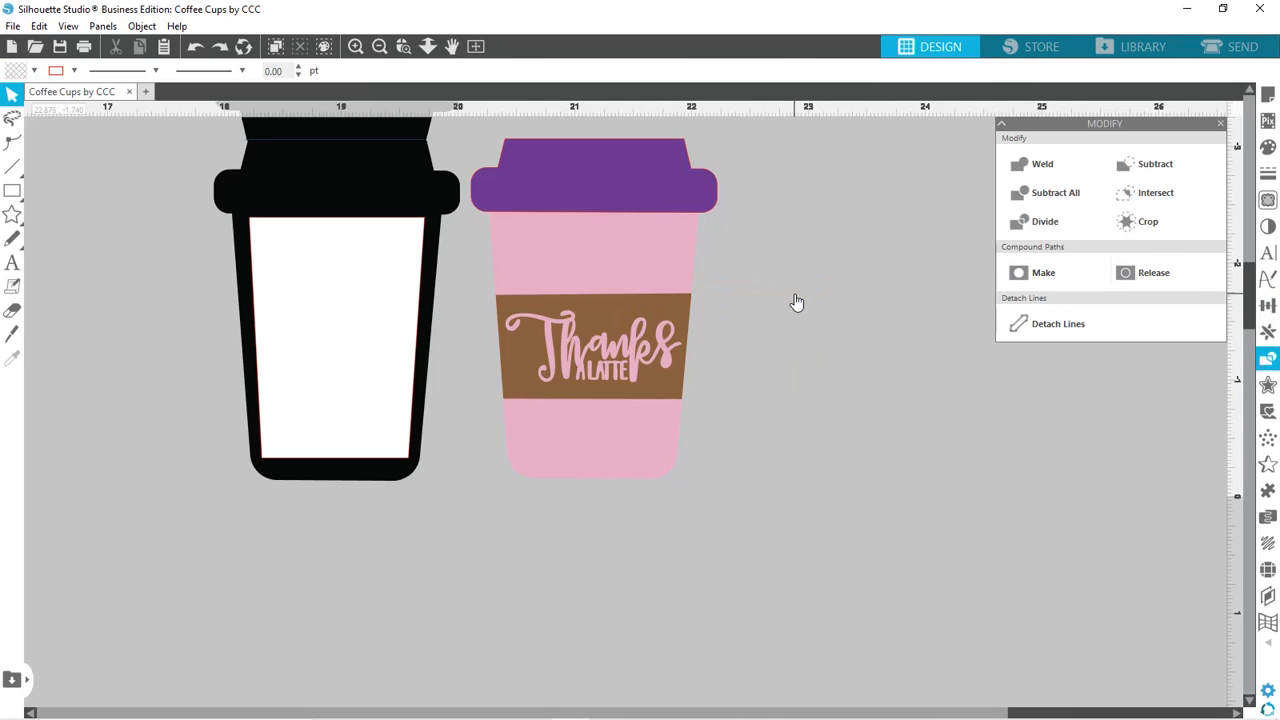
# Change the fill of the purple lid to white, deselect it, and close the shape modification options.
pyautogui.click(674, 191)
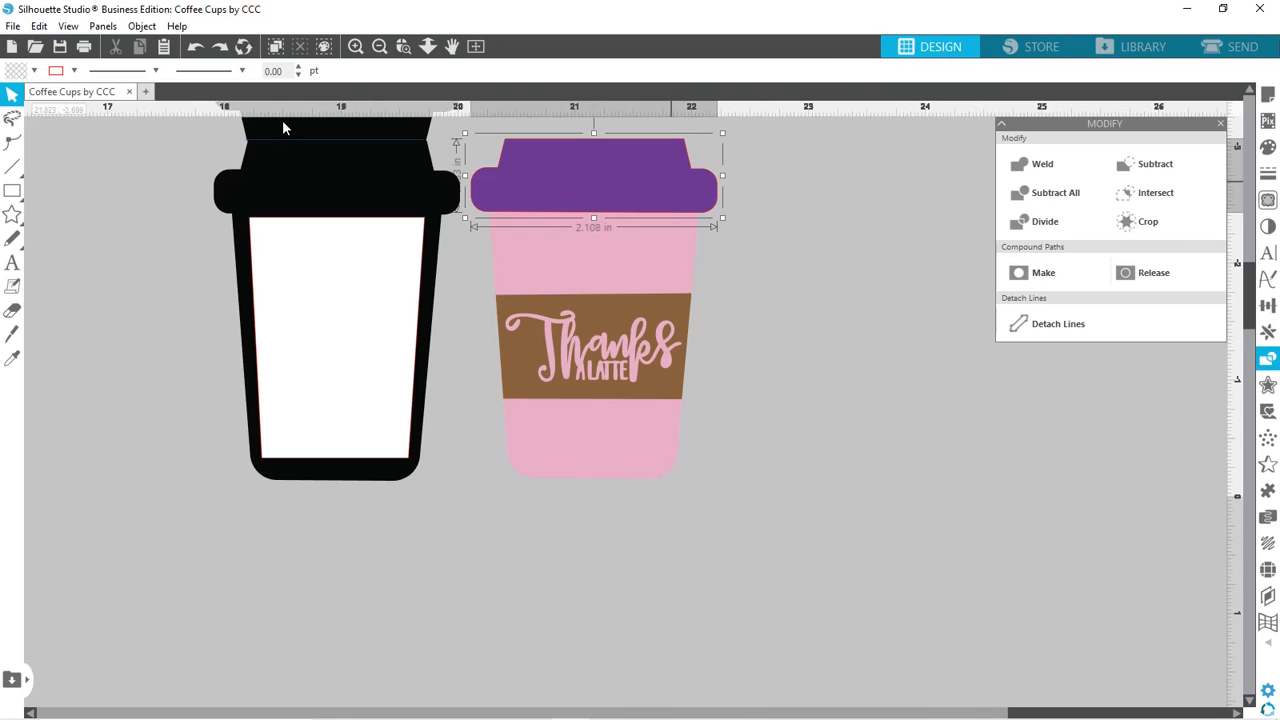
pyautogui.click(34, 72)
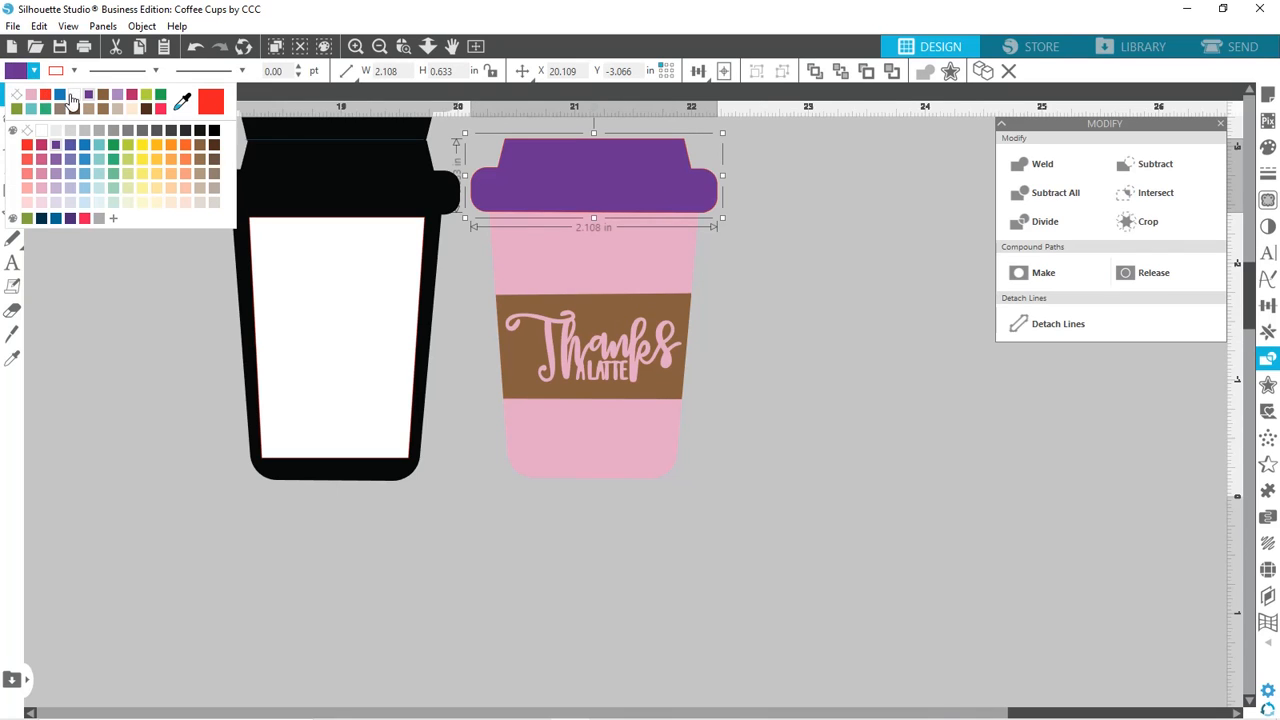
pyautogui.click(70, 100)
pyautogui.click(874, 249)
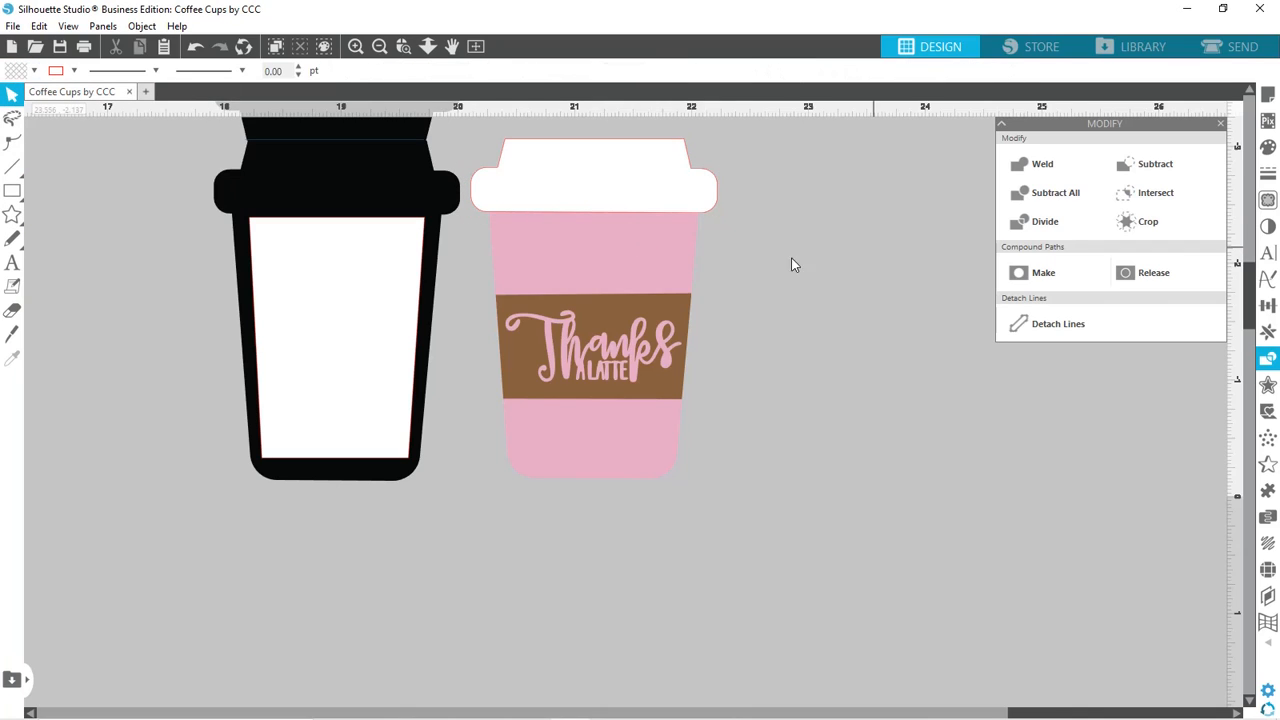
pyautogui.click(1221, 126)
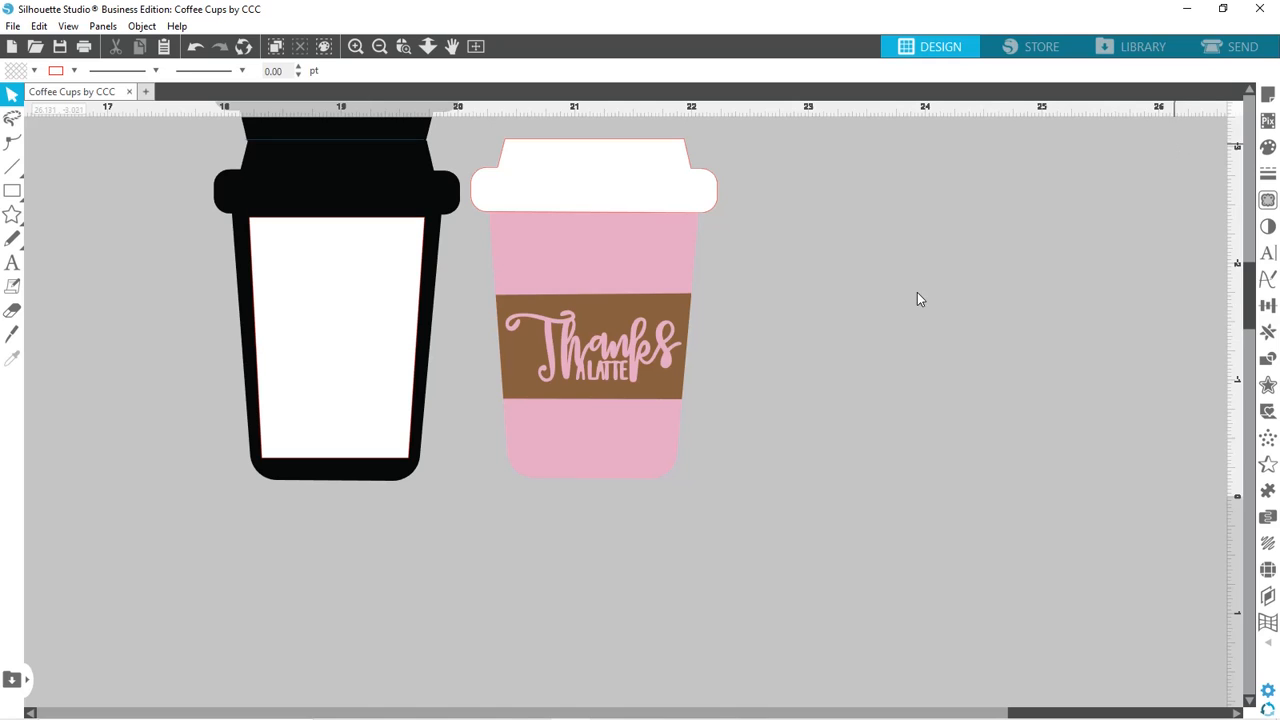
# Move a coffee bean from the mat onto the white panel's lower-left corner, in front, and shrink it to about 0.30 by 0.26 in.
pyautogui.click(380, 47)
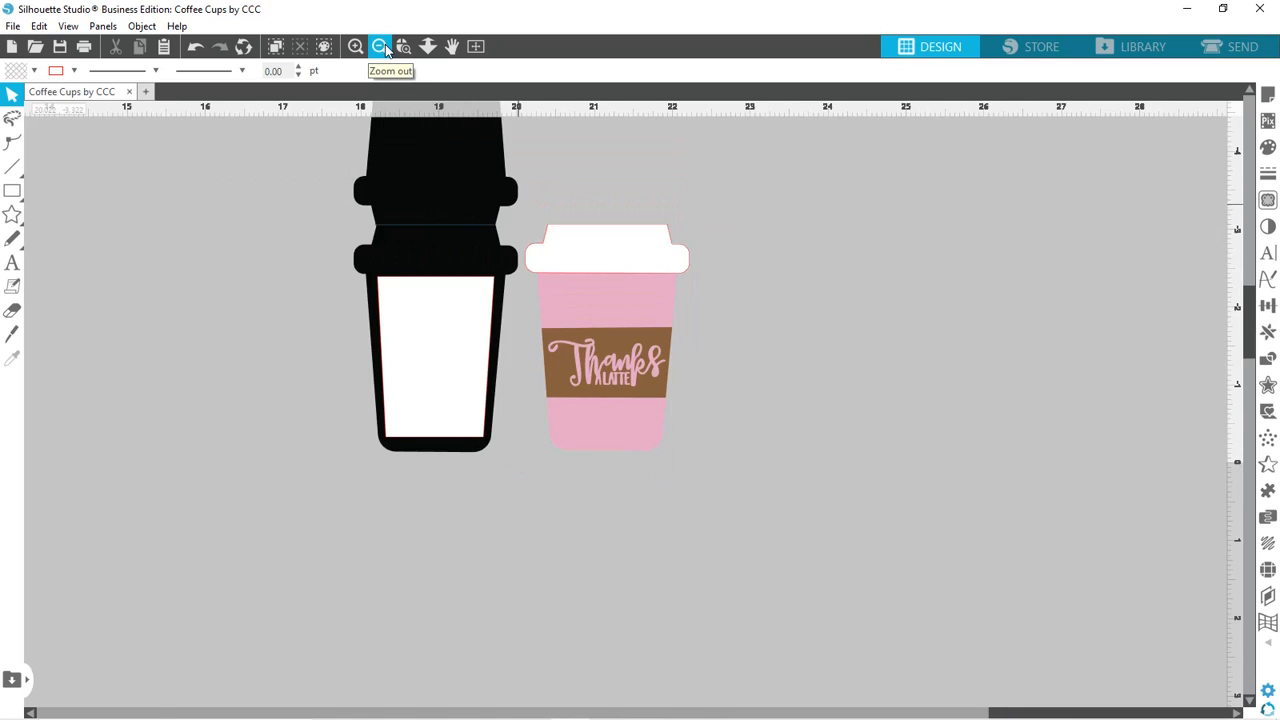
pyautogui.click(385, 49)
pyautogui.click(385, 49)
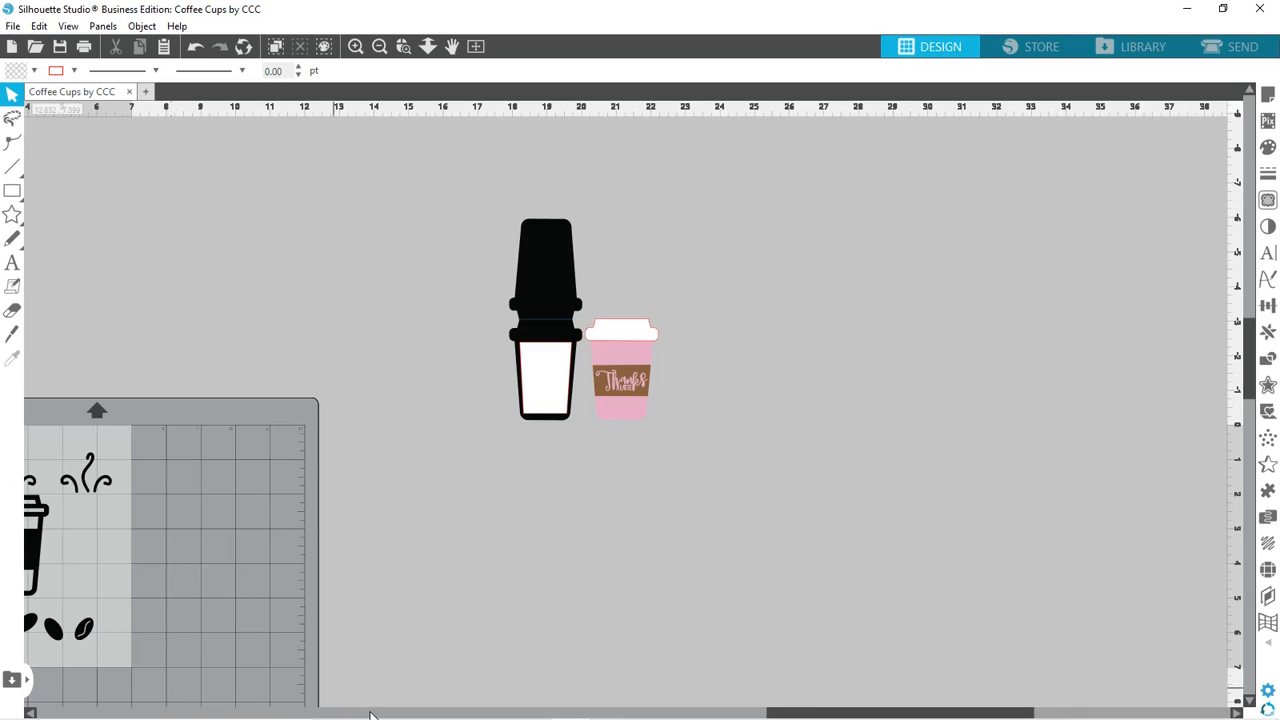
pyautogui.moveTo(31, 713); pyautogui.dragTo(31, 713)
pyautogui.moveTo(57, 640); pyautogui.dragTo(564, 441)
pyautogui.click(565, 443)
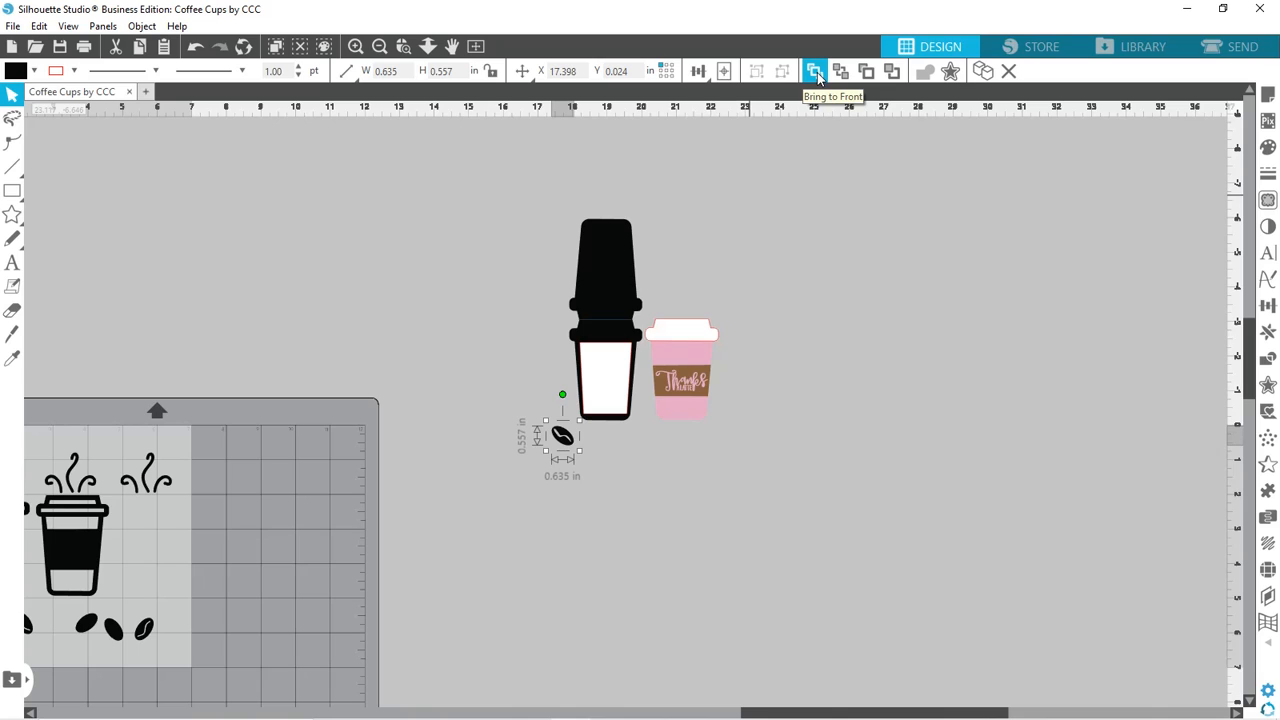
pyautogui.moveTo(577, 426); pyautogui.dragTo(597, 411)
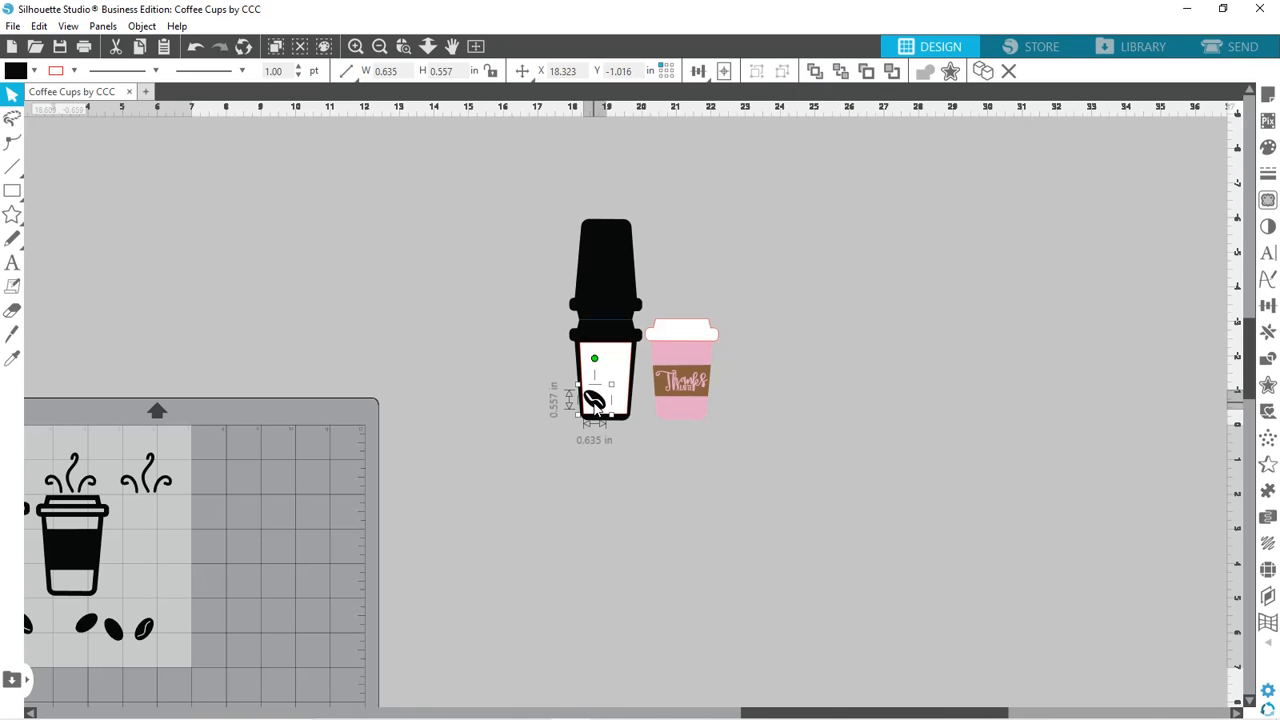
pyautogui.moveTo(610, 415); pyautogui.dragTo(592, 412)
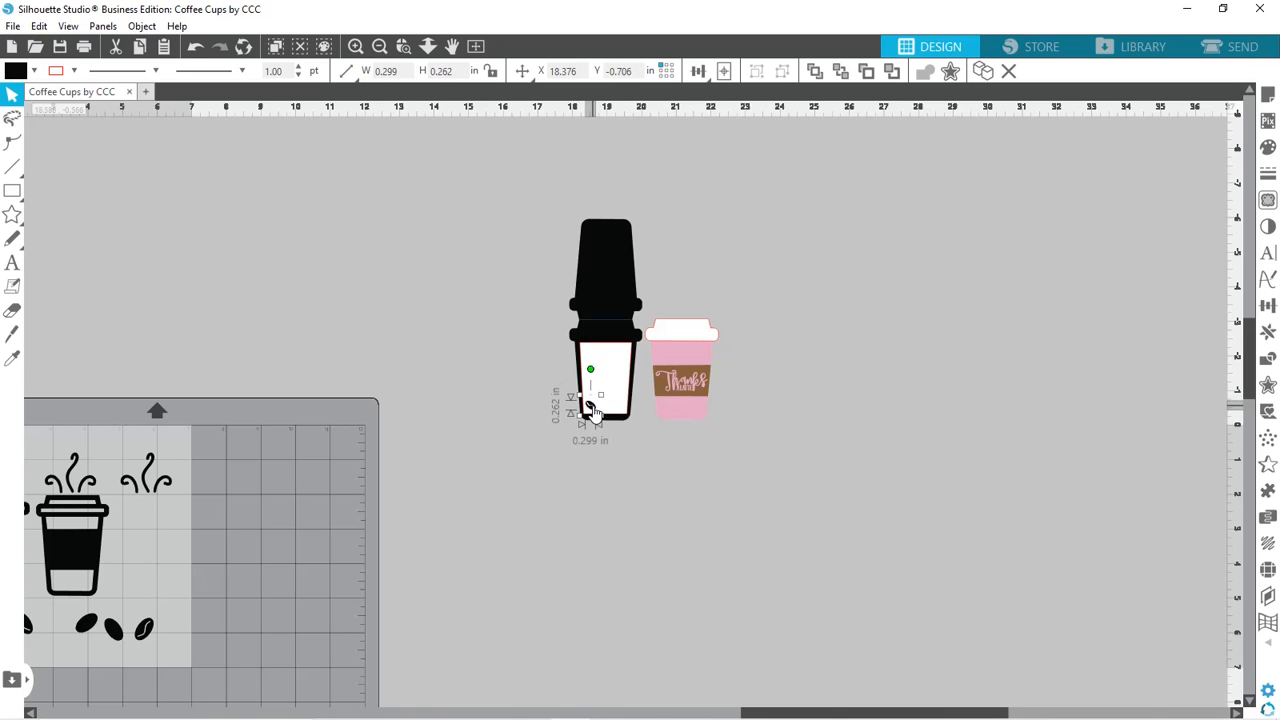
# Bring a second, right-leaning bean to the front on the white panel, shrink it to about 0.25 by 0.30 in, and place it beside the first.
pyautogui.click(145, 641)
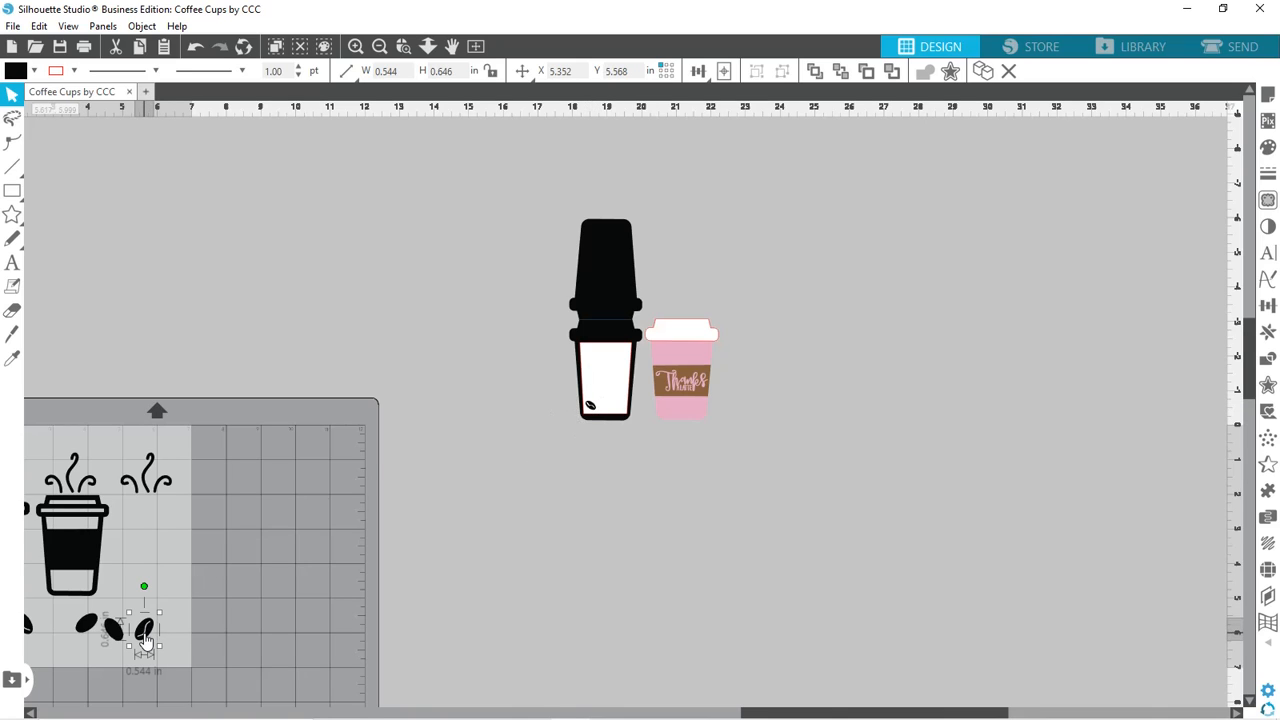
pyautogui.moveTo(145, 641); pyautogui.dragTo(609, 413)
pyautogui.click(812, 72)
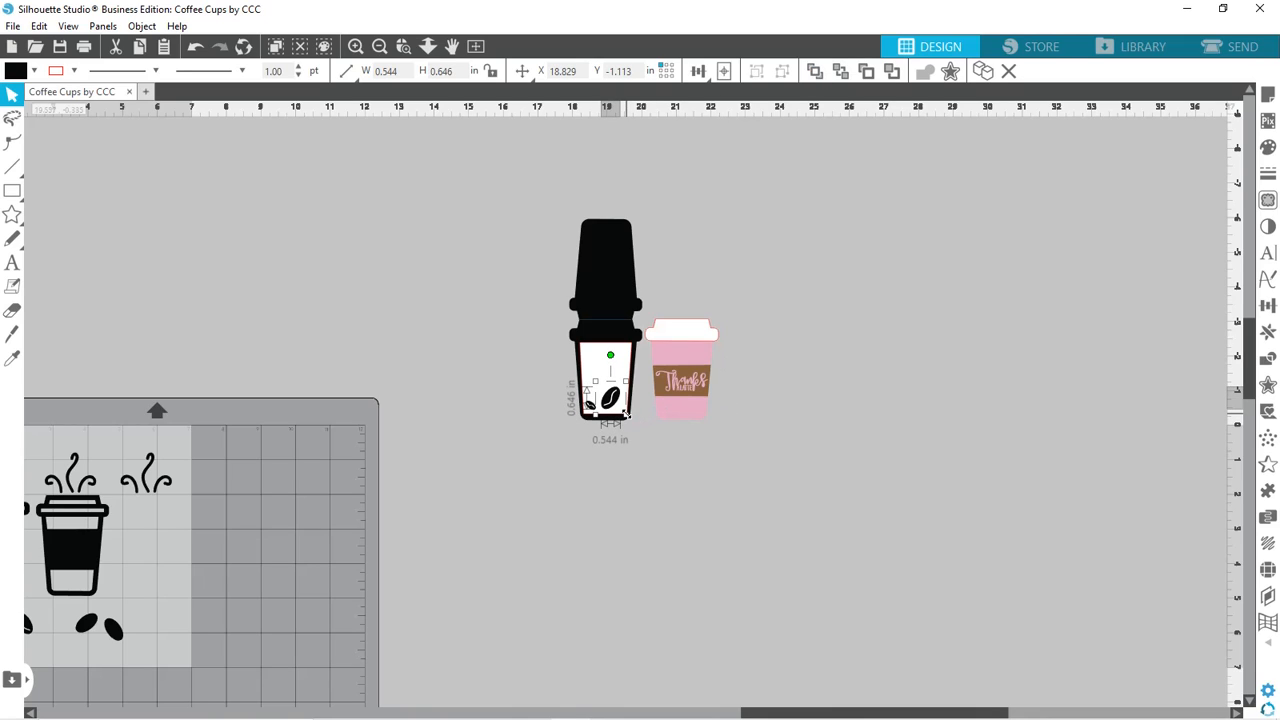
pyautogui.moveTo(626, 413); pyautogui.dragTo(600, 401)
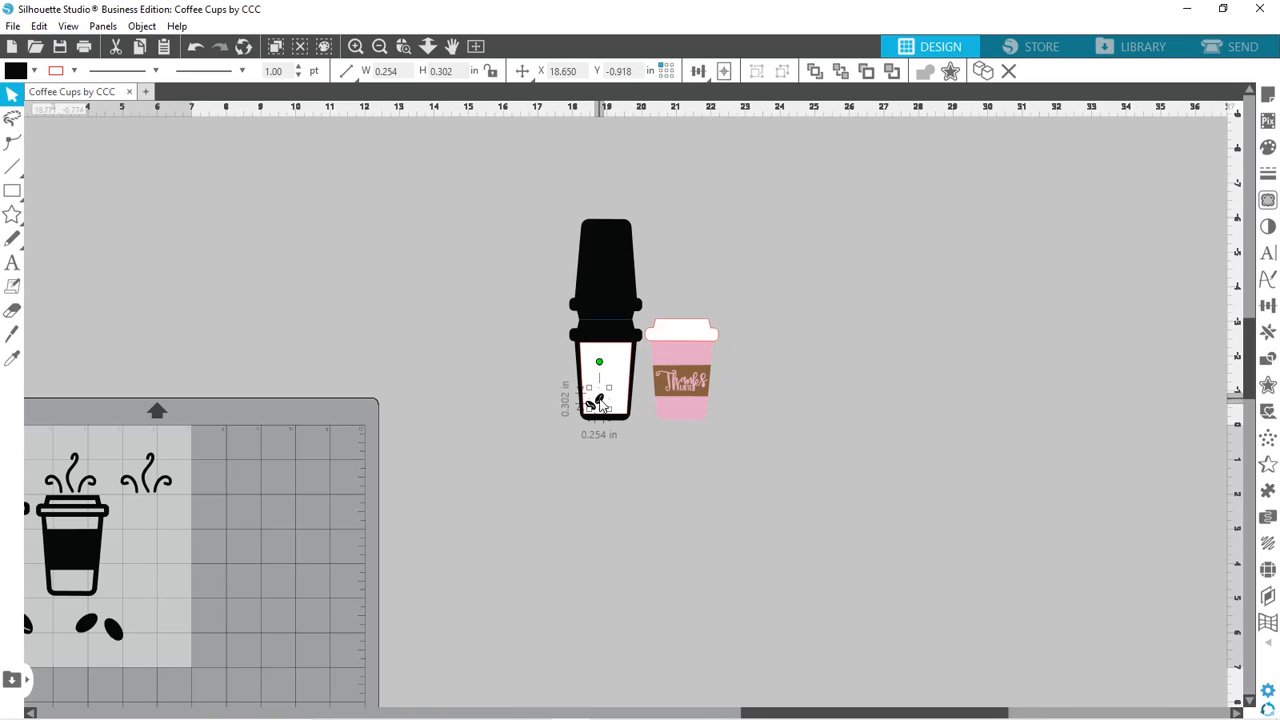
pyautogui.click(588, 497)
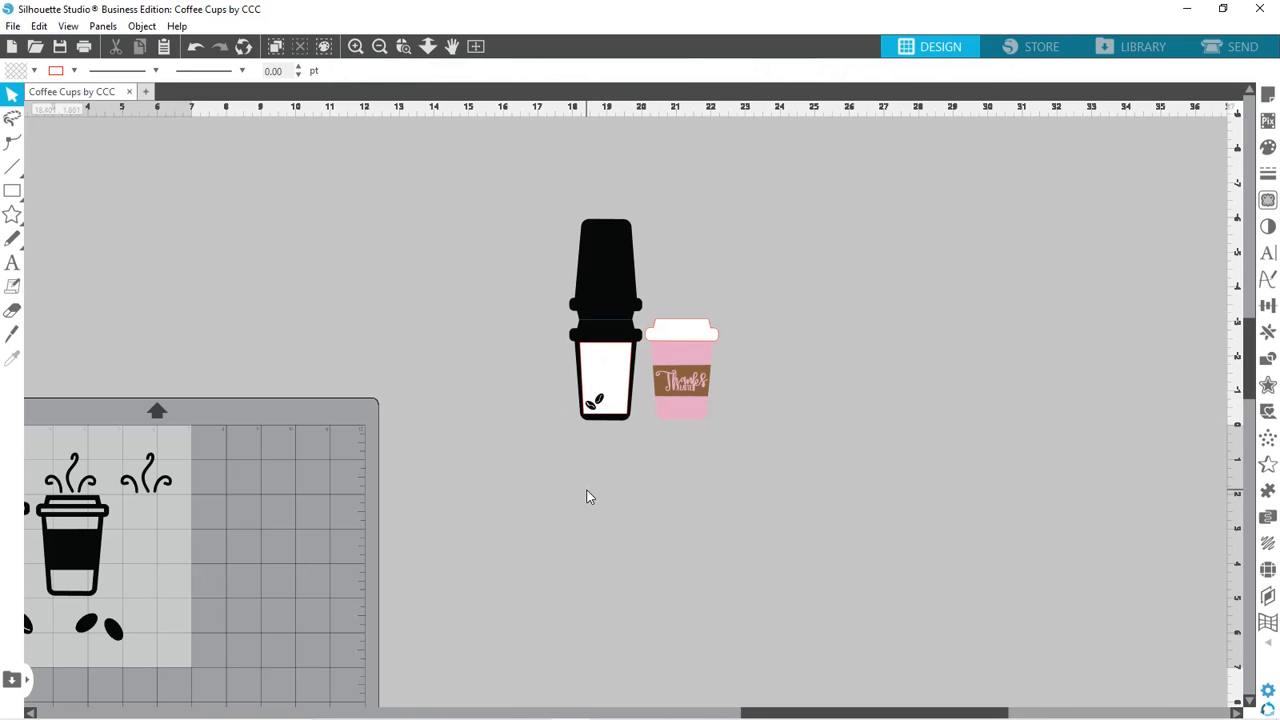
# Reposition the two coffee beans closely side by side in the lower-left corner of the white panel.
pyautogui.click(600, 412)
pyautogui.moveTo(601, 409); pyautogui.dragTo(591, 405)
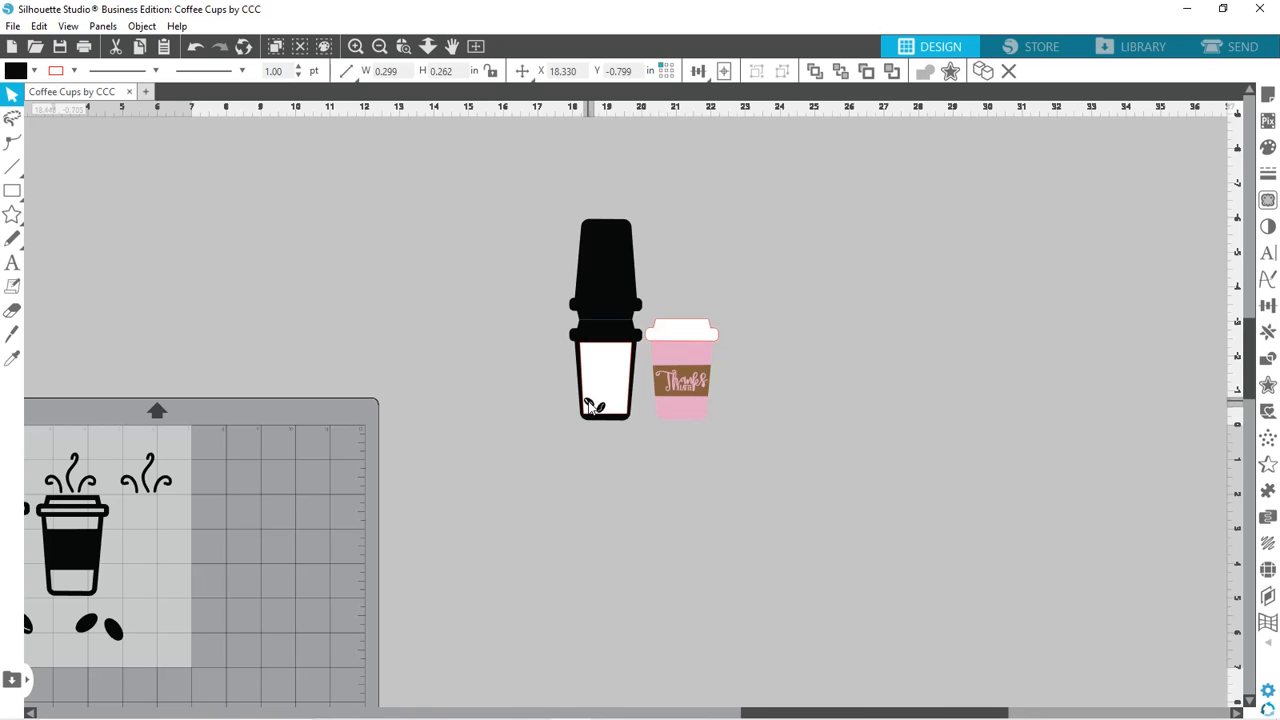
pyautogui.click(602, 410)
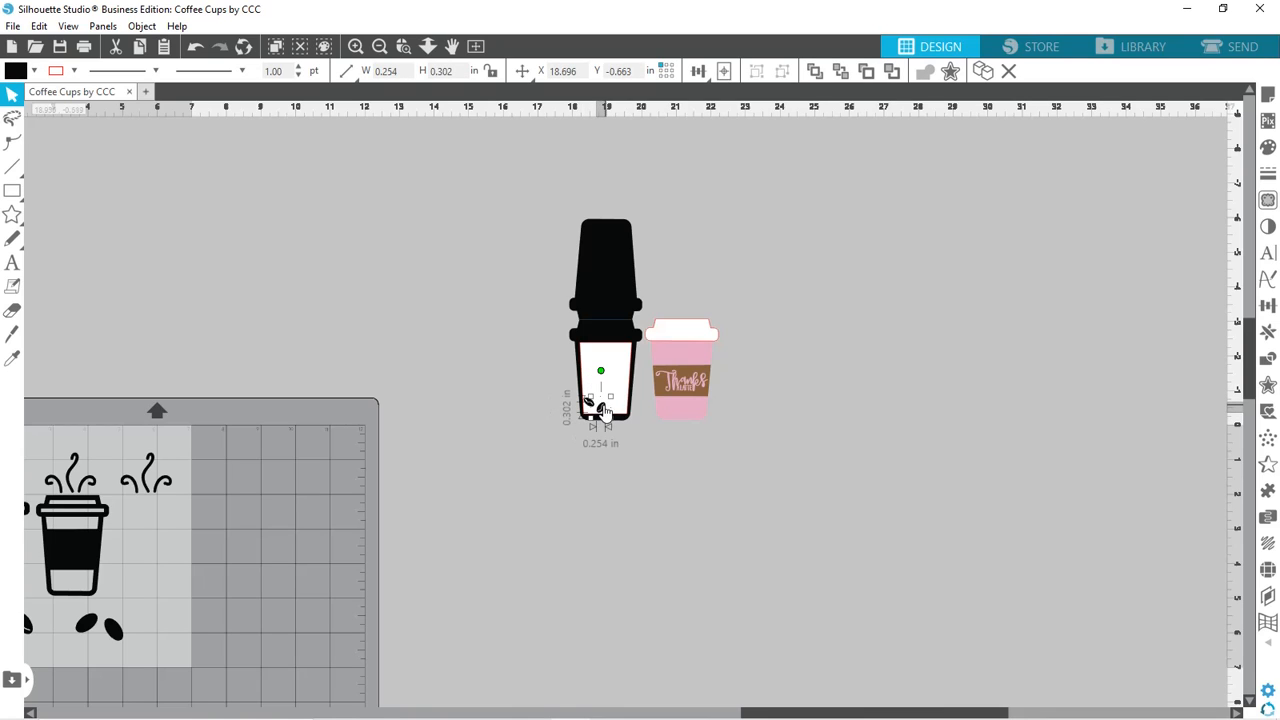
pyautogui.moveTo(604, 410); pyautogui.dragTo(601, 409)
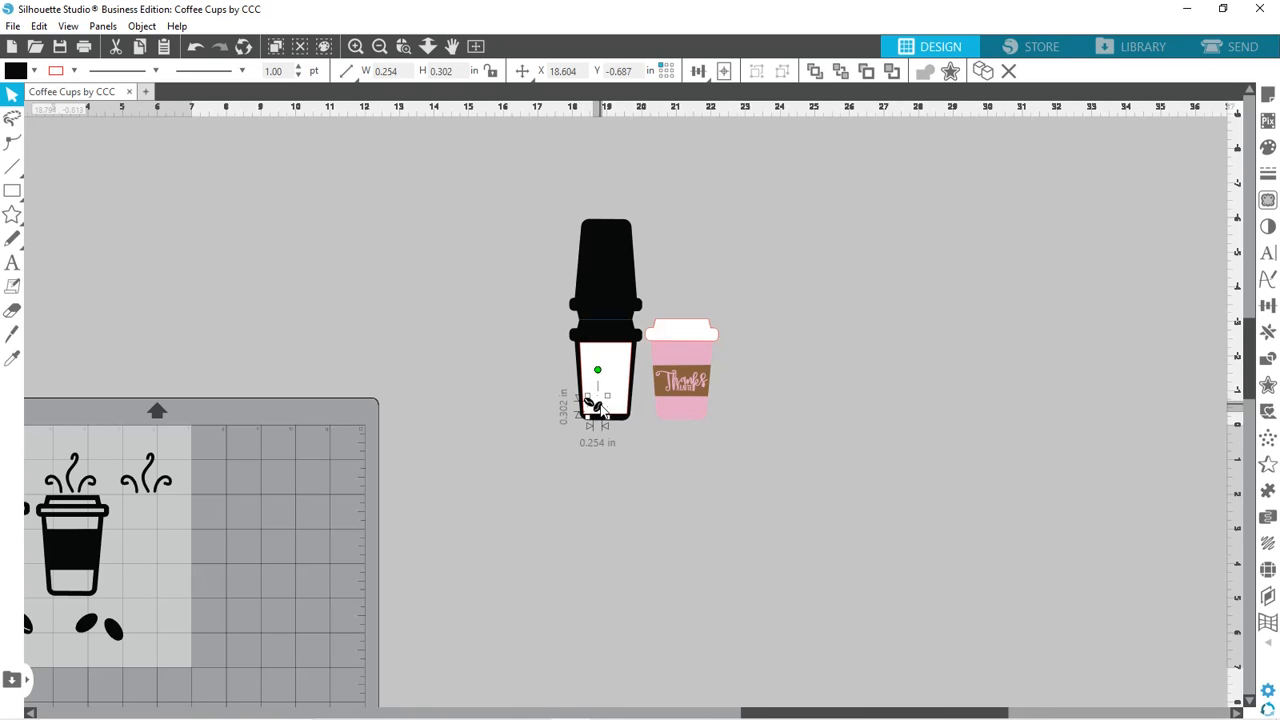
pyautogui.click(599, 449)
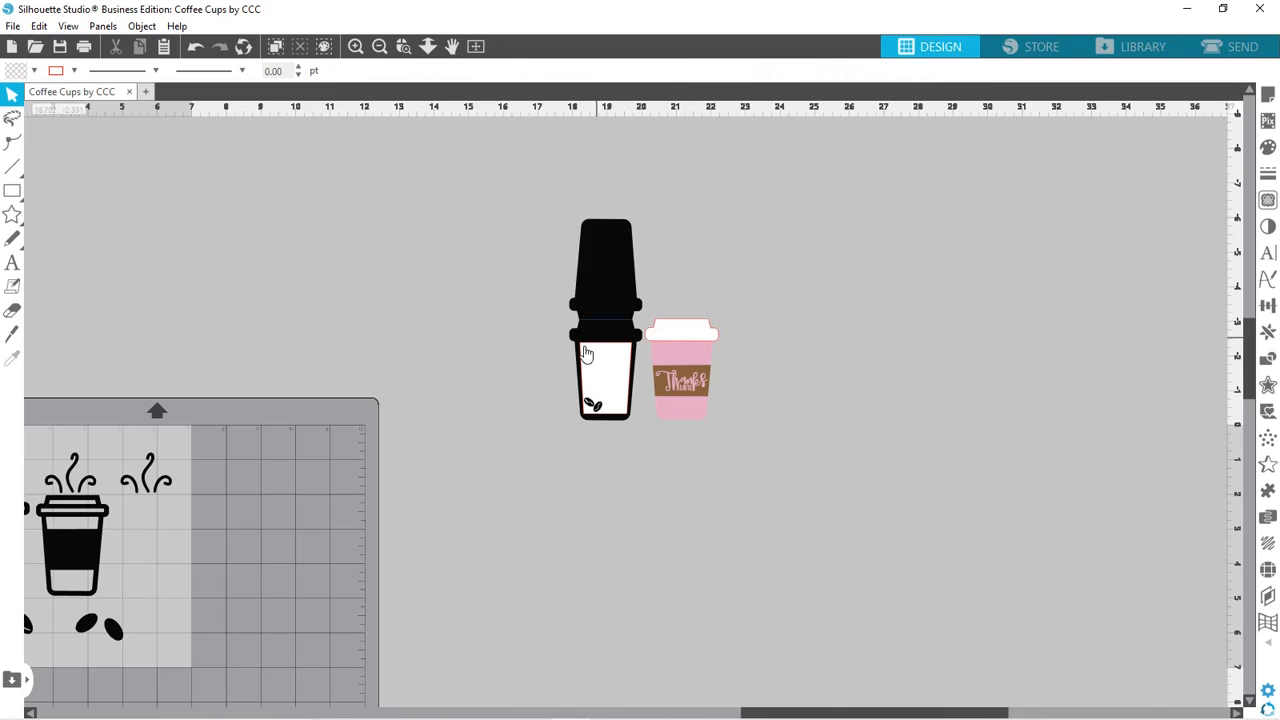
# Fill both coffee beans on the white panel with dark brown and deselect them.
pyautogui.click(592, 403)
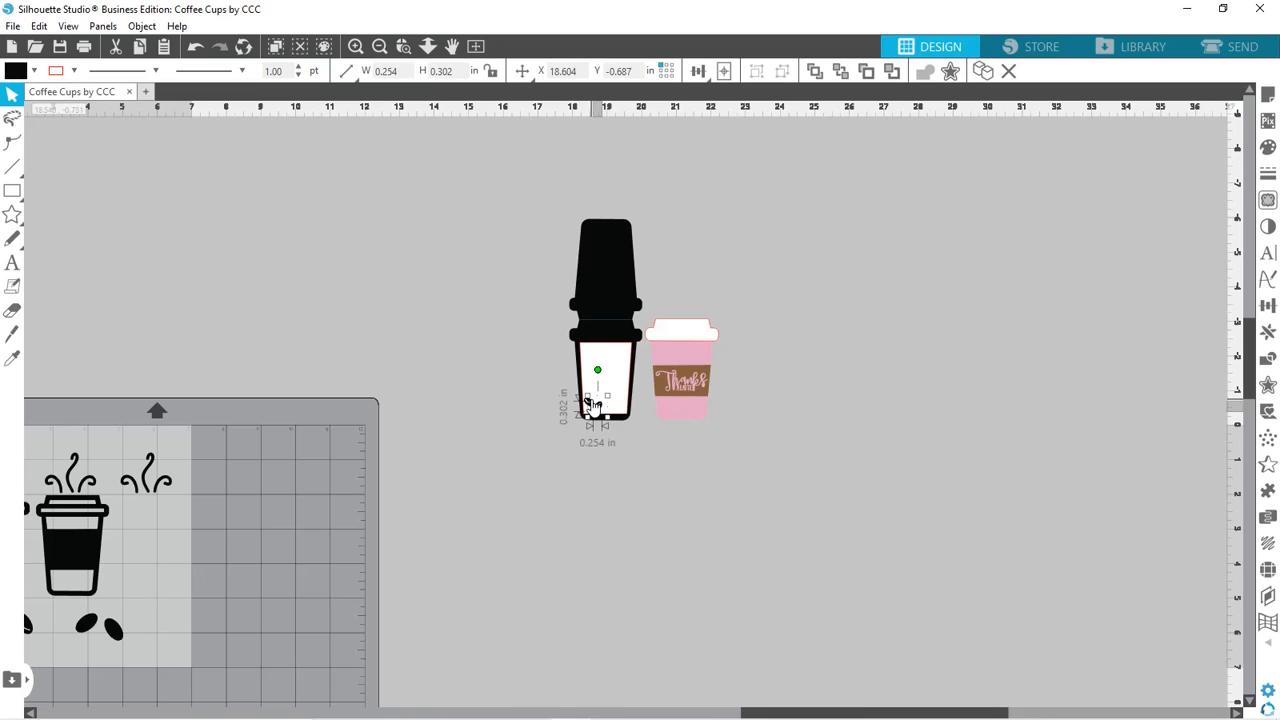
pyautogui.keyDown('shift'); pyautogui.click(590, 403); pyautogui.keyUp('shift')
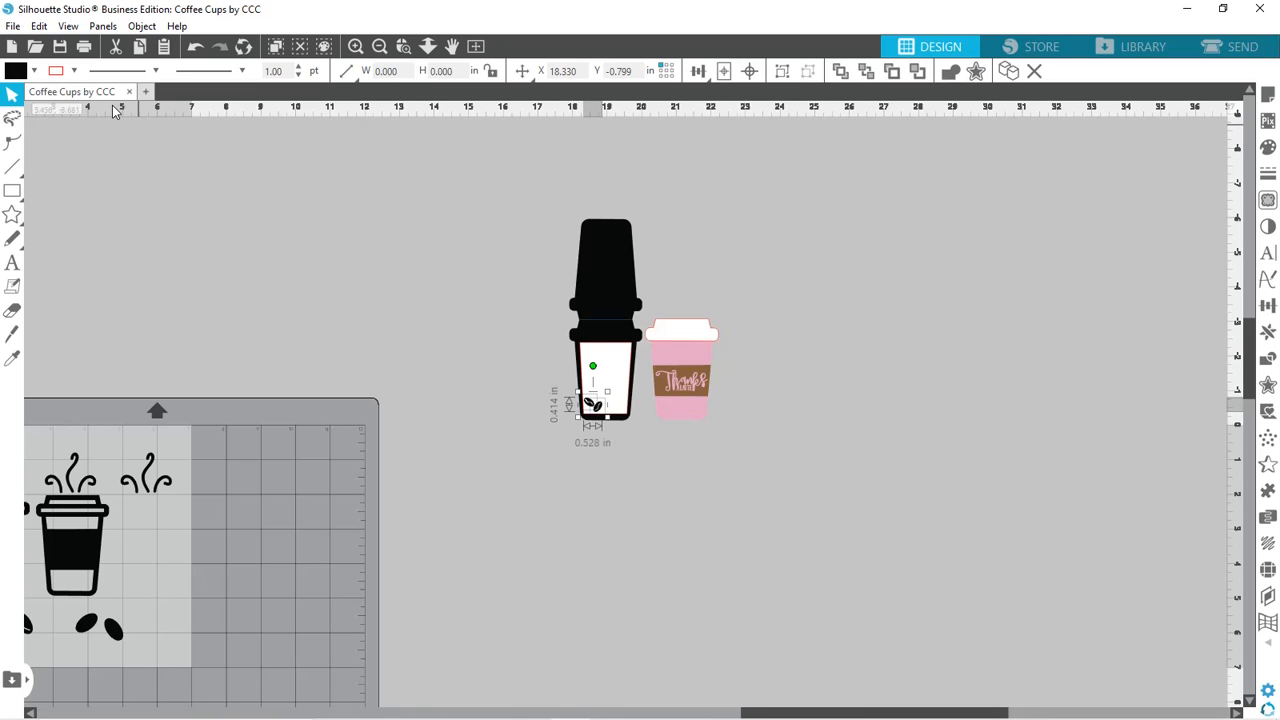
pyautogui.click(35, 71)
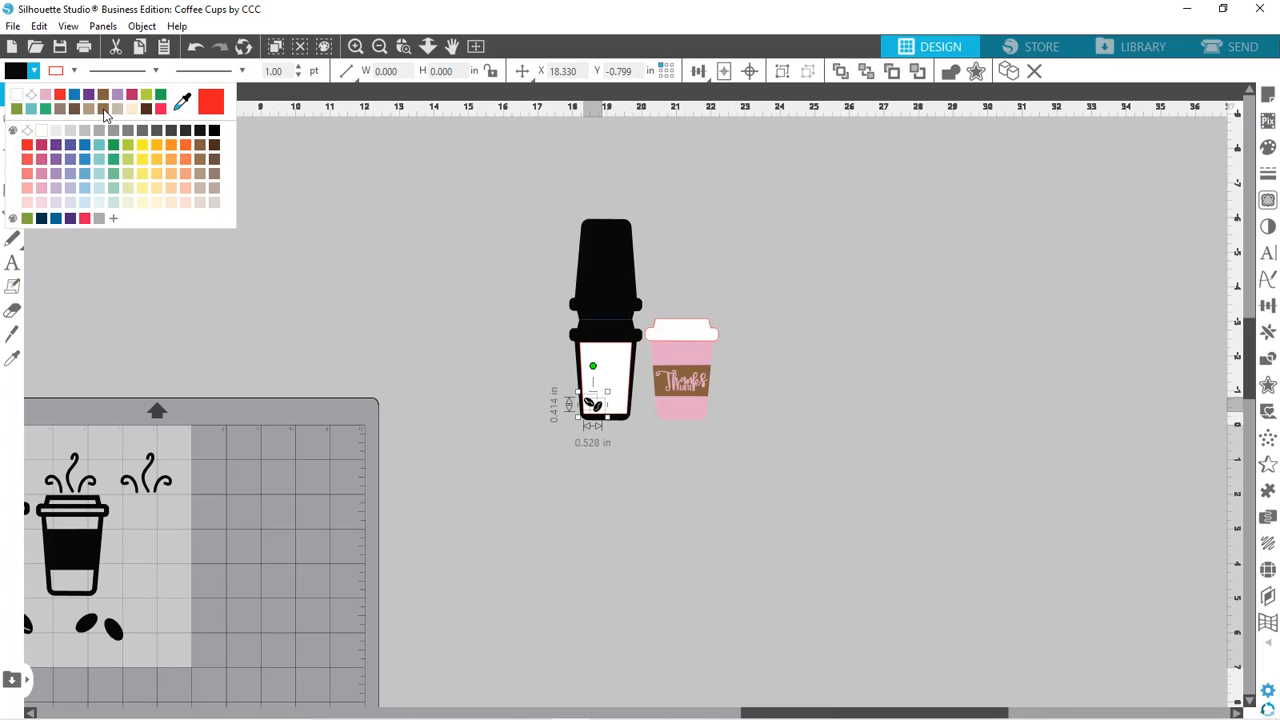
pyautogui.click(215, 144)
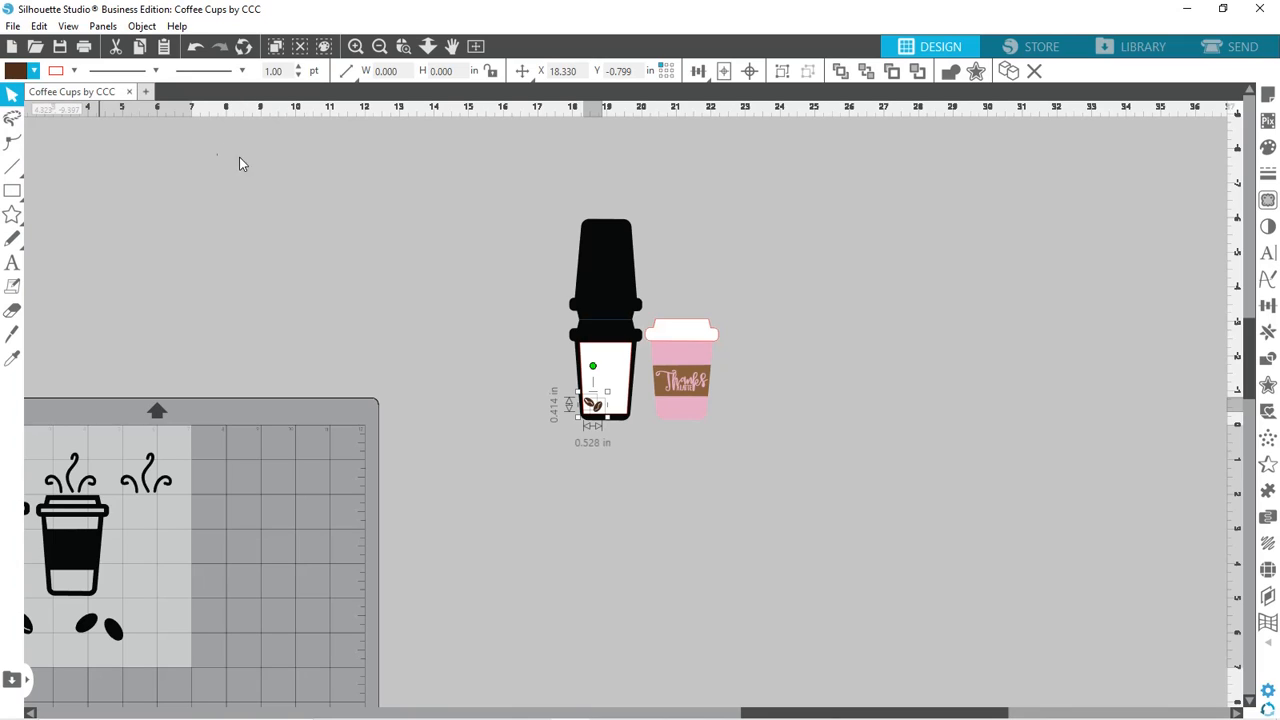
pyautogui.click(380, 278)
# Change the fill of the black folding cup base to light pink and deselect it.
pyautogui.click(613, 272)
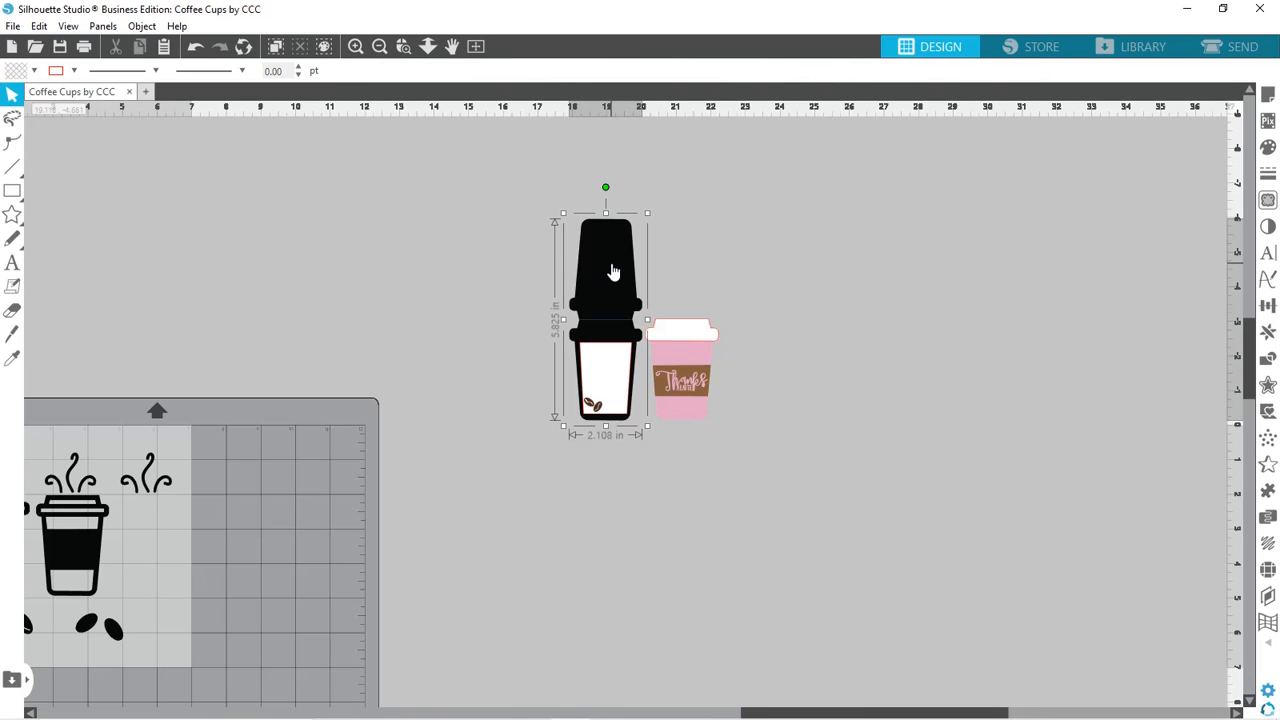
pyautogui.click(35, 72)
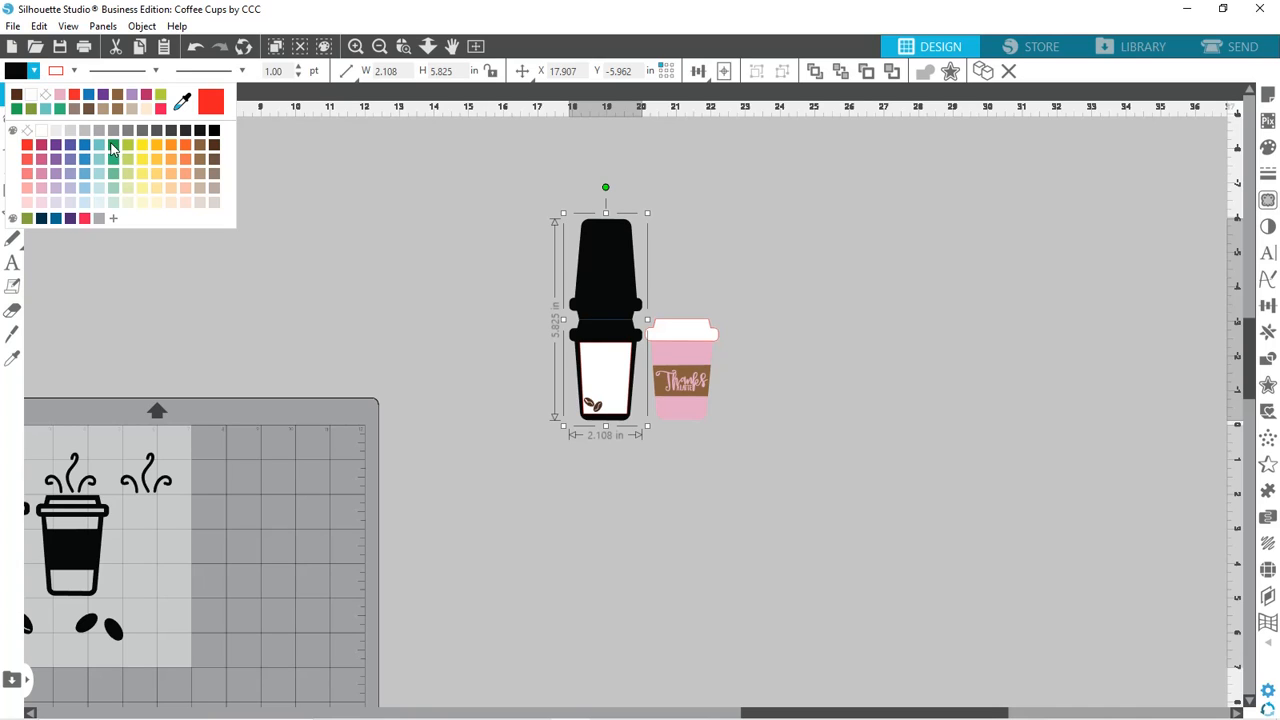
pyautogui.click(27, 206)
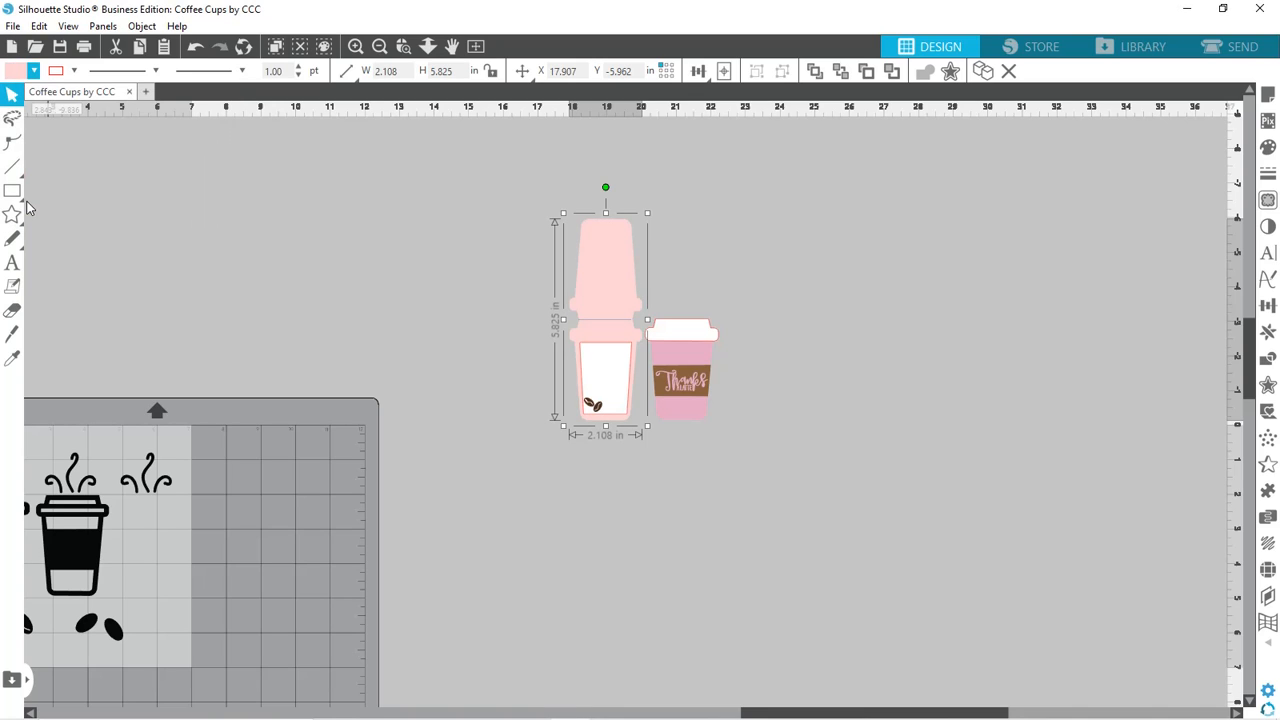
pyautogui.click(399, 300)
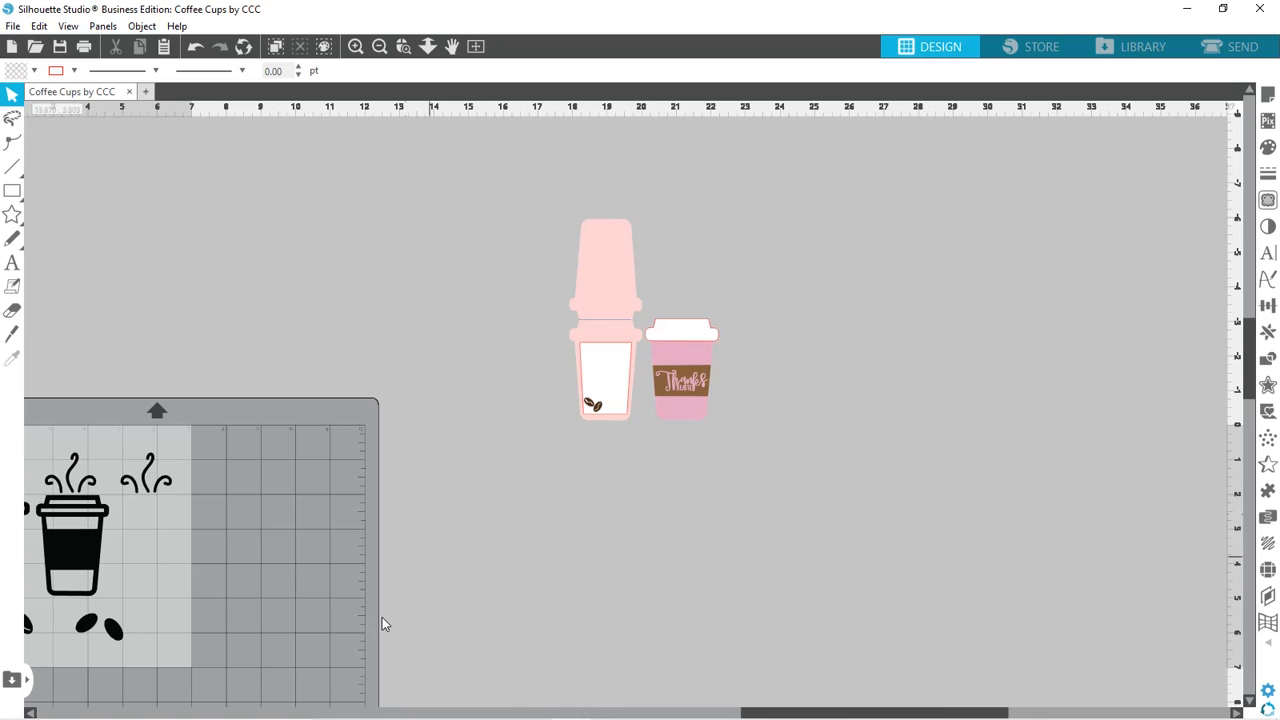
# On the mat, nudge the separate steam swirls upward and move the second detailed bean slightly down toward its neighbour.
pyautogui.moveTo(798, 713); pyautogui.dragTo(569, 716)
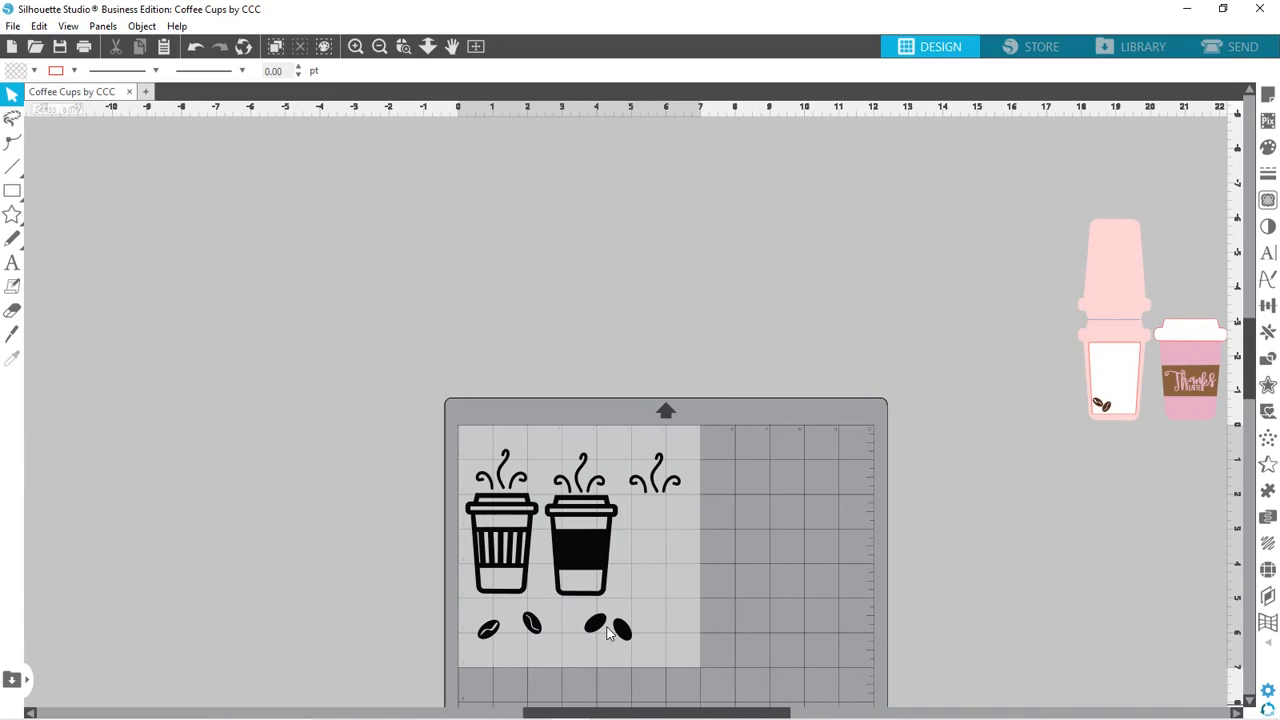
pyautogui.moveTo(660, 490); pyautogui.dragTo(655, 475)
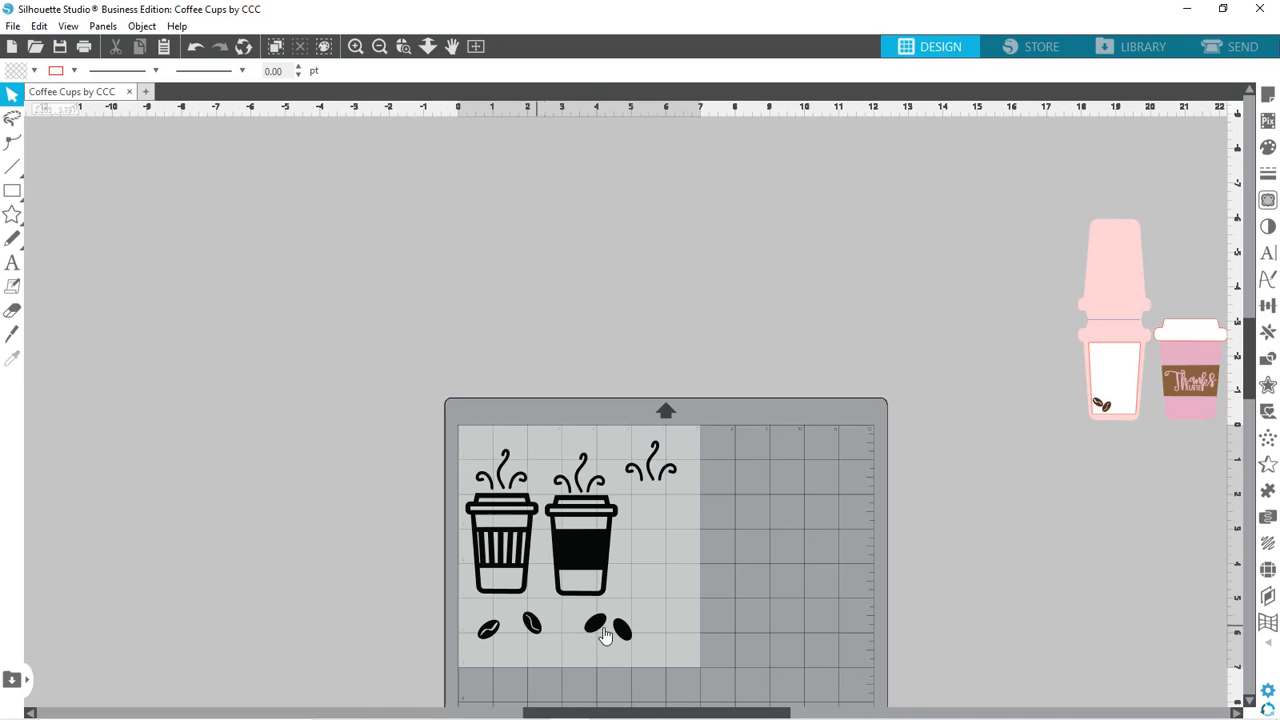
pyautogui.moveTo(531, 627)
pyautogui.mouseDown()
pyautogui.moveTo(660, 634)
pyautogui.moveTo(523, 634)
pyautogui.mouseUp()
pyautogui.click(608, 654)
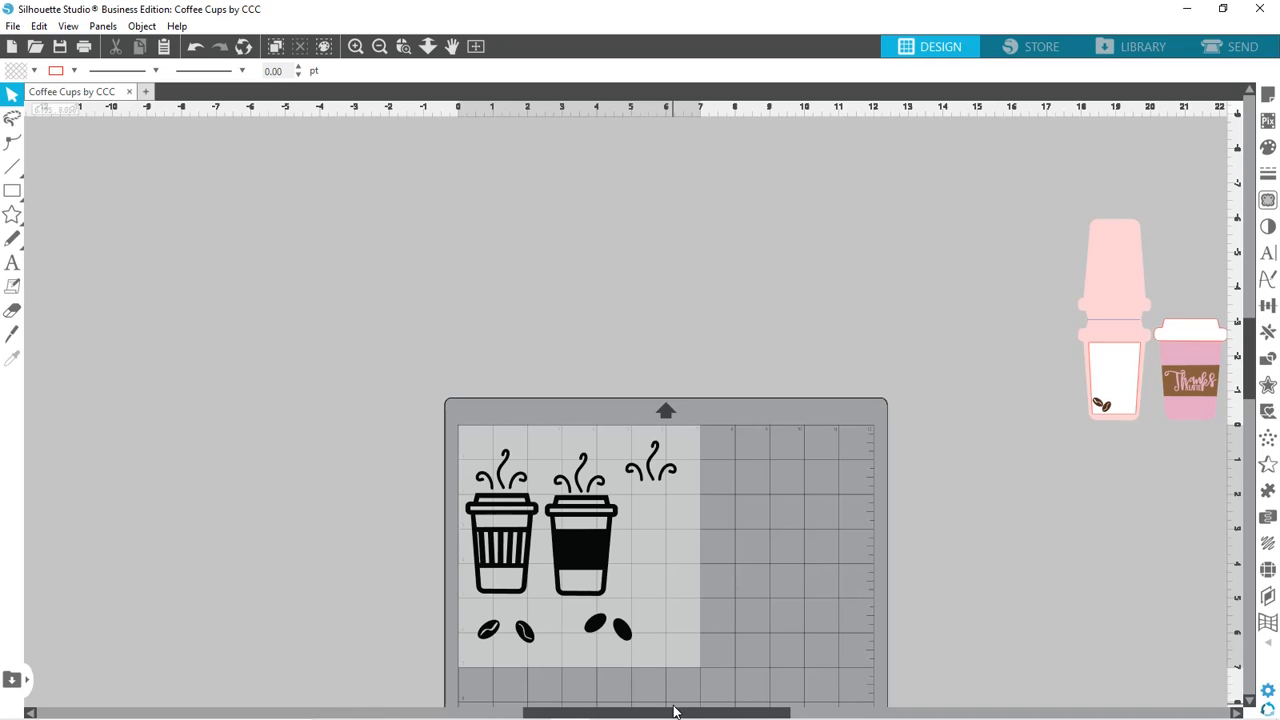
pyautogui.moveTo(677, 711); pyautogui.dragTo(808, 694)
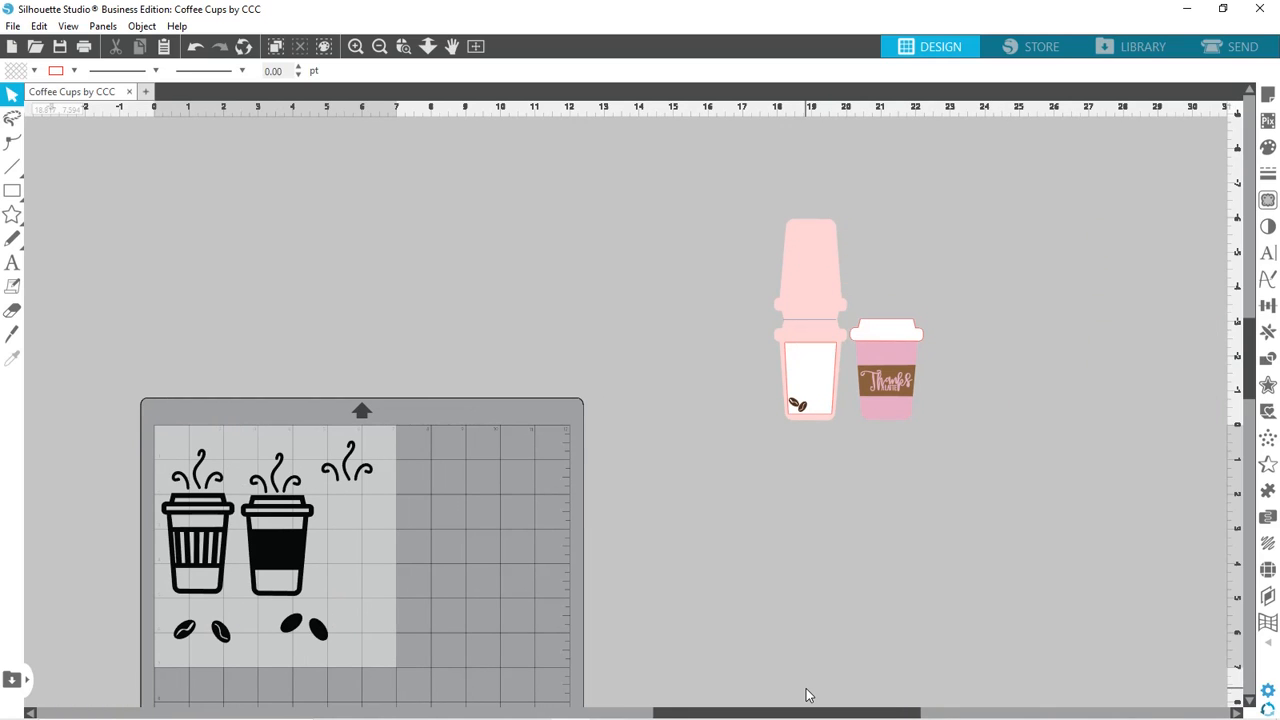